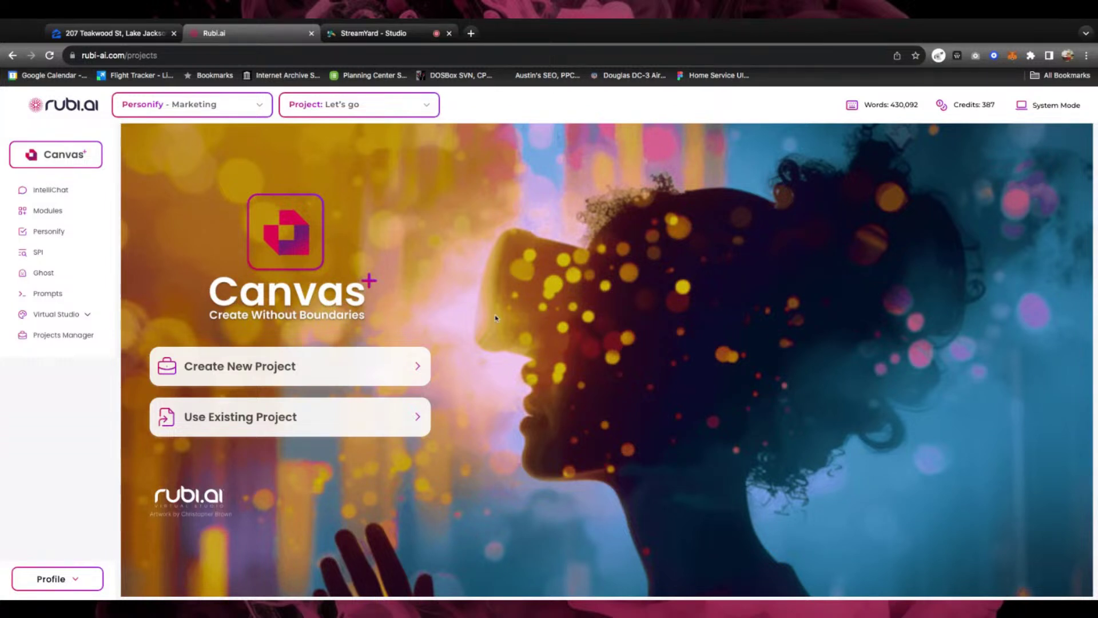
Open the Create New Project dialog and place the cursor in the Project Name field
{"action": "left_click", "coordinate": [239, 366]}
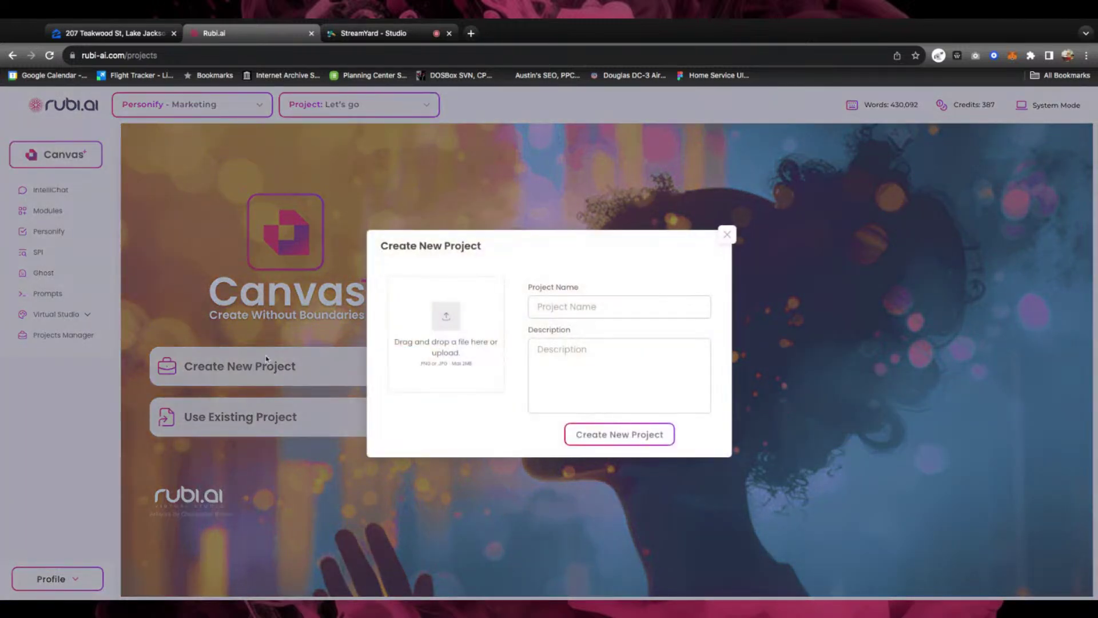
{"action": "left_click", "coordinate": [582, 300]}
{"action": "left_click", "coordinate": [569, 306]}
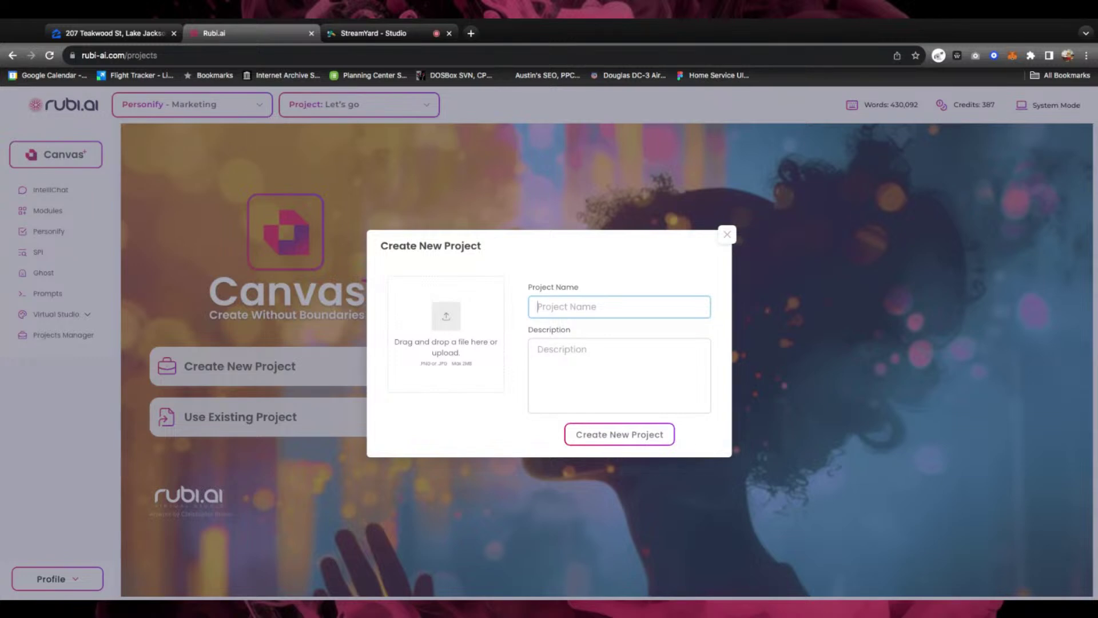
Name the project 'LJF Property' with the description 'Assets for big house'
{"action": "type", "text": "LJF Property"}
{"action": "left_click", "coordinate": [579, 360]}
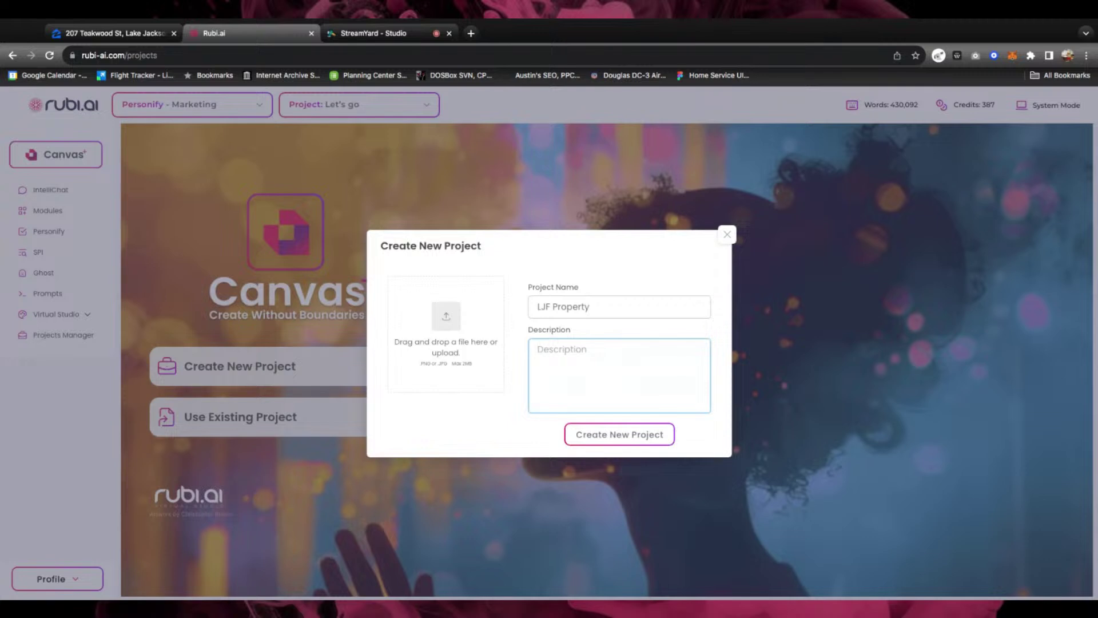
{"action": "type", "text": "Assets for big house"}
Attach the house photo as the project image and create the project
{"action": "left_click", "coordinate": [447, 315]}
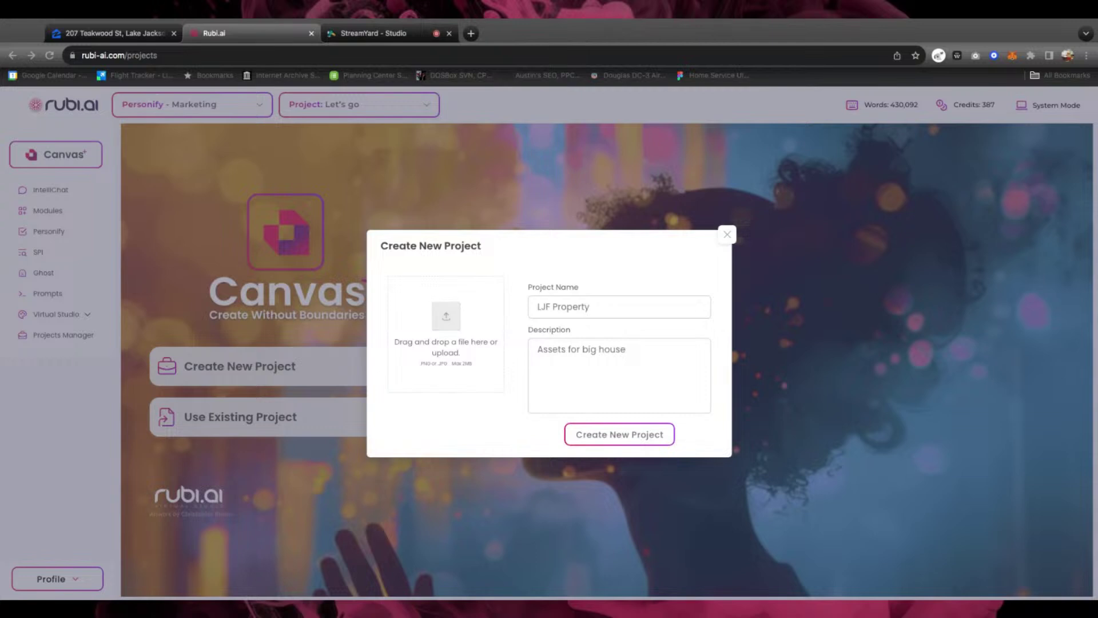
{"action": "double_click", "coordinate": [489, 393]}
{"action": "left_click", "coordinate": [633, 439]}
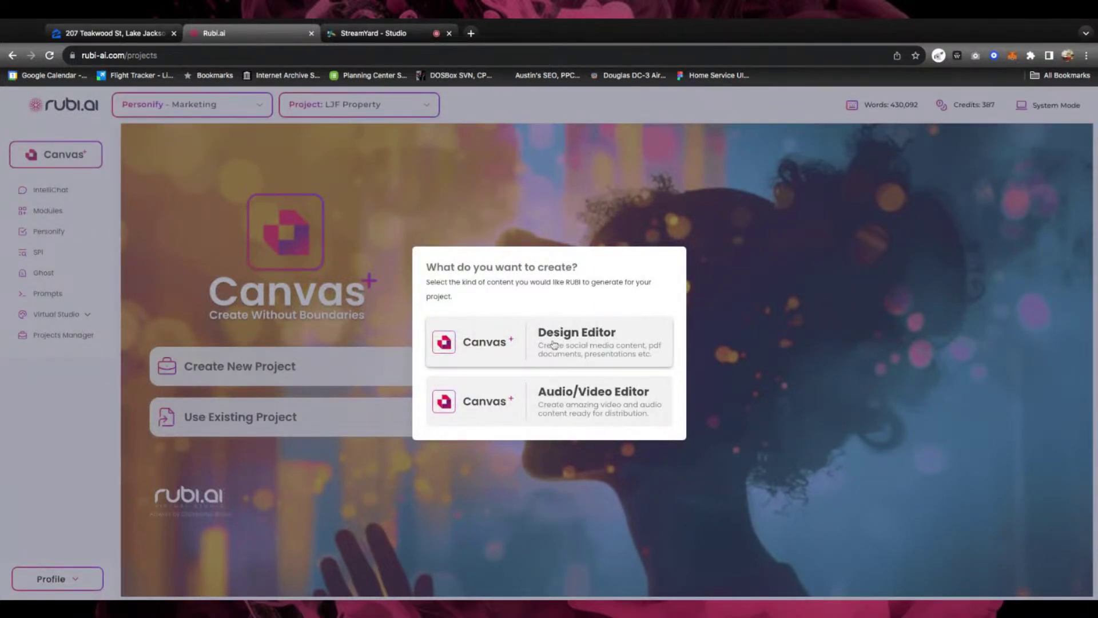
Choose Design Editor to begin a blank design
{"action": "left_click", "coordinate": [554, 343]}
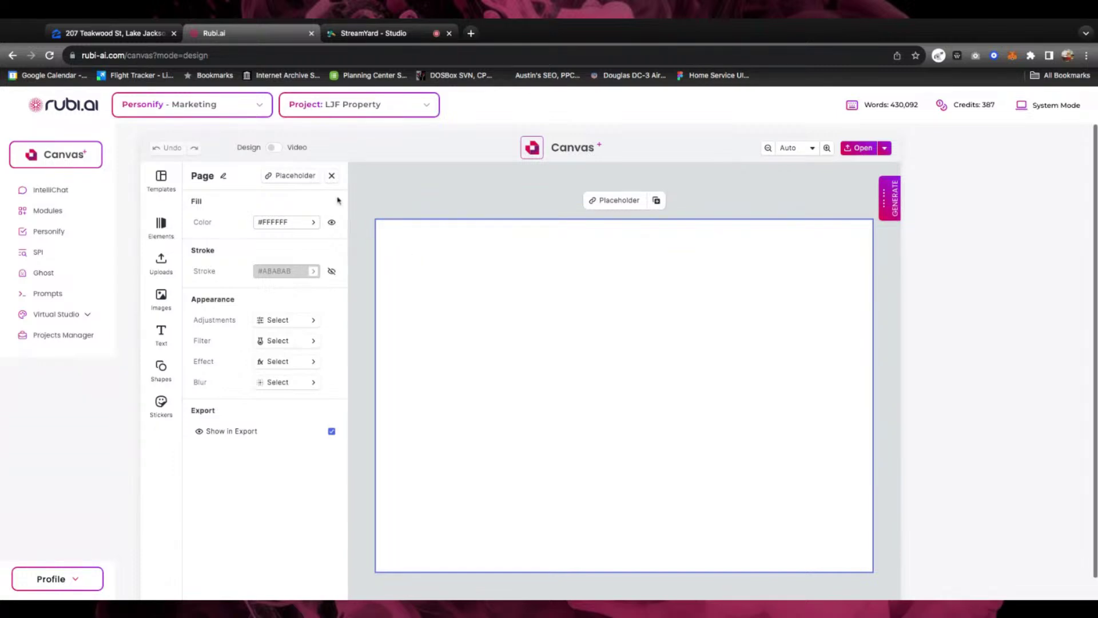
Set the page format to Instagram Photo, a 1080 × 1080 px square
{"action": "left_click", "coordinate": [331, 177]}
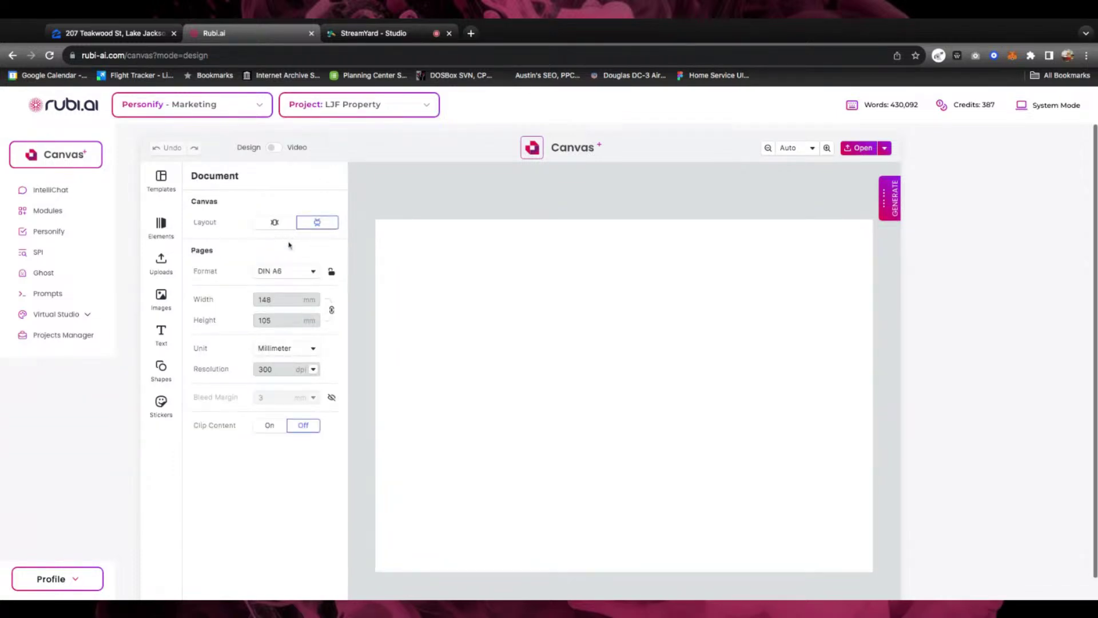
{"action": "left_click", "coordinate": [312, 273]}
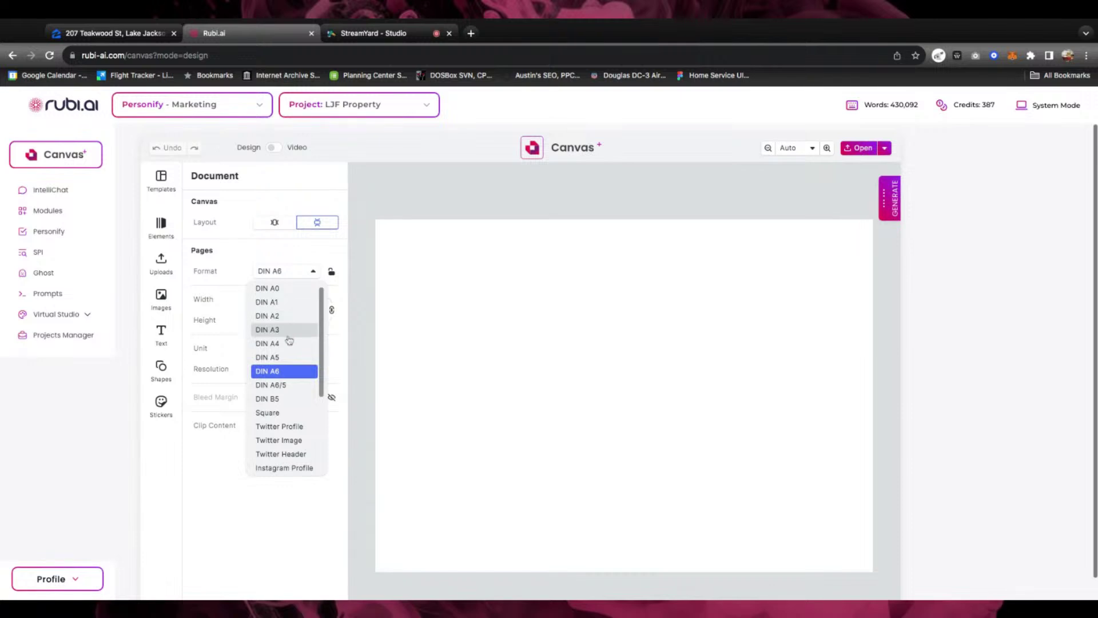
{"action": "scroll", "coordinate": [288, 312], "scroll_direction": "down", "scroll_amount": 1}
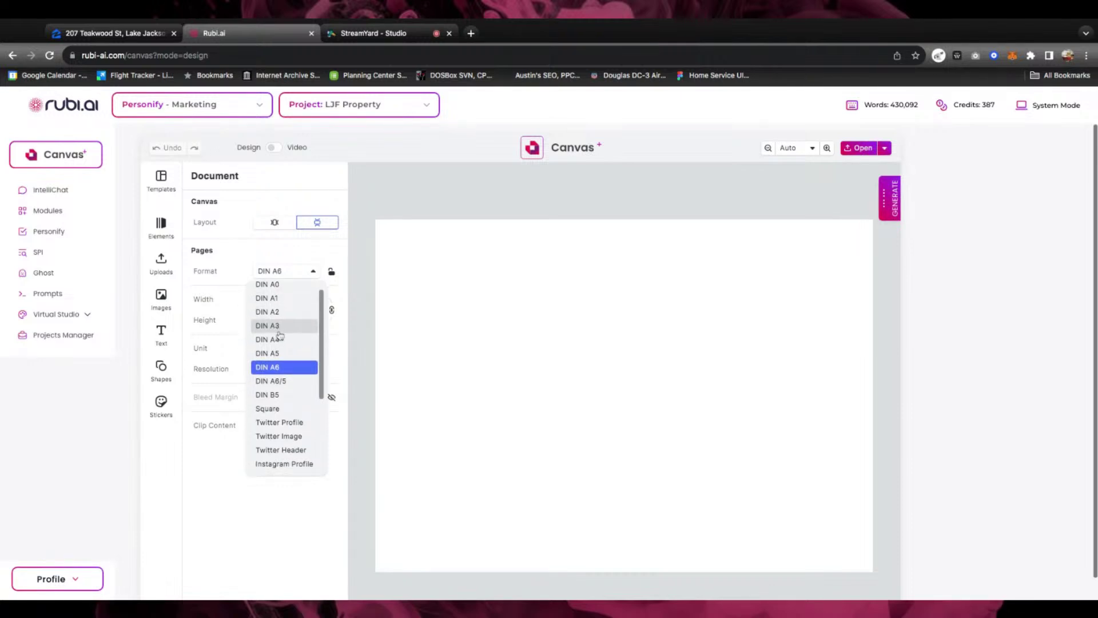
{"action": "scroll", "coordinate": [287, 306], "scroll_direction": "down", "scroll_amount": 5}
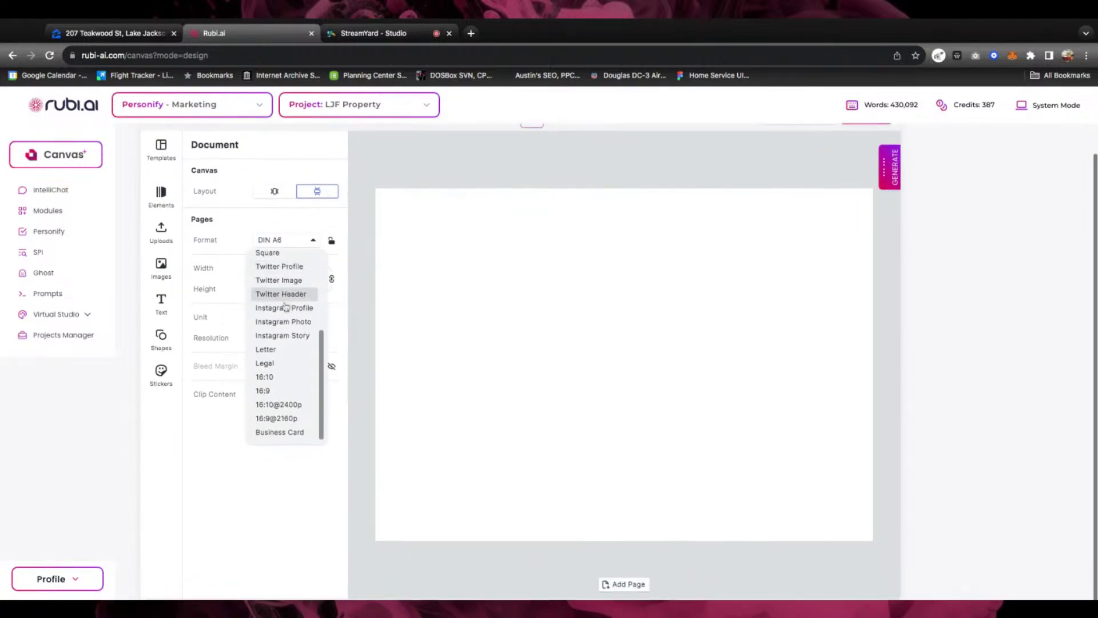
{"action": "scroll", "coordinate": [286, 307], "scroll_direction": "up", "scroll_amount": 2}
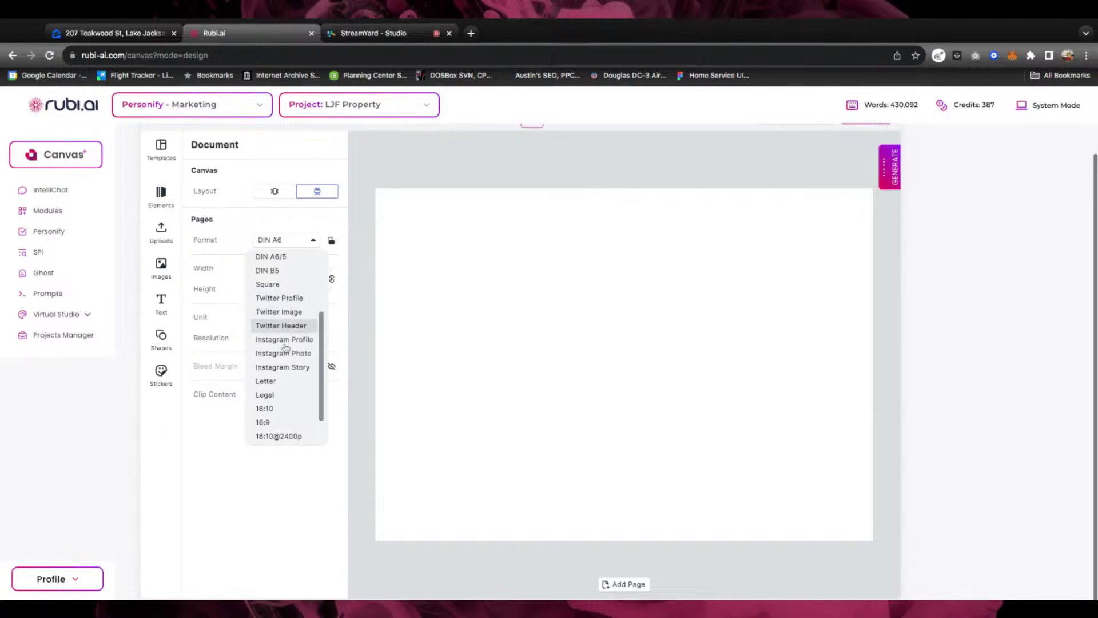
{"action": "left_click", "coordinate": [288, 357]}
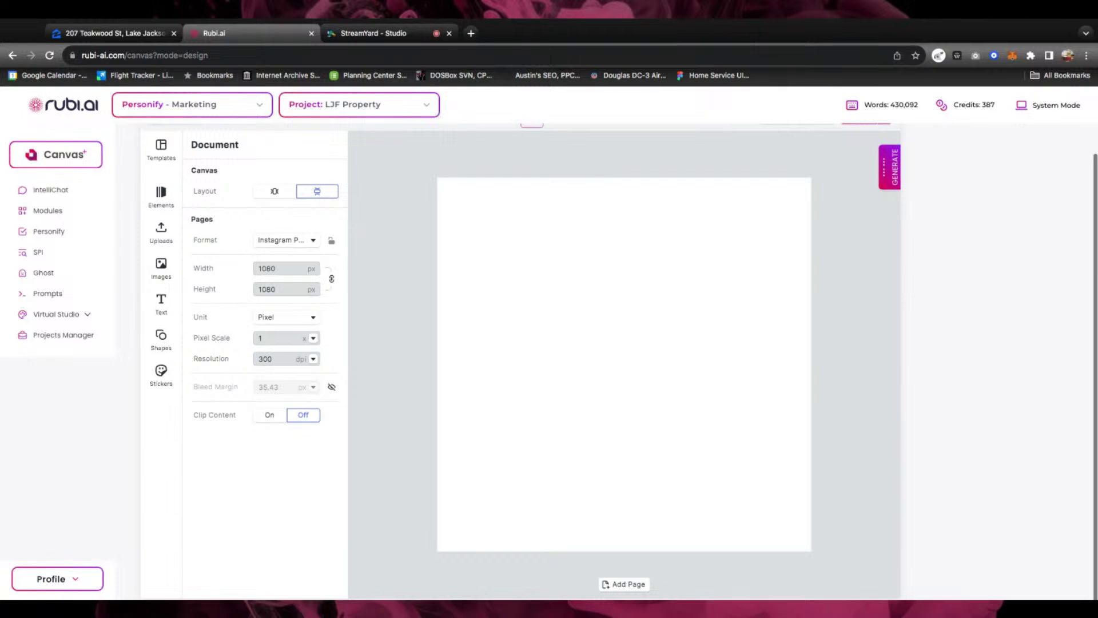
{"action": "key", "text": "super+Tab"}
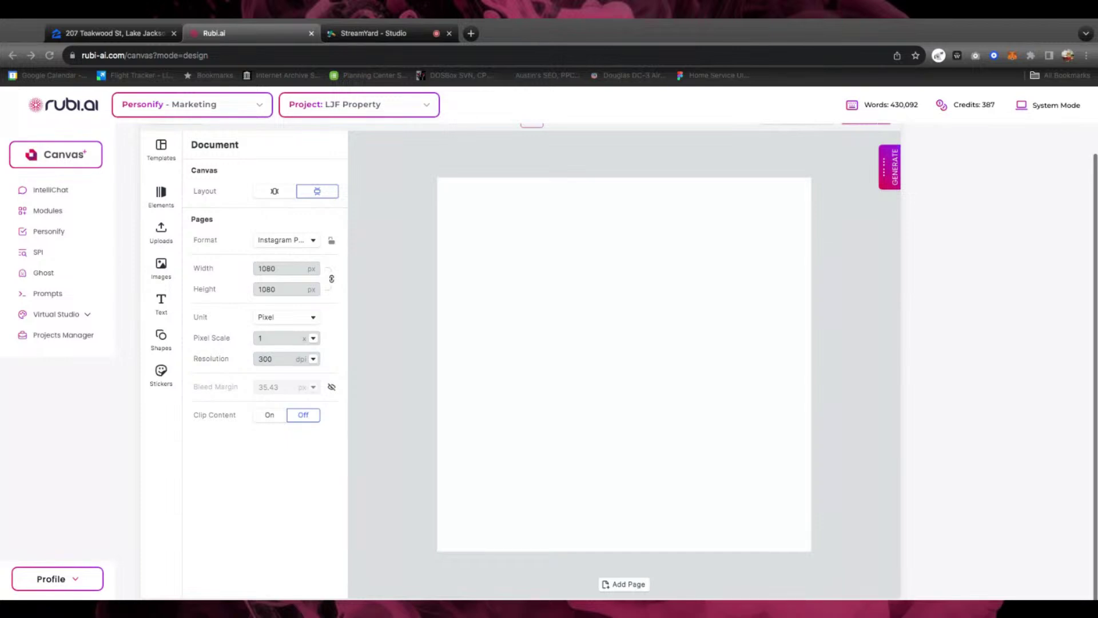
Drop the house photo onto the page and resize it to cover the whole square
{"action": "left_click_drag", "start_coordinate": [858, 366], "coordinate": [624, 364]}
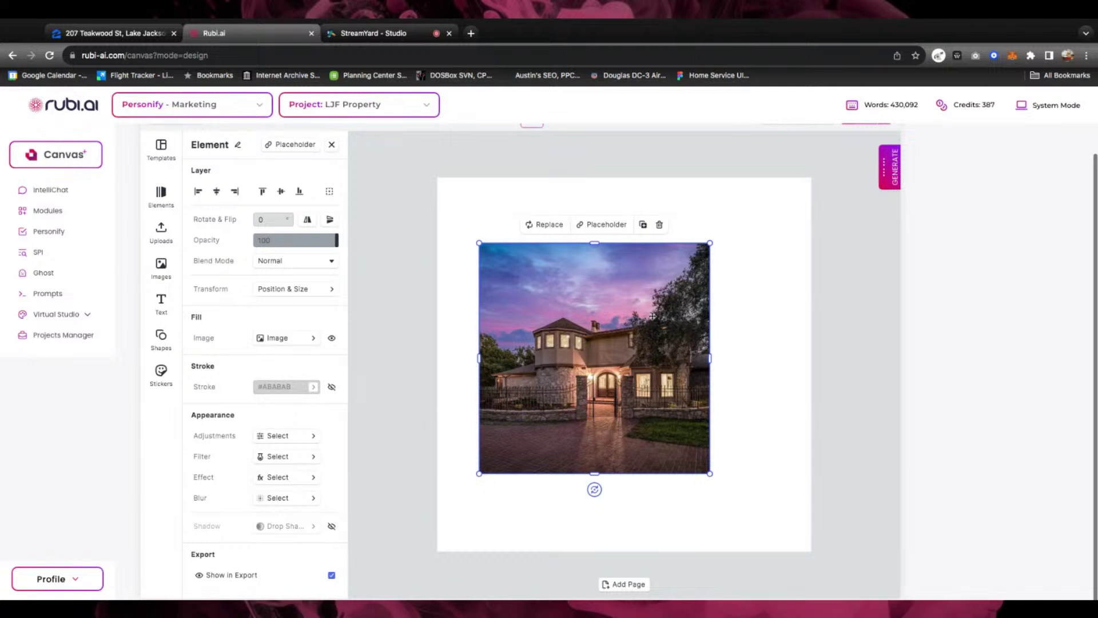
{"action": "left_click_drag", "start_coordinate": [588, 336], "coordinate": [438, 337]}
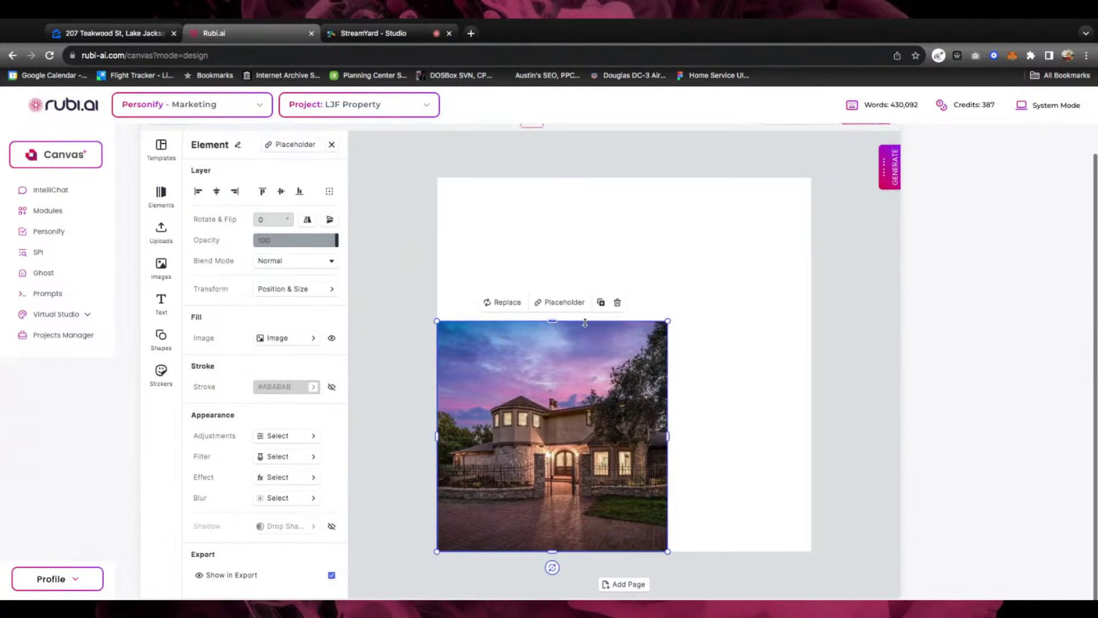
{"action": "left_click_drag", "start_coordinate": [670, 320], "coordinate": [814, 175]}
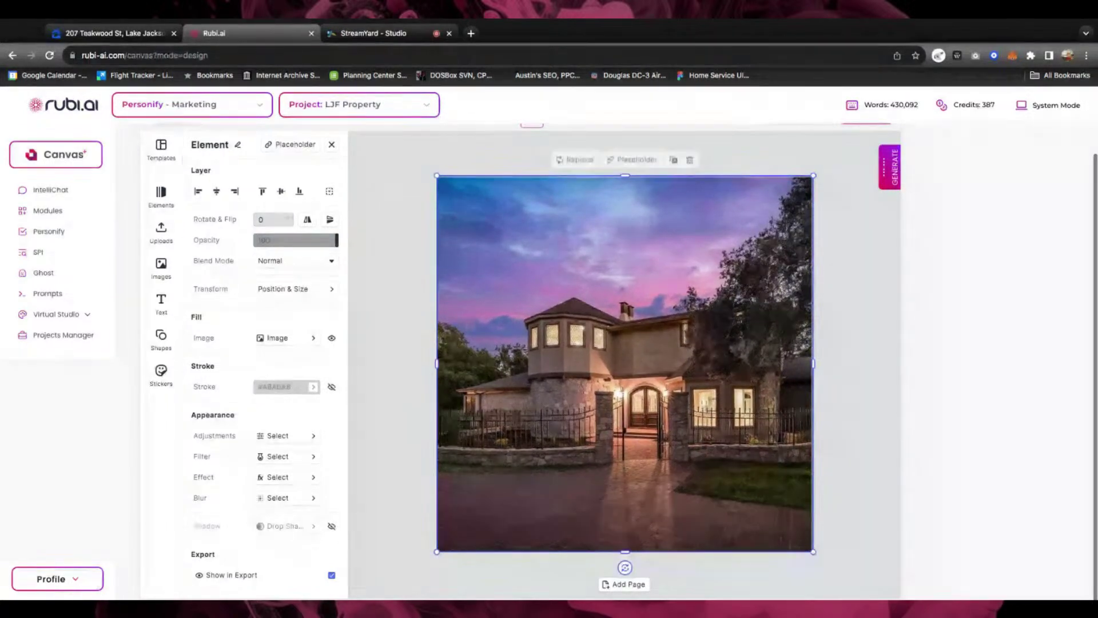
{"action": "left_click", "coordinate": [415, 278]}
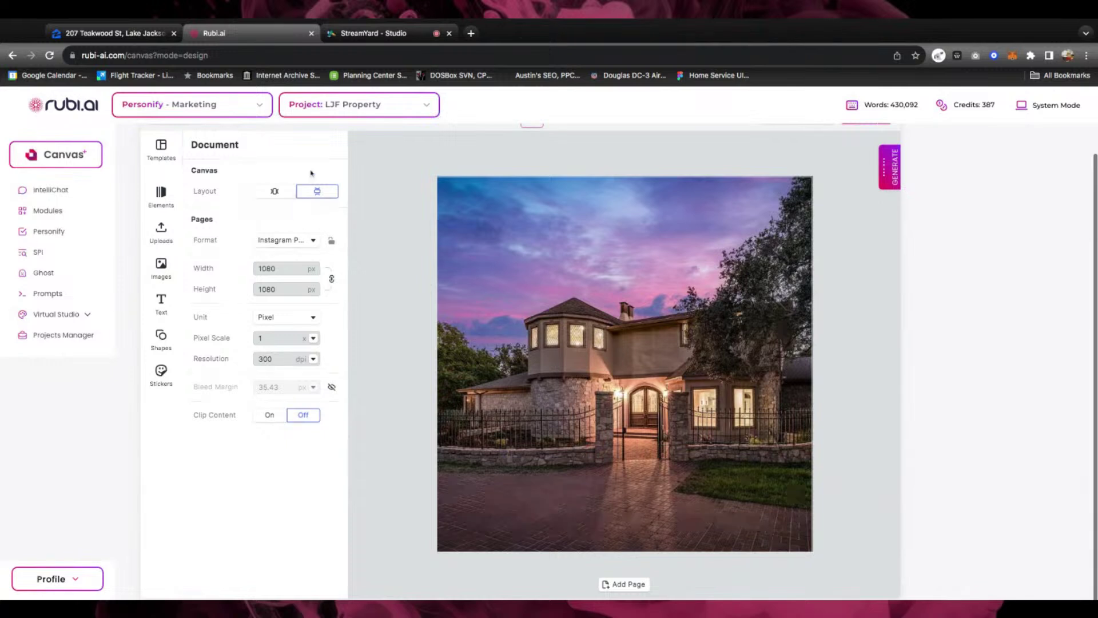
Add a black rectangle and place it over the lower-left of the house photo
{"action": "left_click", "coordinate": [161, 335]}
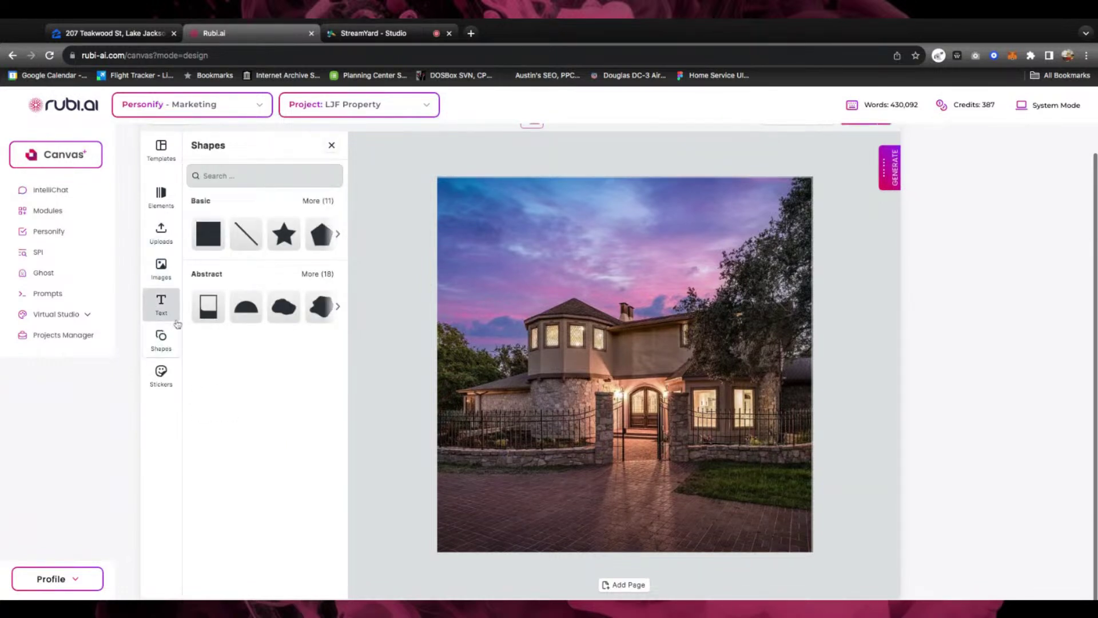
{"action": "scroll", "coordinate": [243, 307], "scroll_direction": "right", "scroll_amount": 2}
{"action": "scroll", "coordinate": [243, 306], "scroll_direction": "left", "scroll_amount": 2}
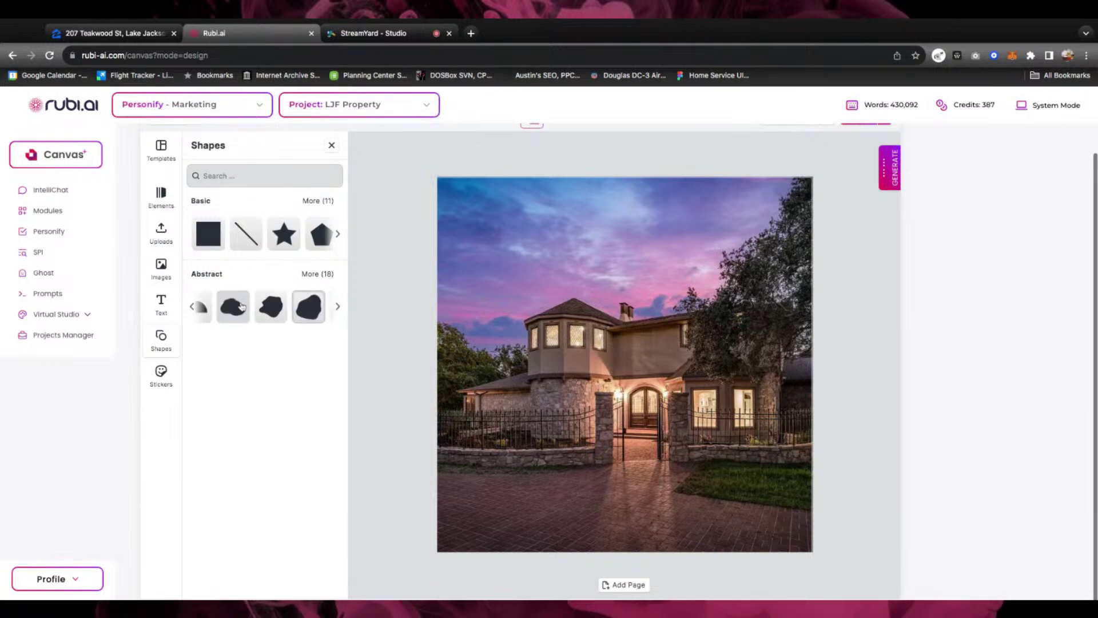
{"action": "scroll", "coordinate": [246, 231], "scroll_direction": "right", "scroll_amount": 5}
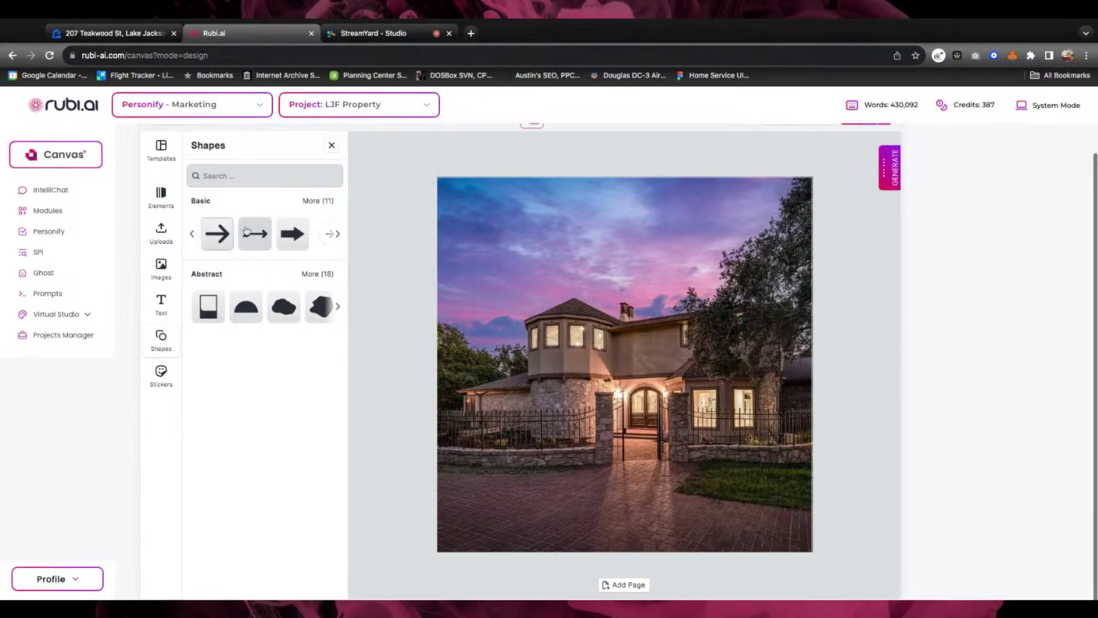
{"action": "scroll", "coordinate": [246, 231], "scroll_direction": "left", "scroll_amount": 5}
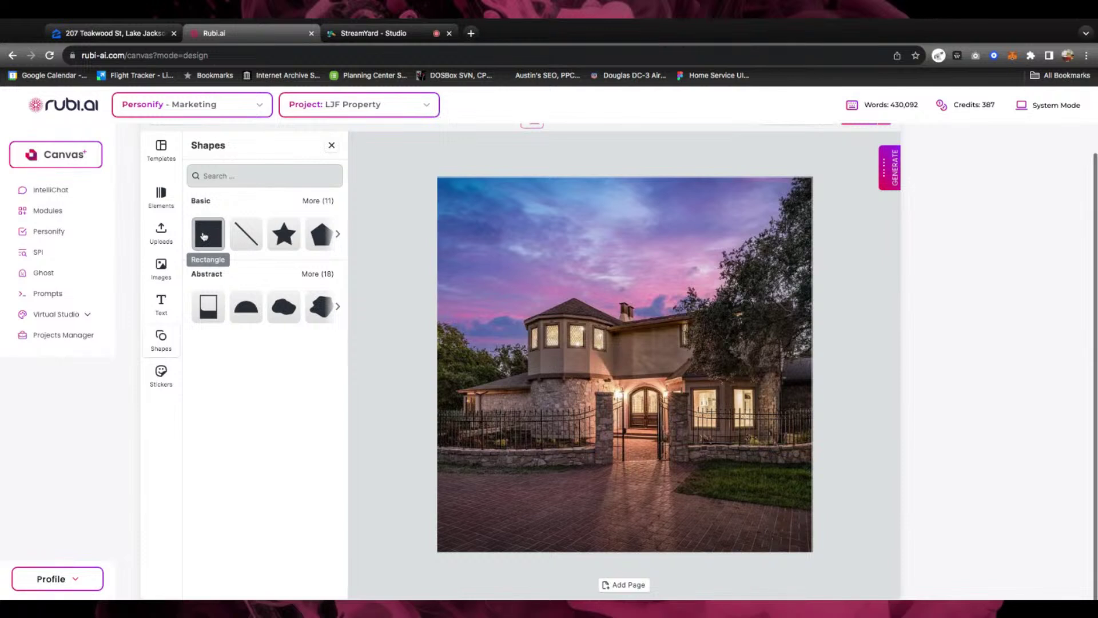
{"action": "left_click", "coordinate": [204, 236]}
{"action": "mouse_move", "coordinate": [630, 392]}
{"action": "left_mouse_down"}
{"action": "mouse_move", "coordinate": [527, 441]}
{"action": "mouse_move", "coordinate": [548, 441]}
{"action": "mouse_move", "coordinate": [617, 387]}
{"action": "left_mouse_up"}
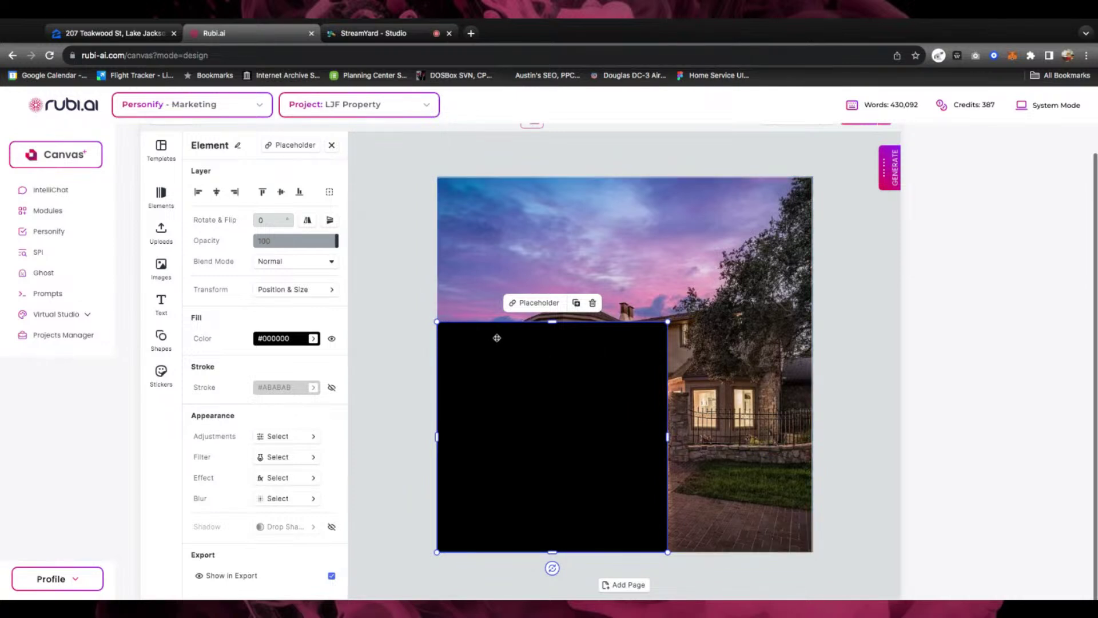
Add a black circle from the Shapes collection
{"action": "left_click", "coordinate": [164, 344]}
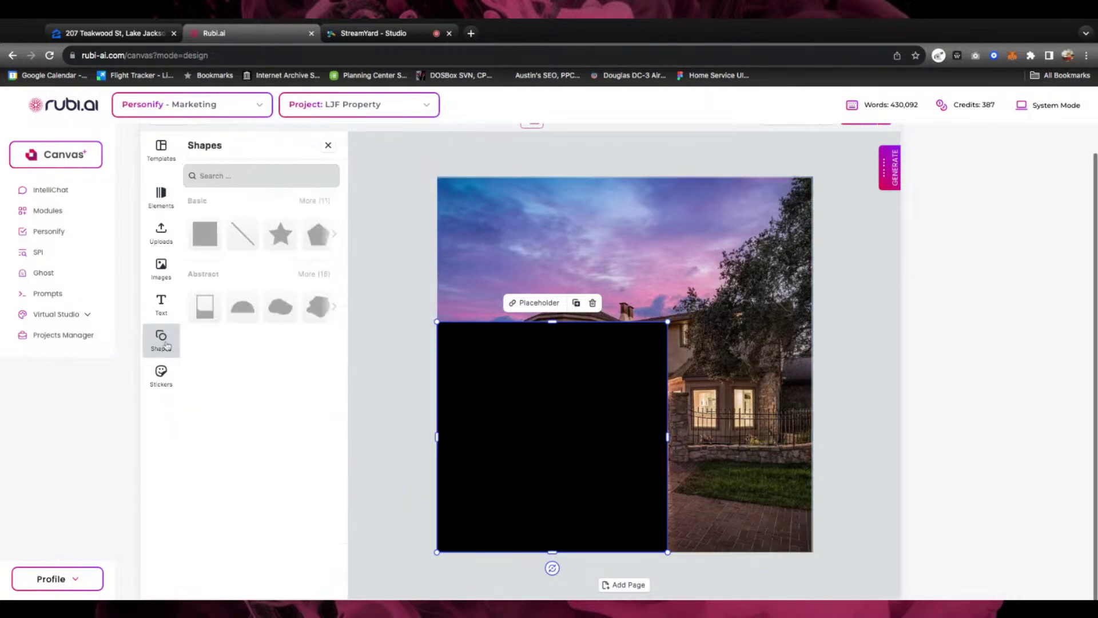
{"action": "scroll", "coordinate": [277, 241], "scroll_direction": "right", "scroll_amount": 5}
{"action": "scroll", "coordinate": [274, 240], "scroll_direction": "left", "scroll_amount": 3}
{"action": "scroll", "coordinate": [274, 241], "scroll_direction": "left", "scroll_amount": 2}
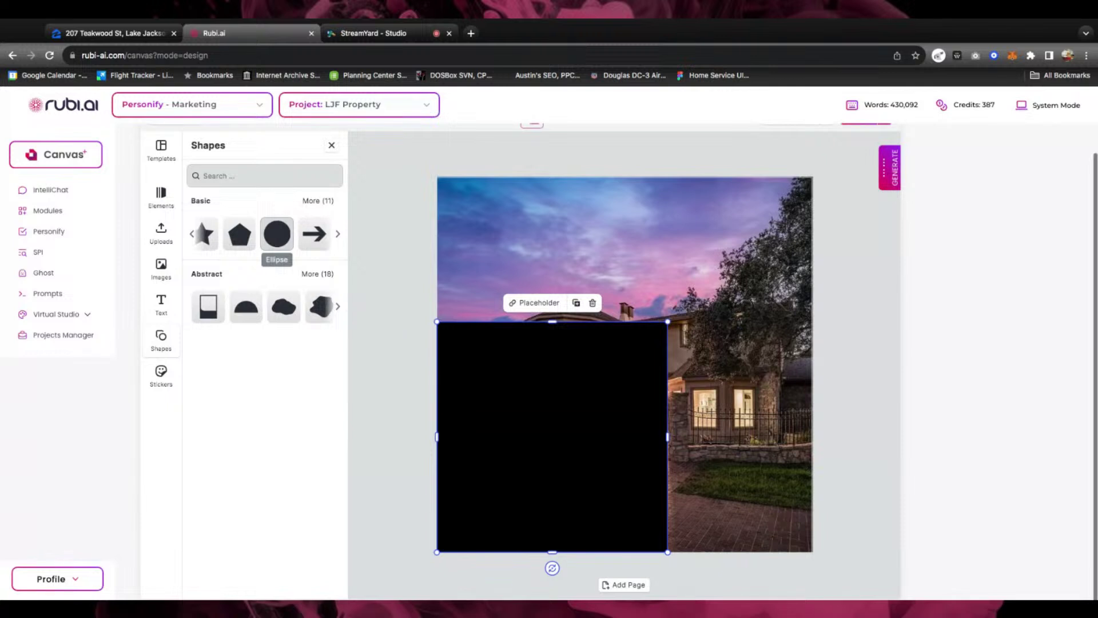
{"action": "left_click", "coordinate": [277, 234]}
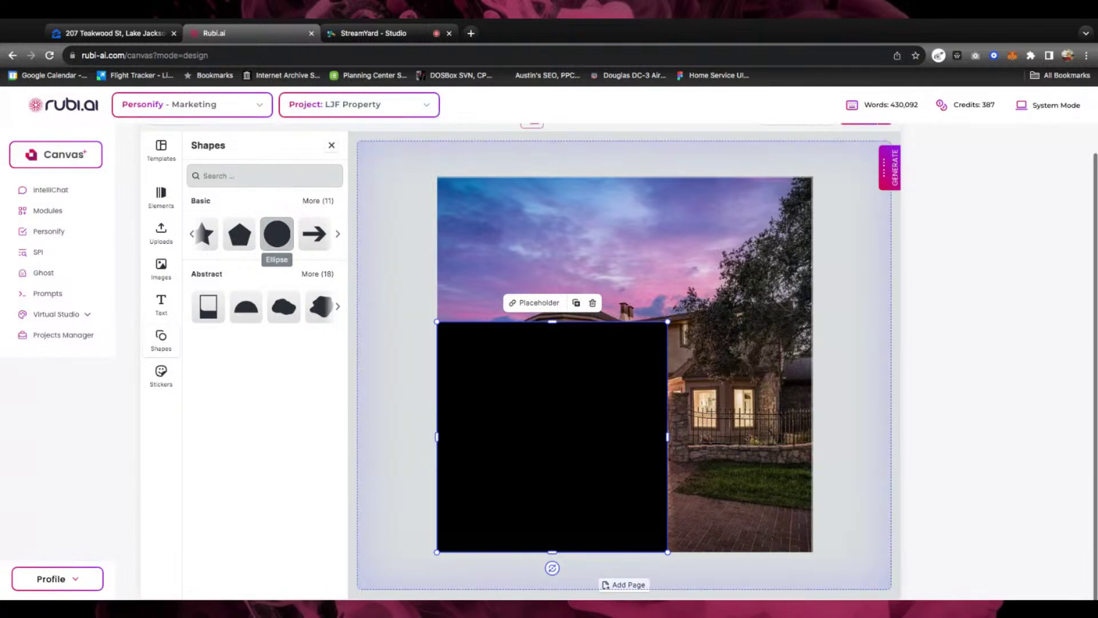
Place the circle on the rectangle's top and select both shapes together
{"action": "left_click_drag", "start_coordinate": [674, 344], "coordinate": [556, 324]}
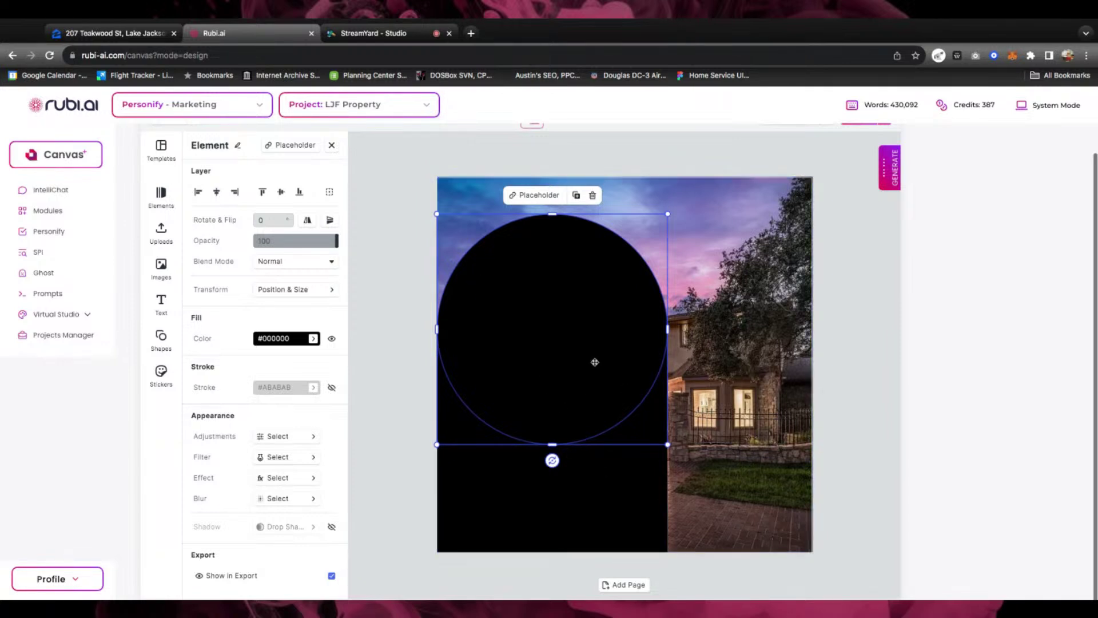
{"action": "left_click", "coordinate": [534, 486], "text": "shift"}
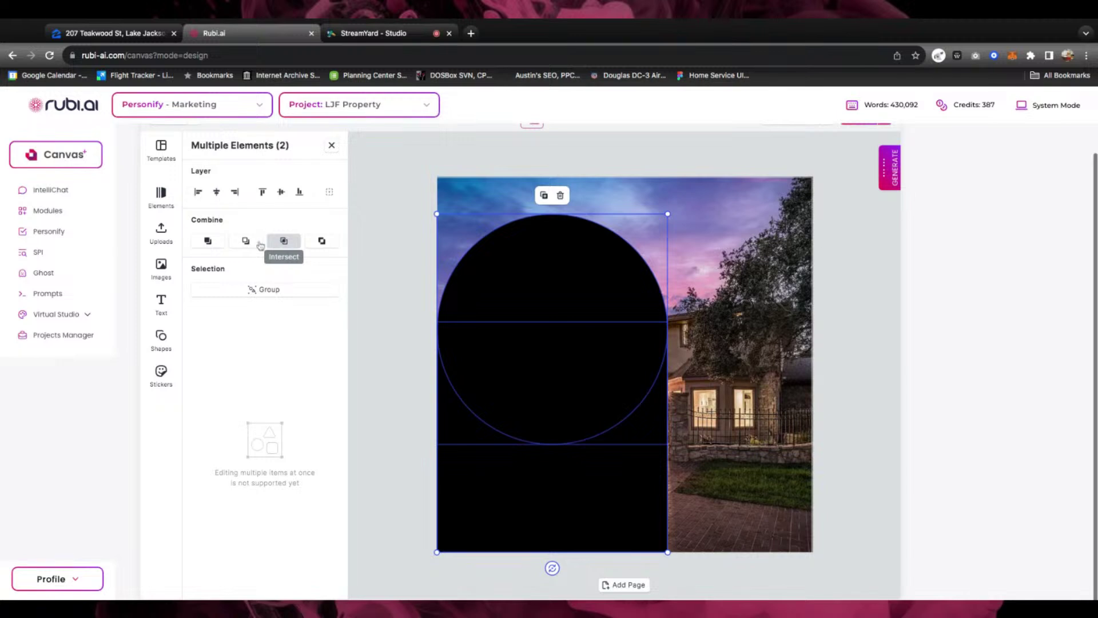
Move the black arch over the photo's left side and stretch it taller and wider past the edge
{"action": "left_click", "coordinate": [208, 241]}
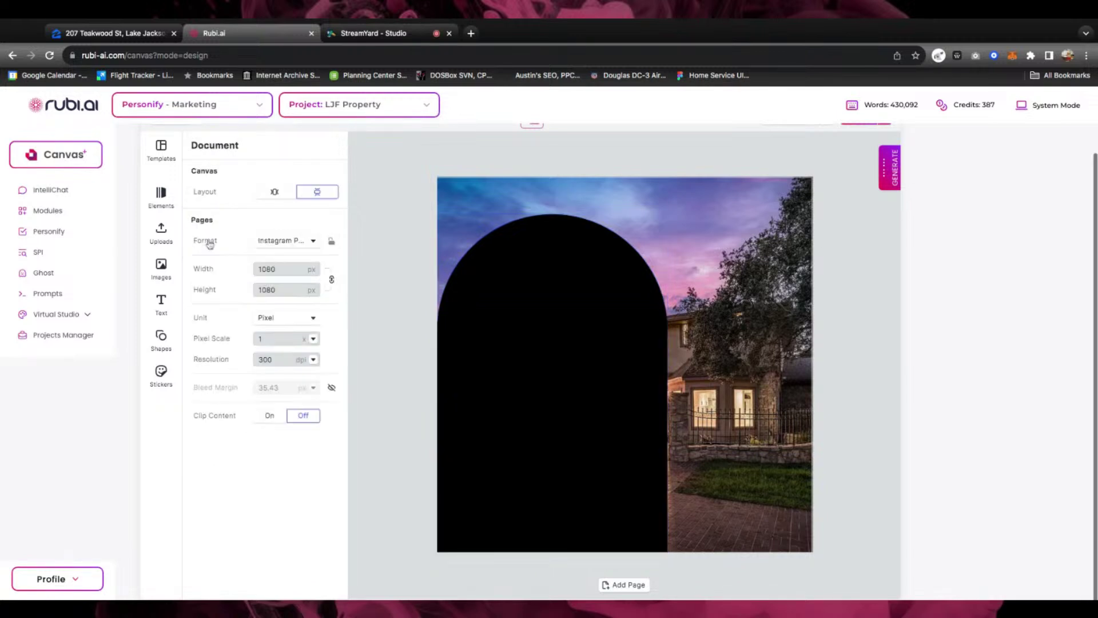
{"action": "left_click", "coordinate": [552, 401]}
{"action": "left_click_drag", "start_coordinate": [554, 402], "coordinate": [460, 414]}
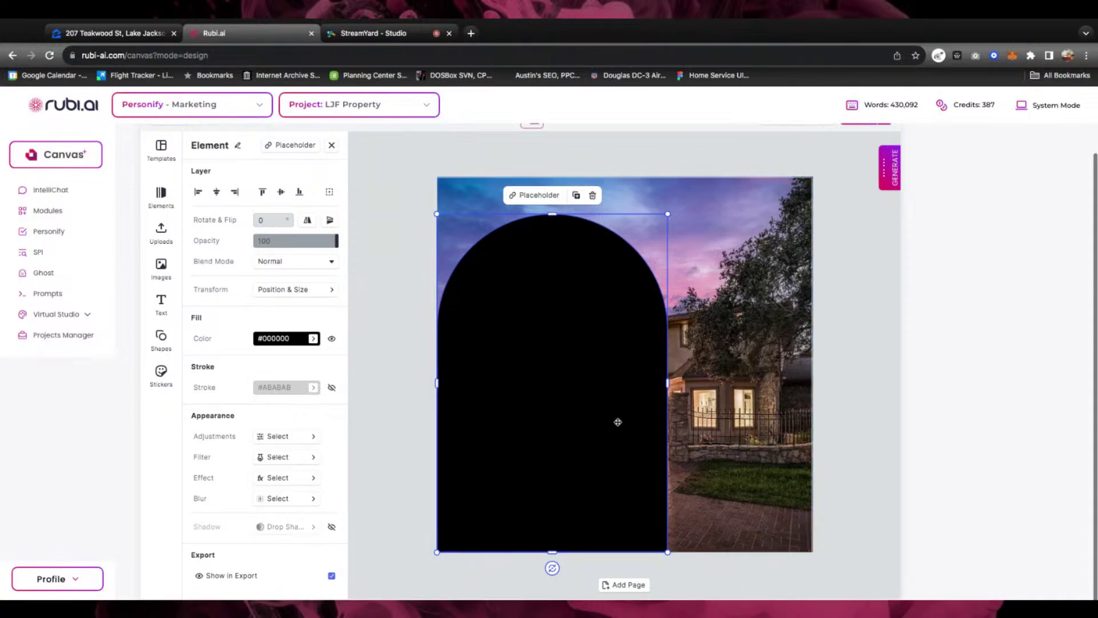
{"action": "left_click_drag", "start_coordinate": [618, 420], "coordinate": [618, 422]}
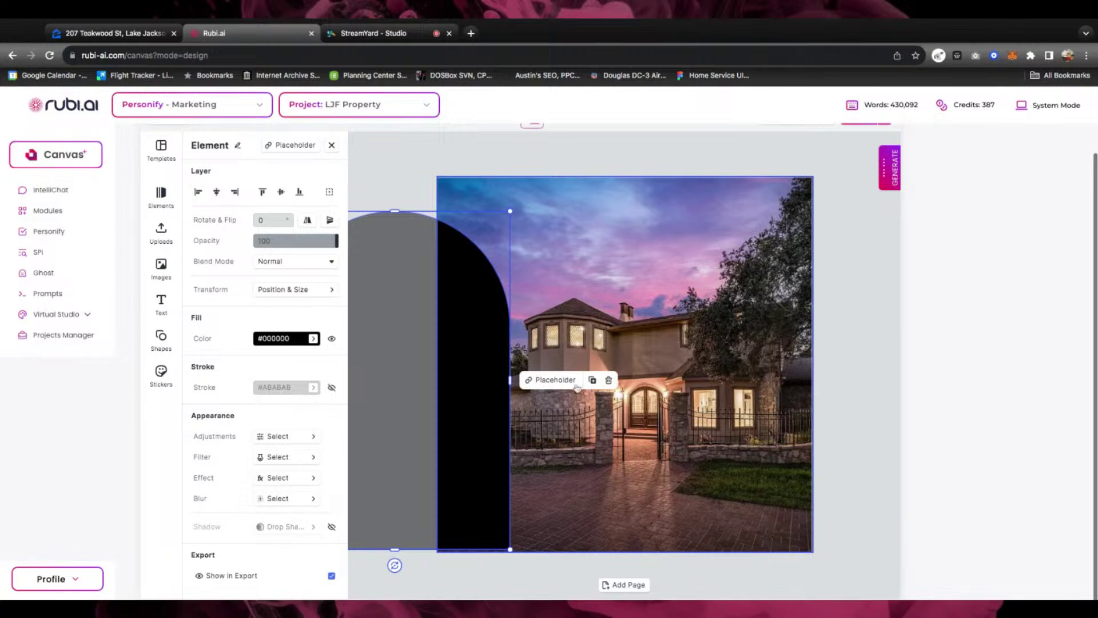
{"action": "left_click_drag", "start_coordinate": [485, 433], "coordinate": [643, 436]}
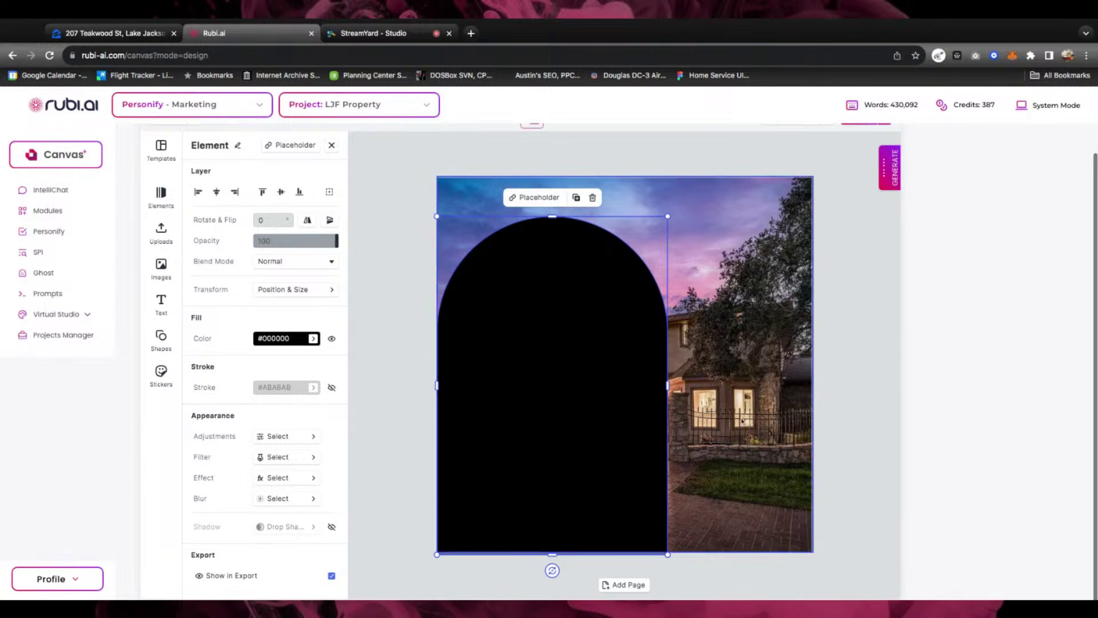
{"action": "mouse_move", "coordinate": [553, 217]}
{"action": "left_mouse_down"}
{"action": "mouse_move", "coordinate": [553, 169]}
{"action": "mouse_move", "coordinate": [554, 215]}
{"action": "left_mouse_up"}
{"action": "left_click_drag", "start_coordinate": [439, 361], "coordinate": [363, 362]}
{"action": "left_click_drag", "start_coordinate": [628, 370], "coordinate": [620, 367]}
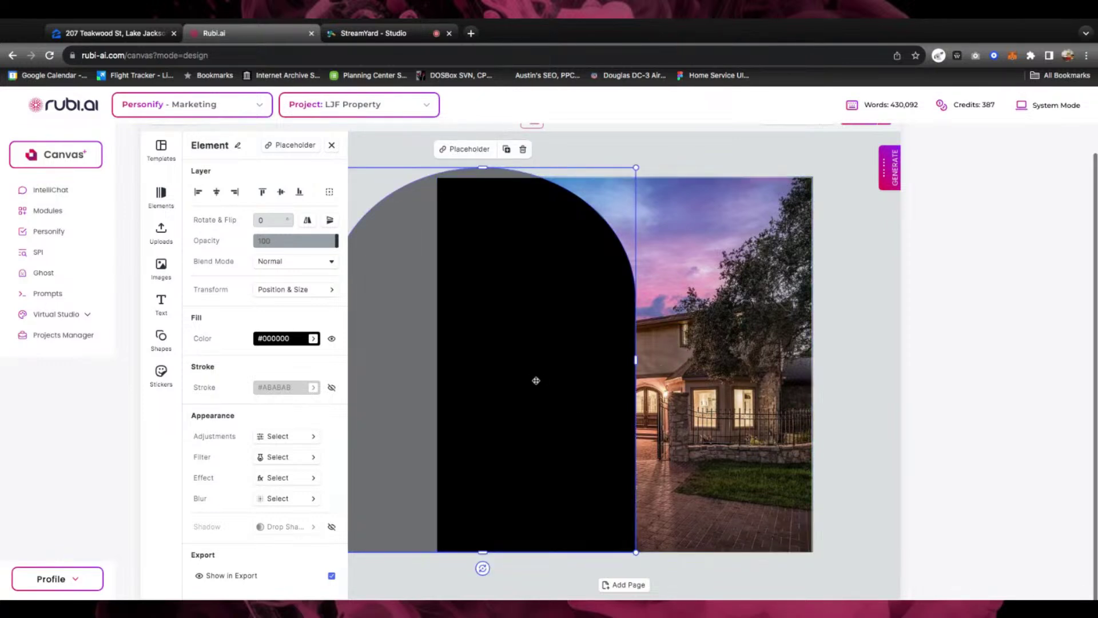
Select the arch with the house photo, then undo the accidental grouping
{"action": "left_click", "coordinate": [727, 360], "text": "shift"}
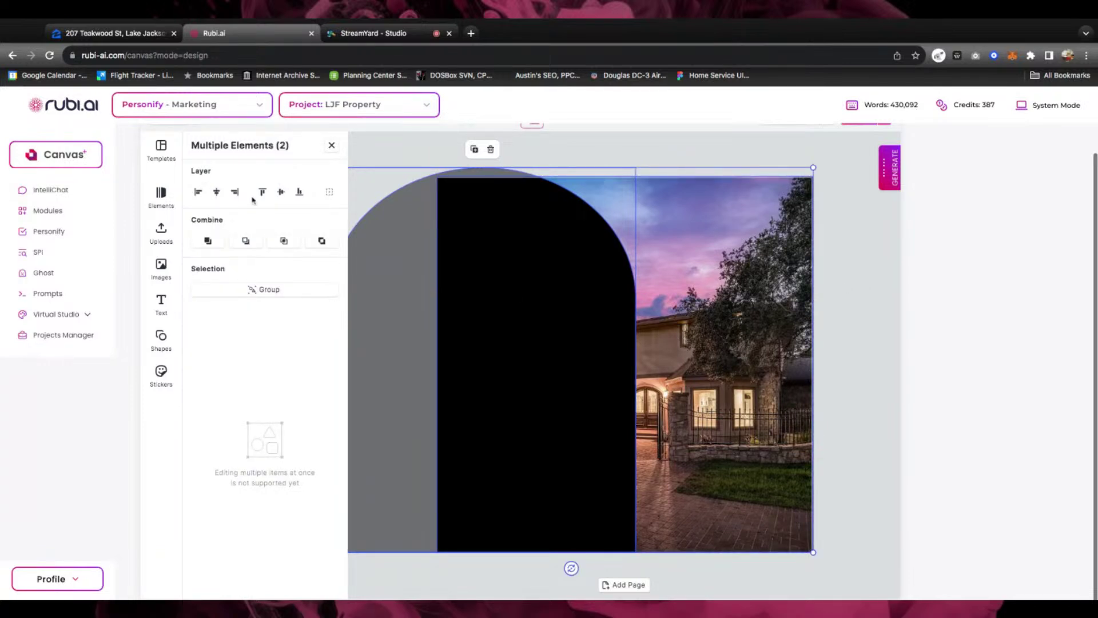
{"action": "left_click", "coordinate": [331, 145]}
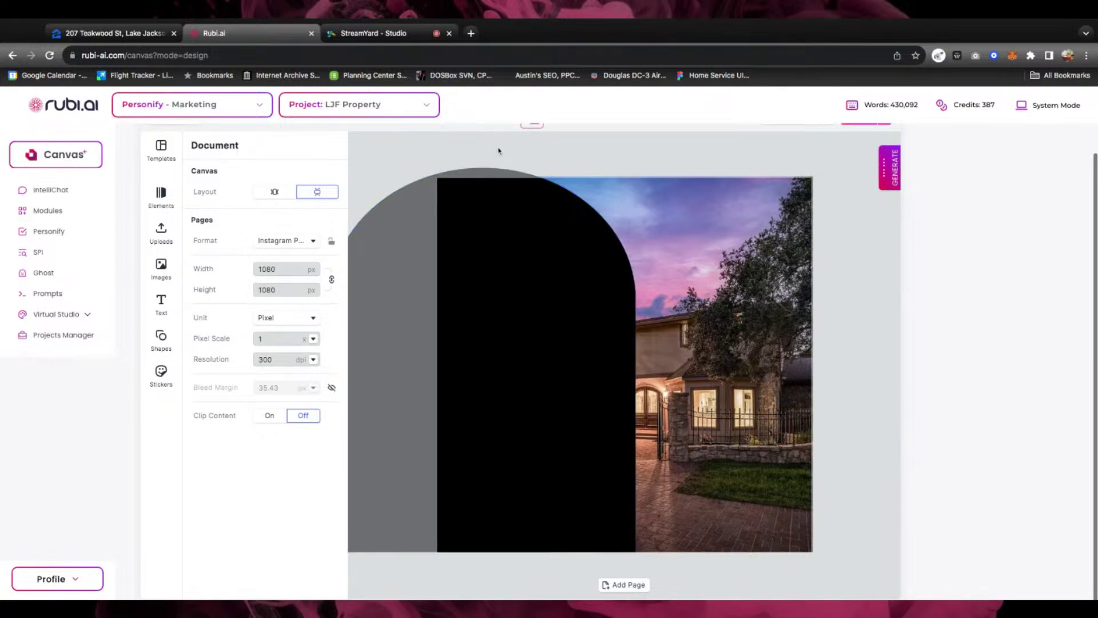
{"action": "left_click", "coordinate": [484, 222]}
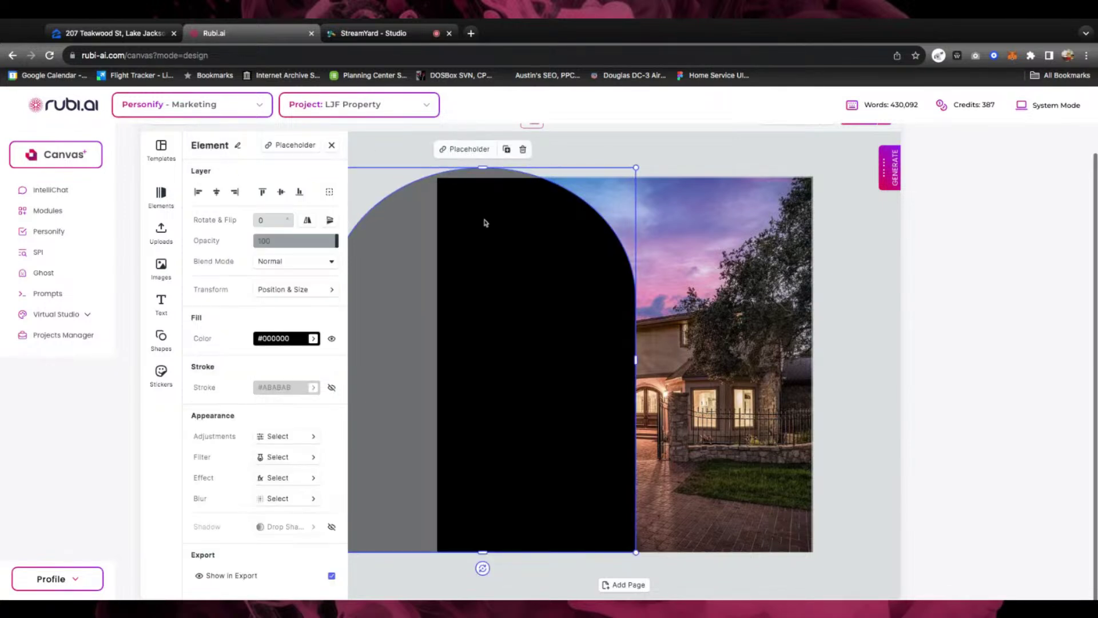
{"action": "left_click", "coordinate": [735, 256], "text": "shift"}
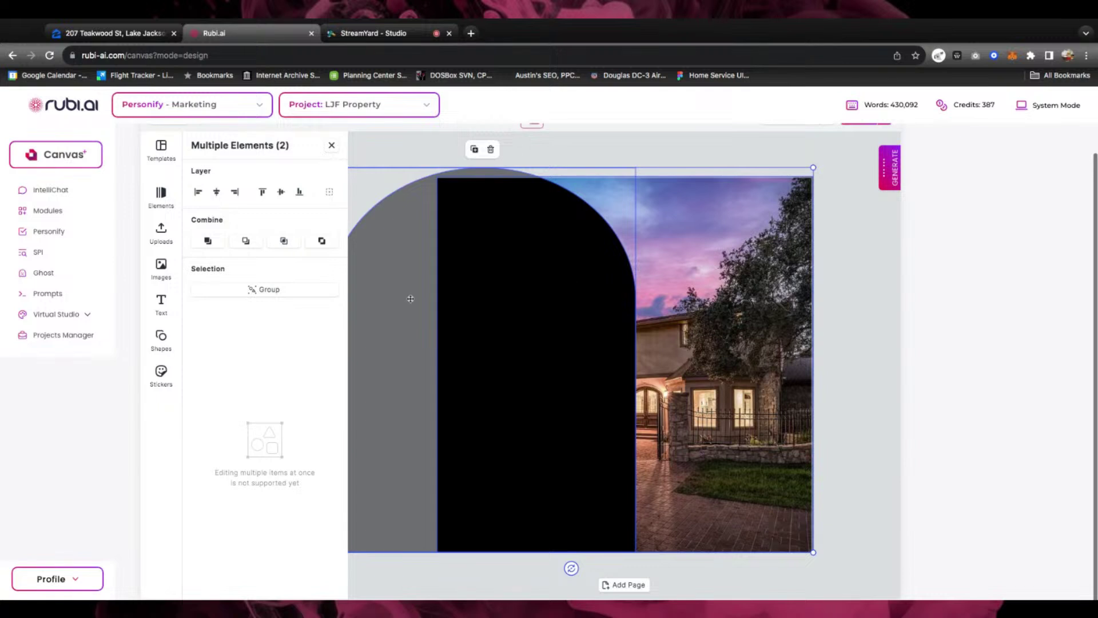
{"action": "left_click", "coordinate": [251, 289]}
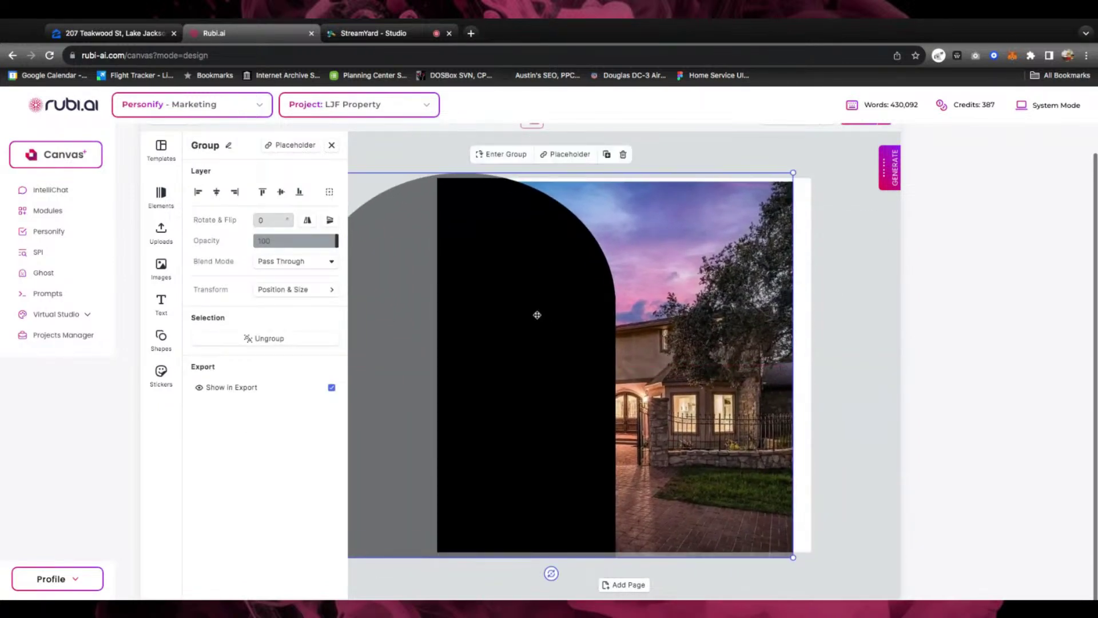
{"action": "left_click", "coordinate": [537, 315]}
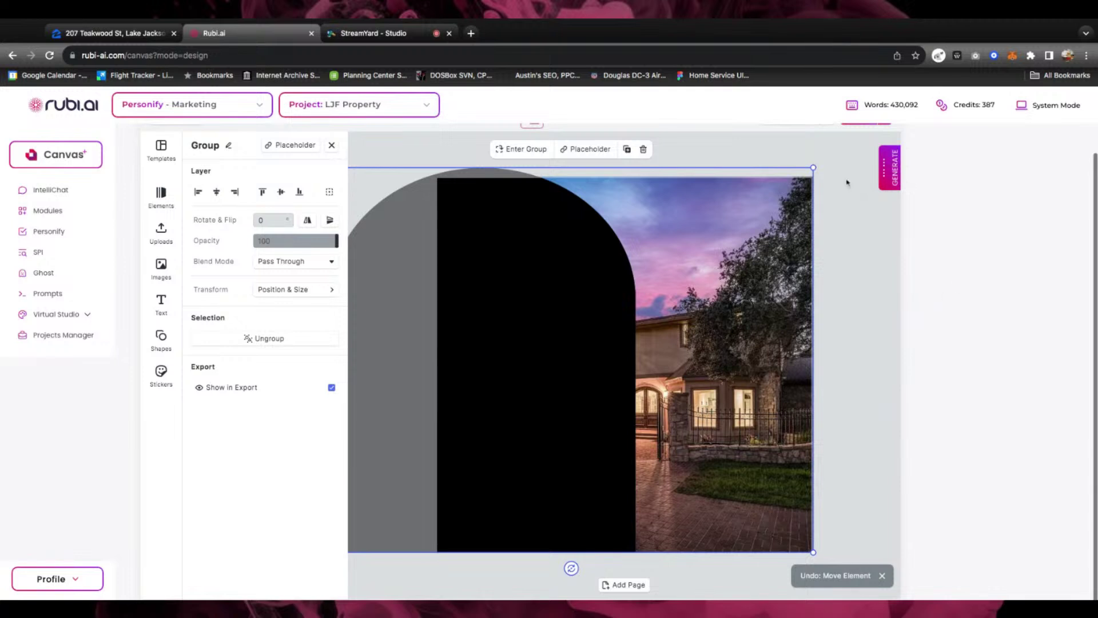
{"action": "key", "text": "super+z"}
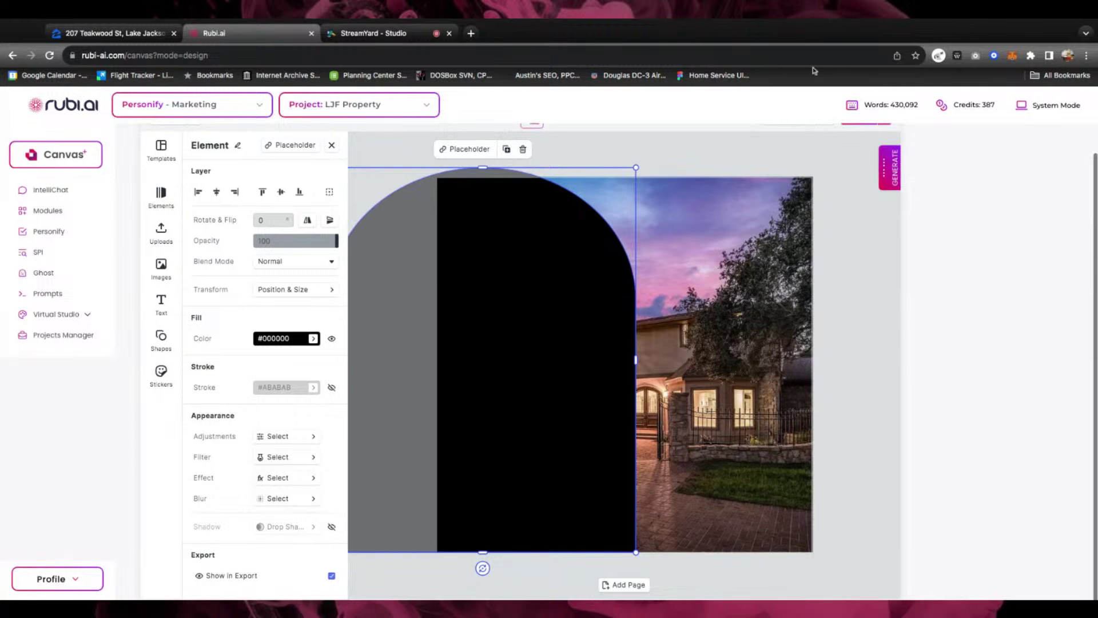
Clip the house photo to the arch with Combine > Intersect, then go to the Zillow listing
{"action": "left_click", "coordinate": [332, 145]}
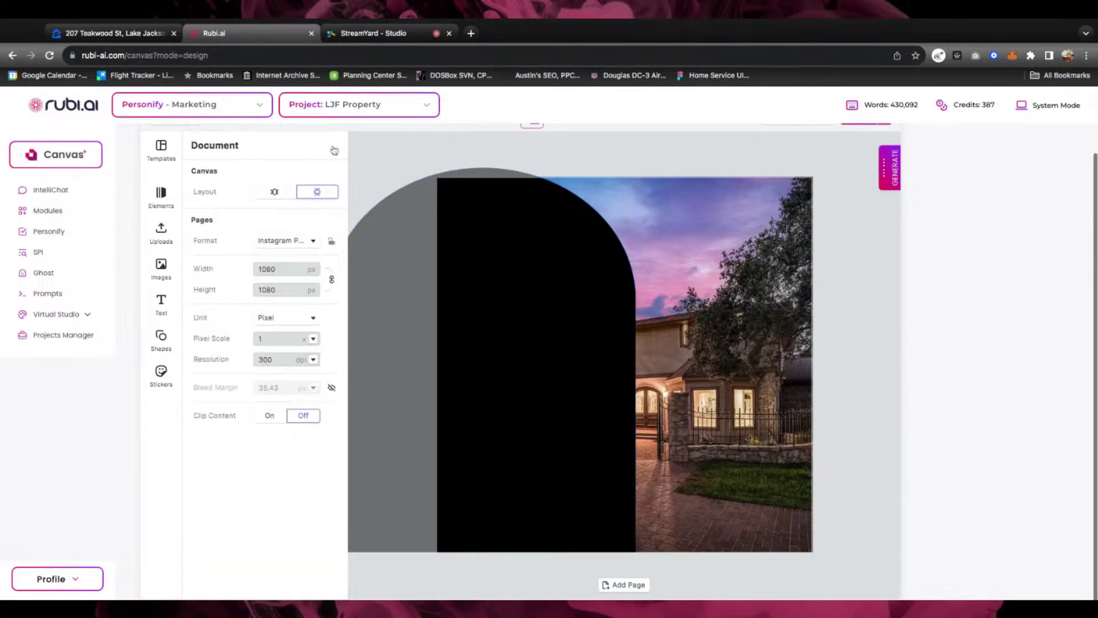
{"action": "left_click", "coordinate": [441, 269]}
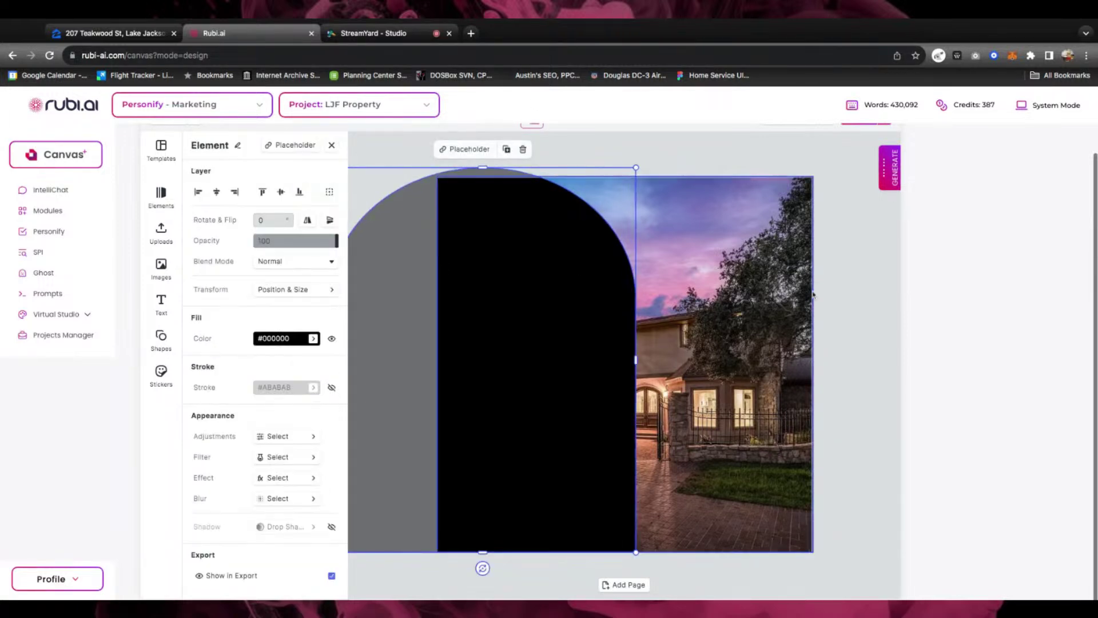
{"action": "left_click", "coordinate": [686, 358], "text": "shift"}
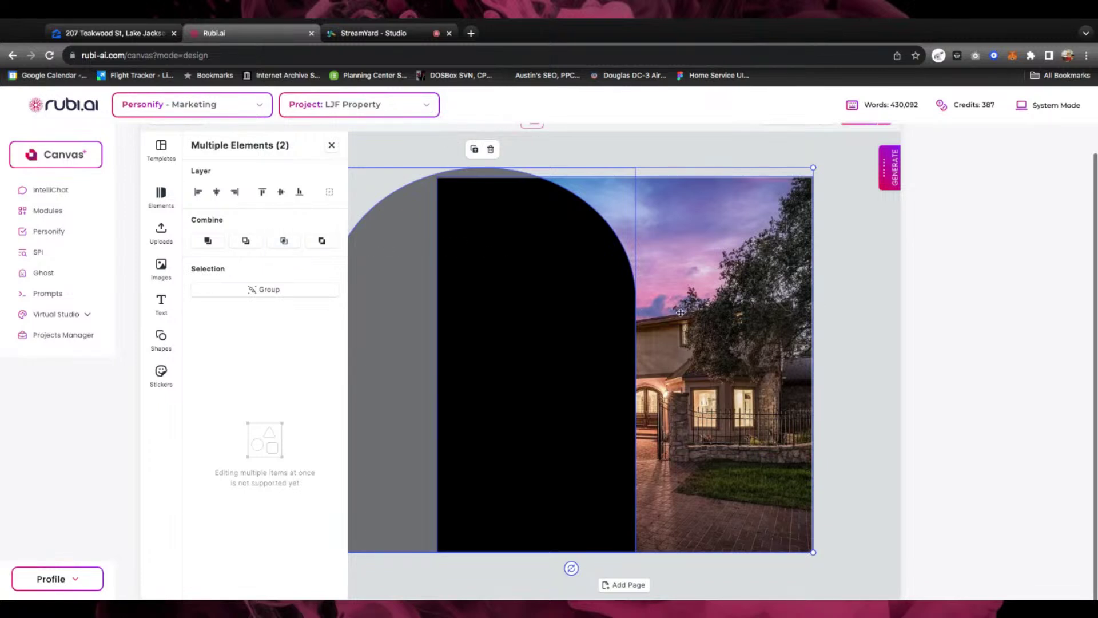
{"action": "left_click", "coordinate": [284, 241]}
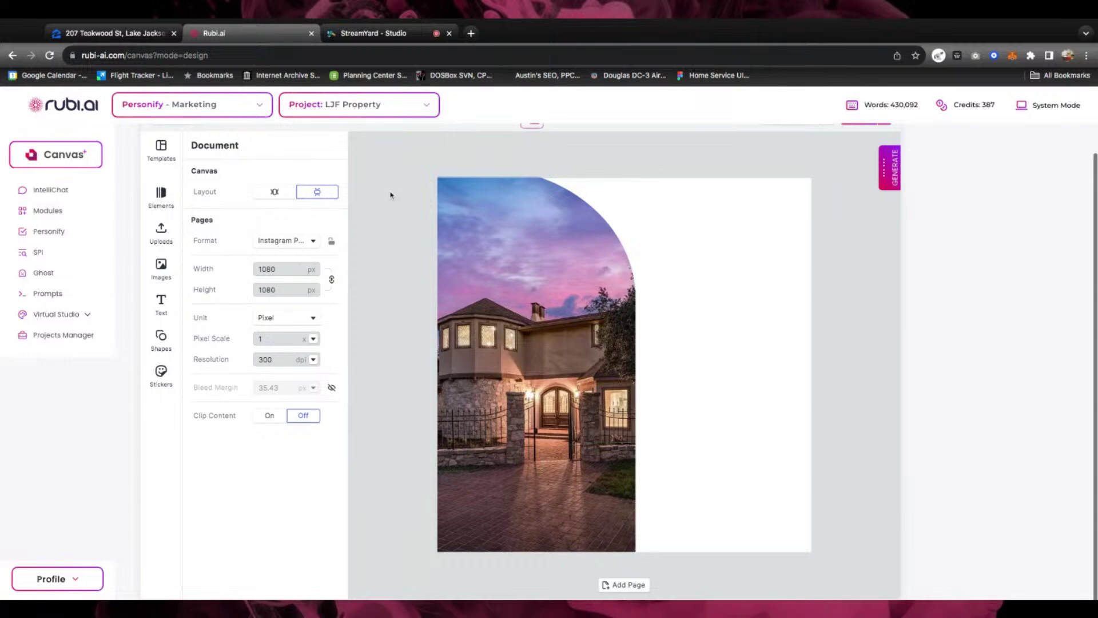
{"action": "left_click", "coordinate": [129, 33]}
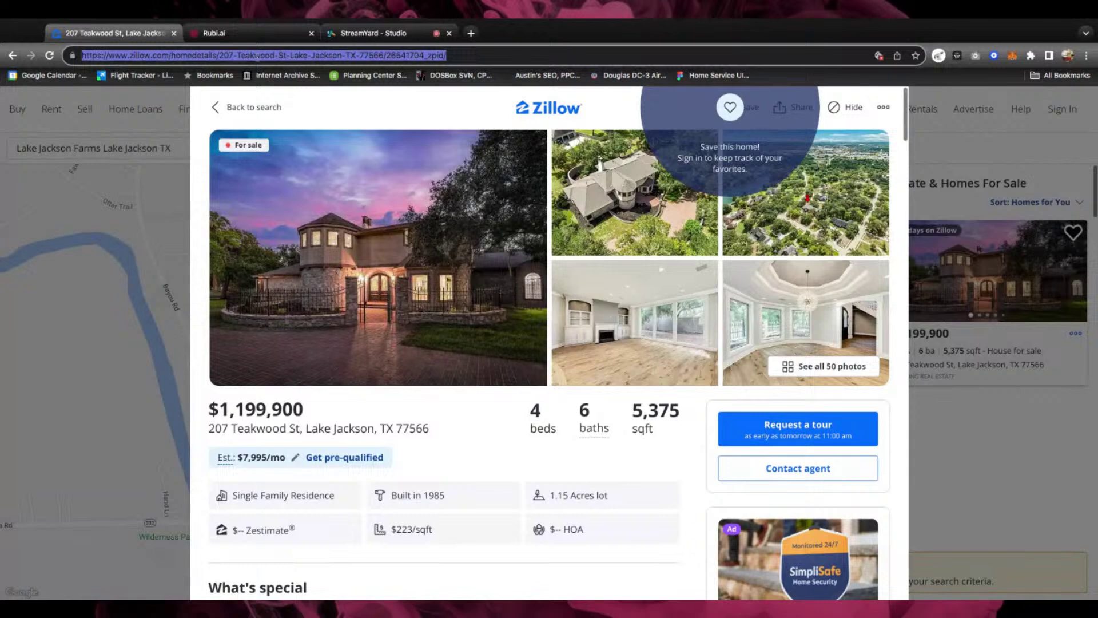
Copy the Zillow listing's URL from the address bar and go back to the Rubi.ai tab
{"action": "double_click", "coordinate": [255, 55]}
{"action": "key", "text": "ctrl+a"}
{"action": "key", "text": "ctrl+c"}
{"action": "left_click", "coordinate": [229, 33]}
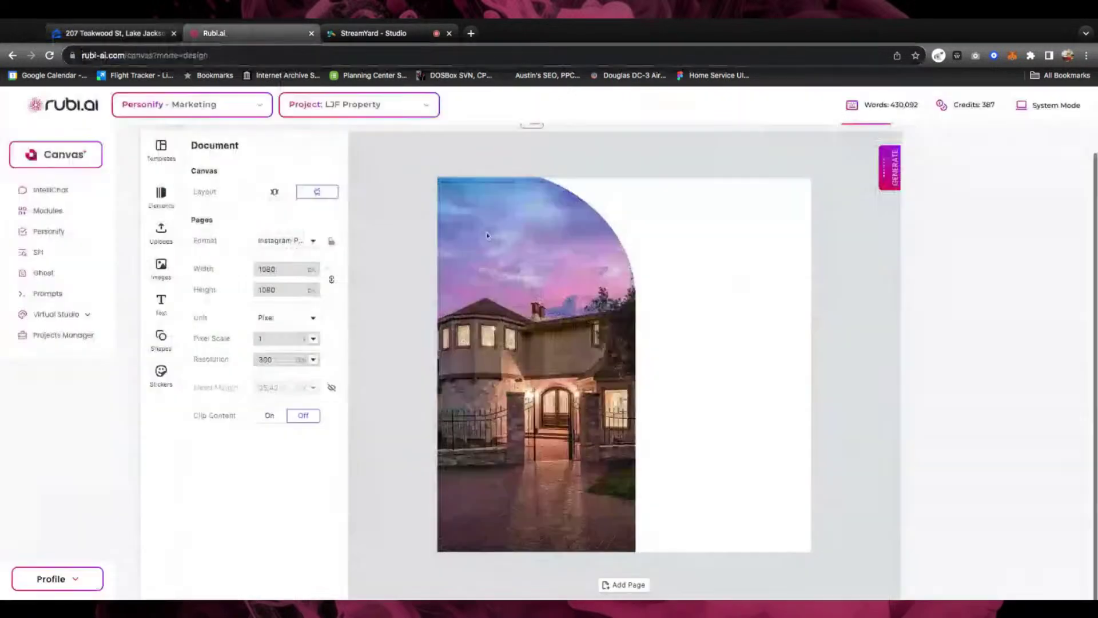
Start a new IntelliChat conversation using the Claude-3.5 Sonnet model
{"action": "left_click", "coordinate": [890, 184]}
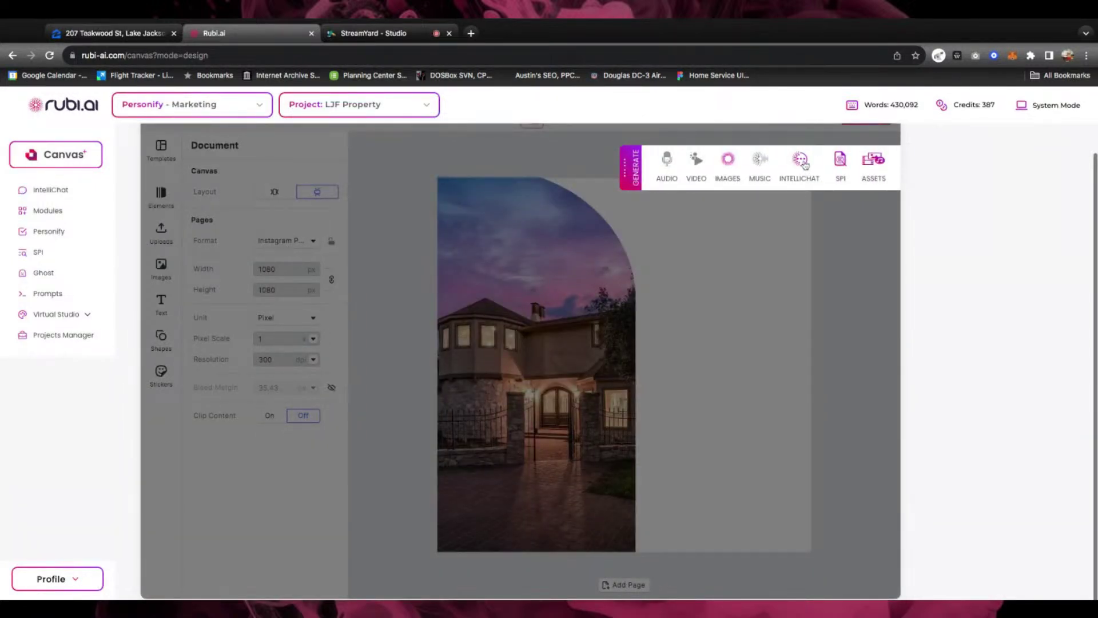
{"action": "left_click", "coordinate": [801, 163]}
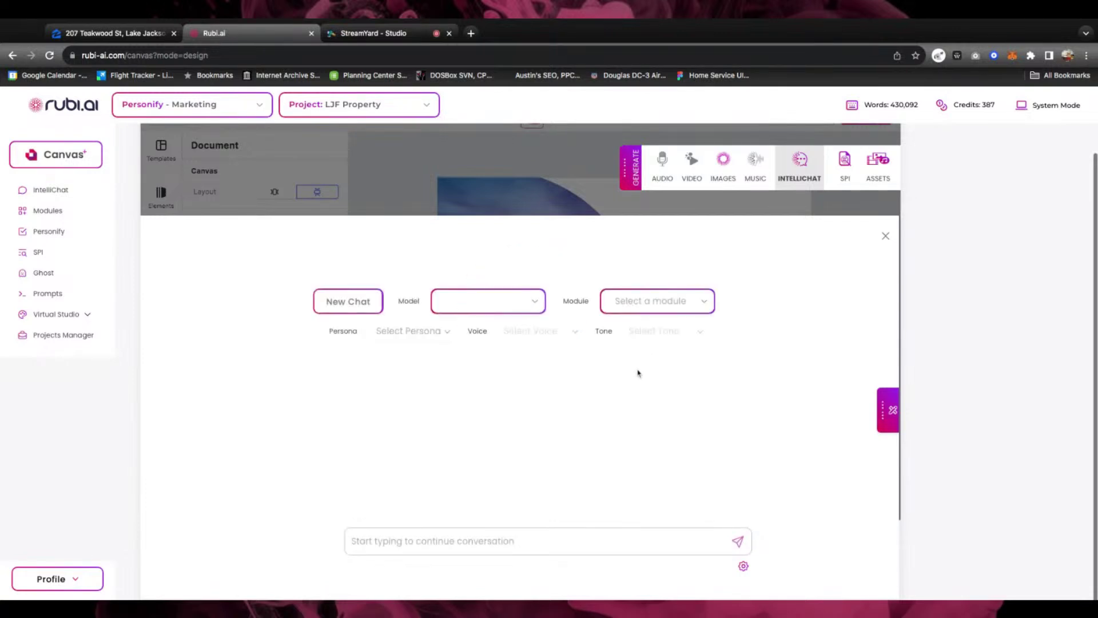
{"action": "left_click", "coordinate": [538, 304]}
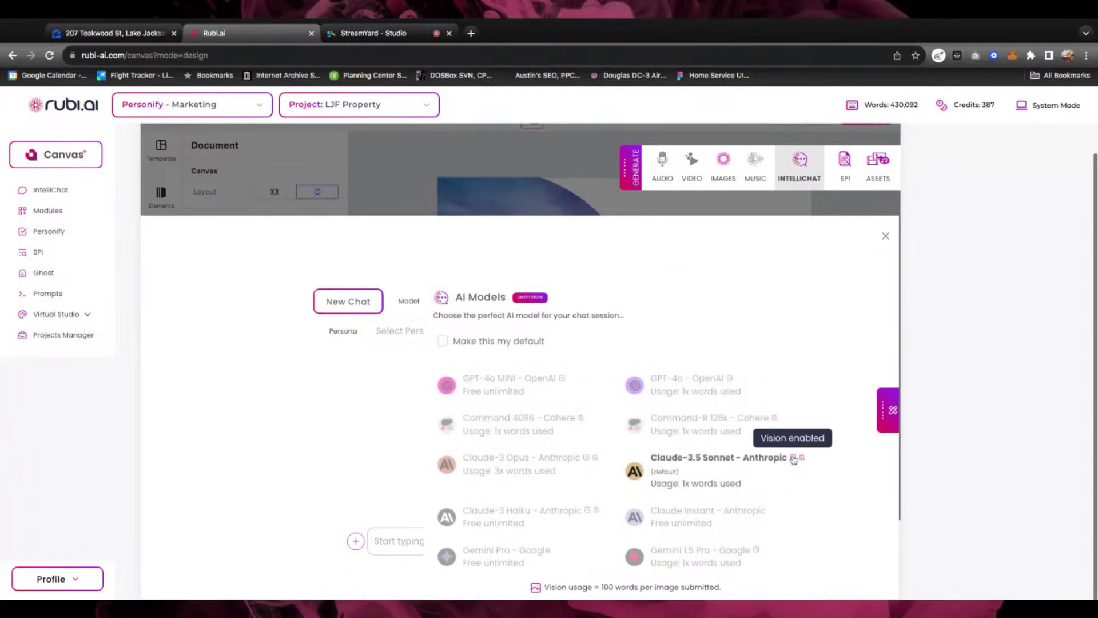
{"action": "mouse_move", "coordinate": [803, 460]}
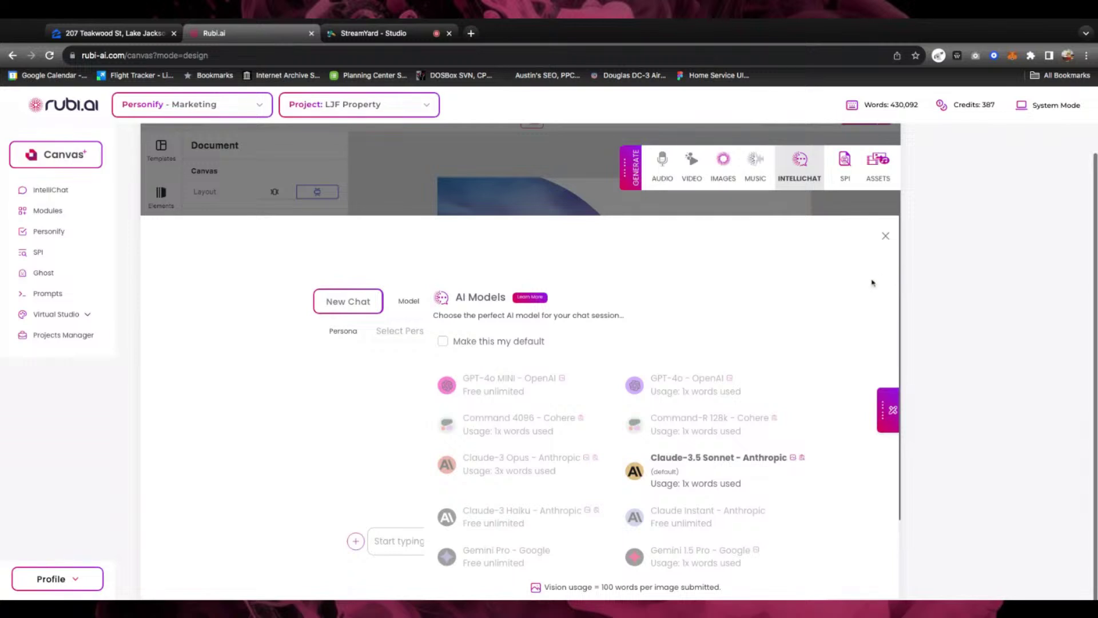
{"action": "left_click", "coordinate": [707, 462]}
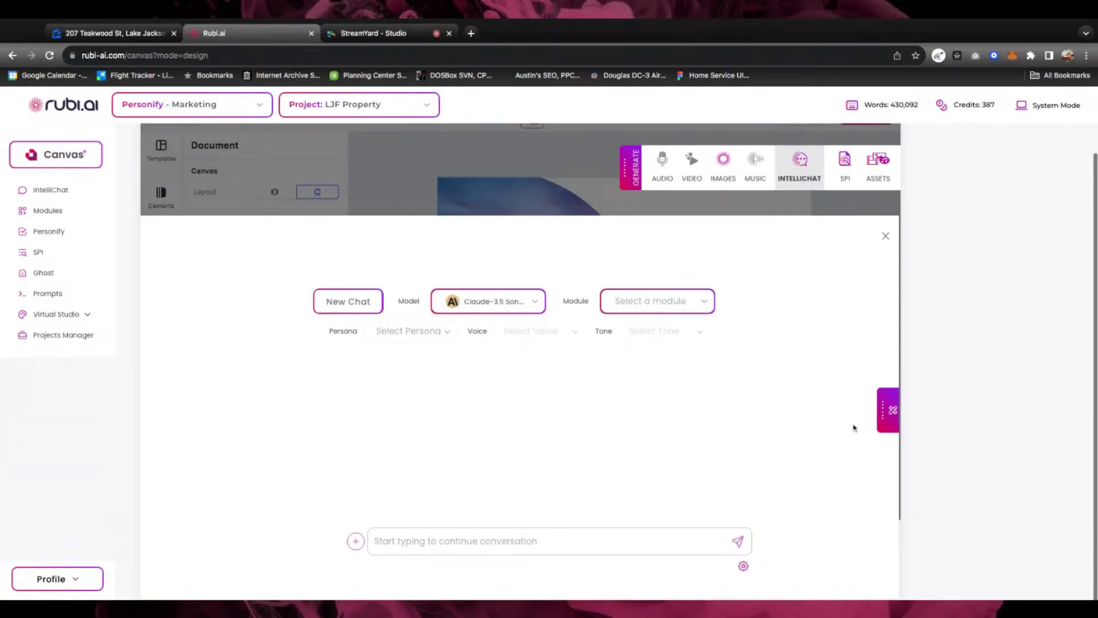
Anchor the chat to the pasted Zillow listing URL
{"action": "left_click", "coordinate": [888, 415]}
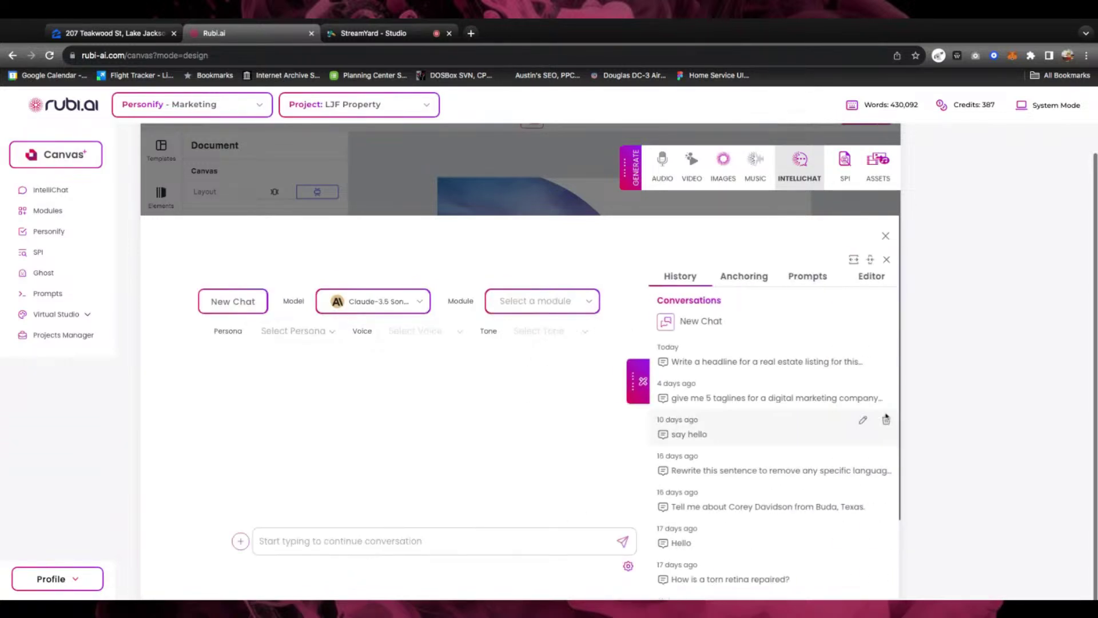
{"action": "left_click", "coordinate": [739, 278]}
{"action": "left_click", "coordinate": [658, 304]}
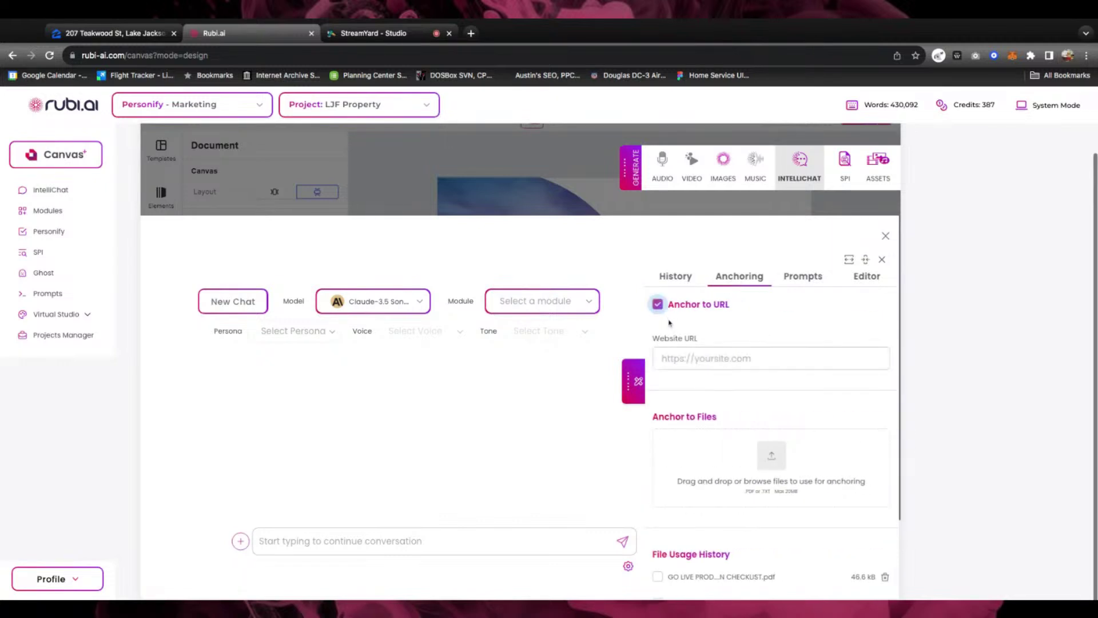
{"action": "key", "text": "ctrl+v"}
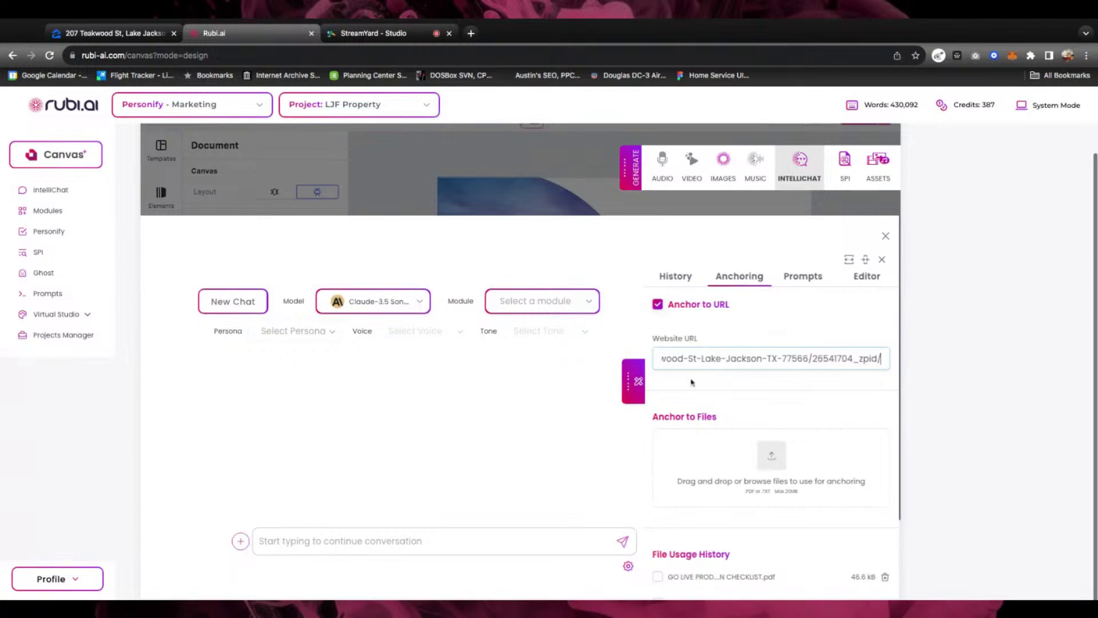
{"action": "left_click", "coordinate": [632, 387]}
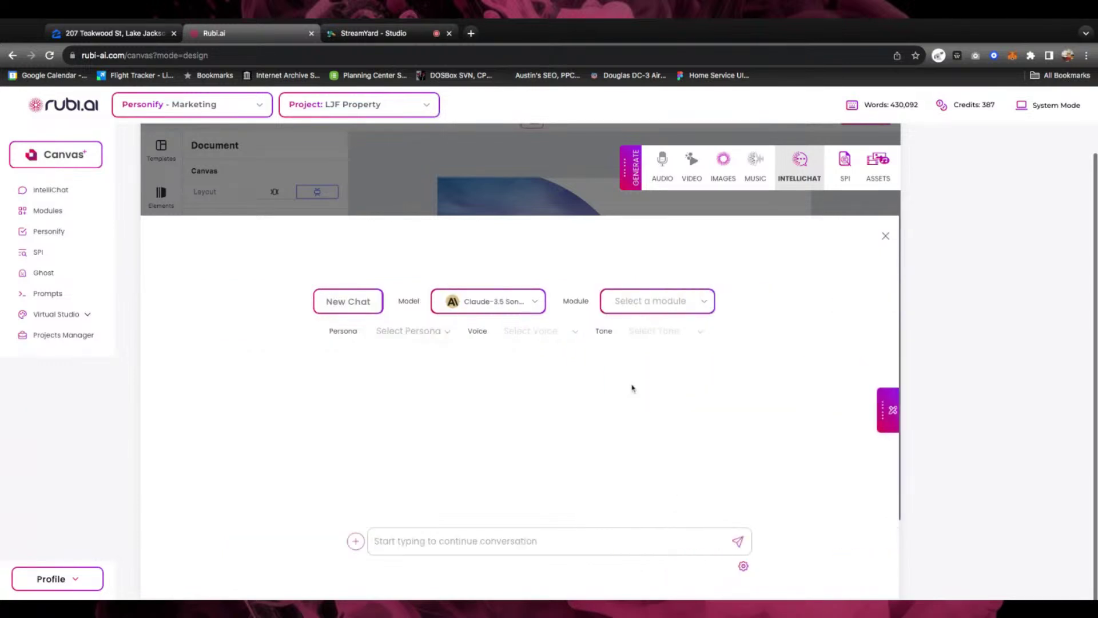
Ask IntelliChat to 'Create an eye cotching headline for this listing' and select the returned headline
{"action": "left_click", "coordinate": [453, 541]}
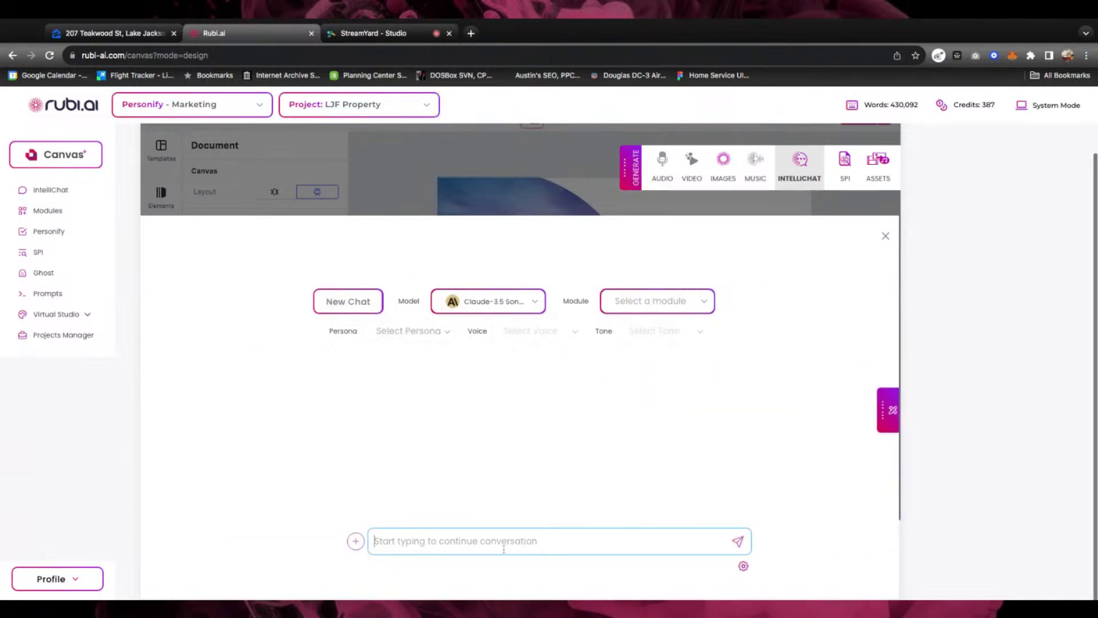
{"action": "type", "text": "Create an eye"}
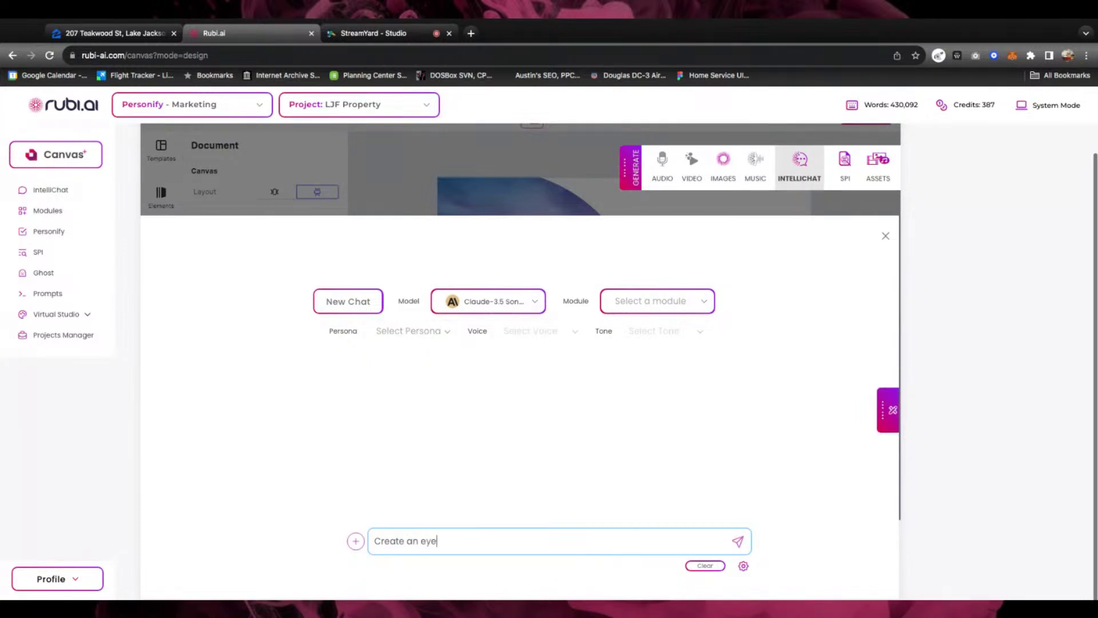
{"action": "type", "text": " cotching headline for"}
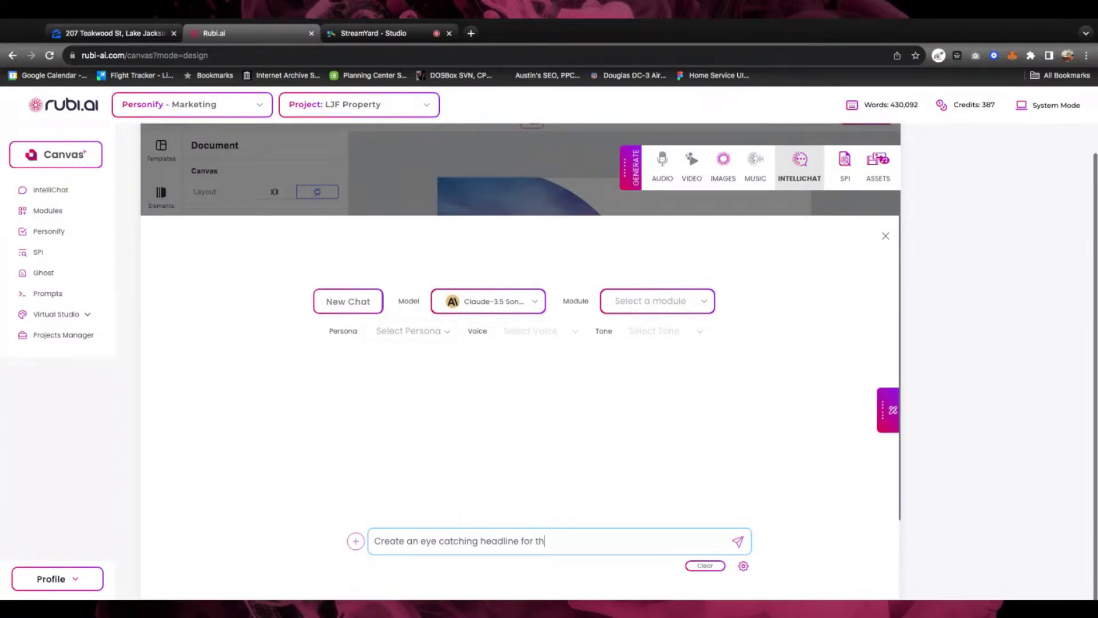
{"action": "type", "text": "this listing"}
{"action": "key", "text": "Return"}
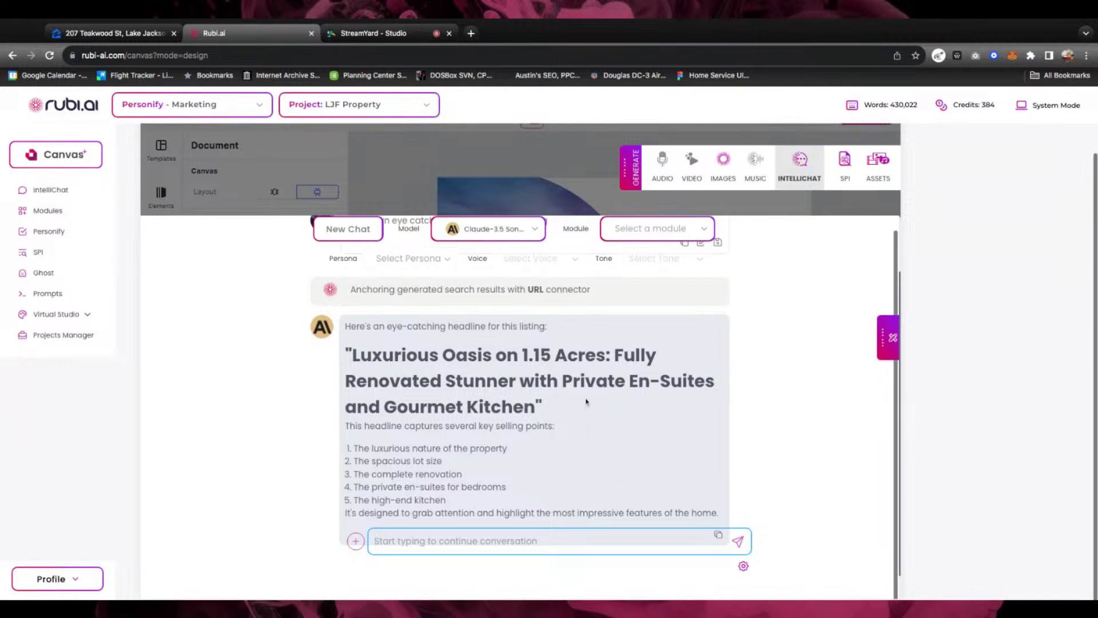
{"action": "left_click_drag", "start_coordinate": [353, 355], "coordinate": [536, 406]}
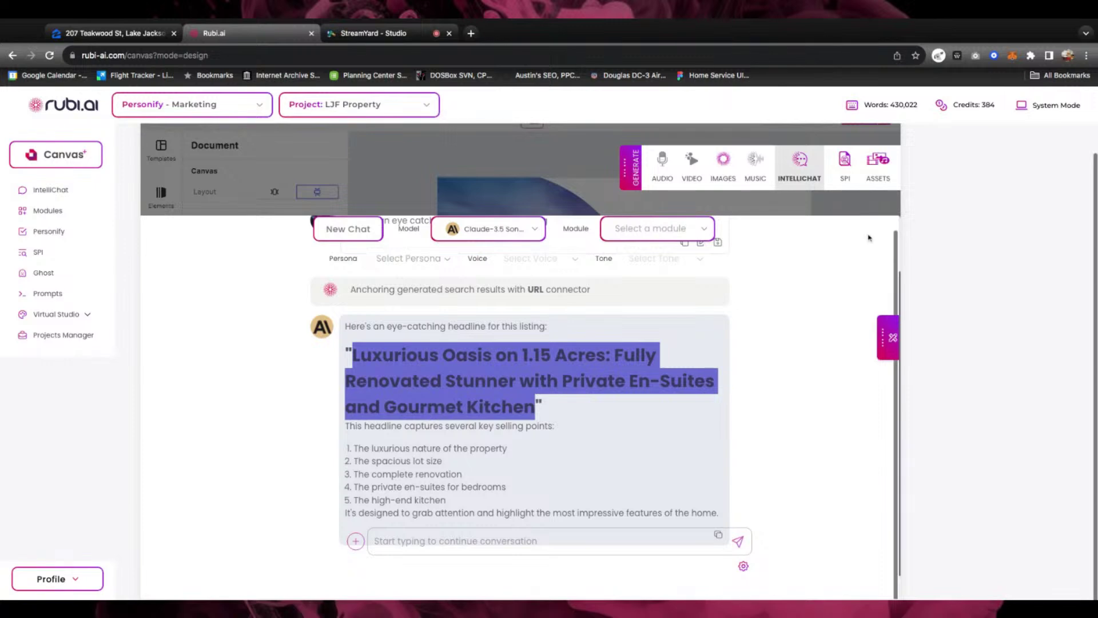
{"action": "scroll", "coordinate": [845, 259], "scroll_direction": "up", "scroll_amount": 3}
{"action": "scroll", "coordinate": [852, 272], "scroll_direction": "up", "scroll_amount": 2}
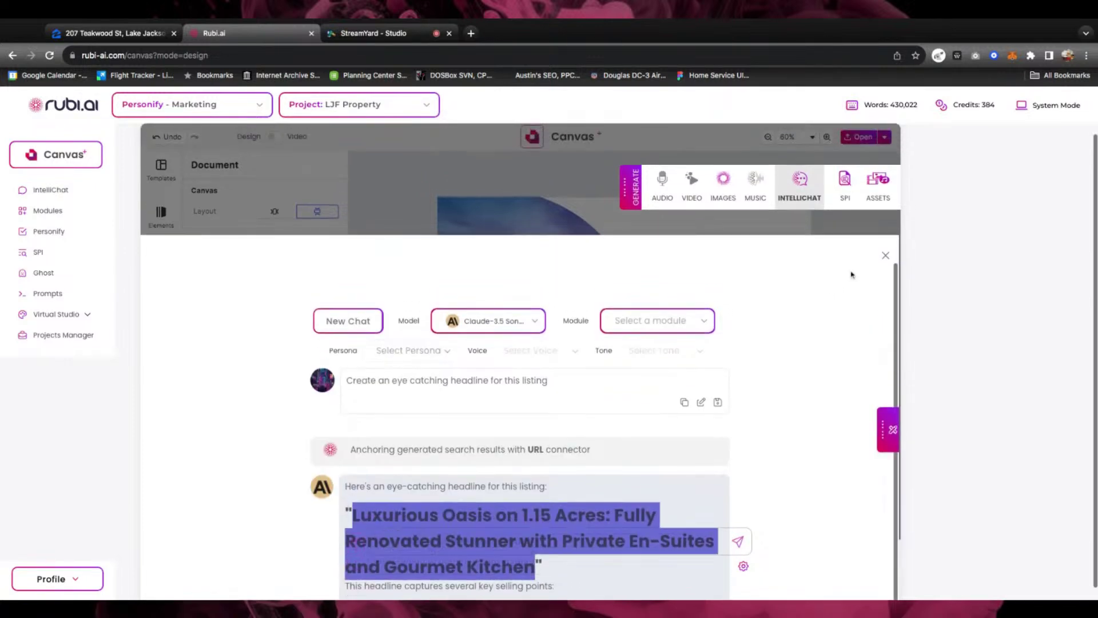
Close the AI chat and add a Title text box to the design page
{"action": "left_click", "coordinate": [887, 269]}
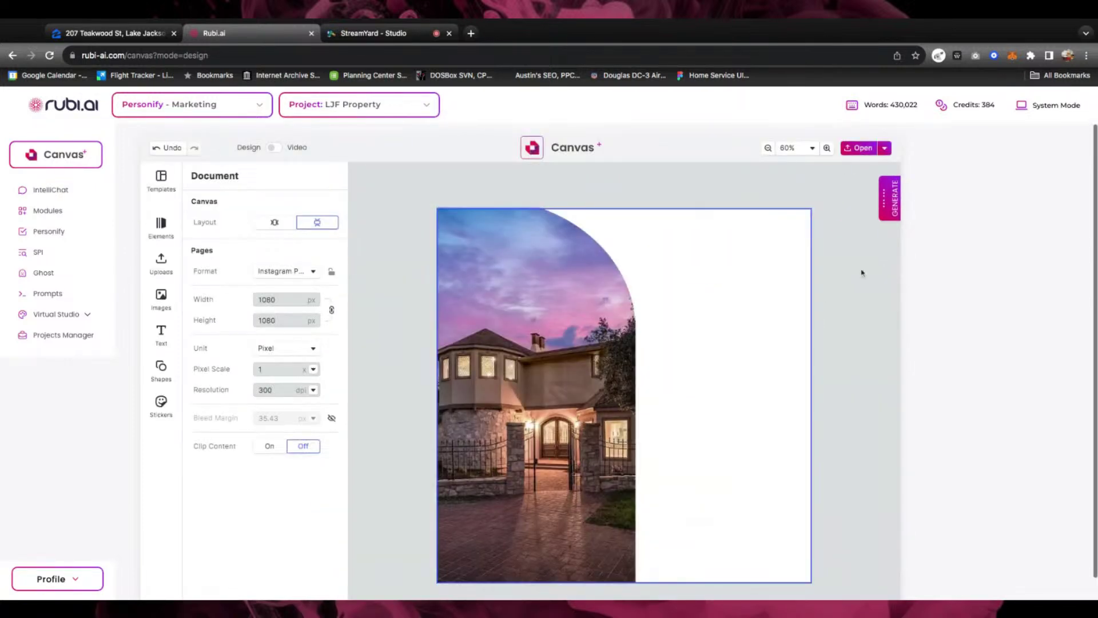
{"action": "left_click", "coordinate": [893, 206]}
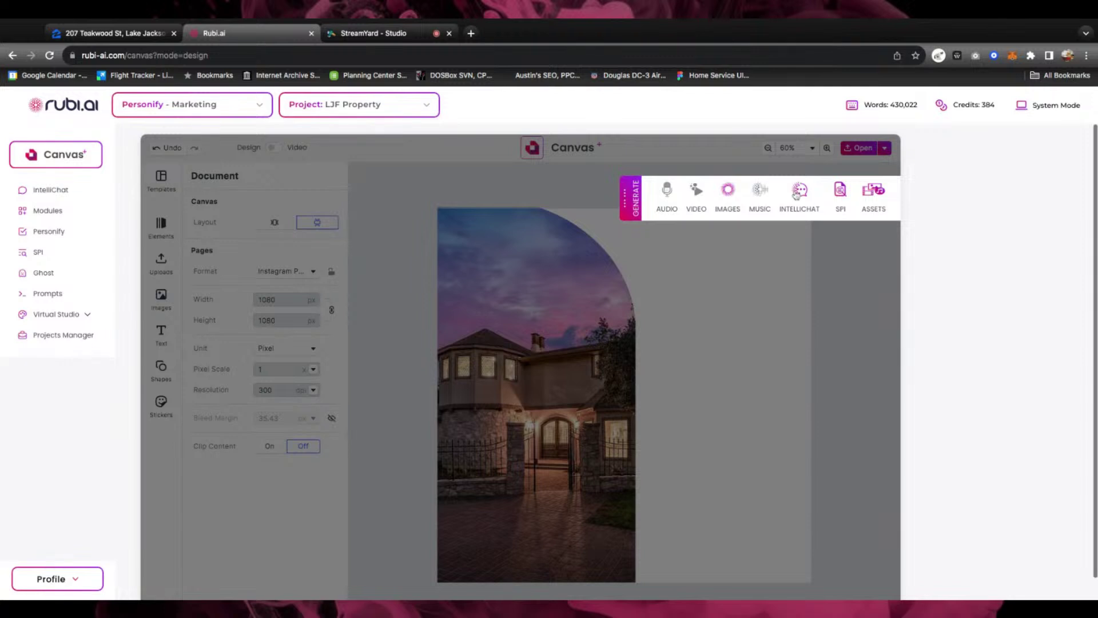
{"action": "left_click", "coordinate": [799, 195]}
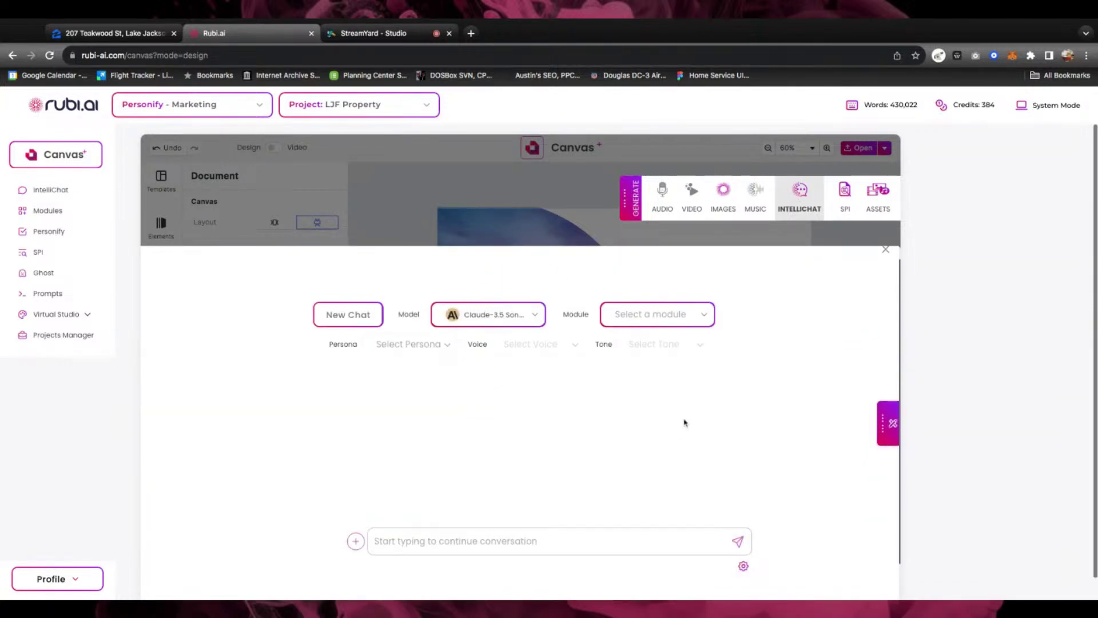
{"action": "scroll", "coordinate": [684, 422], "scroll_direction": "down", "scroll_amount": 1}
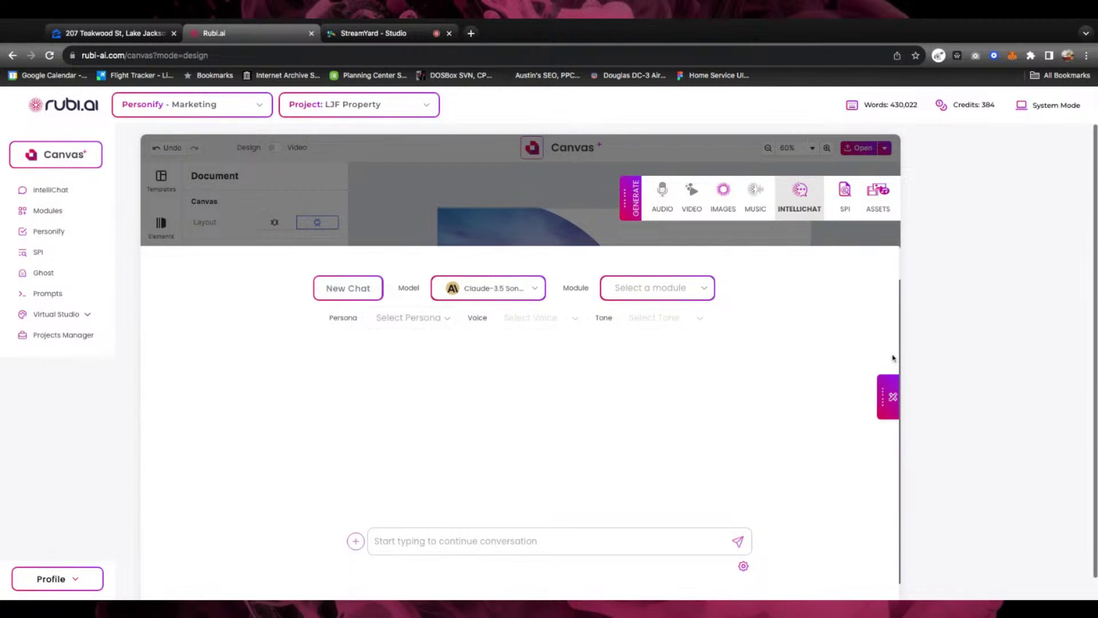
{"action": "scroll", "coordinate": [808, 332], "scroll_direction": "up", "scroll_amount": 1}
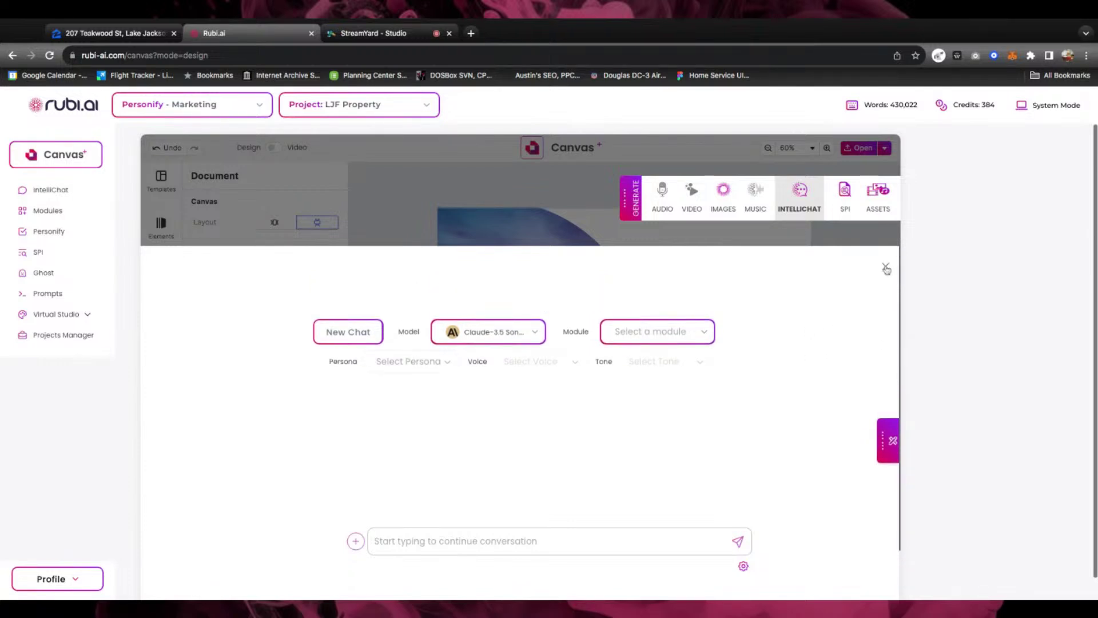
{"action": "left_click", "coordinate": [885, 267]}
{"action": "left_click", "coordinate": [678, 265]}
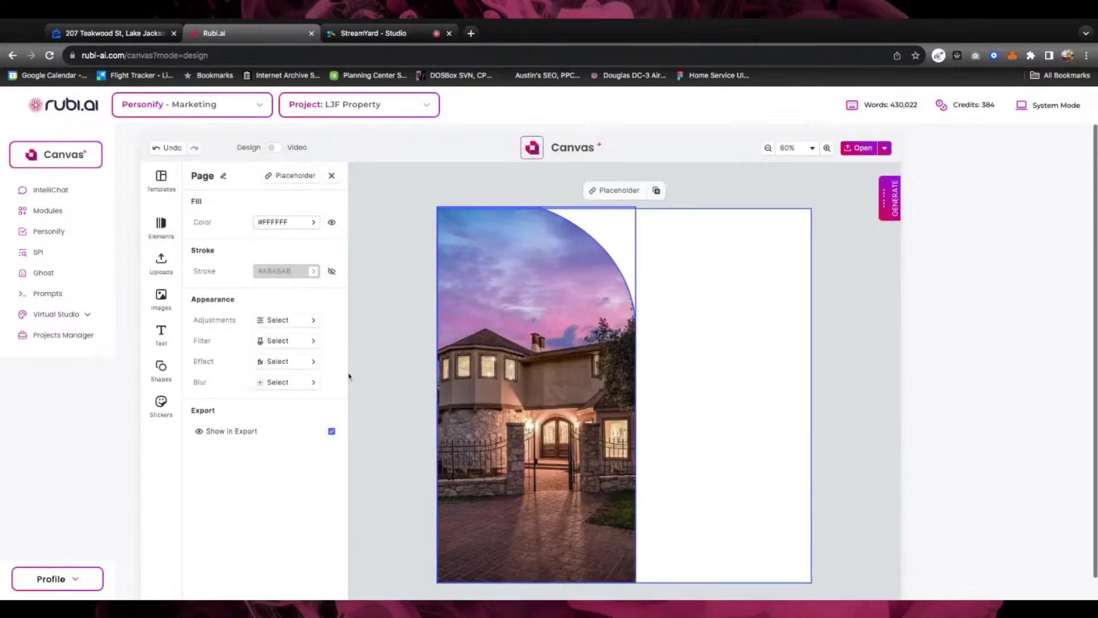
{"action": "left_click", "coordinate": [165, 342]}
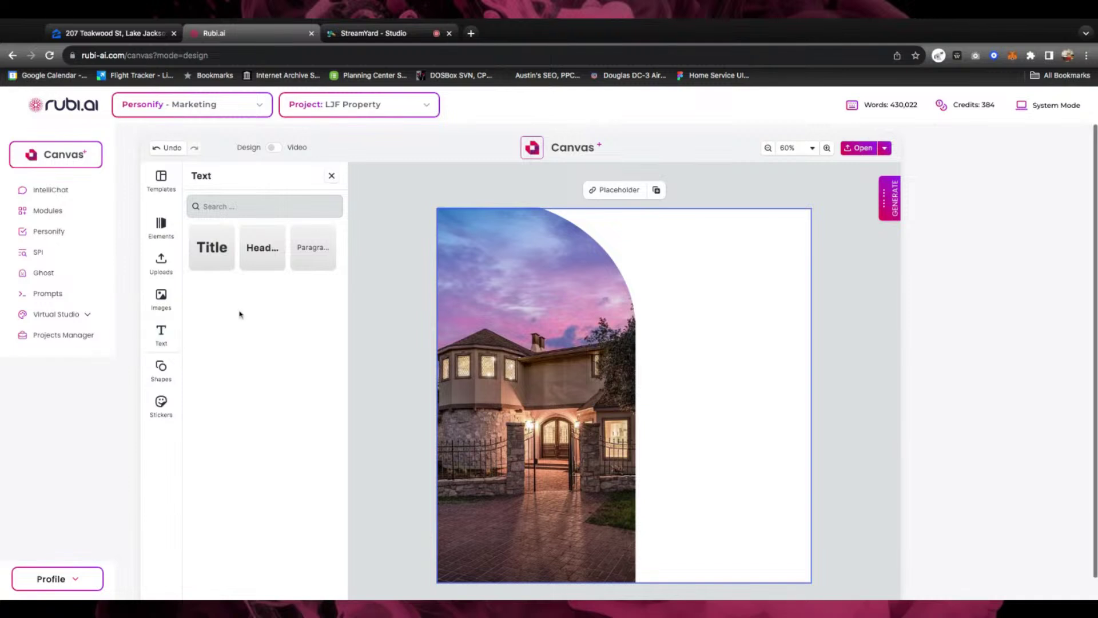
{"action": "left_click", "coordinate": [211, 247]}
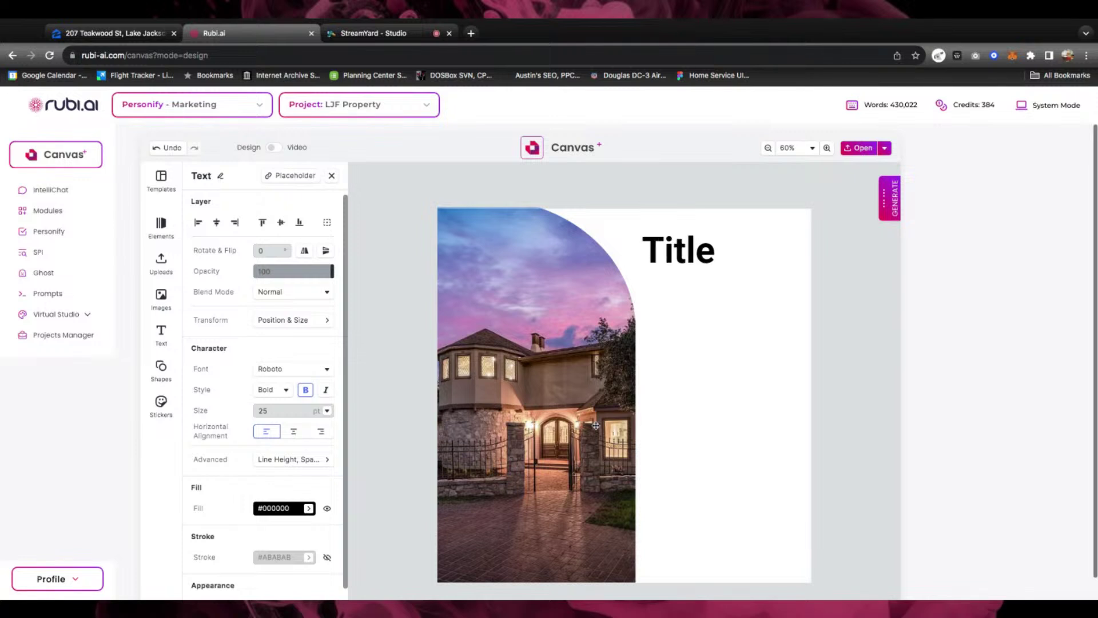
Paste the copied headline into the Title box and trim it to 'Luxurious Oasis on 1.15 Acres:'
{"action": "left_click", "coordinate": [705, 261]}
{"action": "double_click", "coordinate": [703, 257]}
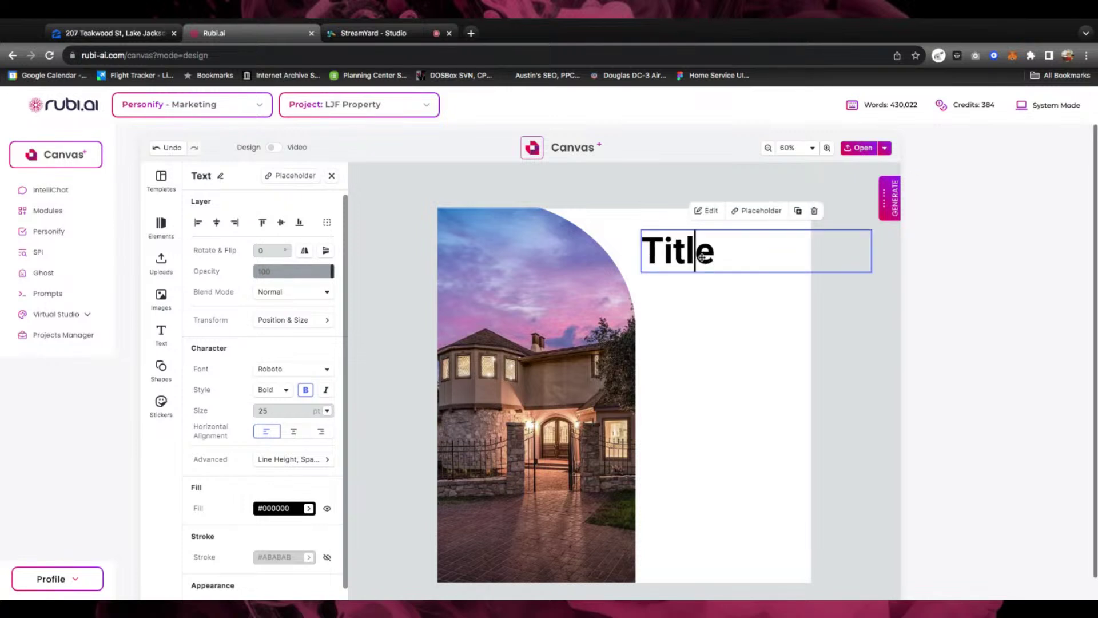
{"action": "key", "text": "super+v"}
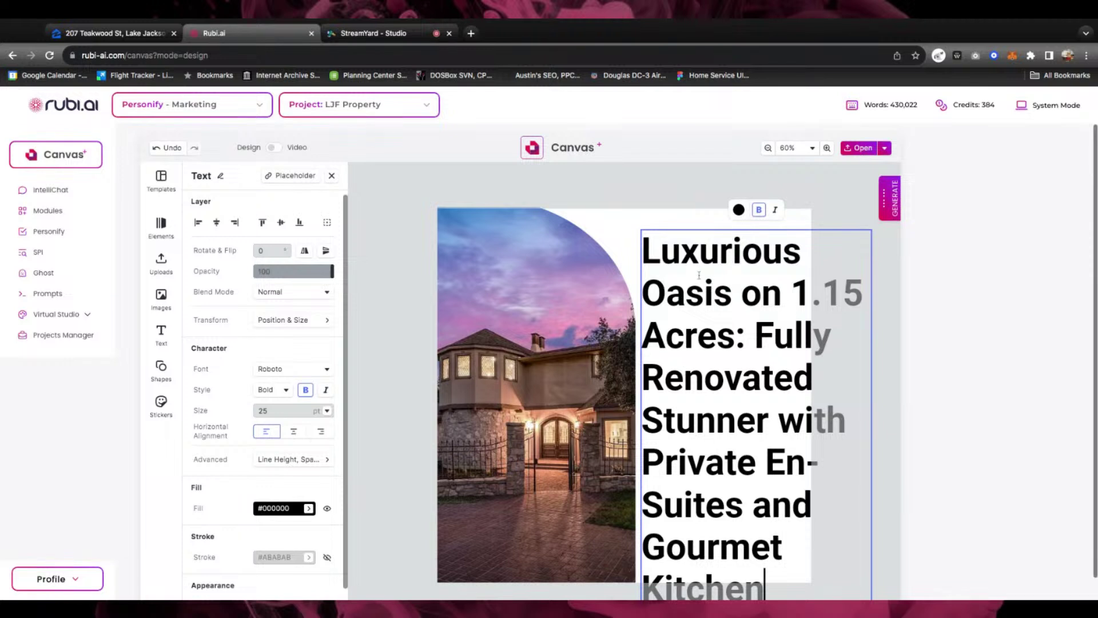
{"action": "left_click_drag", "start_coordinate": [755, 333], "coordinate": [764, 589]}
{"action": "key", "text": "BackSpace"}
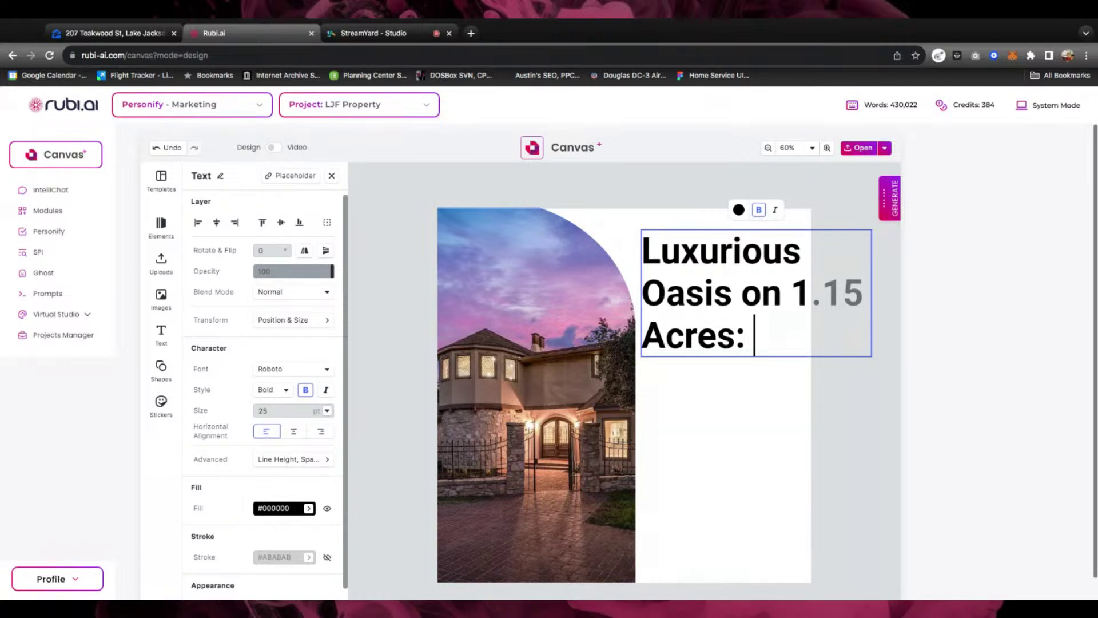
{"action": "triple_click", "coordinate": [757, 337]}
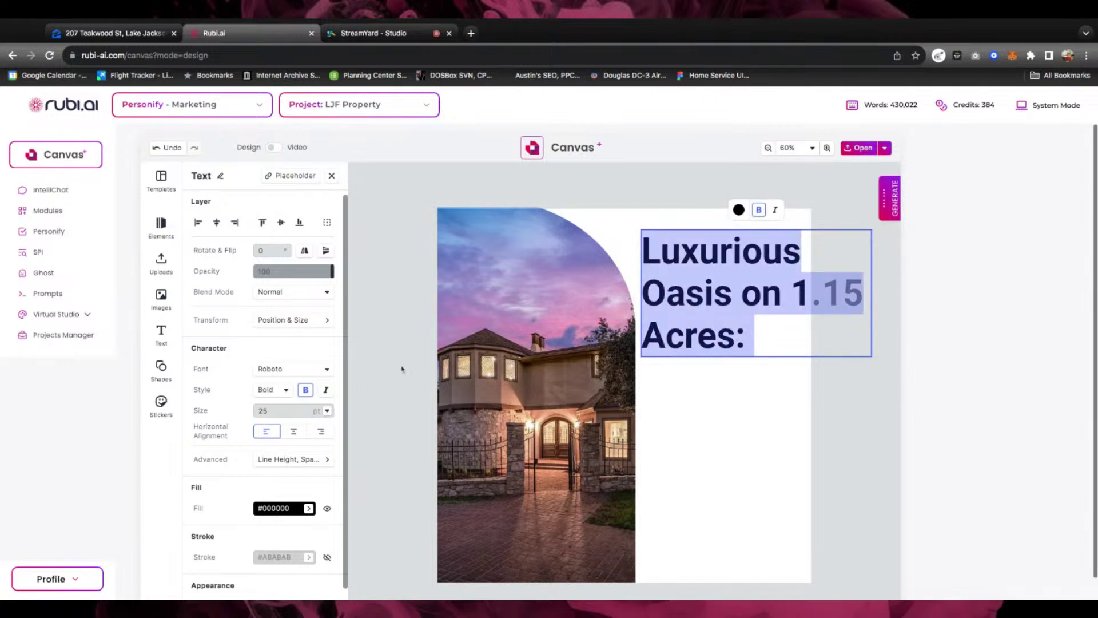
Set the headline font to Playfair Display at Regular weight
{"action": "left_click", "coordinate": [292, 369]}
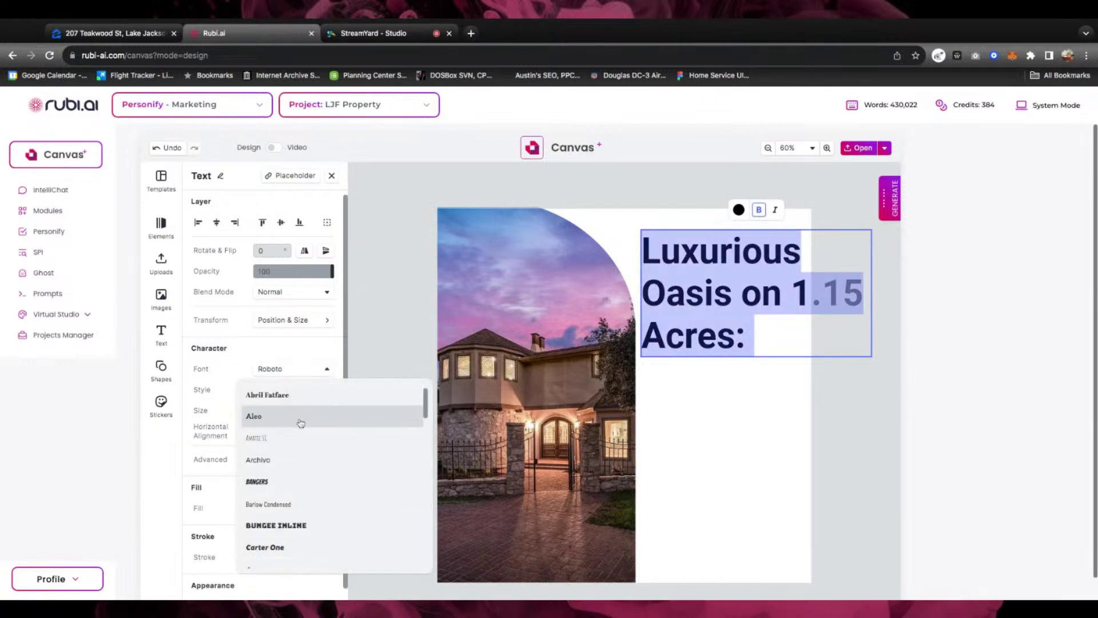
{"action": "scroll", "coordinate": [295, 459], "scroll_direction": "down", "scroll_amount": 3}
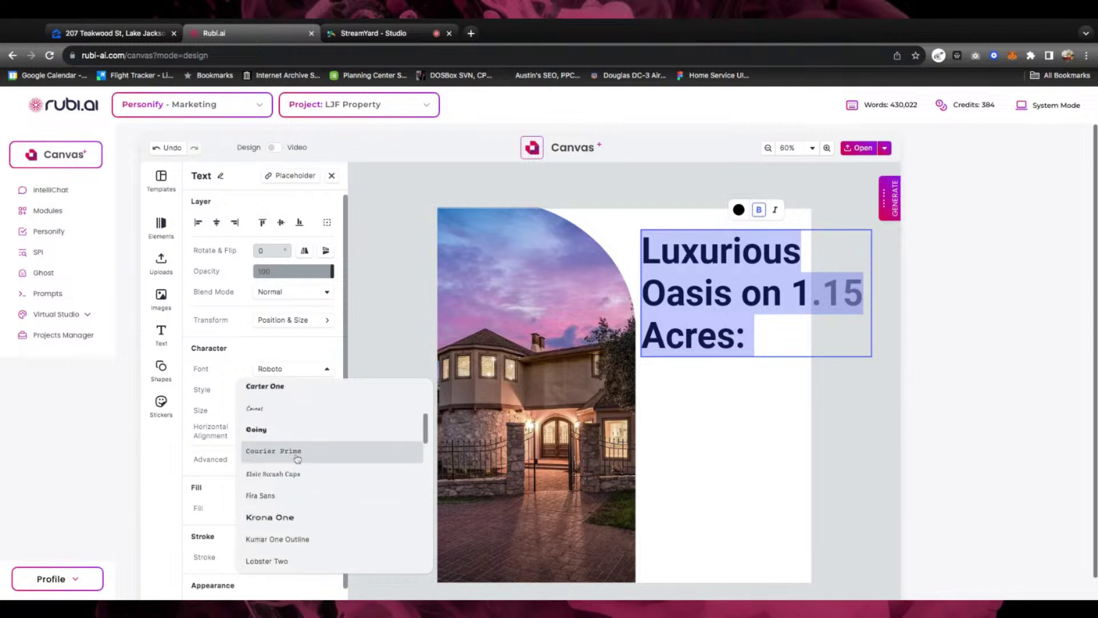
{"action": "scroll", "coordinate": [296, 458], "scroll_direction": "down", "scroll_amount": 4}
{"action": "scroll", "coordinate": [297, 458], "scroll_direction": "down", "scroll_amount": 2}
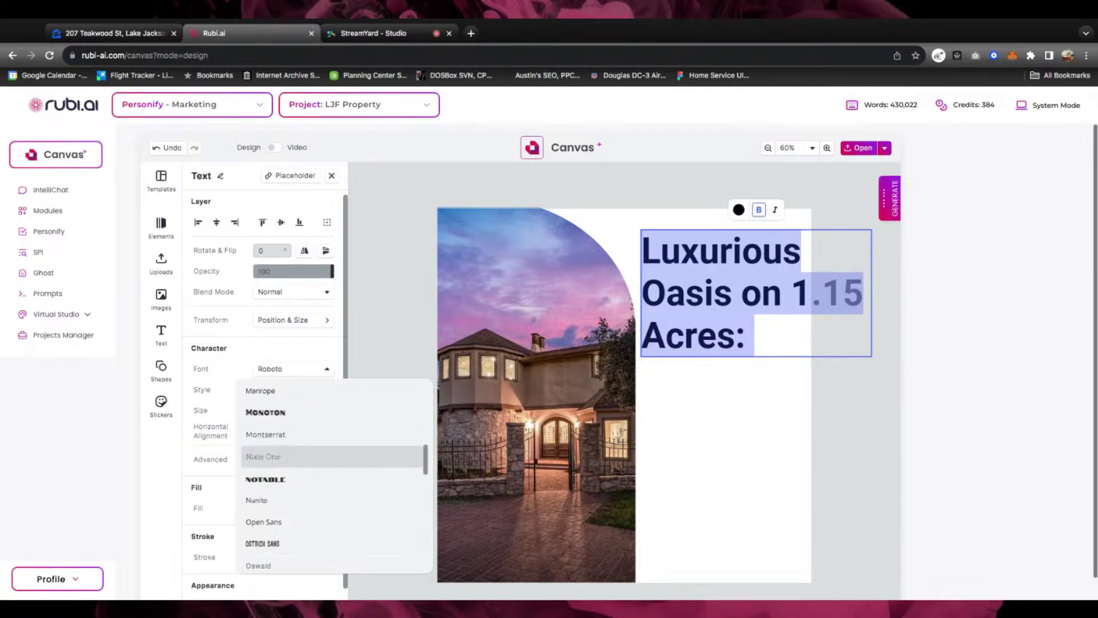
{"action": "scroll", "coordinate": [297, 458], "scroll_direction": "down", "scroll_amount": 3}
{"action": "scroll", "coordinate": [297, 458], "scroll_direction": "down", "scroll_amount": 1}
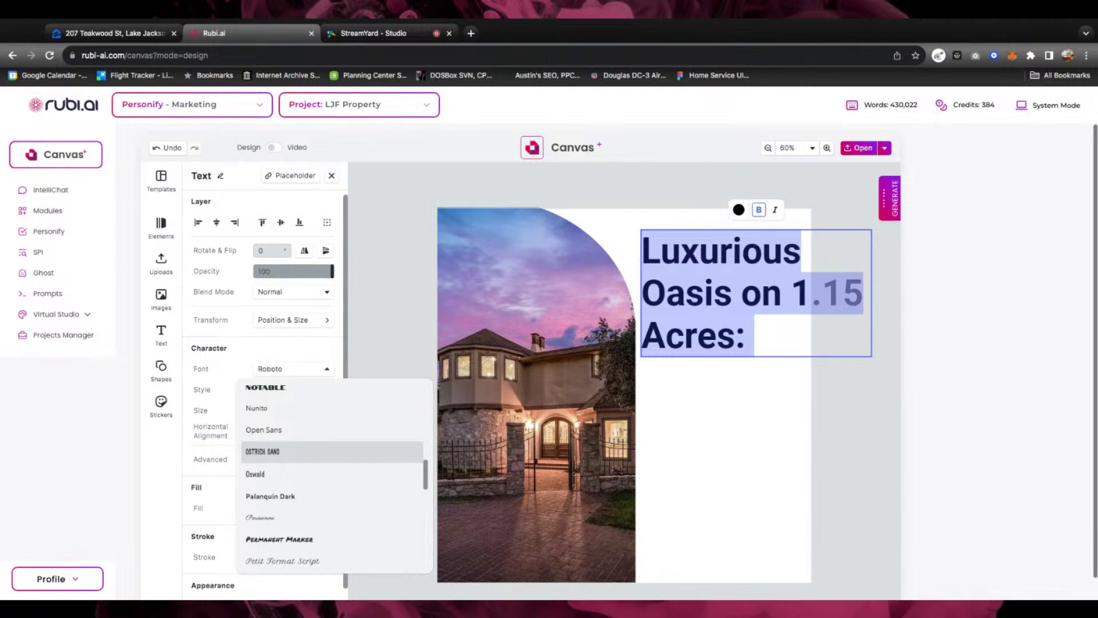
{"action": "scroll", "coordinate": [296, 458], "scroll_direction": "down", "scroll_amount": 1}
{"action": "scroll", "coordinate": [297, 460], "scroll_direction": "down", "scroll_amount": 3}
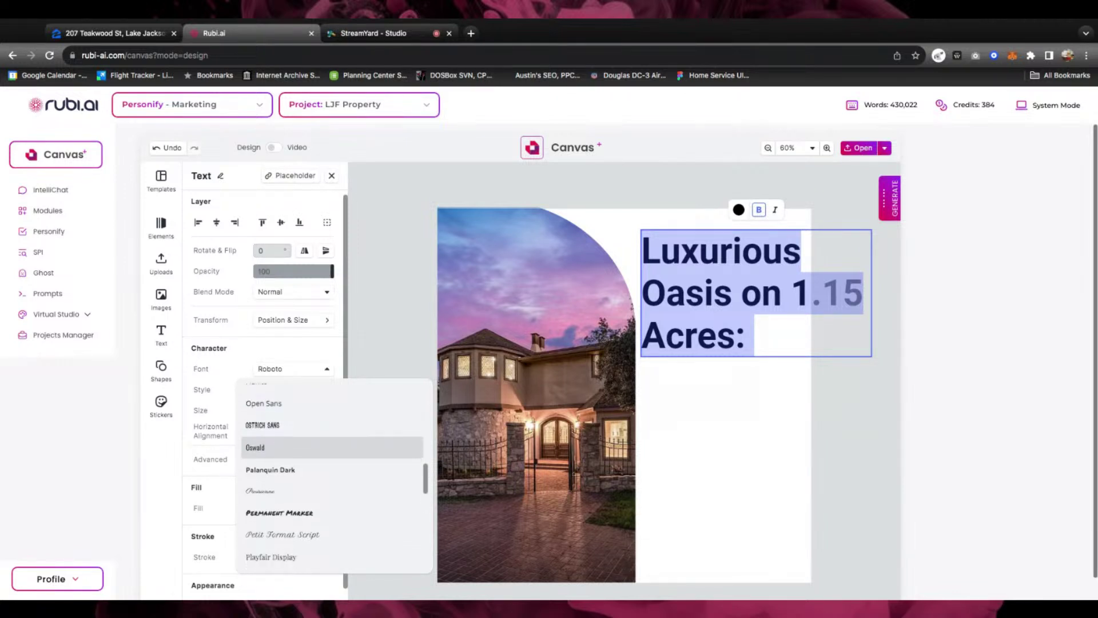
{"action": "left_click", "coordinate": [301, 510]}
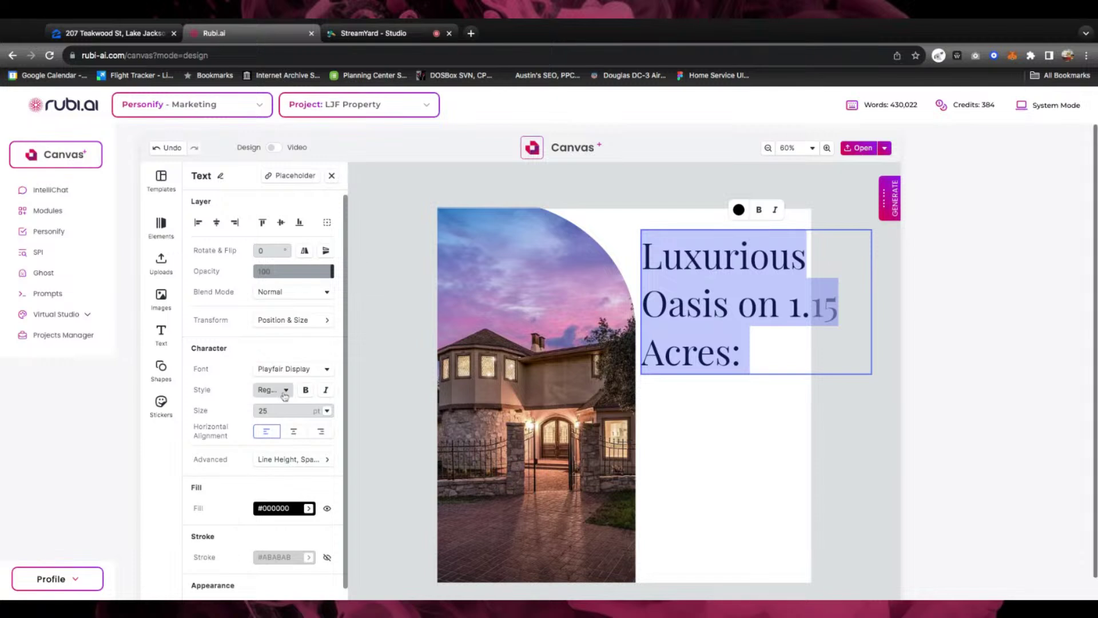
{"action": "left_click", "coordinate": [286, 390]}
{"action": "left_click", "coordinate": [286, 390]}
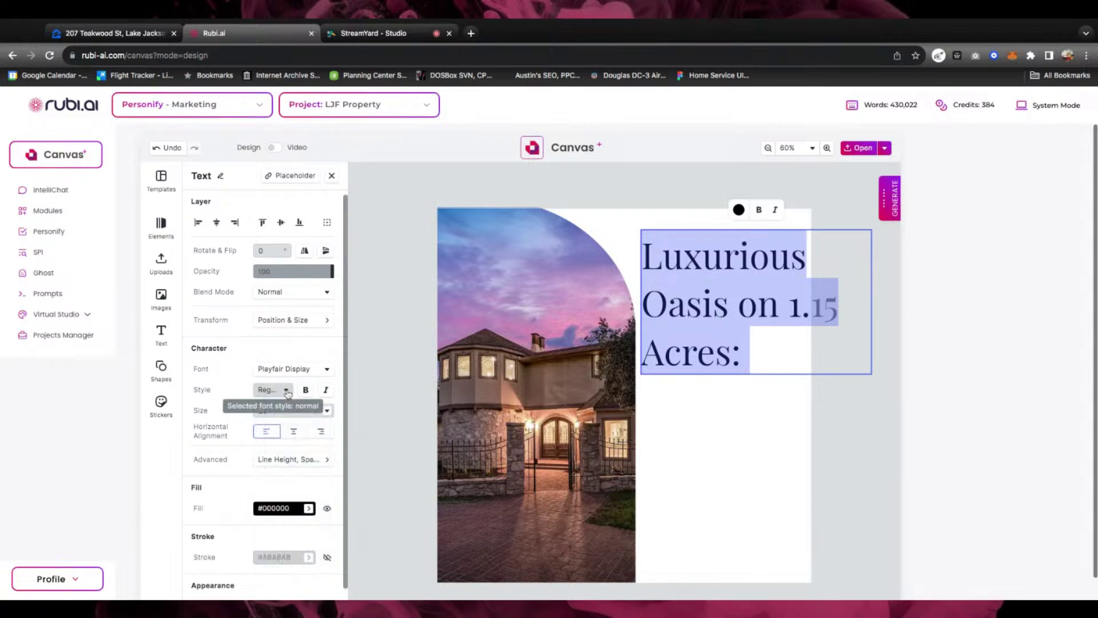
{"action": "left_click", "coordinate": [284, 389]}
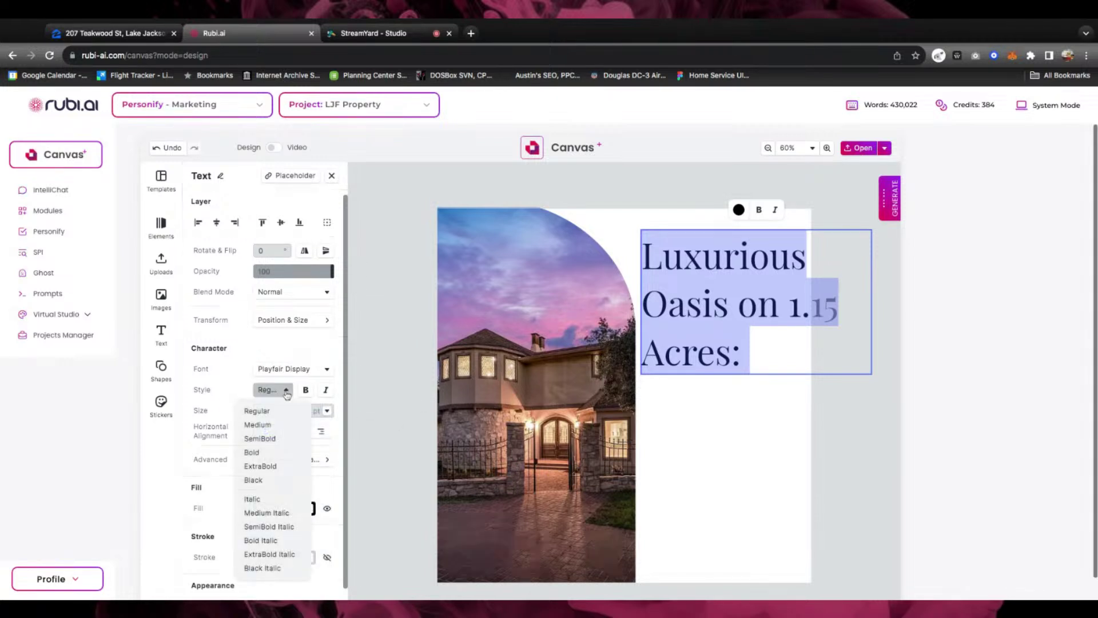
Size the headline at 16 pt so it wraps onto two lines, then reselect its text
{"action": "left_click", "coordinate": [327, 412]}
{"action": "left_click", "coordinate": [327, 270]}
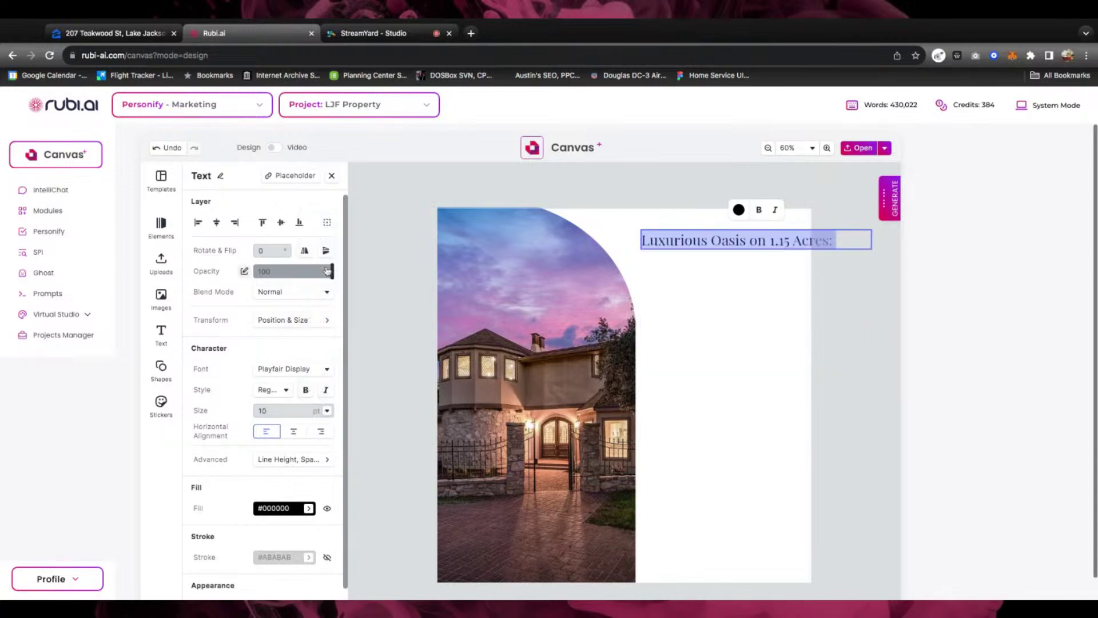
{"action": "left_click", "coordinate": [326, 411]}
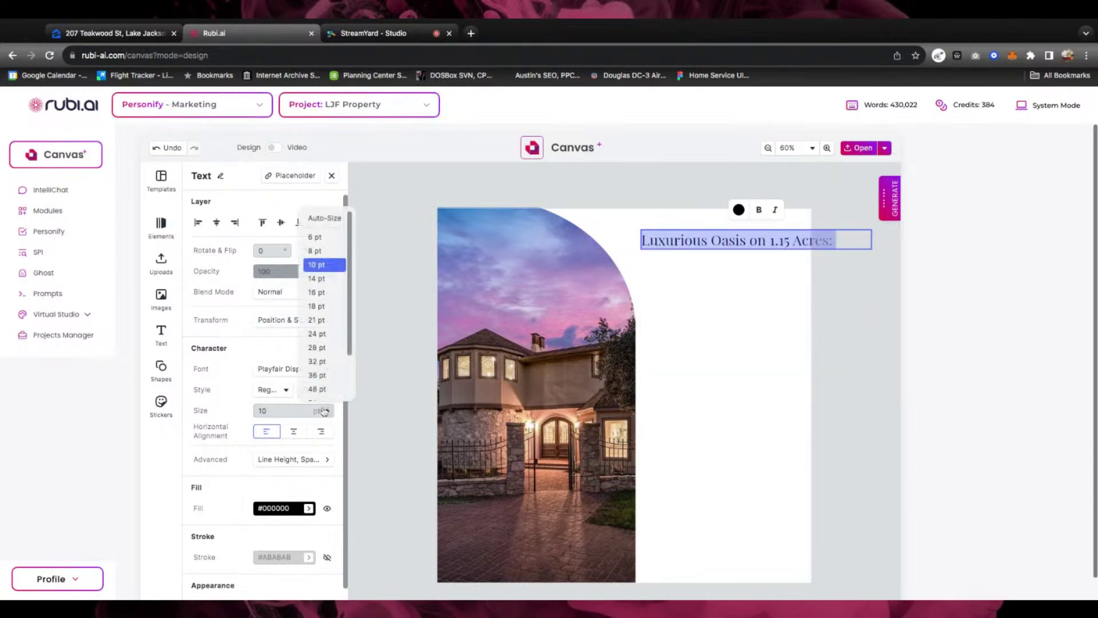
{"action": "left_click", "coordinate": [318, 306]}
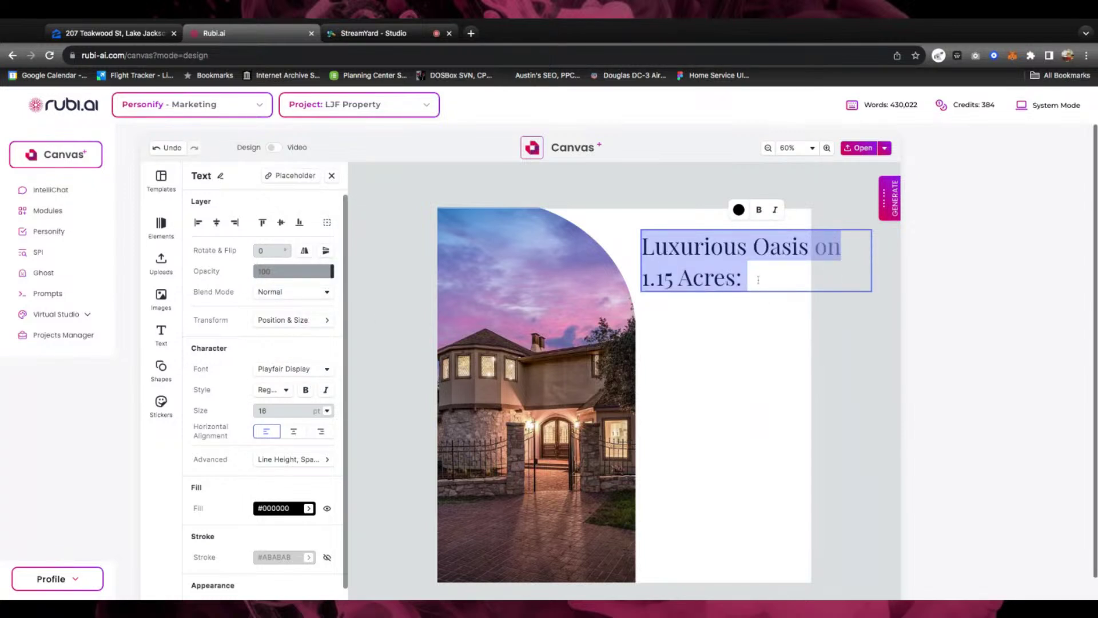
{"action": "left_click", "coordinate": [721, 309]}
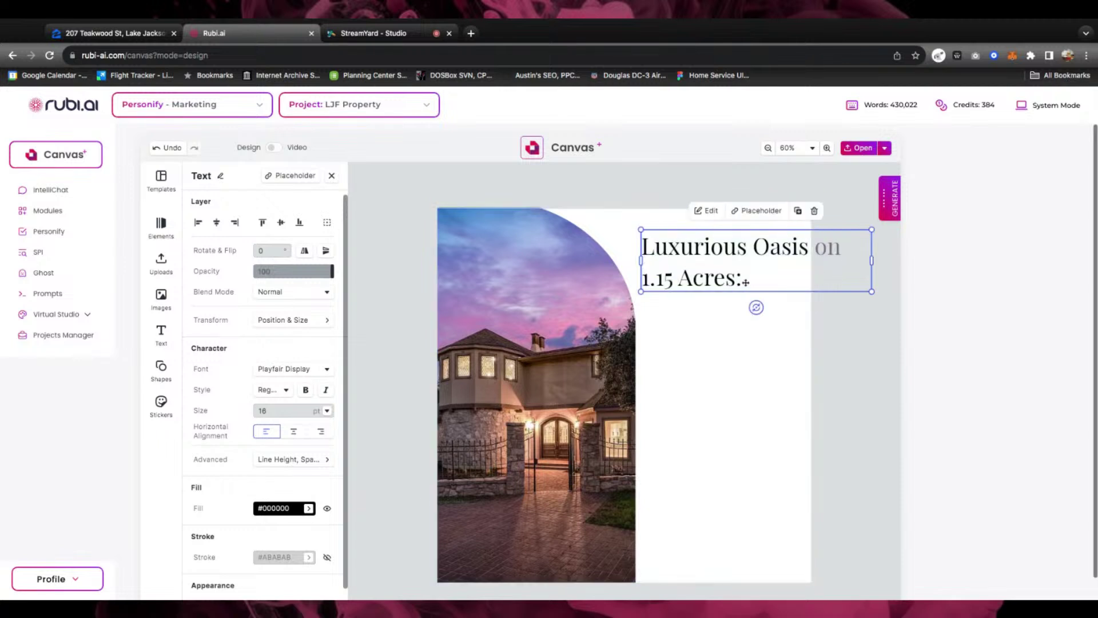
{"action": "double_click", "coordinate": [725, 279]}
{"action": "left_click", "coordinate": [759, 273]}
{"action": "triple_click", "coordinate": [758, 274]}
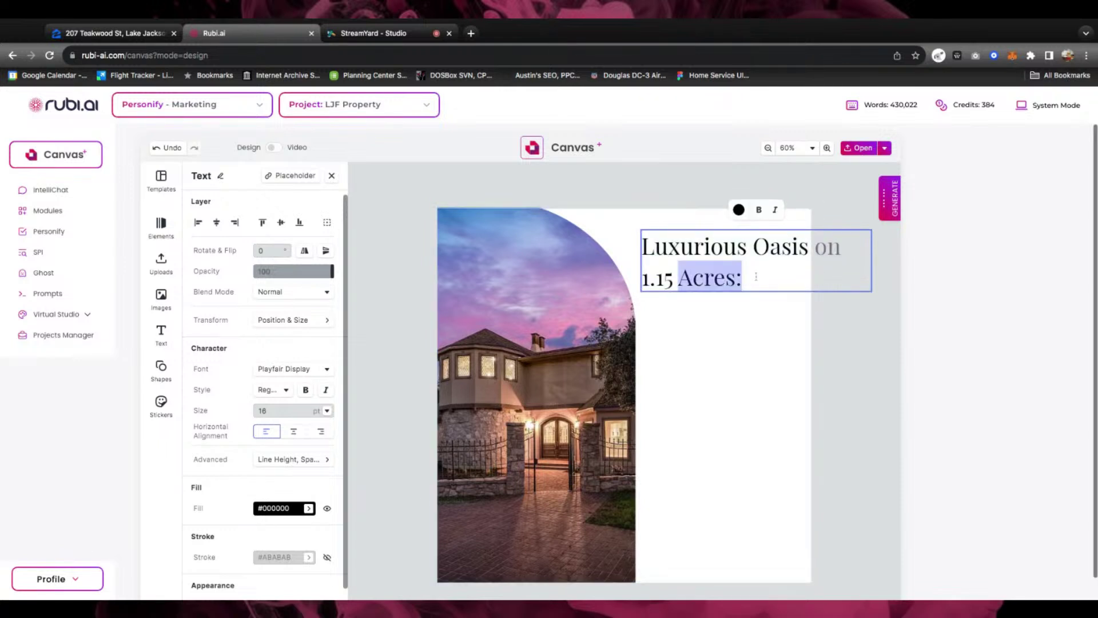
{"action": "left_click", "coordinate": [767, 276]}
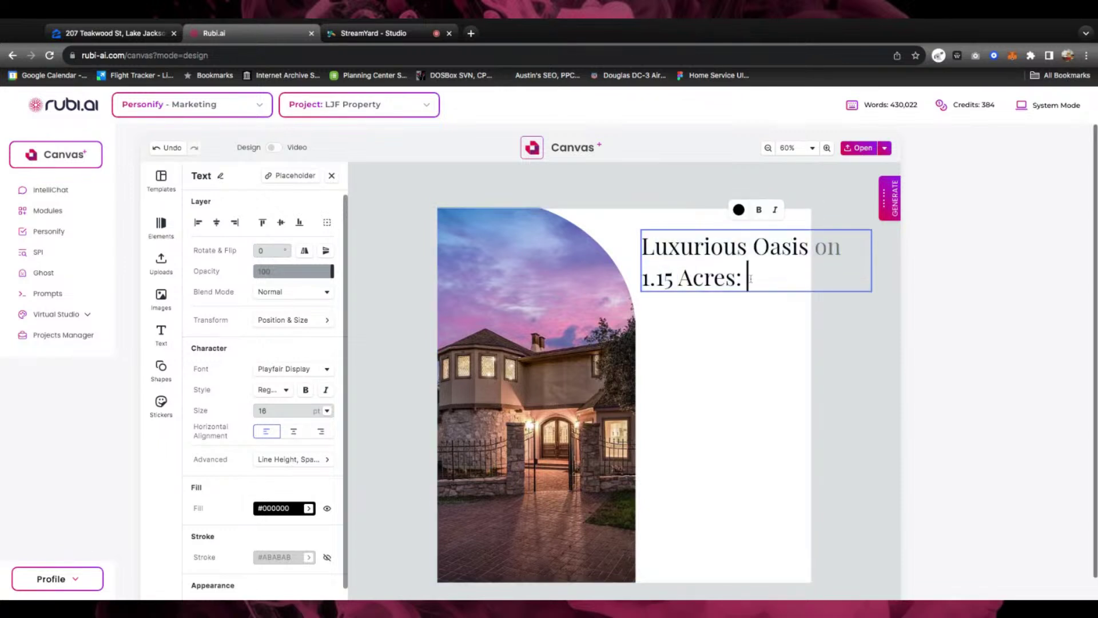
{"action": "triple_click", "coordinate": [751, 278]}
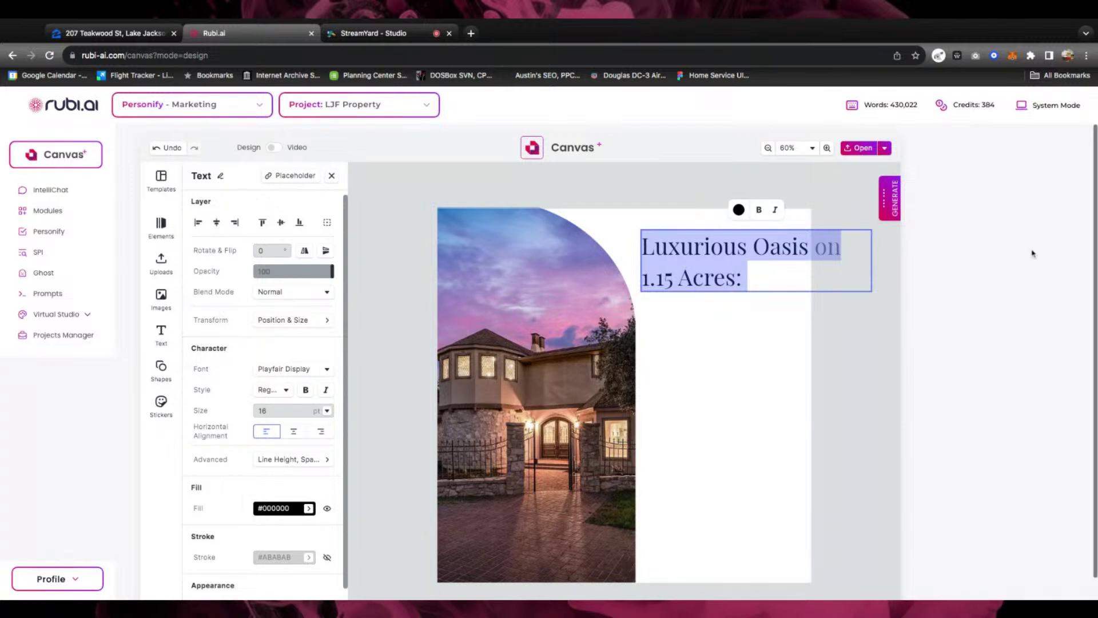
Widen the headline box, move it against the page's right edge, and set it to 14 pt
{"action": "left_click", "coordinate": [808, 324]}
{"action": "left_click_drag", "start_coordinate": [704, 255], "coordinate": [611, 254]}
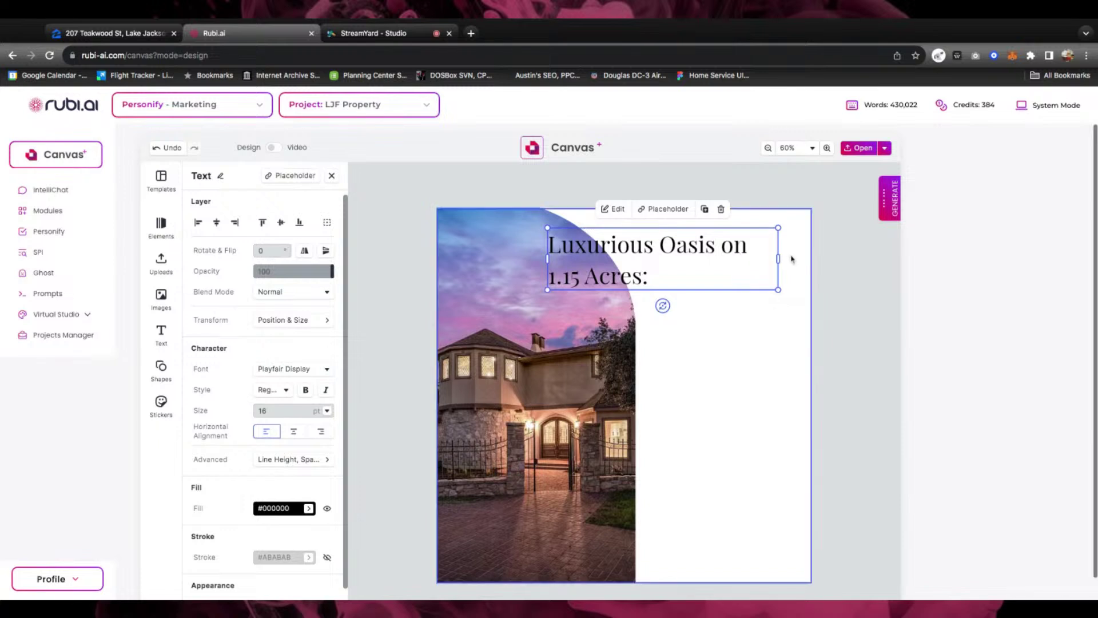
{"action": "left_click_drag", "start_coordinate": [778, 258], "coordinate": [726, 258]}
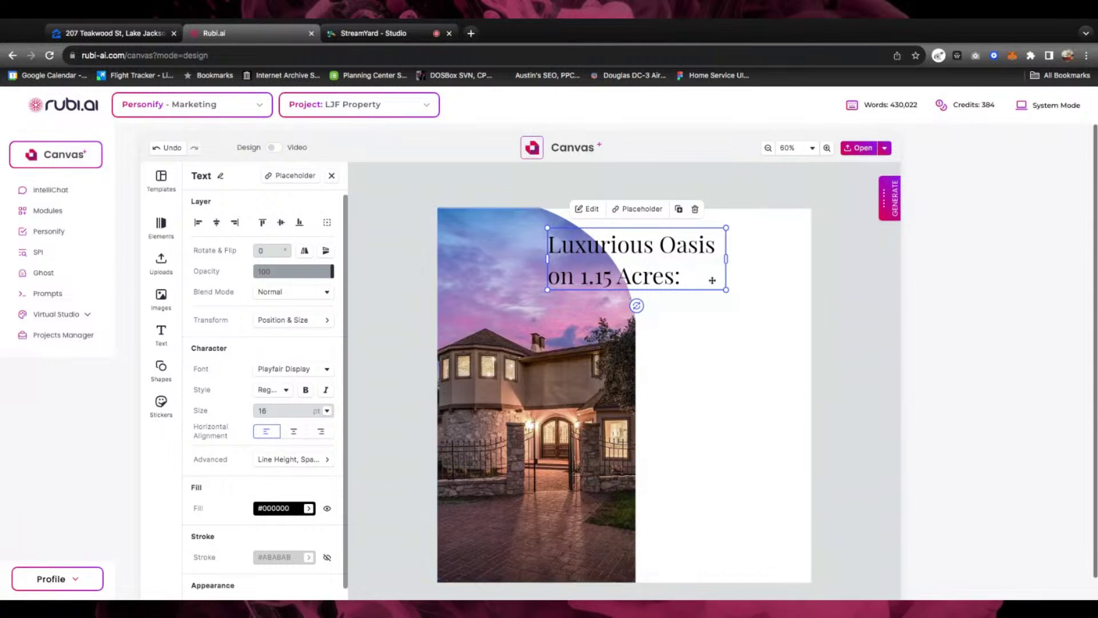
{"action": "left_click_drag", "start_coordinate": [653, 247], "coordinate": [719, 245]}
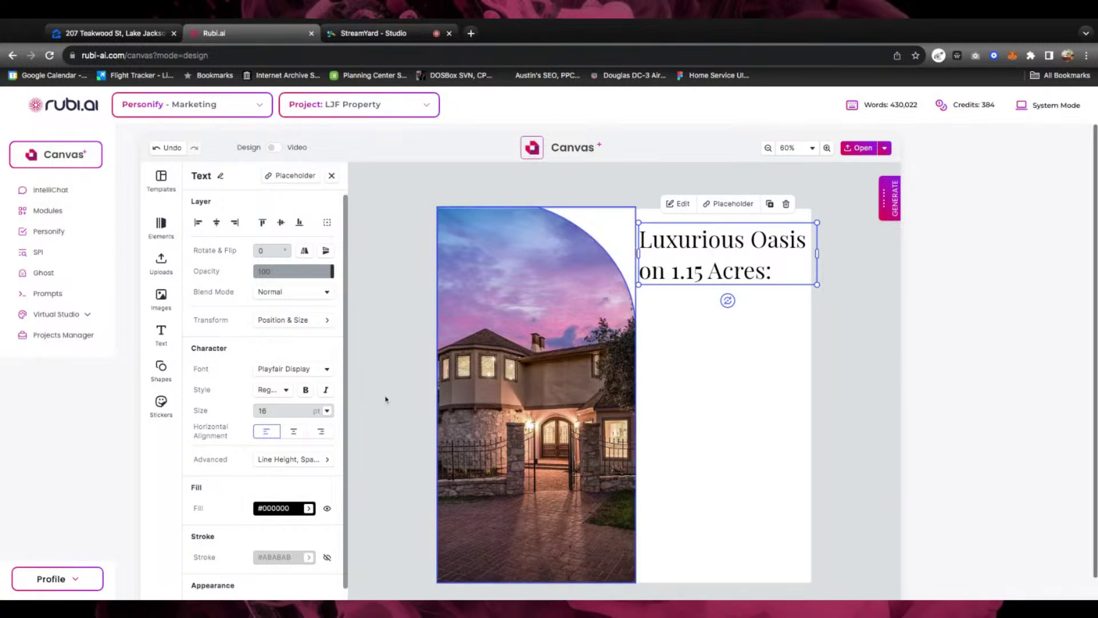
{"action": "left_click", "coordinate": [326, 410]}
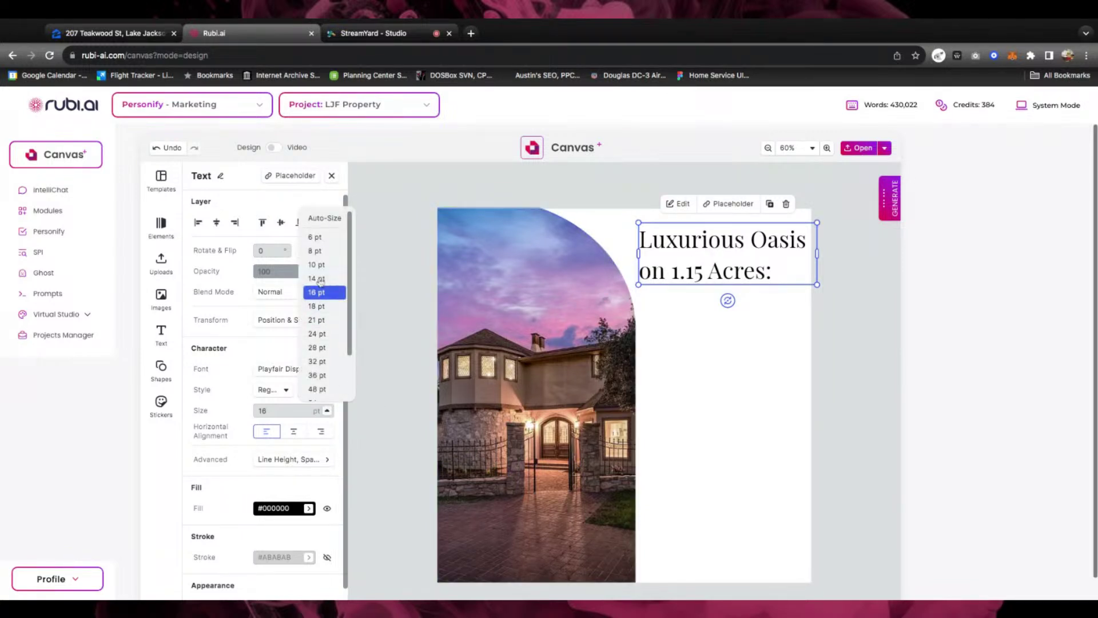
{"action": "left_click", "coordinate": [318, 278]}
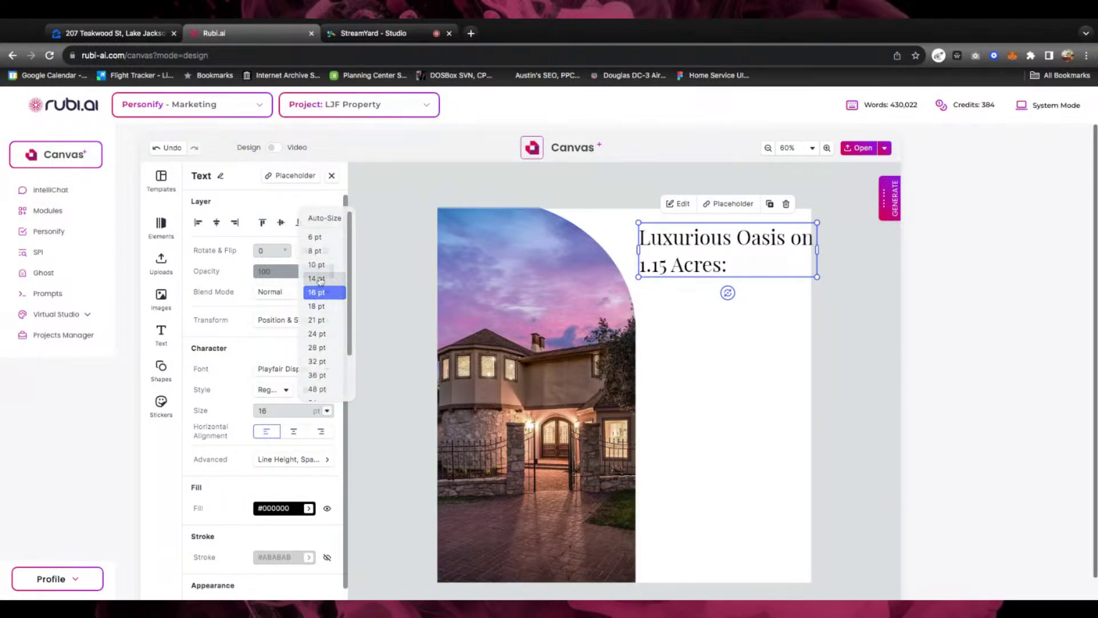
Nudge the arched house photo slightly to the left
{"action": "double_click", "coordinate": [735, 257]}
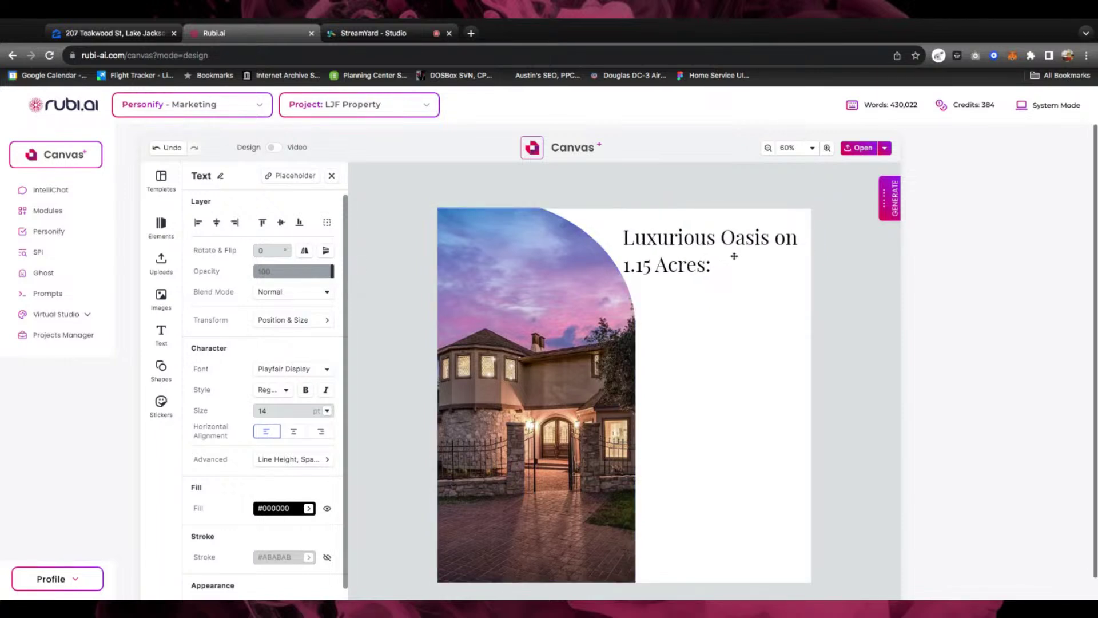
{"action": "left_click", "coordinate": [547, 350]}
{"action": "left_click_drag", "start_coordinate": [547, 349], "coordinate": [551, 350]}
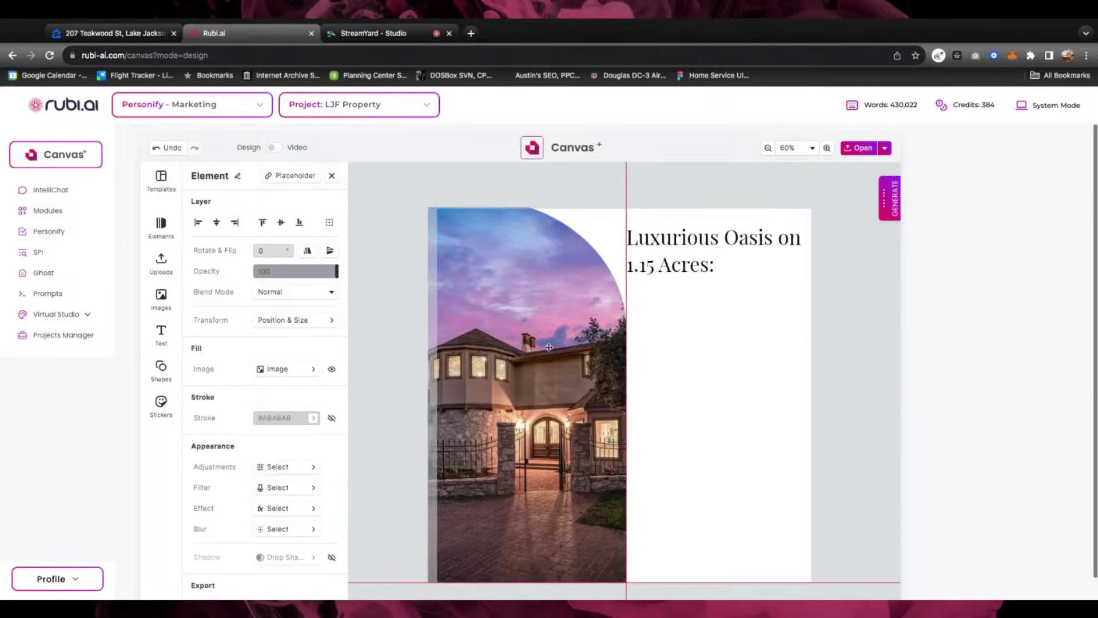
{"action": "left_click", "coordinate": [669, 269]}
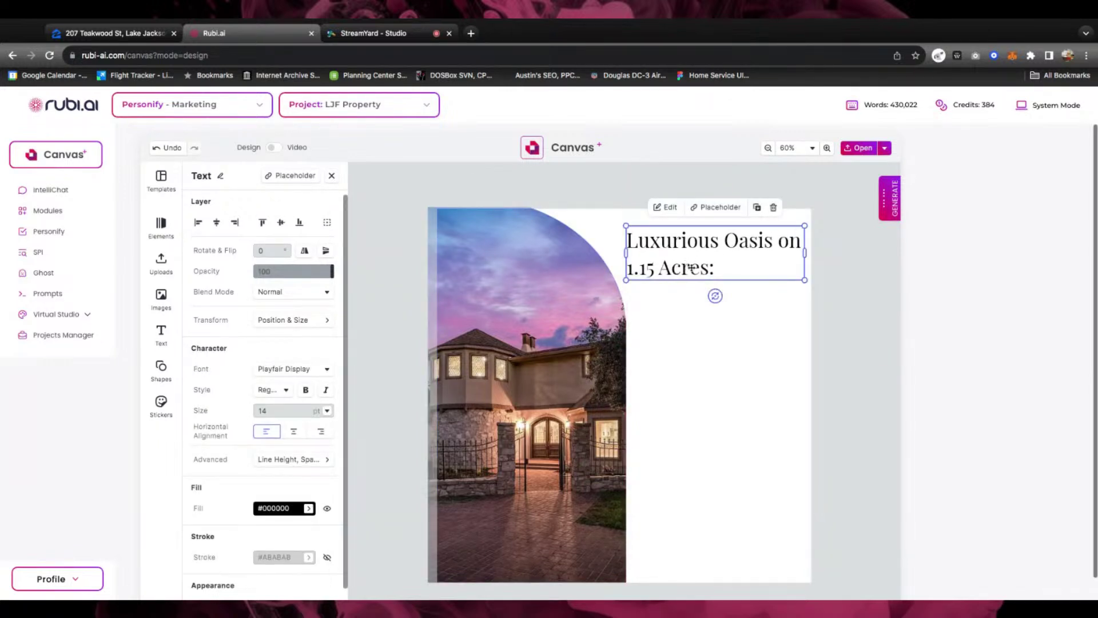
Centre the headline and break it into 'Luxurious Oasis' over 'on 1.15 Acres:'
{"action": "double_click", "coordinate": [691, 267]}
{"action": "key", "text": "ctrl+a"}
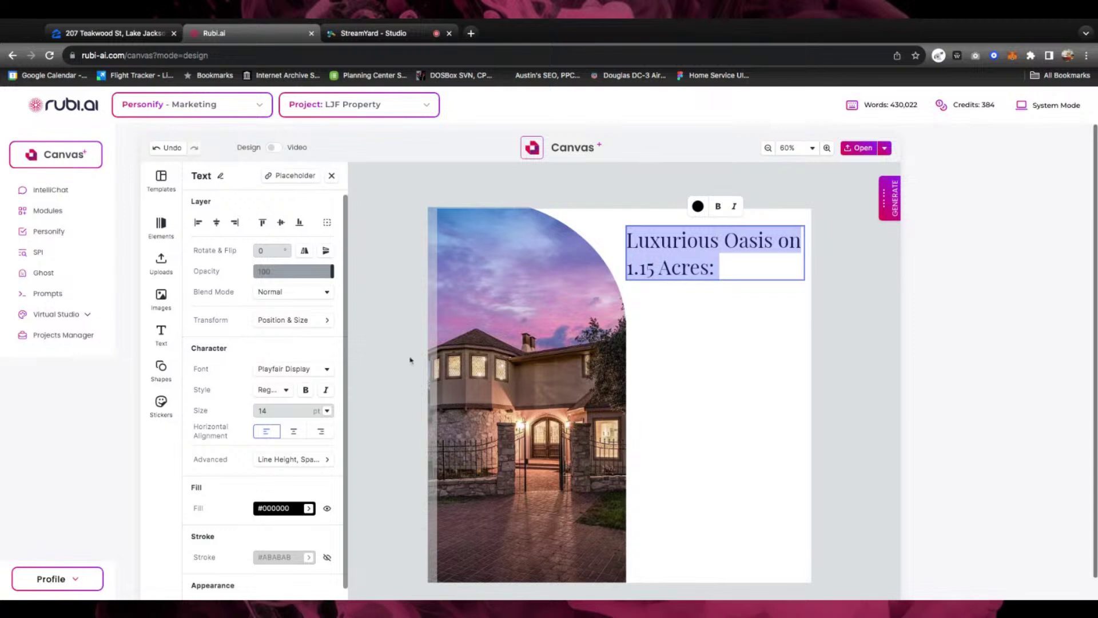
{"action": "left_click", "coordinate": [293, 431]}
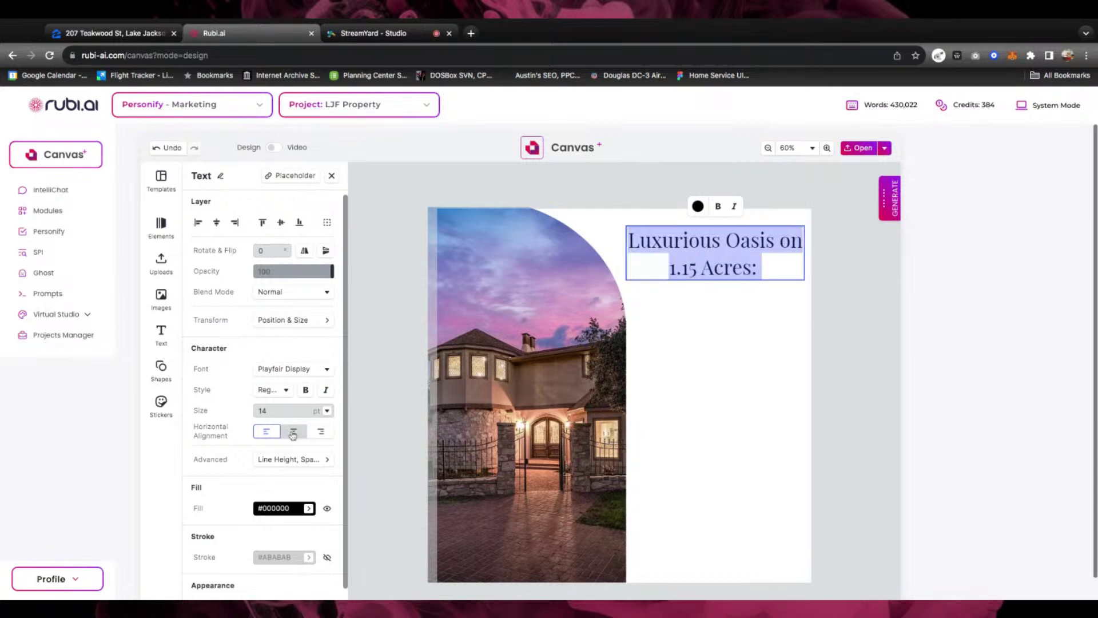
{"action": "left_click", "coordinate": [779, 240]}
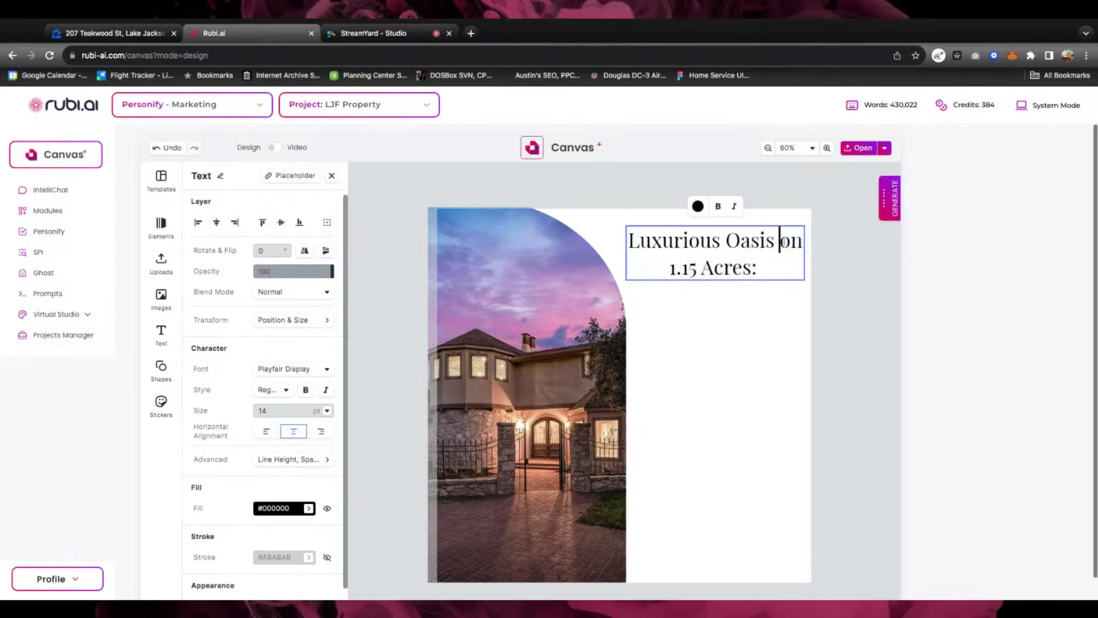
{"action": "key", "text": "BackSpace"}
{"action": "key", "text": "Return"}
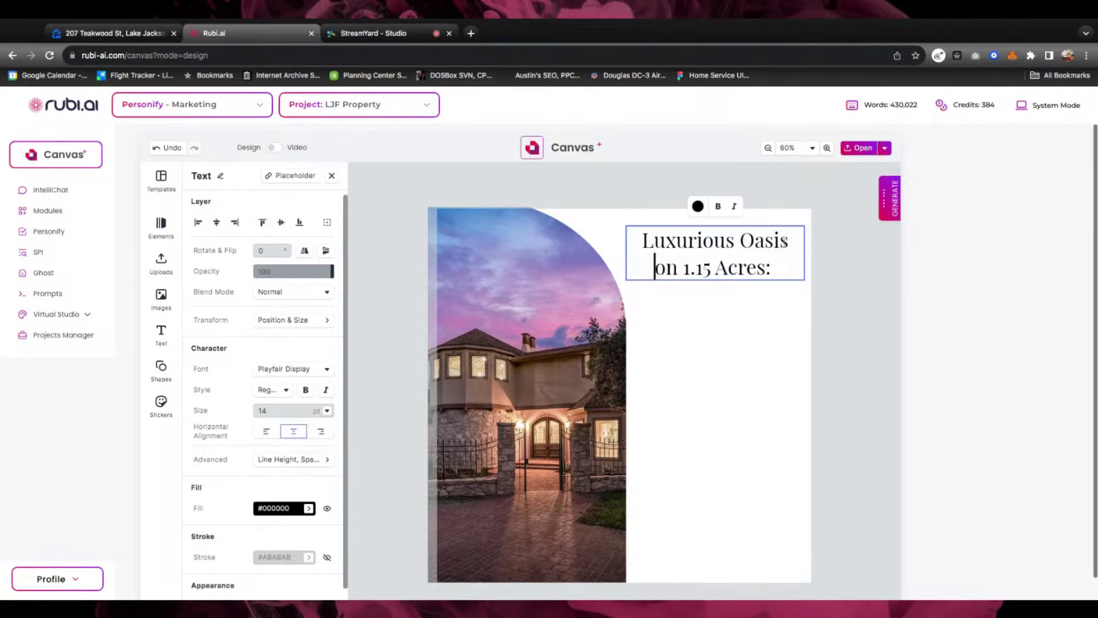
{"action": "key", "text": "Escape"}
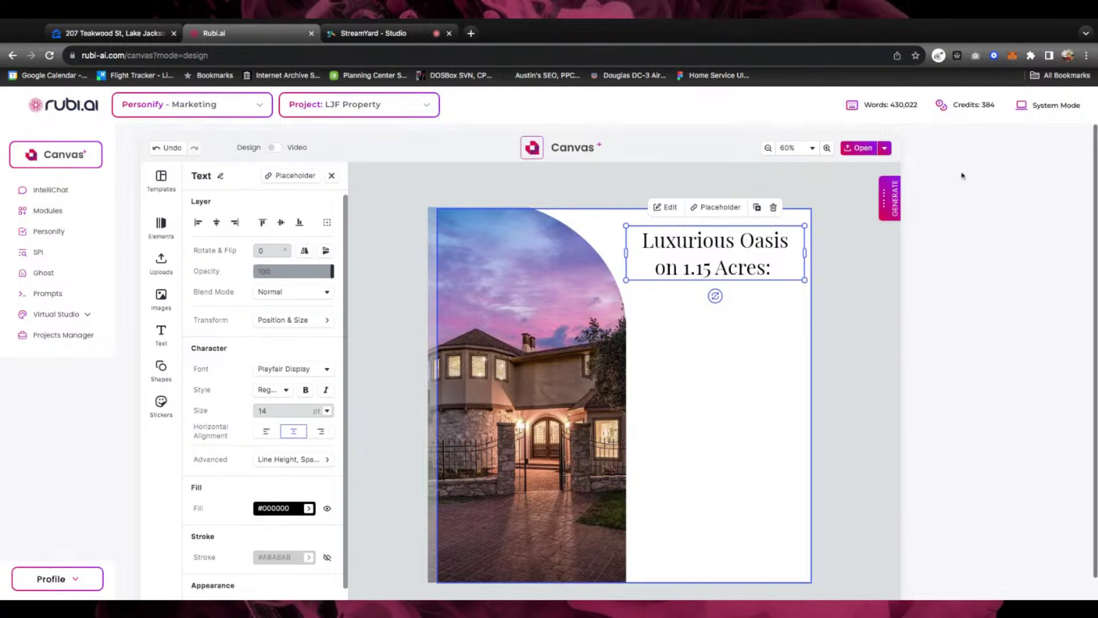
In the earlier headline conversation, request a short marketing paragraph for this property
{"action": "left_click", "coordinate": [886, 198]}
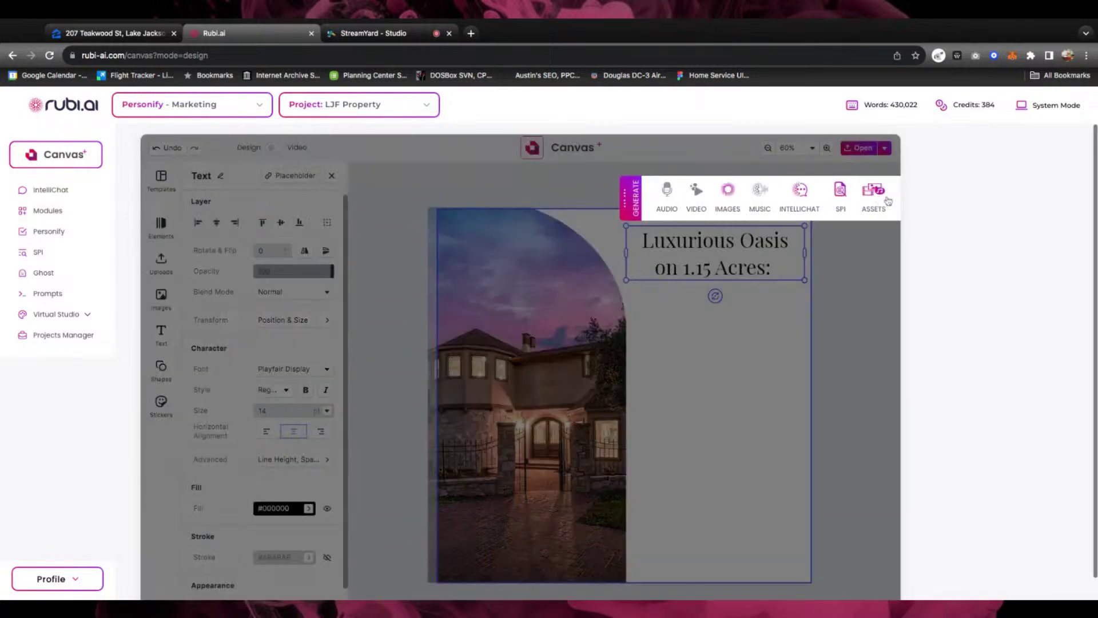
{"action": "left_click", "coordinate": [802, 194]}
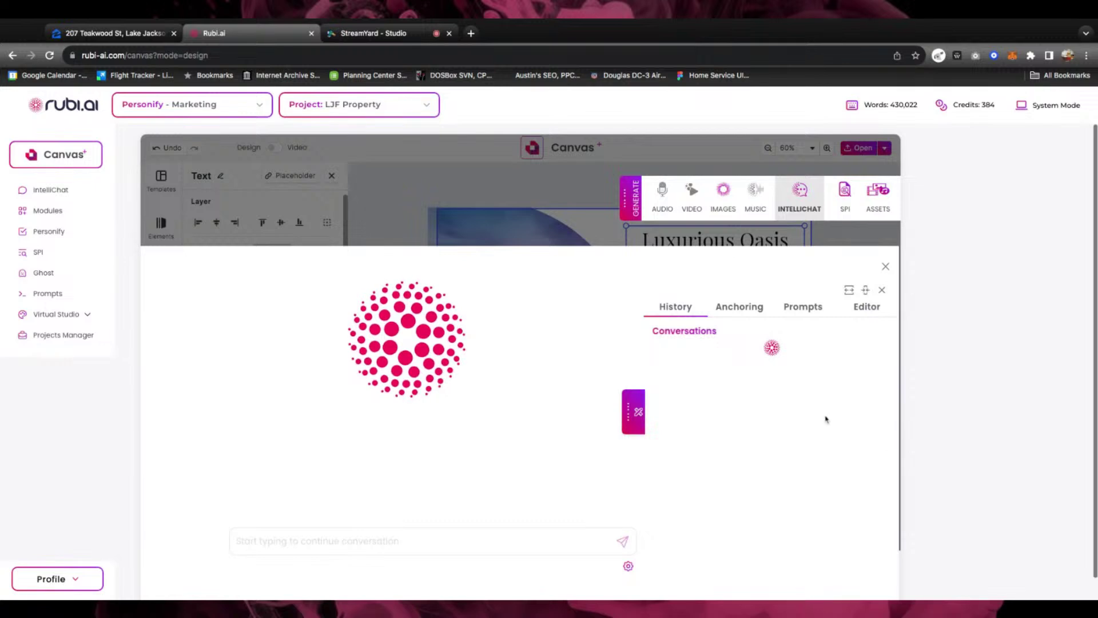
{"action": "left_click", "coordinate": [724, 397]}
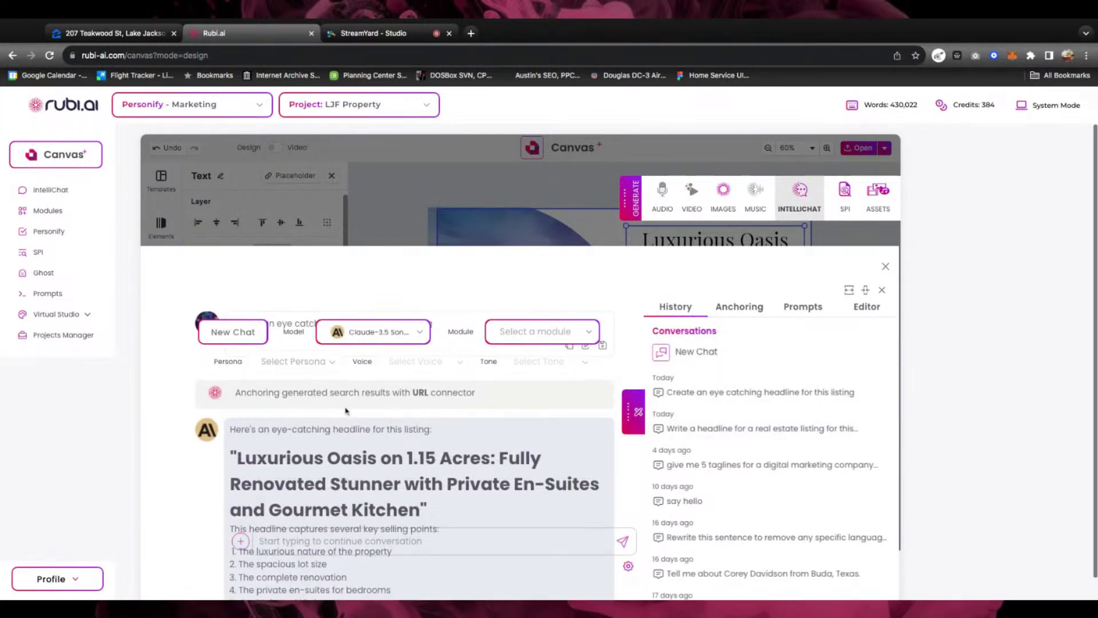
{"action": "scroll", "coordinate": [404, 438], "scroll_direction": "down", "scroll_amount": 2}
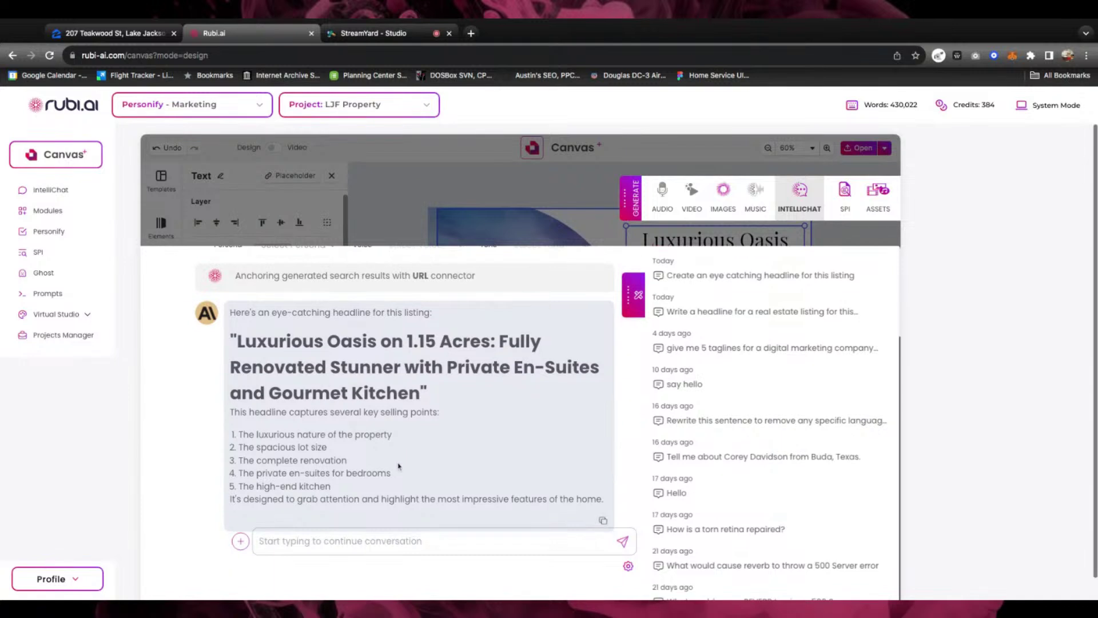
{"action": "left_click", "coordinate": [269, 541]}
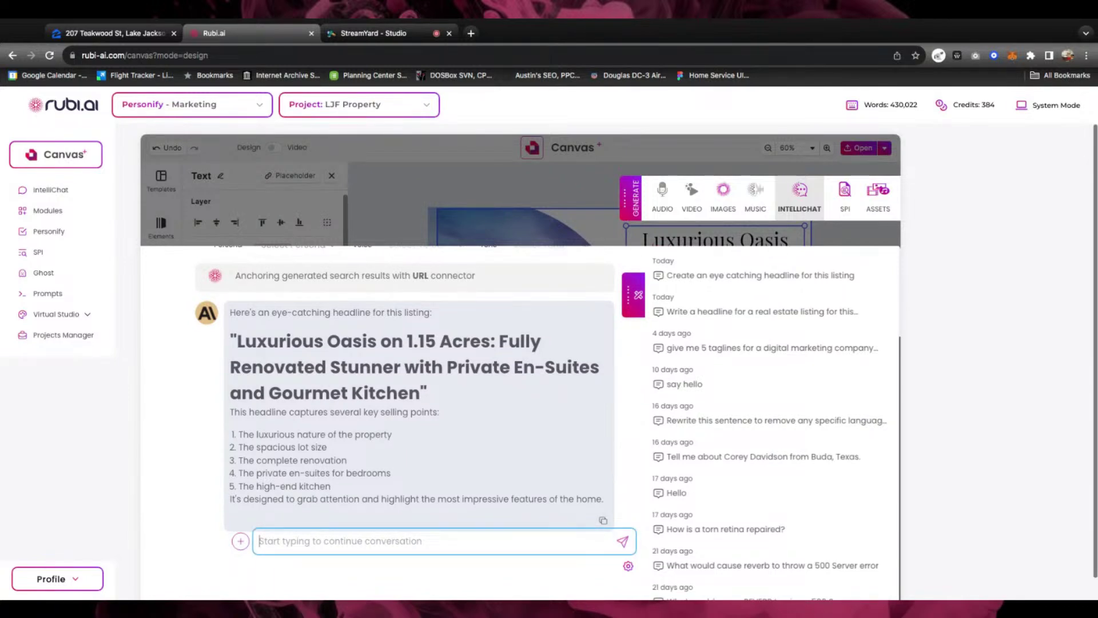
{"action": "type", "text": "create"}
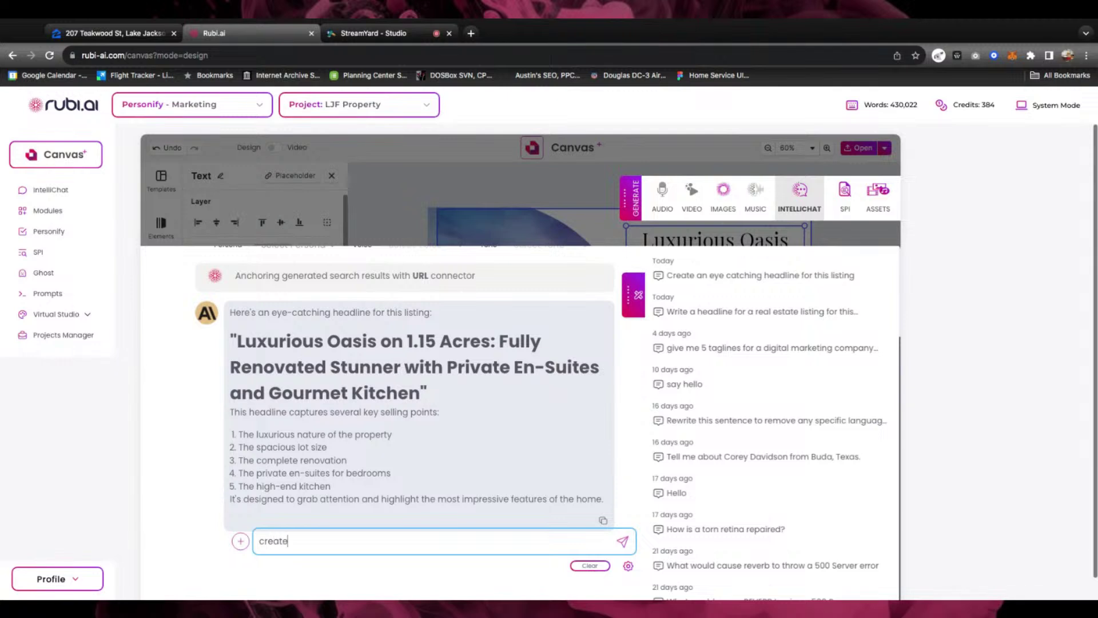
{"action": "type", "text": "rt marketing paragra"}
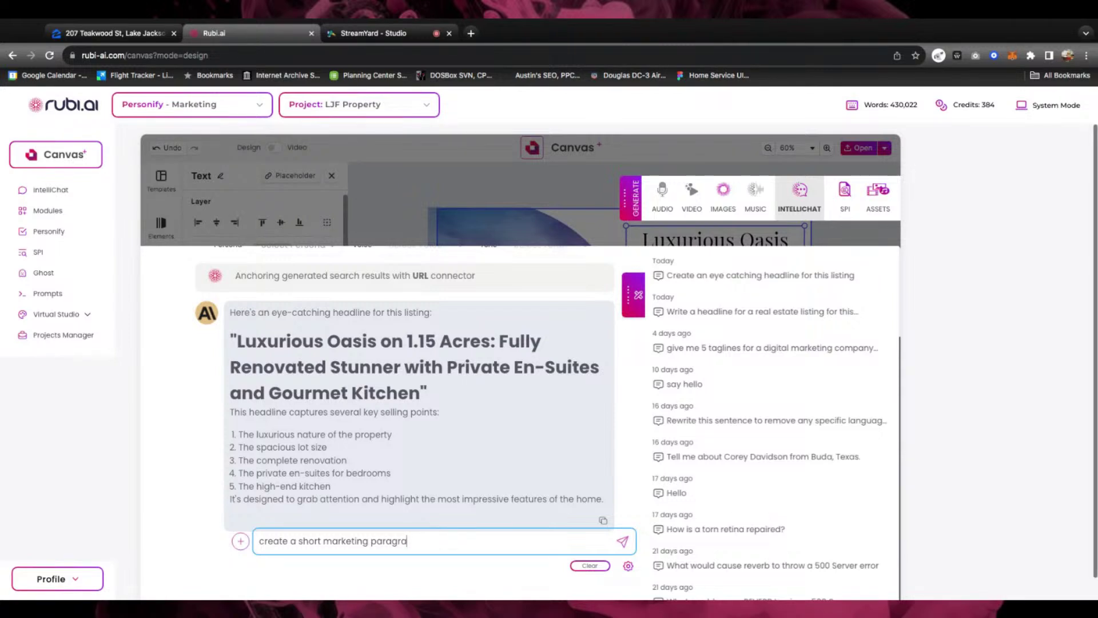
{"action": "type", "text": "ph"}
{"action": "type", "text": "for this property"}
{"action": "key", "text": "Return"}
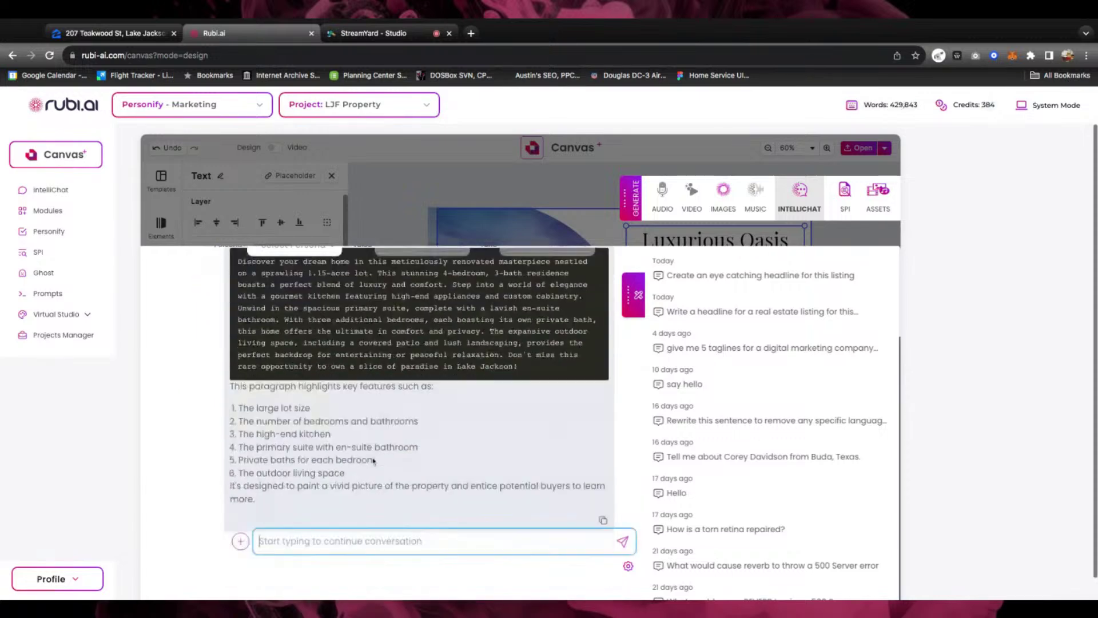
Select the generated marketing paragraph for copying and close the AI chat
{"action": "scroll", "coordinate": [401, 452], "scroll_direction": "up", "scroll_amount": 1}
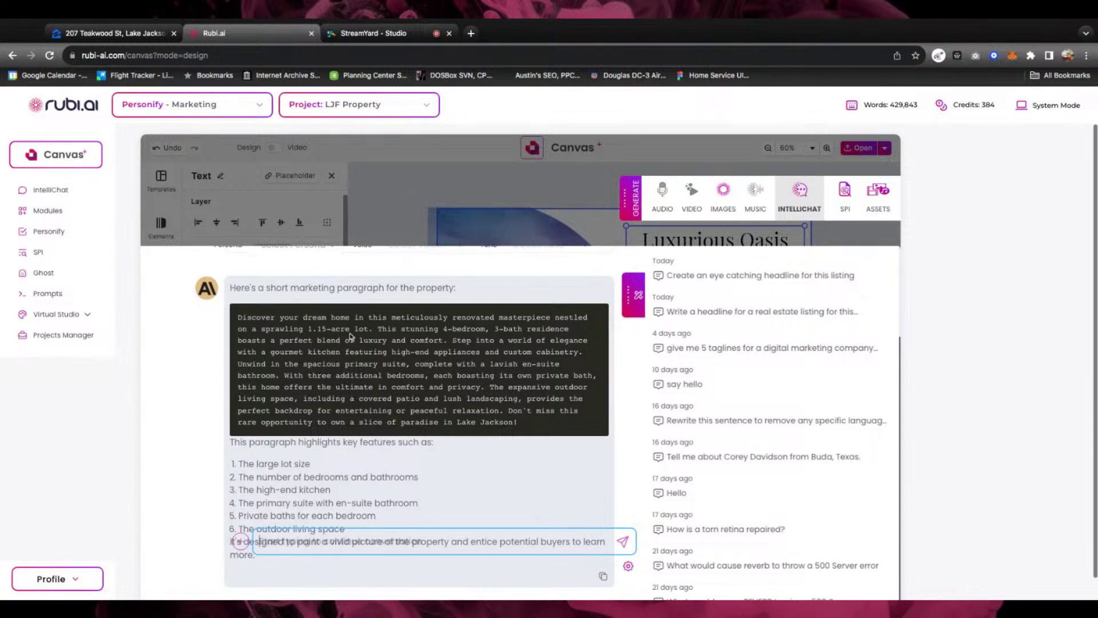
{"action": "left_click", "coordinate": [246, 322]}
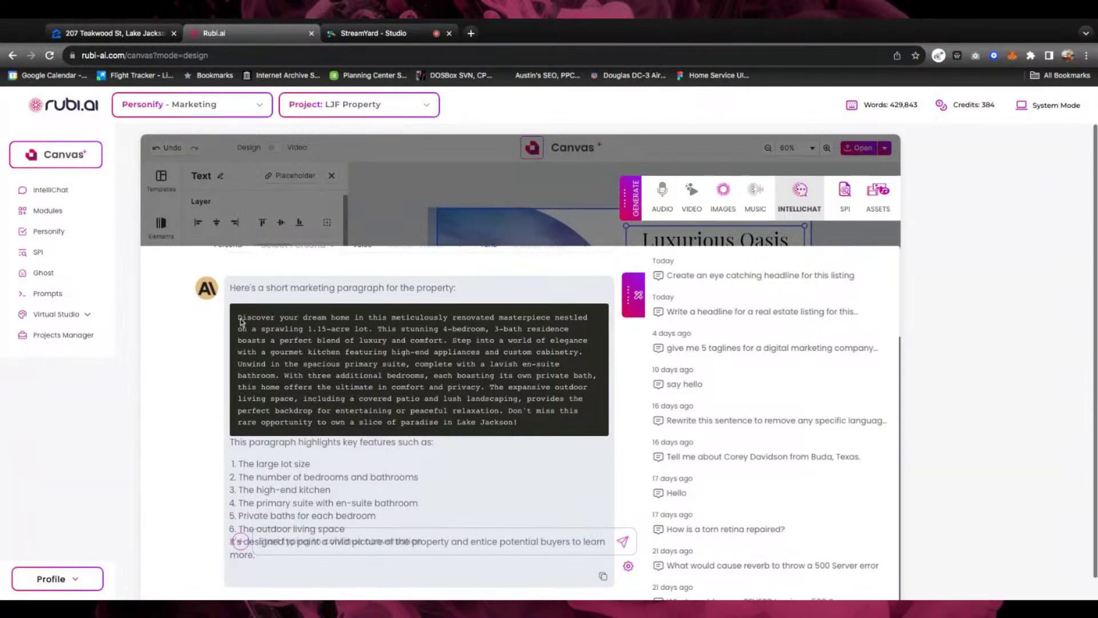
{"action": "left_click", "coordinate": [241, 321]}
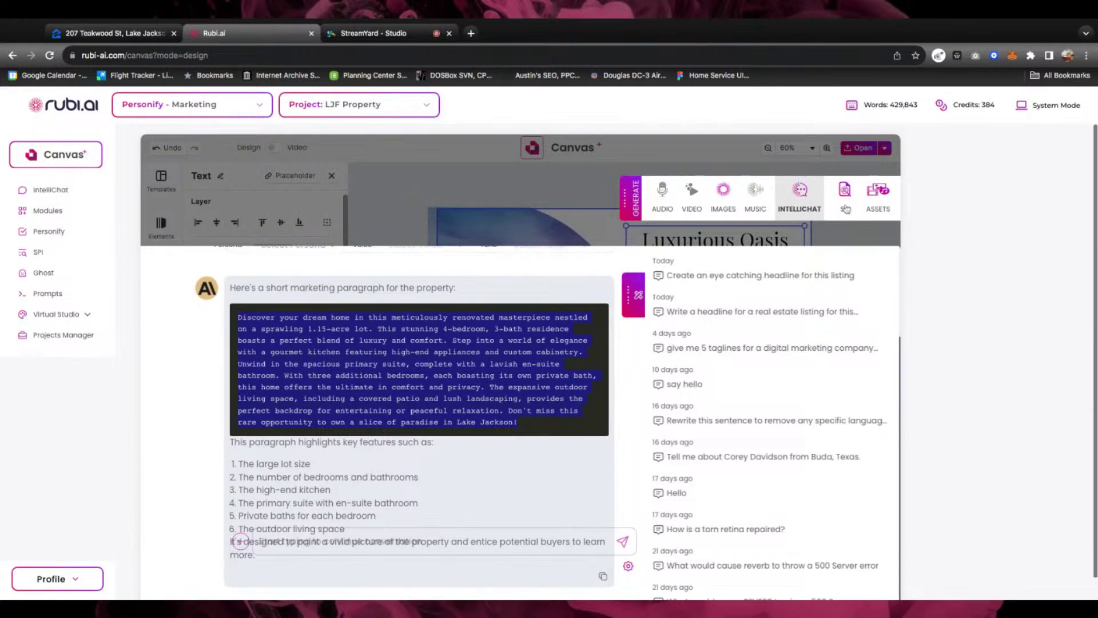
{"action": "scroll", "coordinate": [532, 283], "scroll_direction": "up", "scroll_amount": 3}
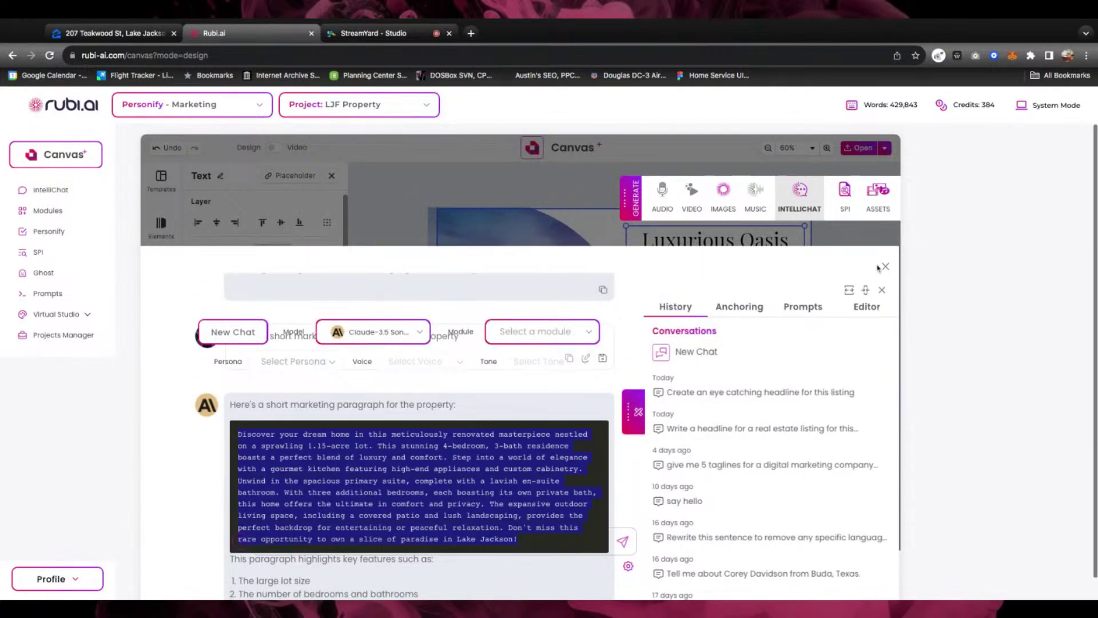
{"action": "left_click", "coordinate": [884, 267]}
{"action": "left_click", "coordinate": [692, 348]}
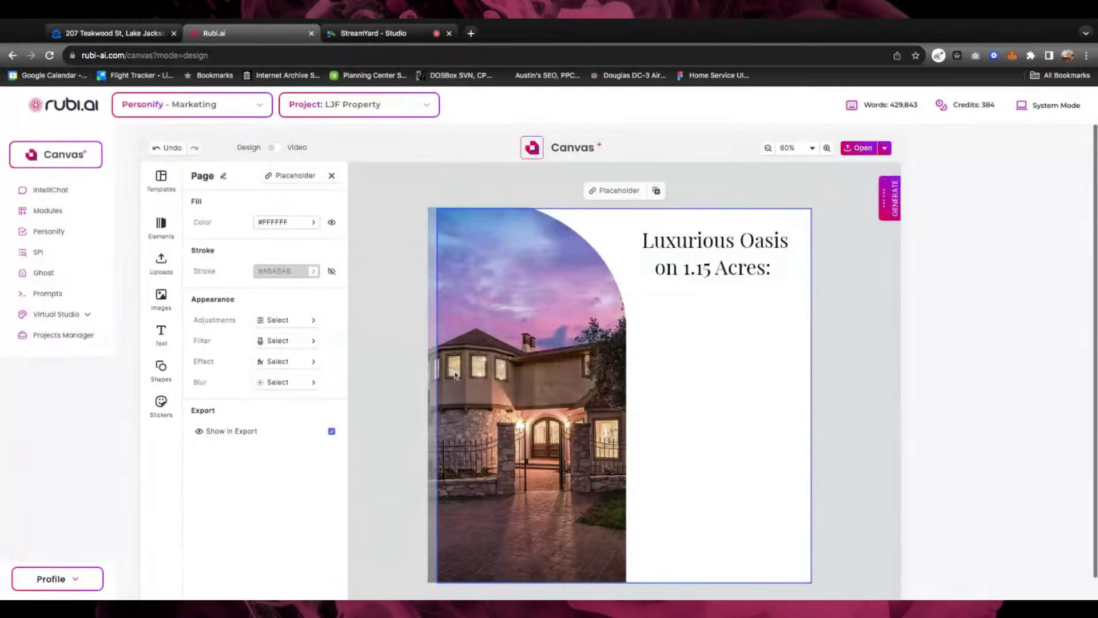
Add a Paragraph box under the headline and paste the description starting 'Discover your dream home'
{"action": "left_click", "coordinate": [162, 335]}
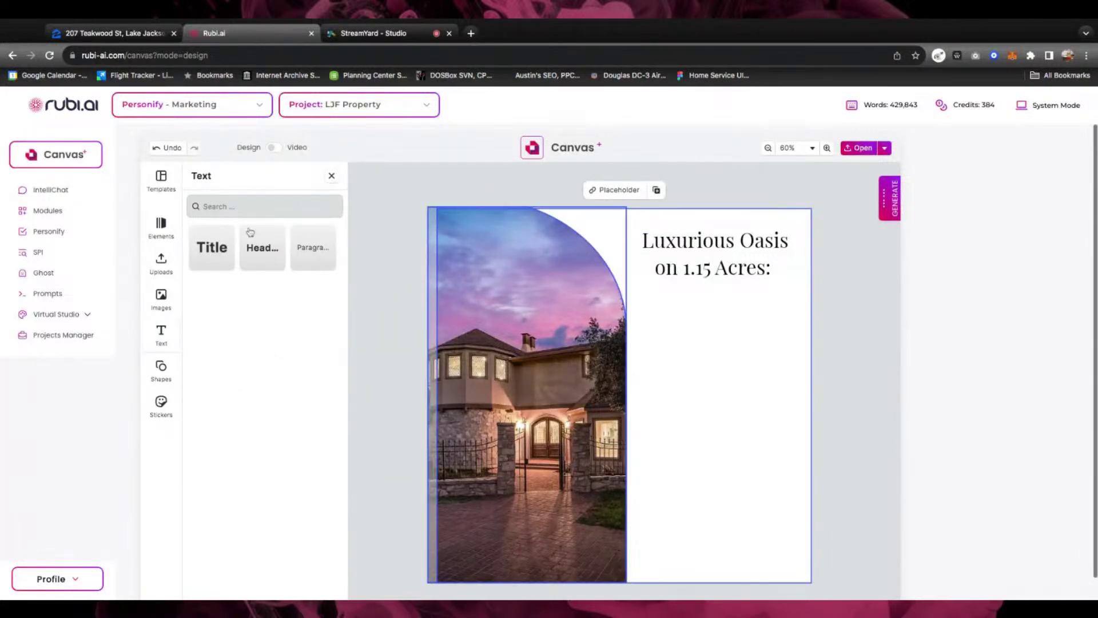
{"action": "left_click", "coordinate": [313, 248]}
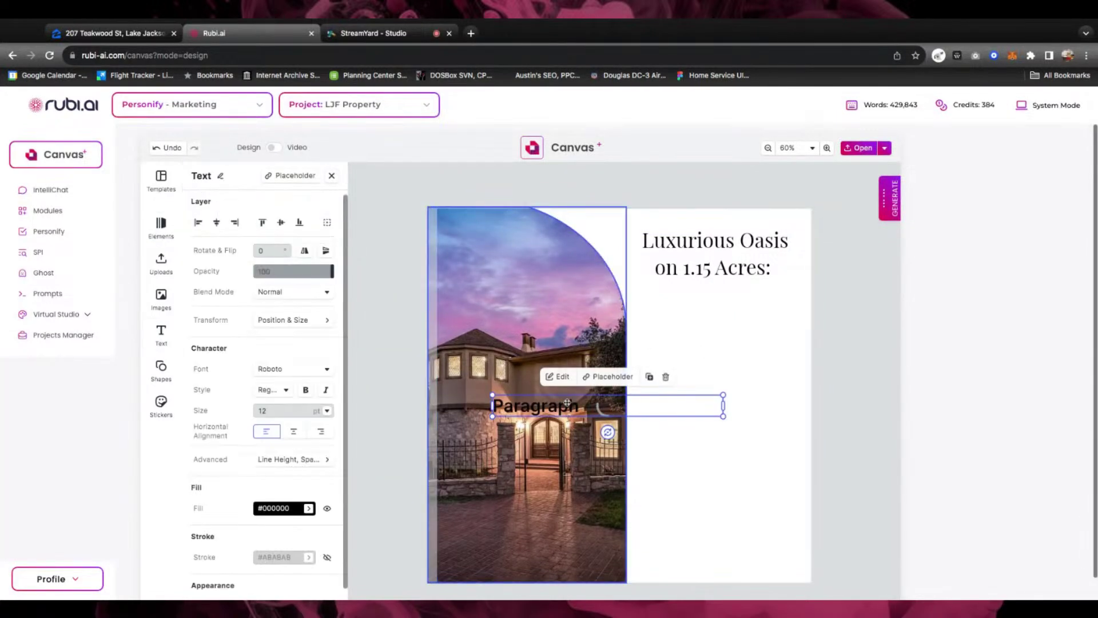
{"action": "left_click_drag", "start_coordinate": [549, 404], "coordinate": [707, 322]}
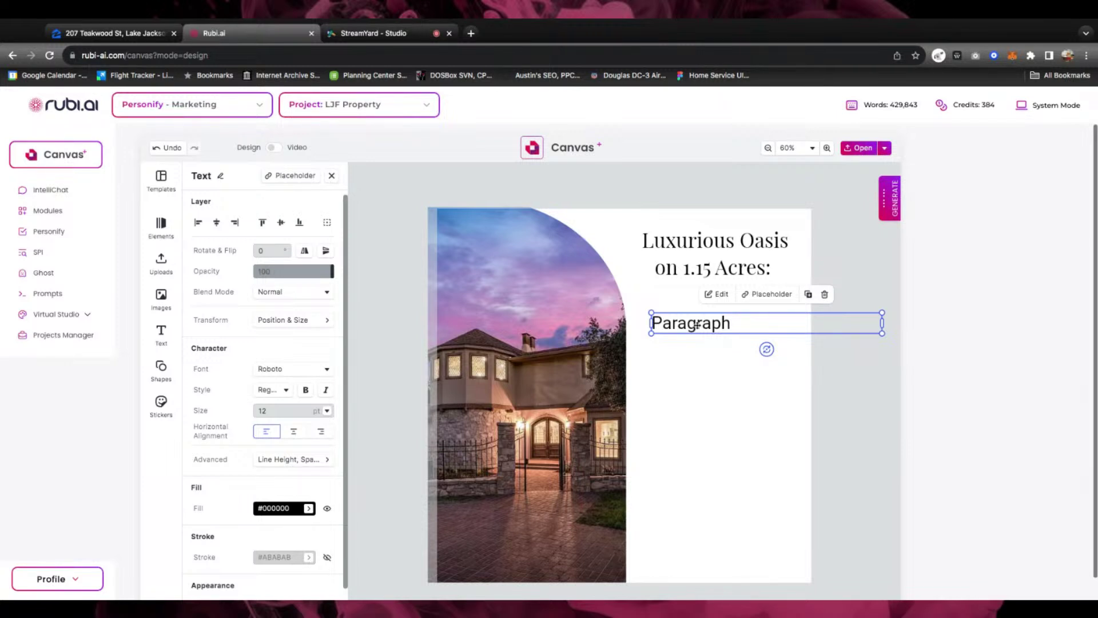
{"action": "double_click", "coordinate": [697, 325]}
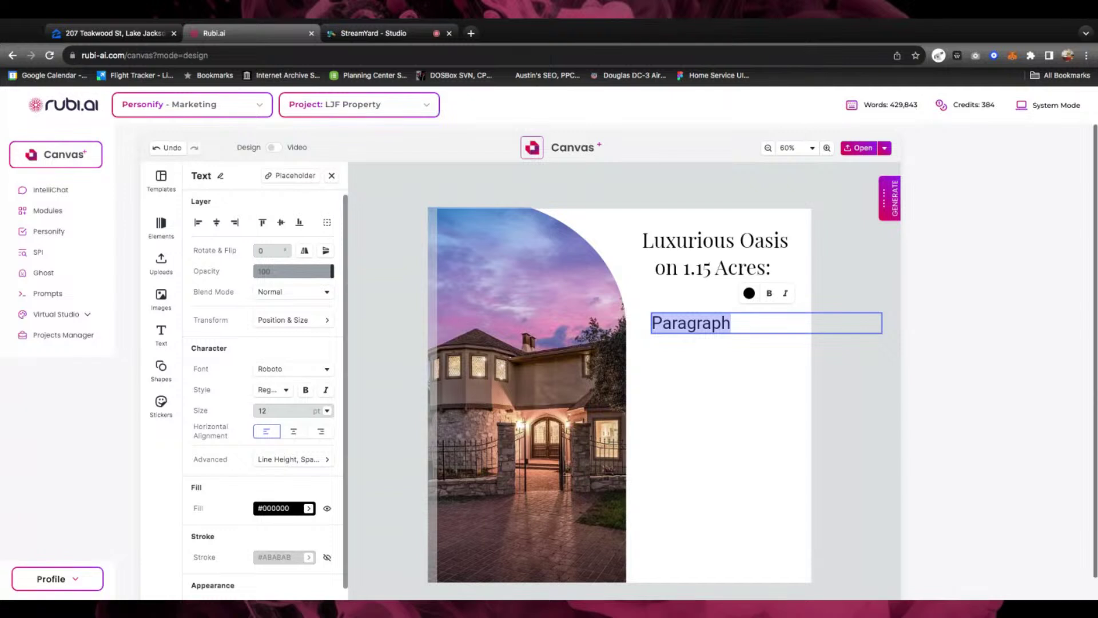
{"action": "type", "text": "Discover your dream home in this meticulously renovated masterpiece nestled on a sprawling 1.15-acre lot. This stunning 4-bedroom, 3-bath residence boasts a perfect blend of luxury and comfort. Step into a world of elegance with a gourmet kitchen featuring high-end appliances and custom cabinetry. Unwind in the spacious primary suite, complete with a lavish en-suite bathroom."}
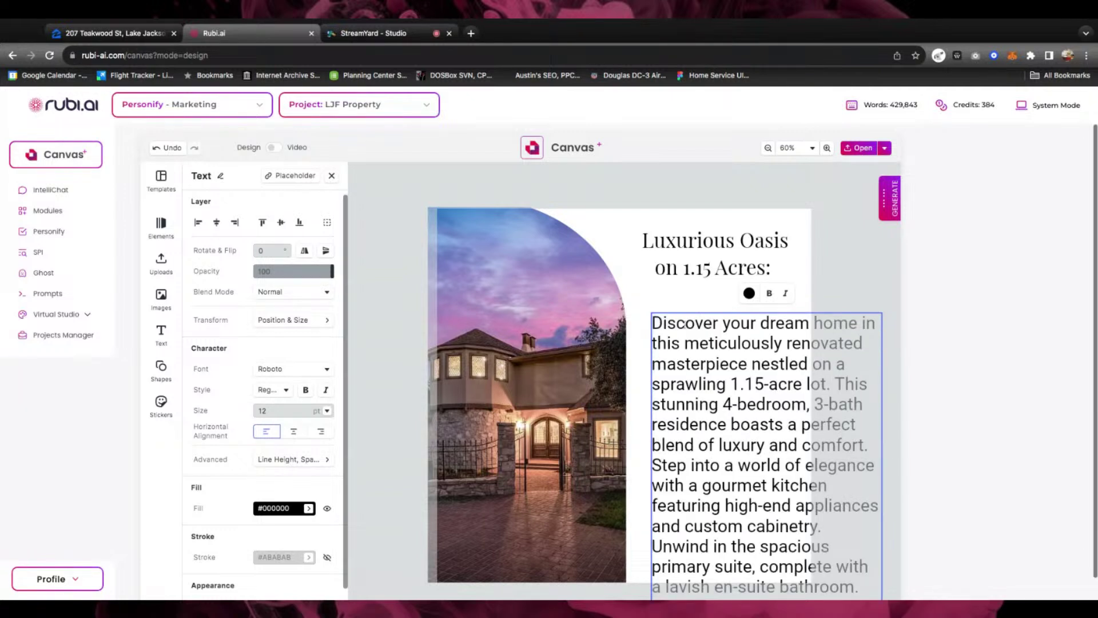
Set the entire description paragraph to 8 pt
{"action": "left_click_drag", "start_coordinate": [685, 344], "coordinate": [859, 587]}
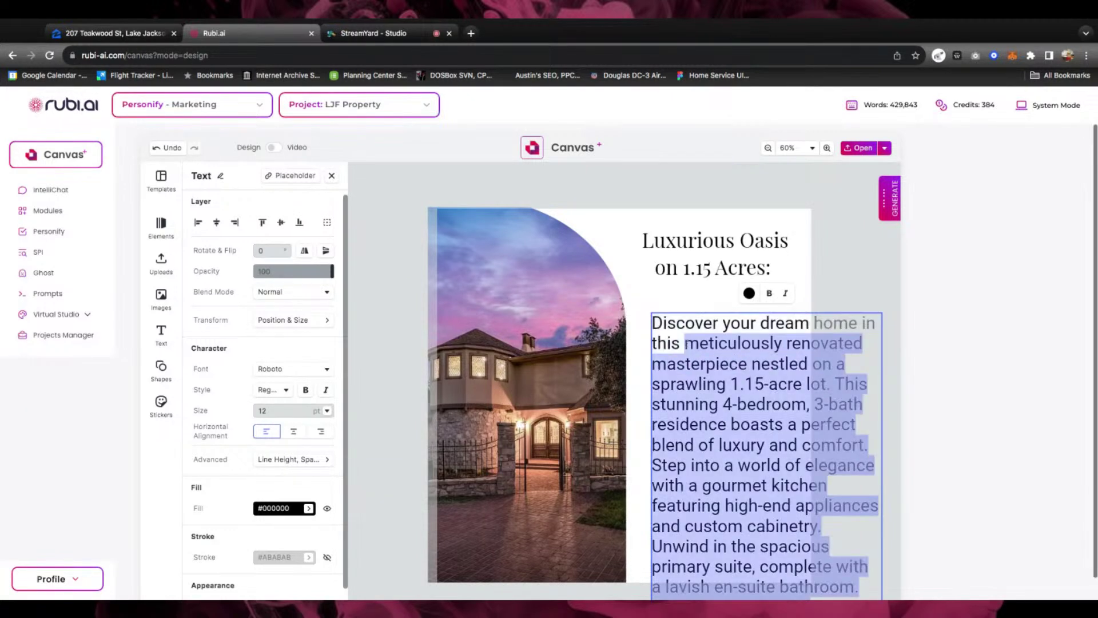
{"action": "key", "text": "Left"}
{"action": "left_click_drag", "start_coordinate": [655, 323], "coordinate": [859, 587]}
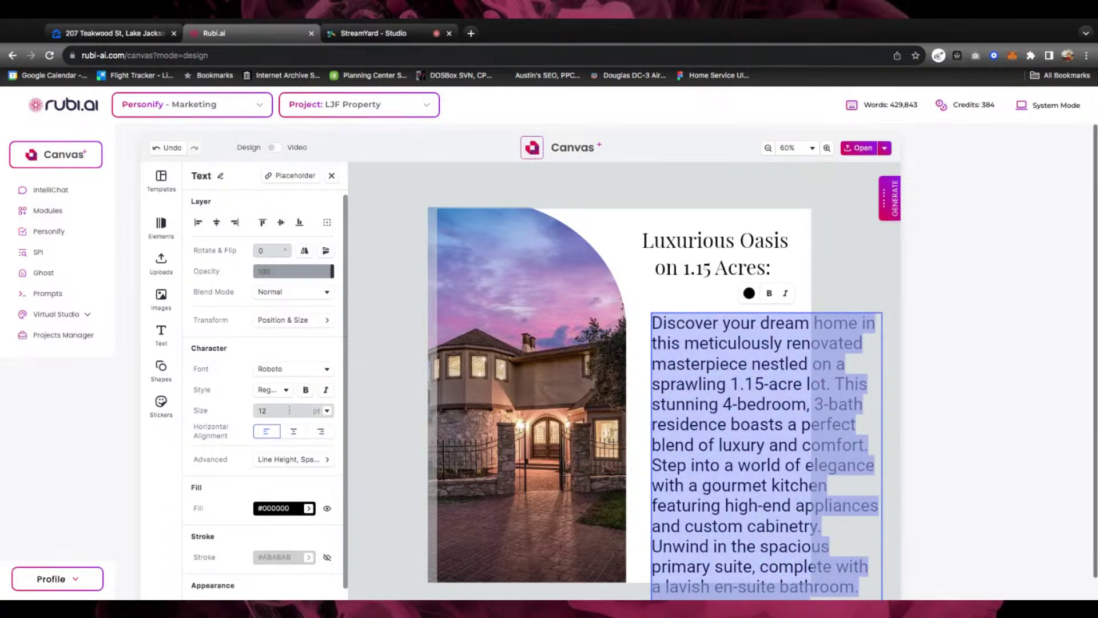
{"action": "left_click", "coordinate": [327, 410]}
{"action": "left_click", "coordinate": [320, 252]}
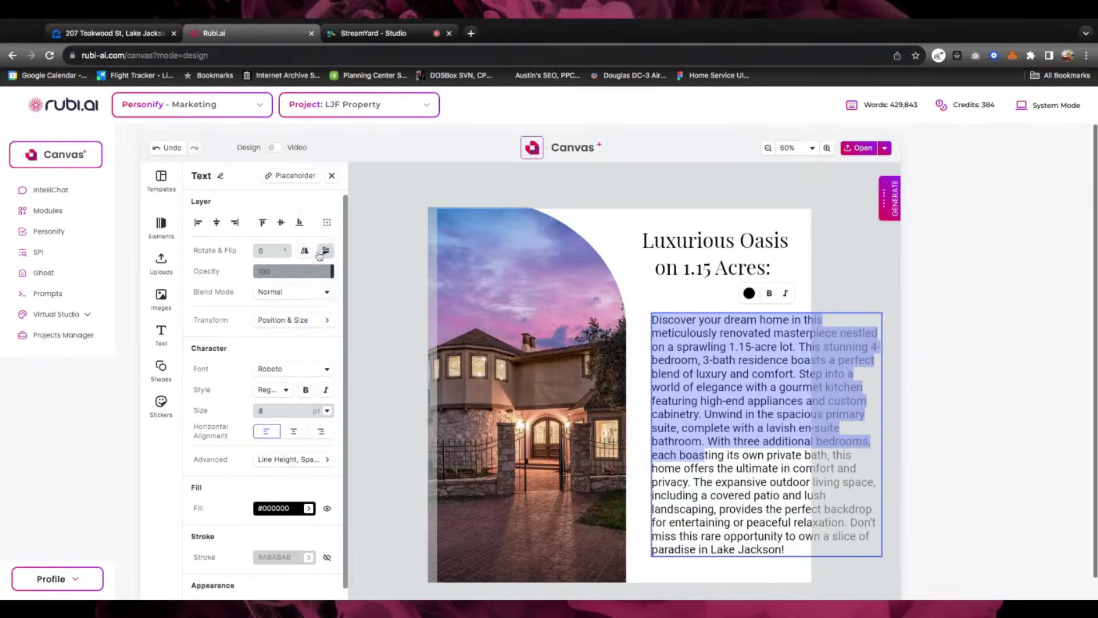
{"action": "left_click", "coordinate": [678, 400]}
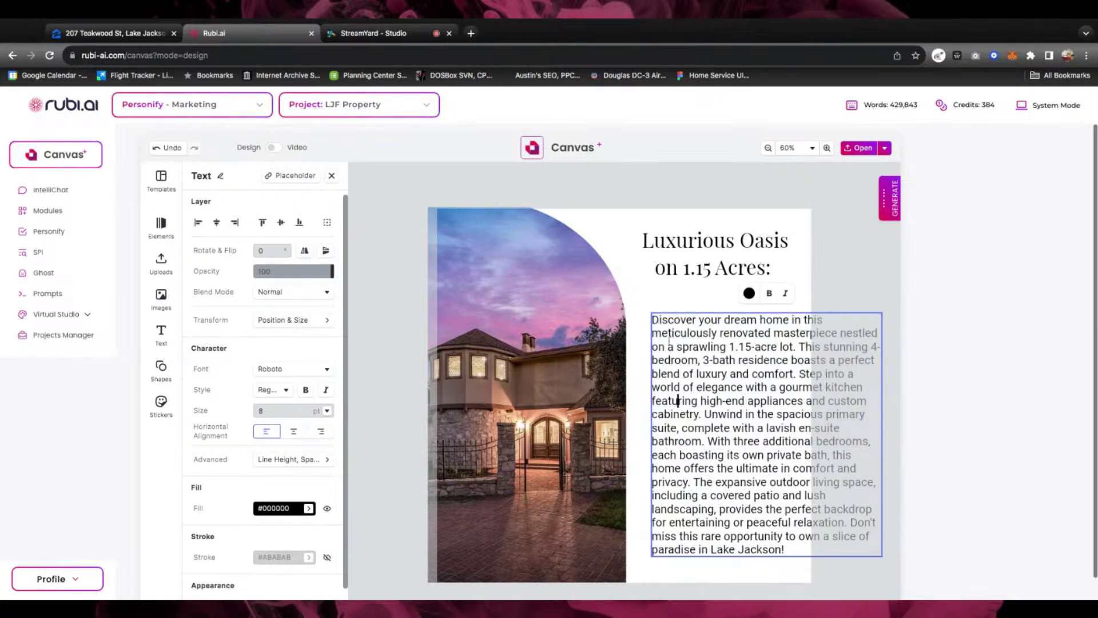
Narrow the description text box into a taller column
{"action": "left_click_drag", "start_coordinate": [682, 359], "coordinate": [675, 359]}
{"action": "left_click", "coordinate": [863, 314]}
{"action": "left_click_drag", "start_coordinate": [882, 434], "coordinate": [797, 434]}
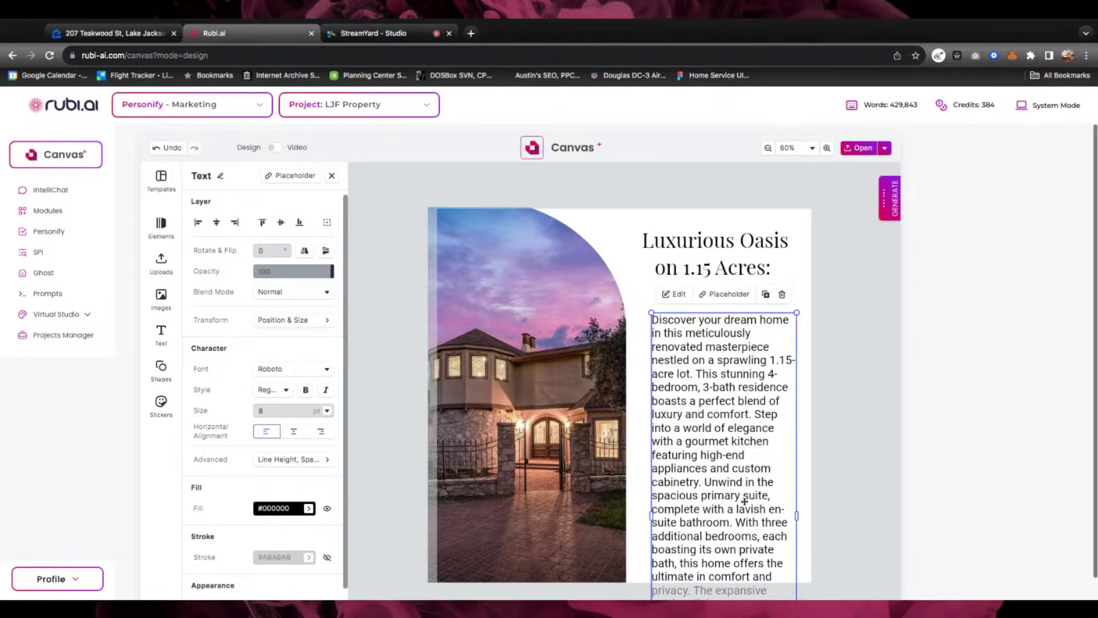
Delete the description's later sentences, including 'Unwind…' and 'Step into…', ending at 'luxury and comfort.'
{"action": "triple_click", "coordinate": [724, 482]}
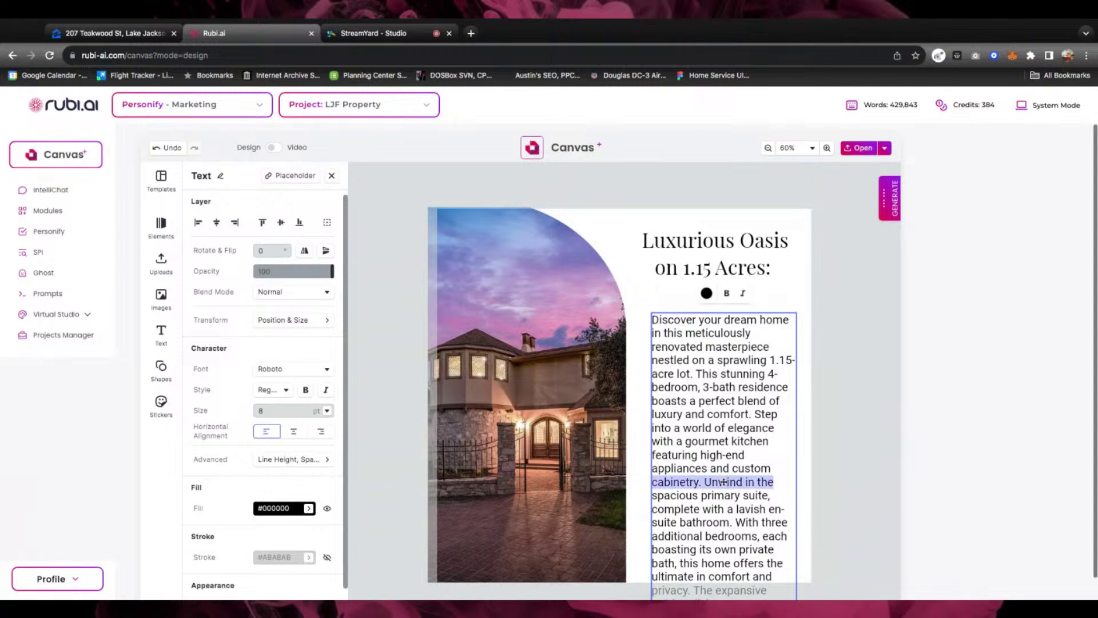
{"action": "left_click", "coordinate": [712, 481]}
{"action": "left_click_drag", "start_coordinate": [705, 482], "coordinate": [766, 596]}
{"action": "key", "text": "BackSpace"}
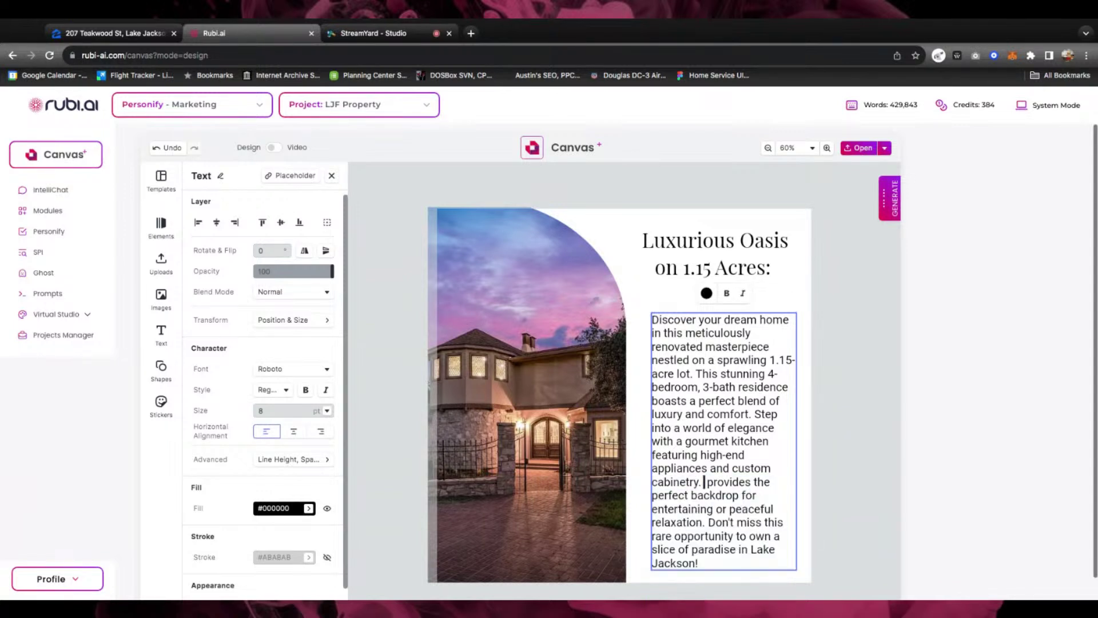
{"action": "left_click_drag", "start_coordinate": [704, 482], "coordinate": [785, 589]}
{"action": "key", "text": "BackSpace"}
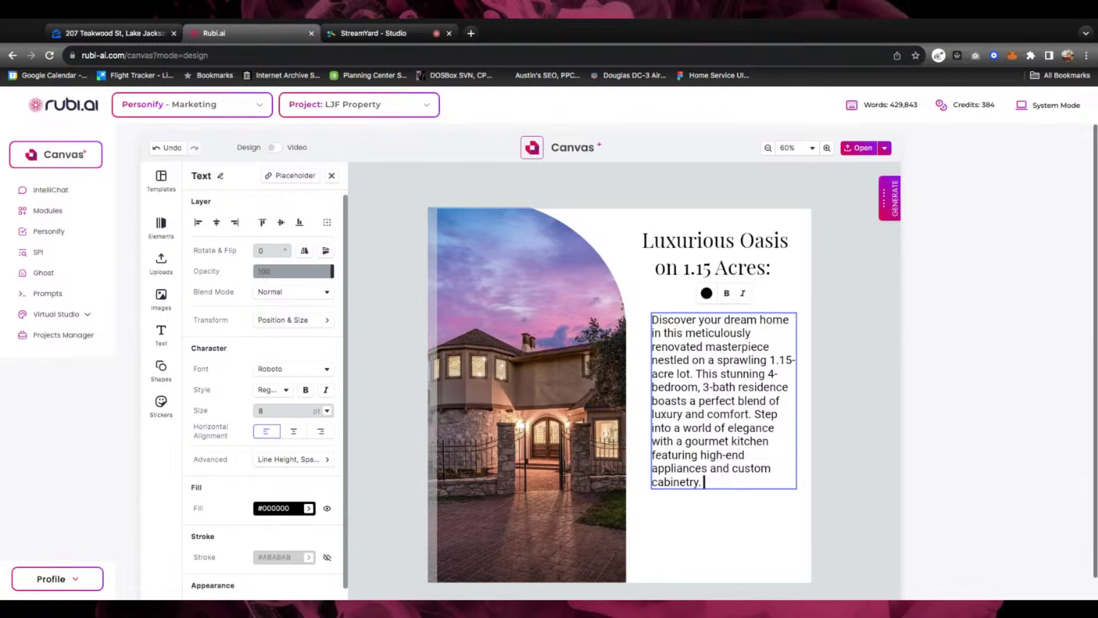
{"action": "left_click", "coordinate": [754, 414]}
{"action": "key", "text": "ctrl+shift+End"}
{"action": "key", "text": "BackSpace"}
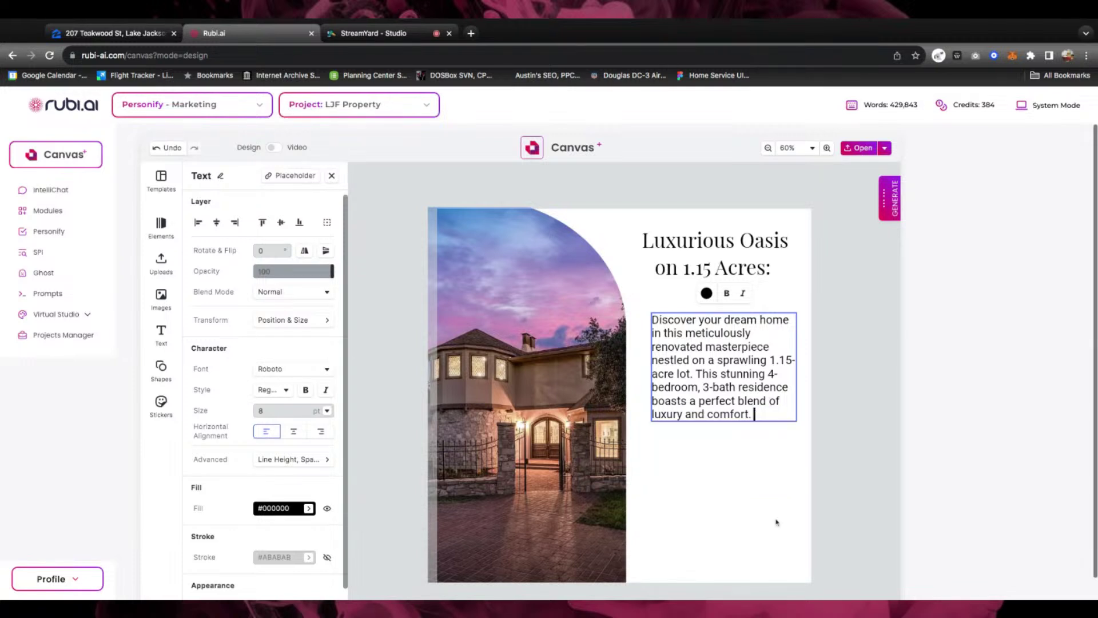
{"action": "key", "text": "Escape"}
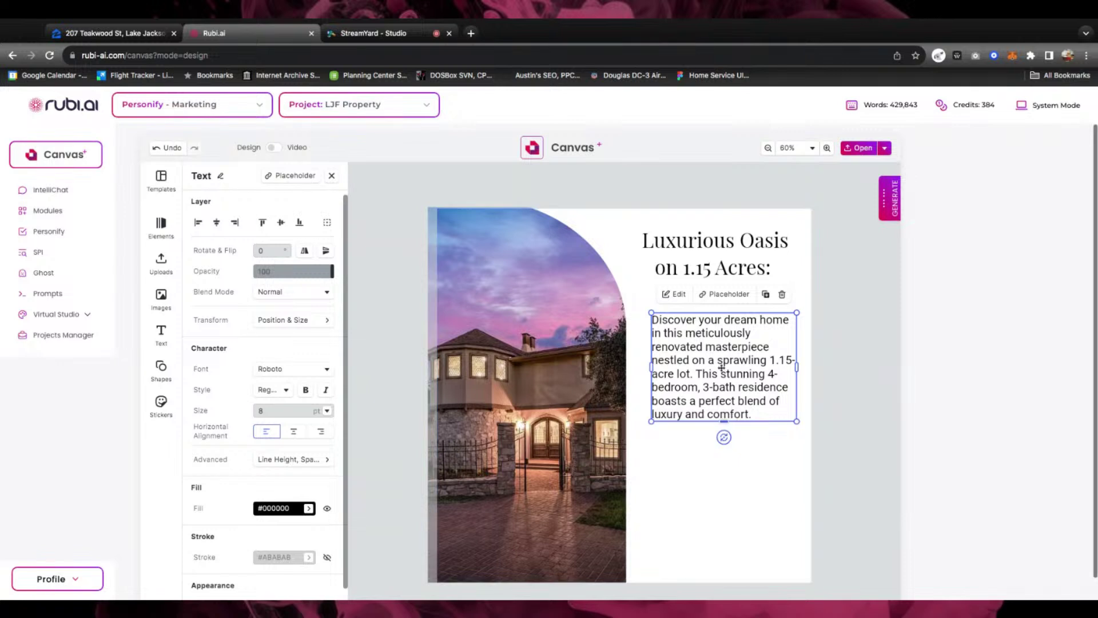
Set the description text to Montserrat Light, then select it together with the headline
{"action": "double_click", "coordinate": [714, 360]}
{"action": "left_click", "coordinate": [714, 359]}
{"action": "left_click", "coordinate": [754, 416]}
{"action": "key", "text": "ctrl+shift+Home"}
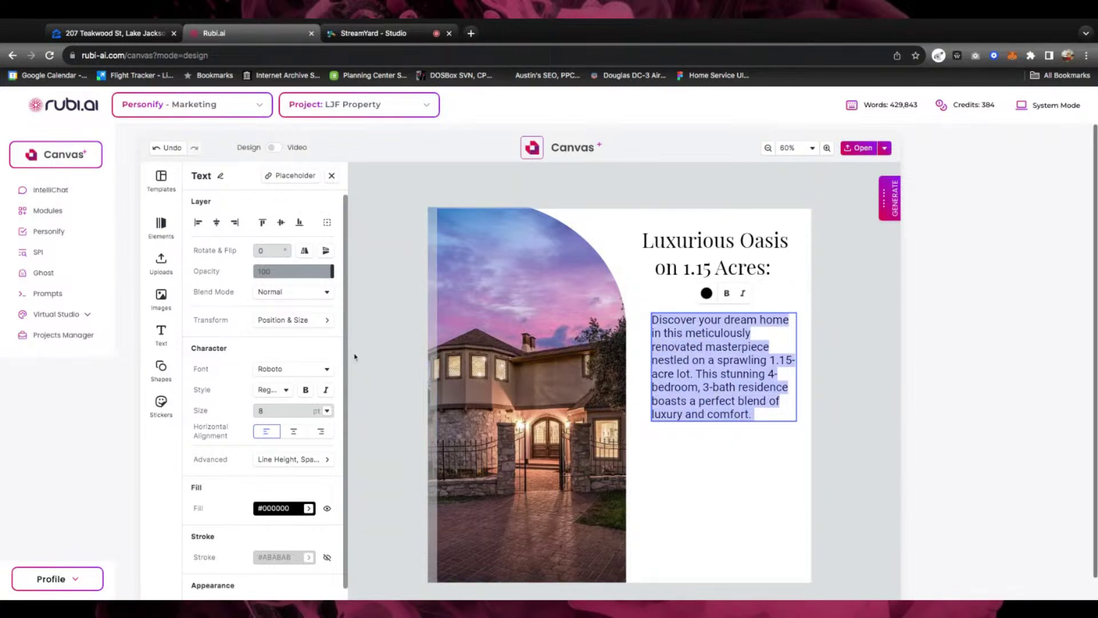
{"action": "left_click", "coordinate": [325, 372]}
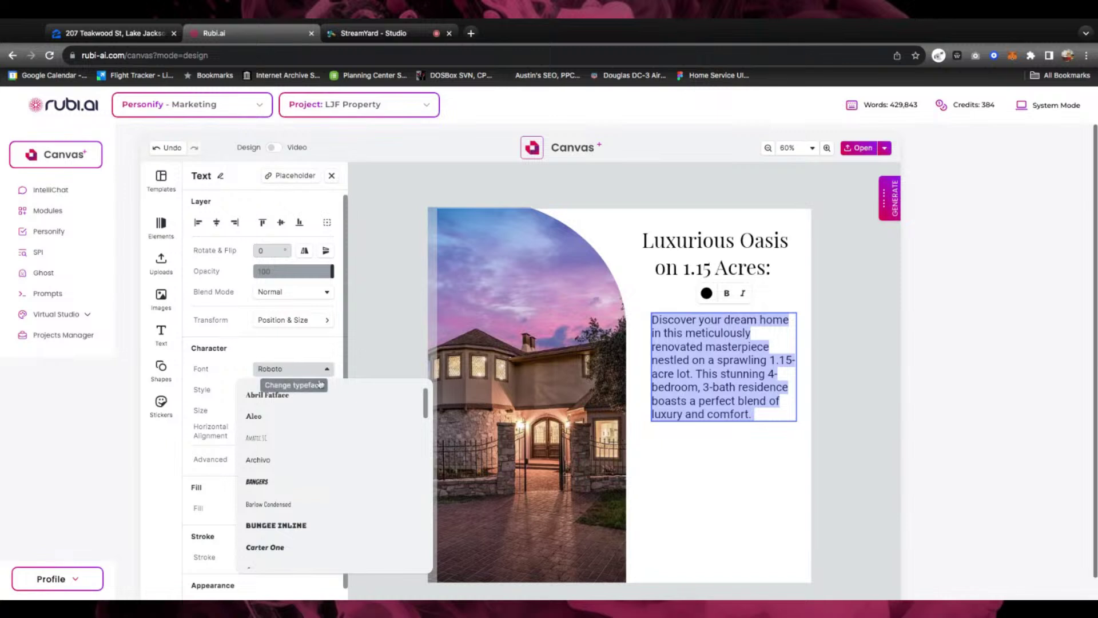
{"action": "scroll", "coordinate": [290, 444], "scroll_direction": "down", "scroll_amount": 3}
{"action": "scroll", "coordinate": [291, 443], "scroll_direction": "down", "scroll_amount": 6}
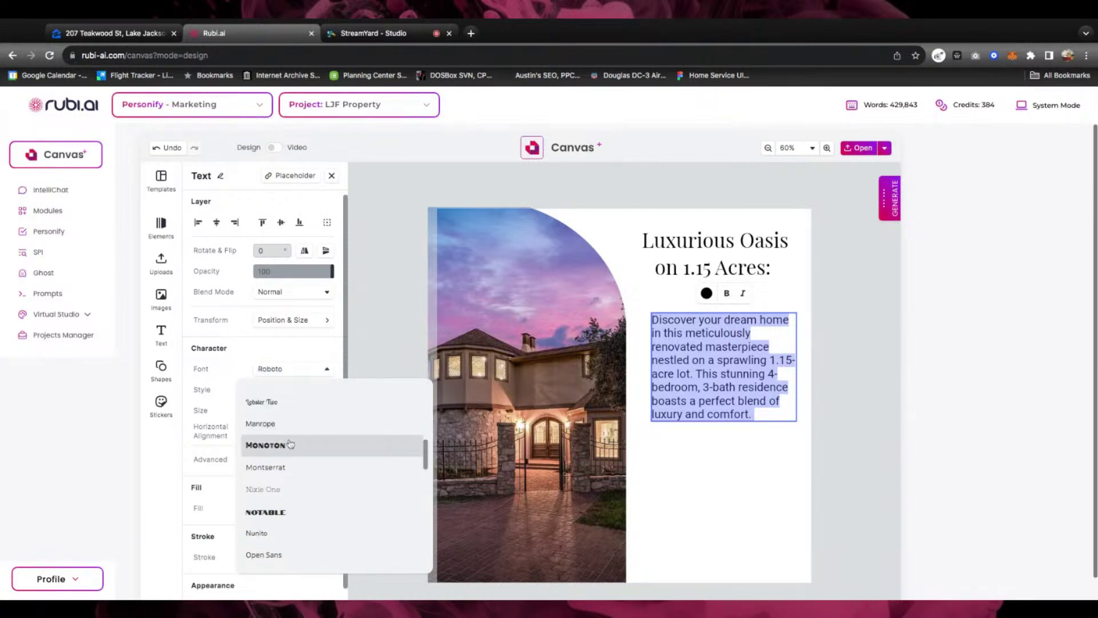
{"action": "scroll", "coordinate": [280, 437], "scroll_direction": "down", "scroll_amount": 1}
{"action": "left_click", "coordinate": [275, 432]}
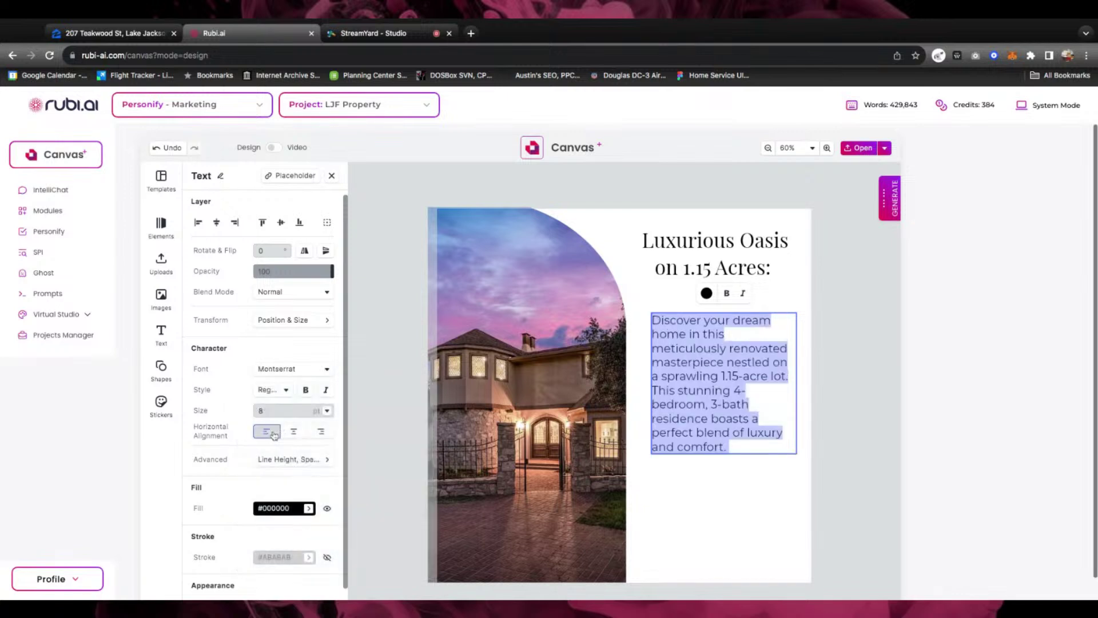
{"action": "left_click", "coordinate": [286, 391]}
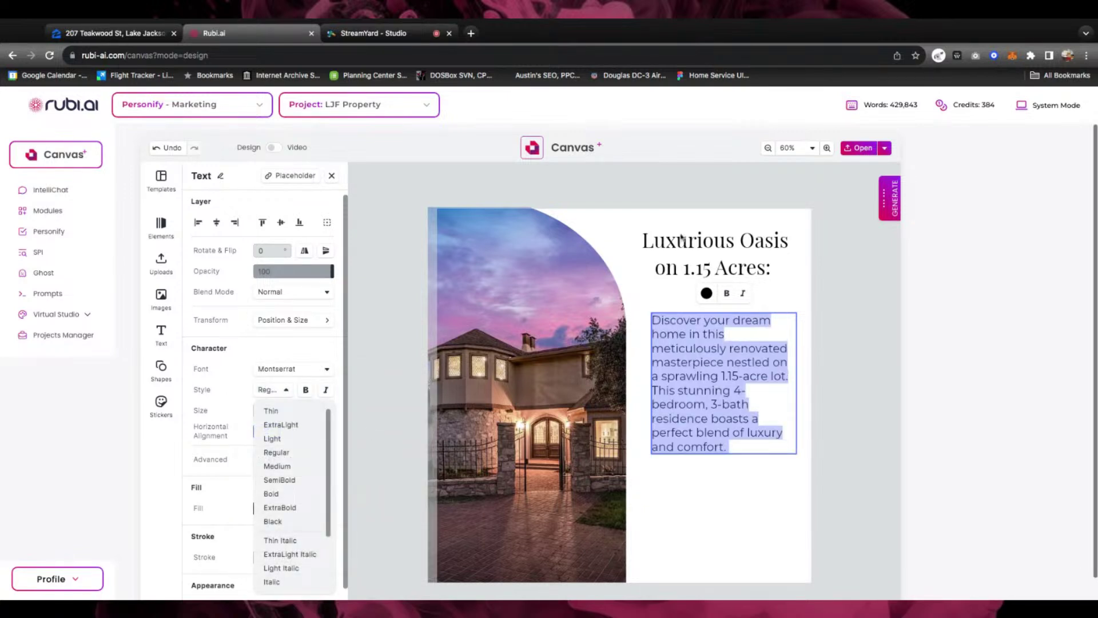
{"action": "left_click", "coordinate": [286, 440]}
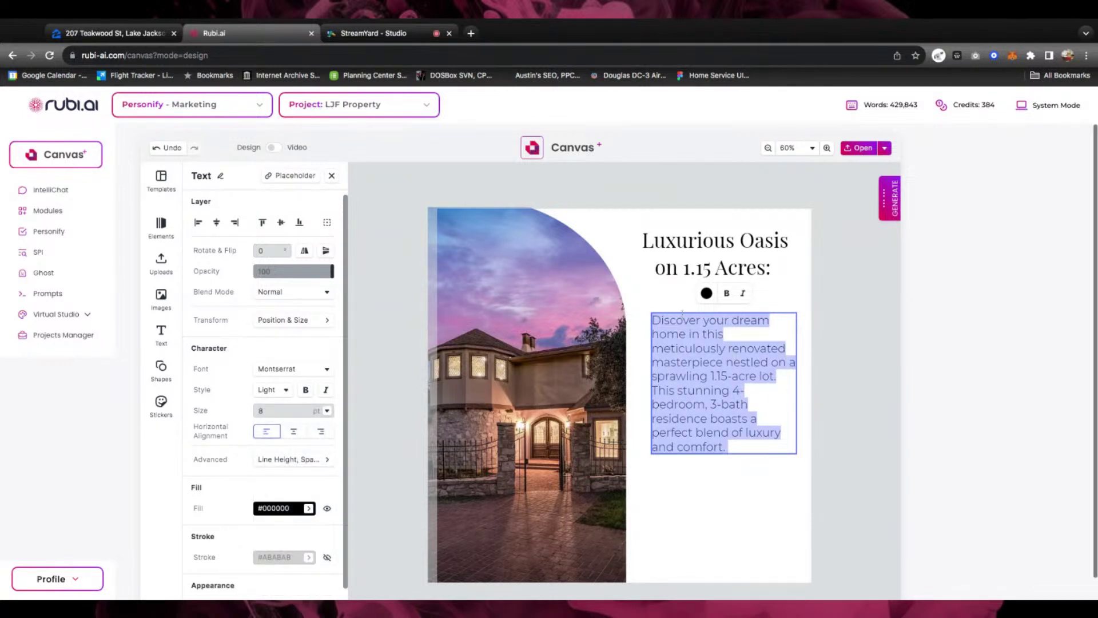
{"action": "left_click", "coordinate": [633, 273]}
{"action": "left_click", "coordinate": [705, 369], "text": "shift"}
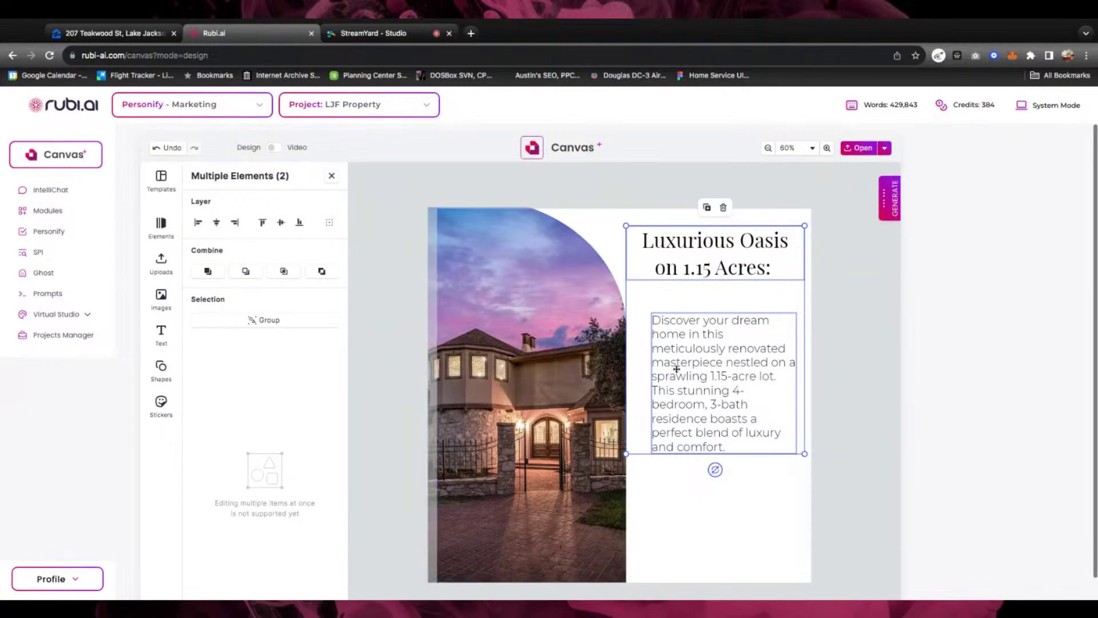
Line up the description's left edge with the headline and shift both text boxes right
{"action": "left_click", "coordinate": [610, 239]}
{"action": "left_click", "coordinate": [742, 197]}
{"action": "left_click", "coordinate": [705, 266]}
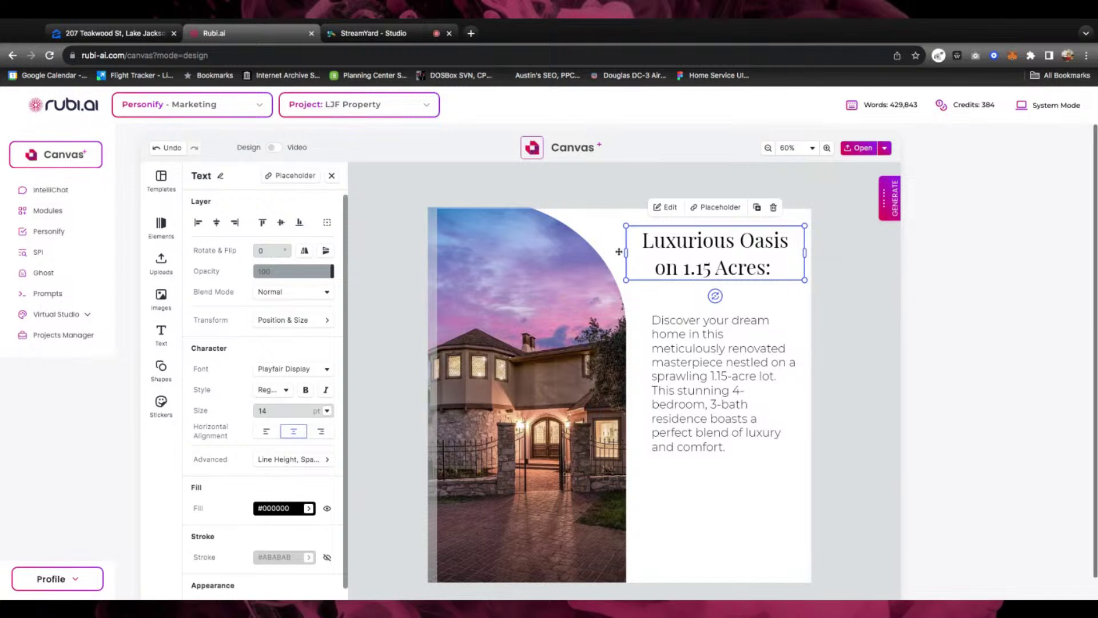
{"action": "left_click", "coordinate": [216, 223]}
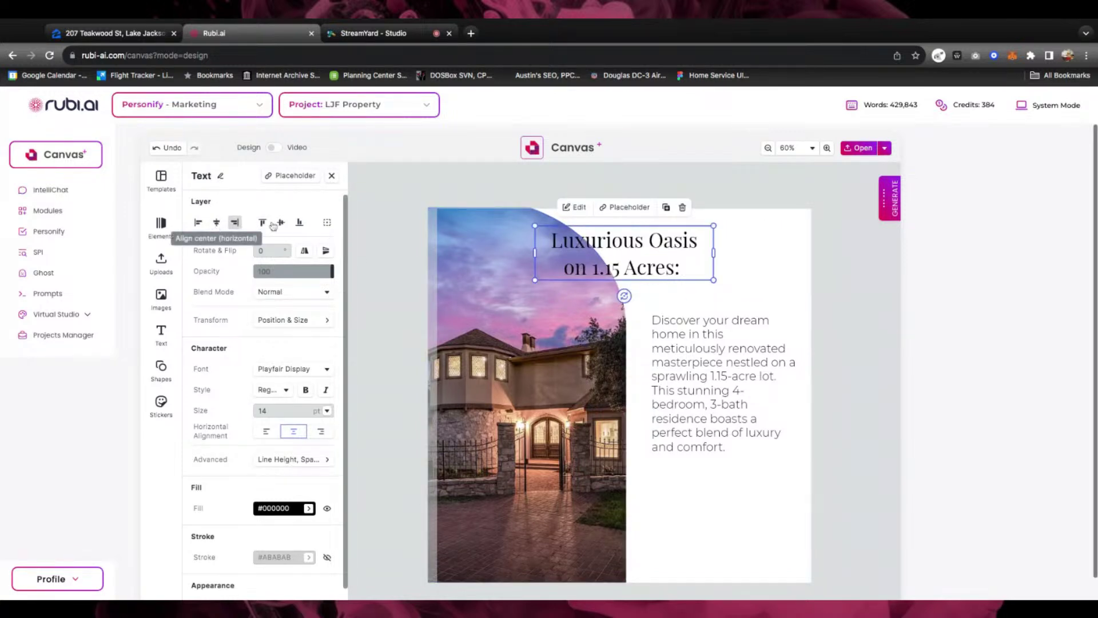
{"action": "key", "text": "ctrl+z"}
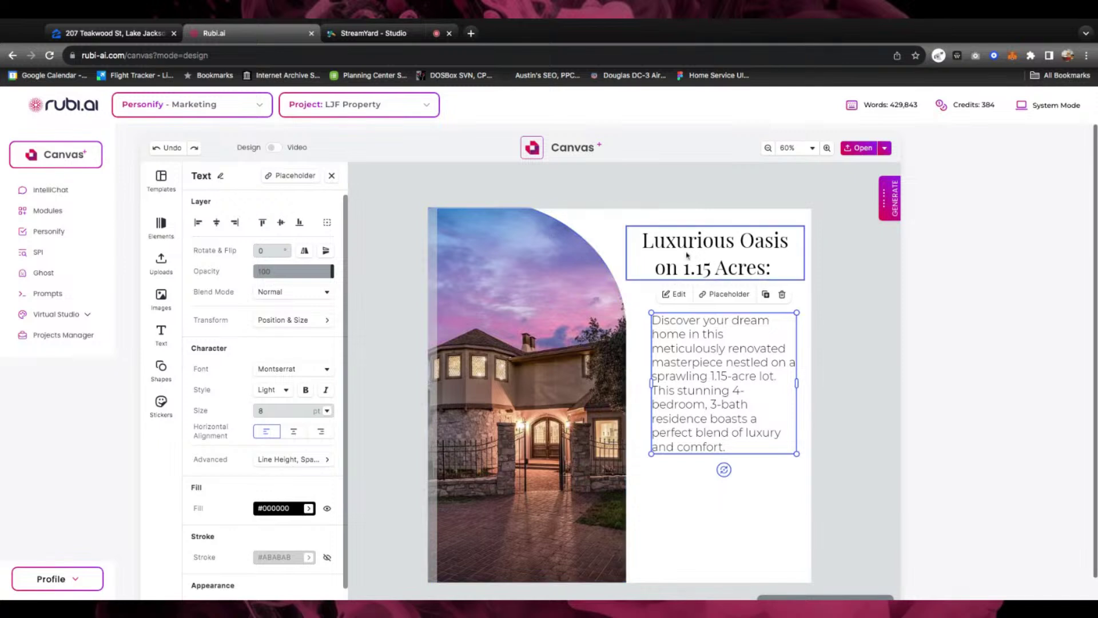
{"action": "left_click", "coordinate": [684, 255], "text": "shift"}
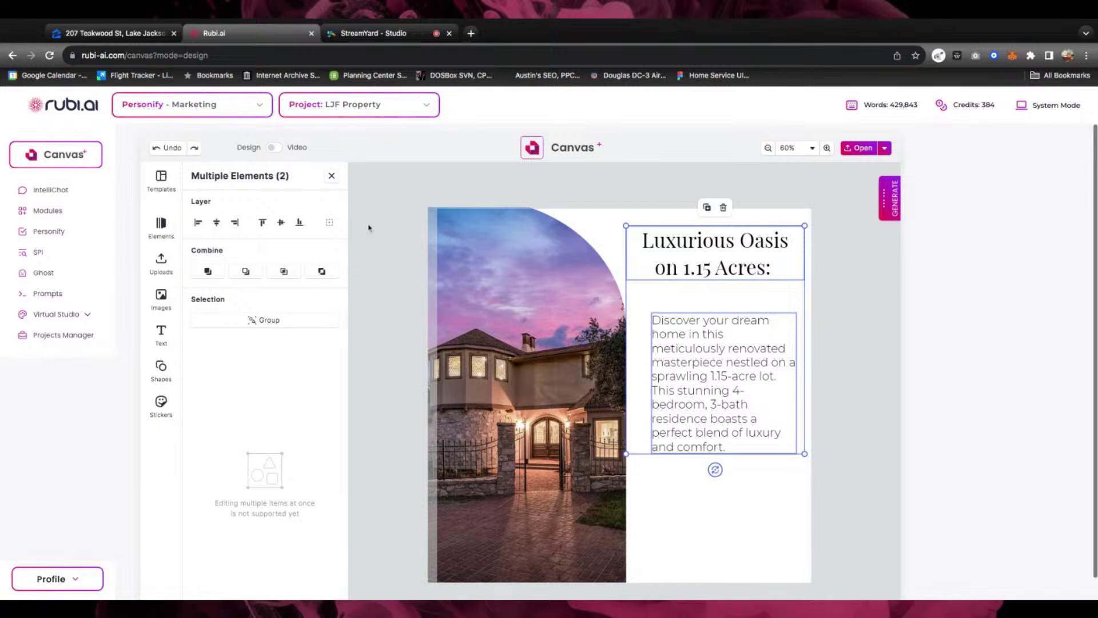
{"action": "left_click", "coordinate": [198, 222]}
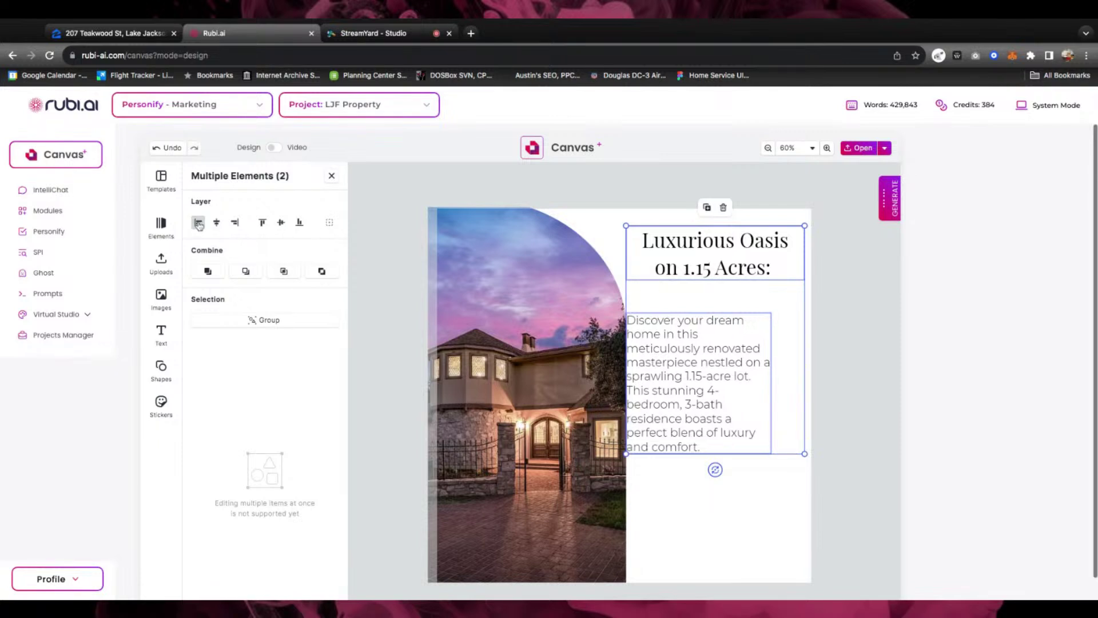
{"action": "left_click_drag", "start_coordinate": [665, 376], "coordinate": [668, 376]}
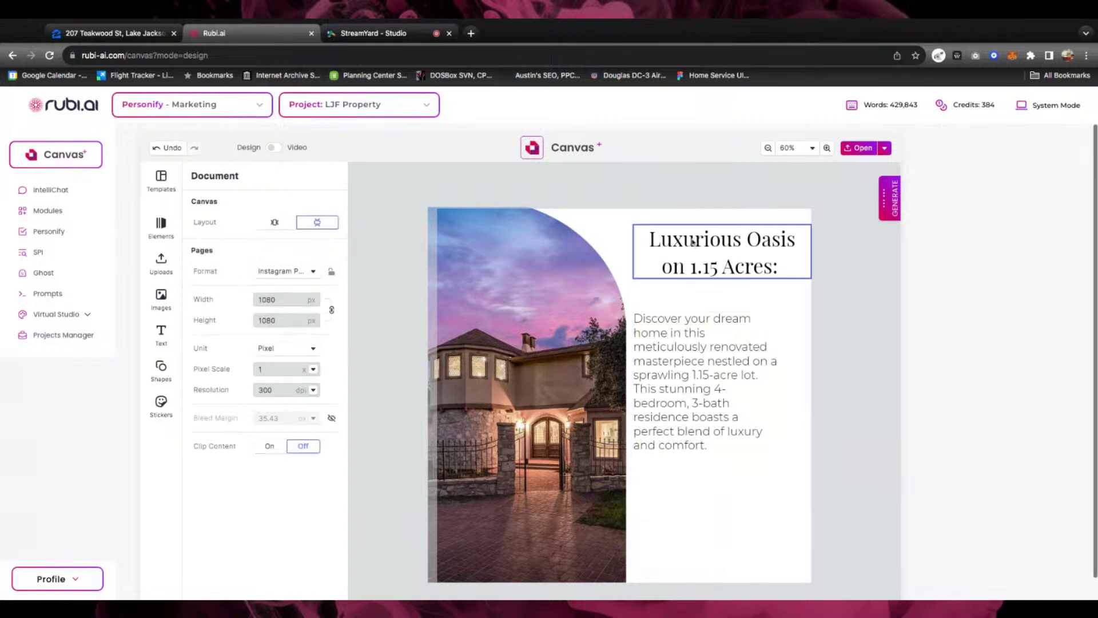
Narrow the headline box and move the description up closer beneath it
{"action": "left_click", "coordinate": [737, 247]}
{"action": "left_click", "coordinate": [816, 255]}
{"action": "left_click", "coordinate": [779, 243]}
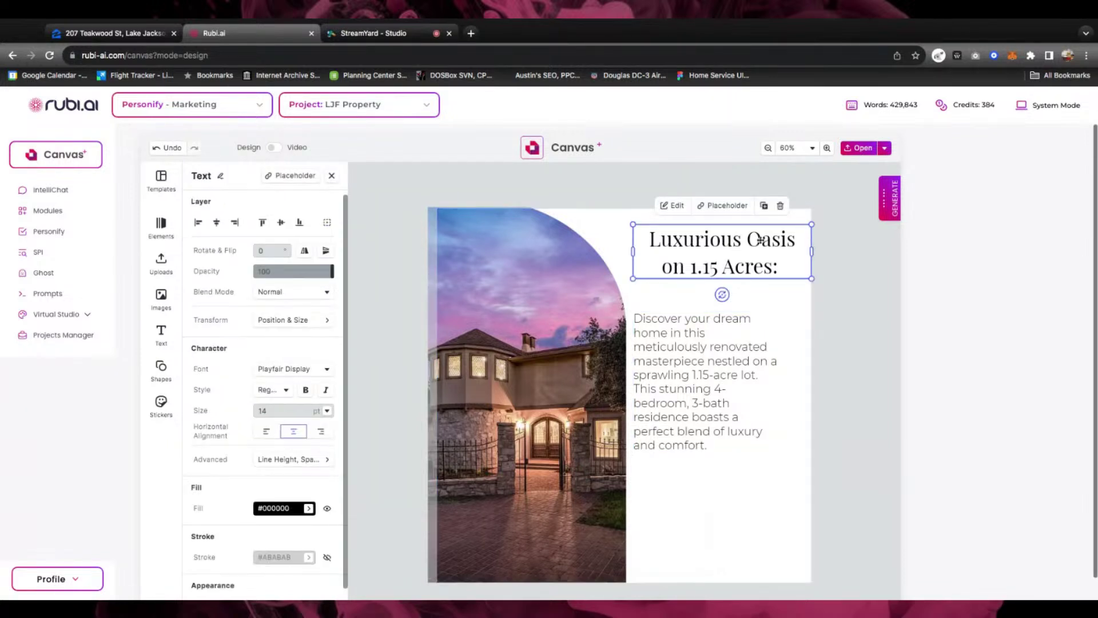
{"action": "left_click_drag", "start_coordinate": [812, 251], "coordinate": [785, 251]}
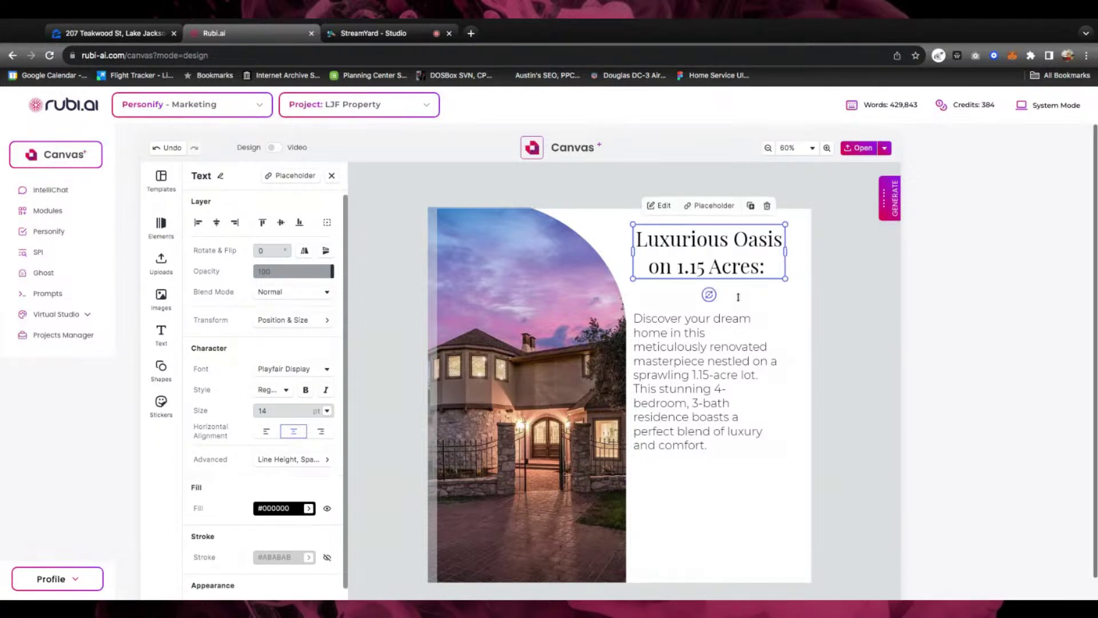
{"action": "left_click", "coordinate": [661, 338], "text": "shift"}
{"action": "left_click", "coordinate": [197, 223]}
{"action": "left_click", "coordinate": [869, 322]}
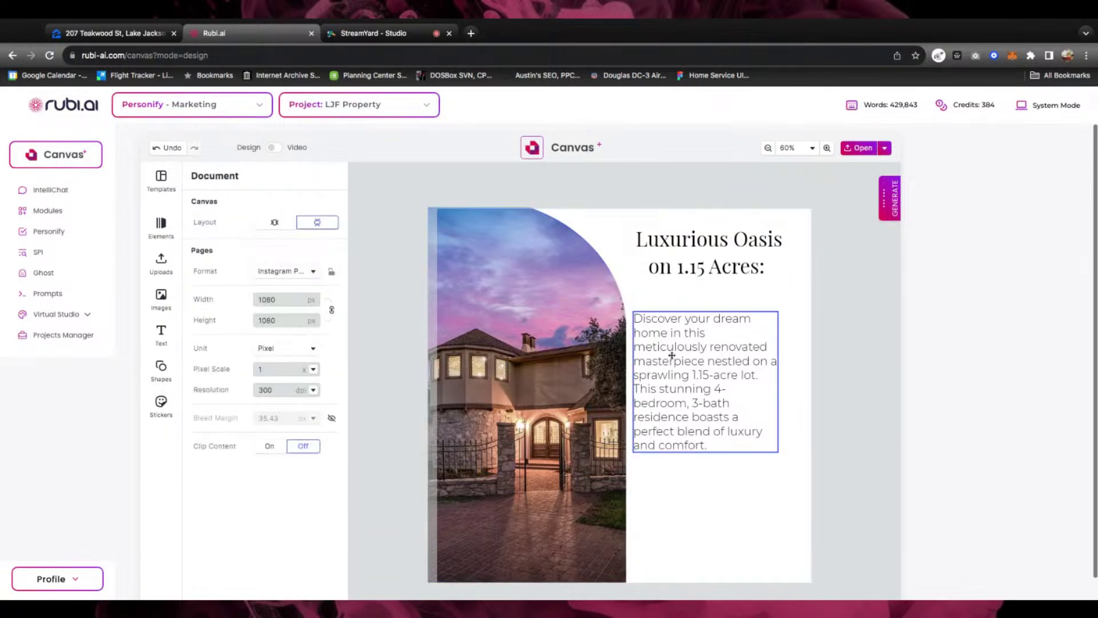
{"action": "left_click", "coordinate": [673, 357]}
{"action": "mouse_move", "coordinate": [673, 357]}
{"action": "left_mouse_down"}
{"action": "mouse_move", "coordinate": [682, 357]}
{"action": "mouse_move", "coordinate": [665, 351]}
{"action": "left_mouse_up"}
{"action": "key", "text": "ctrl+a"}
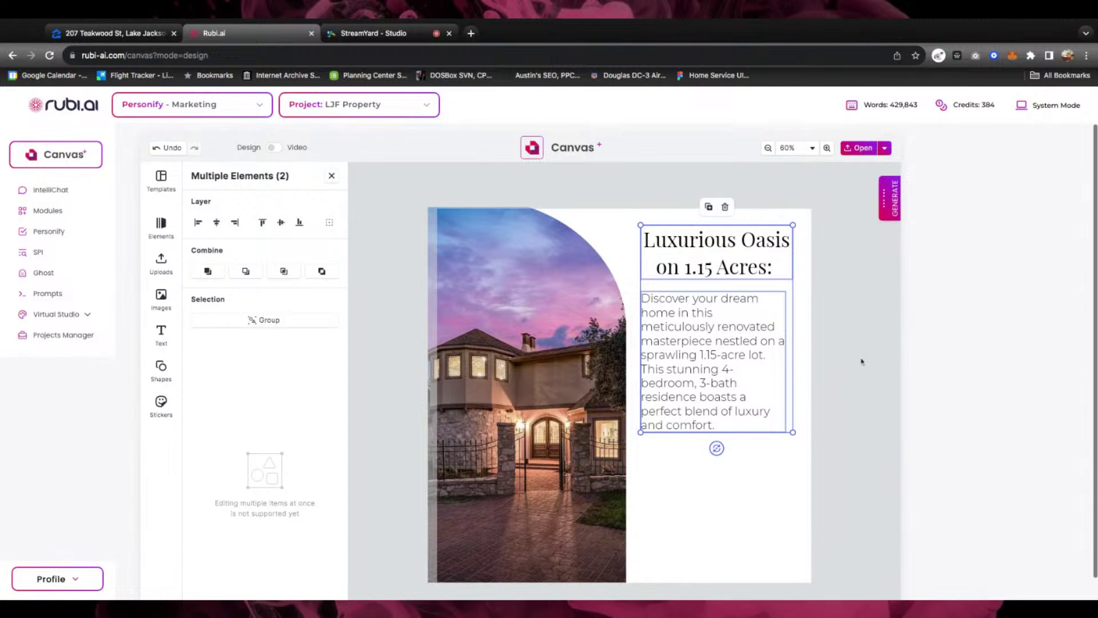
{"action": "left_click", "coordinate": [862, 362]}
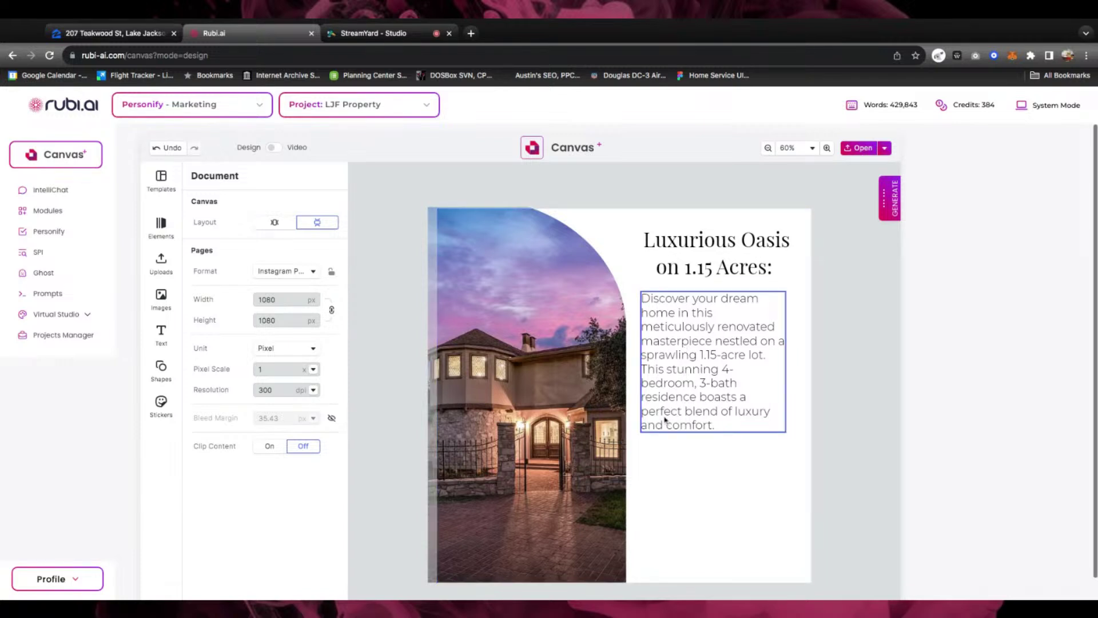
Check the Zillow property listing, then return to the canvas design
{"action": "left_click", "coordinate": [685, 470]}
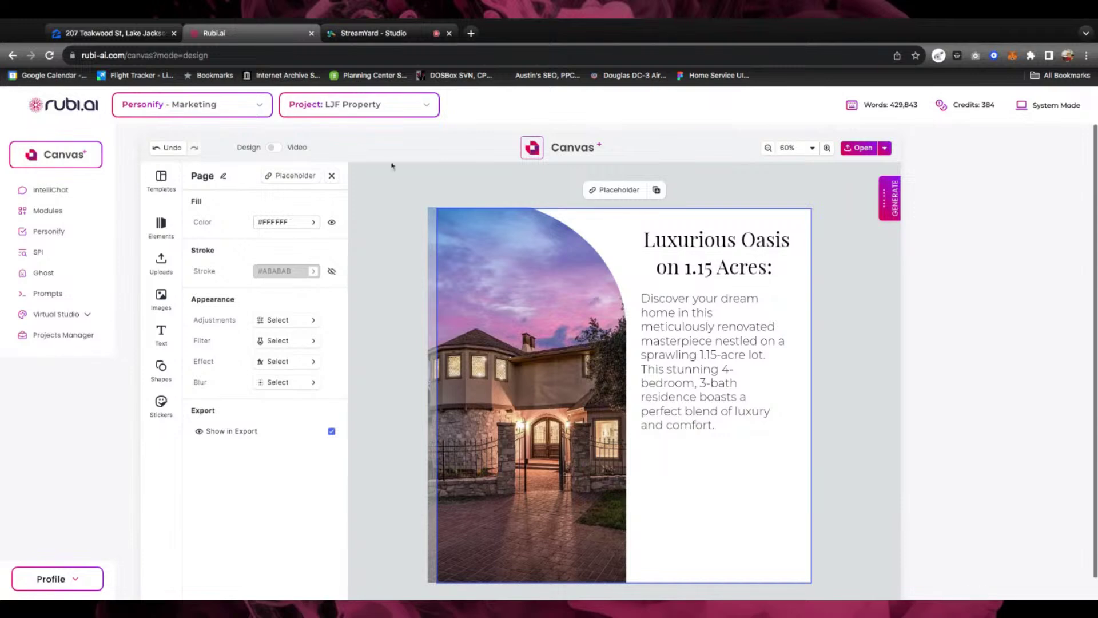
{"action": "left_click", "coordinate": [115, 32]}
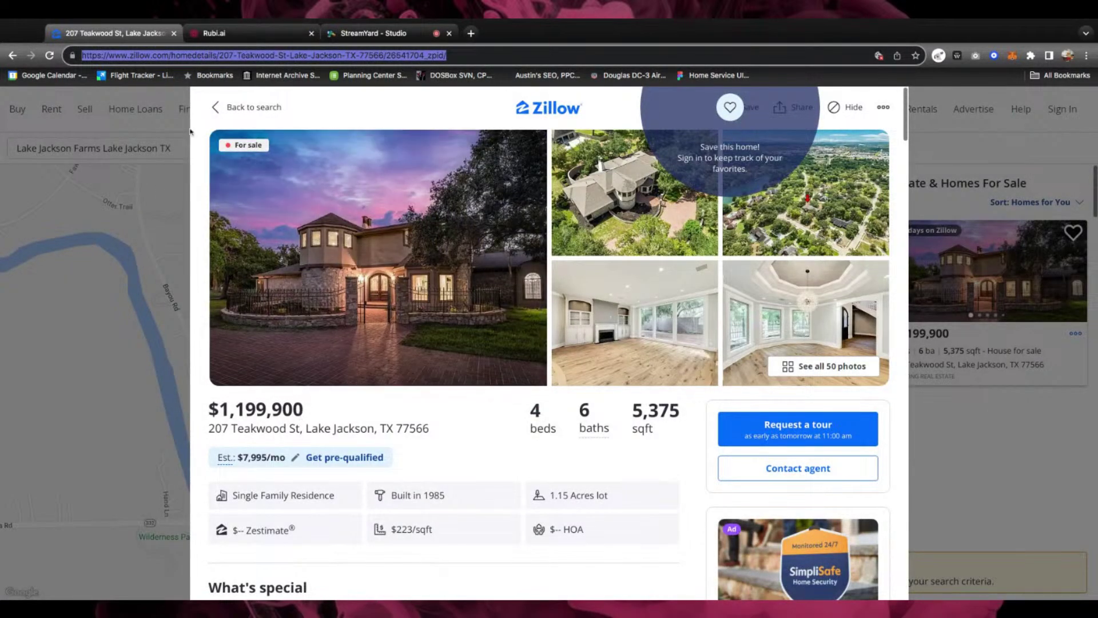
{"action": "left_click", "coordinate": [261, 34]}
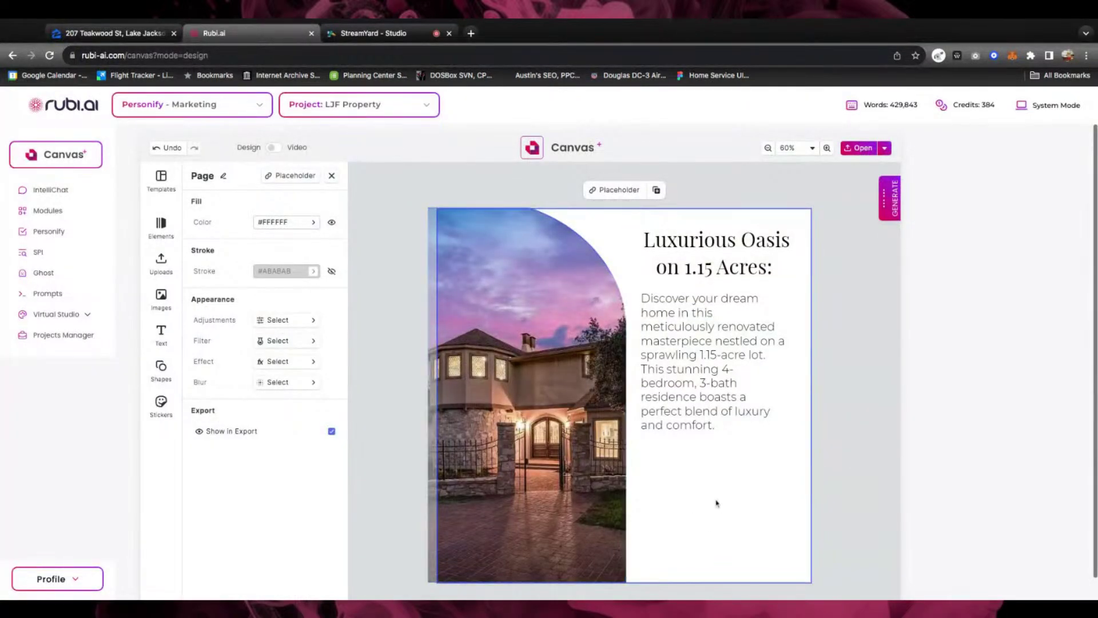
Add a heading under the description and type the price $1,199,000
{"action": "left_click", "coordinate": [163, 329]}
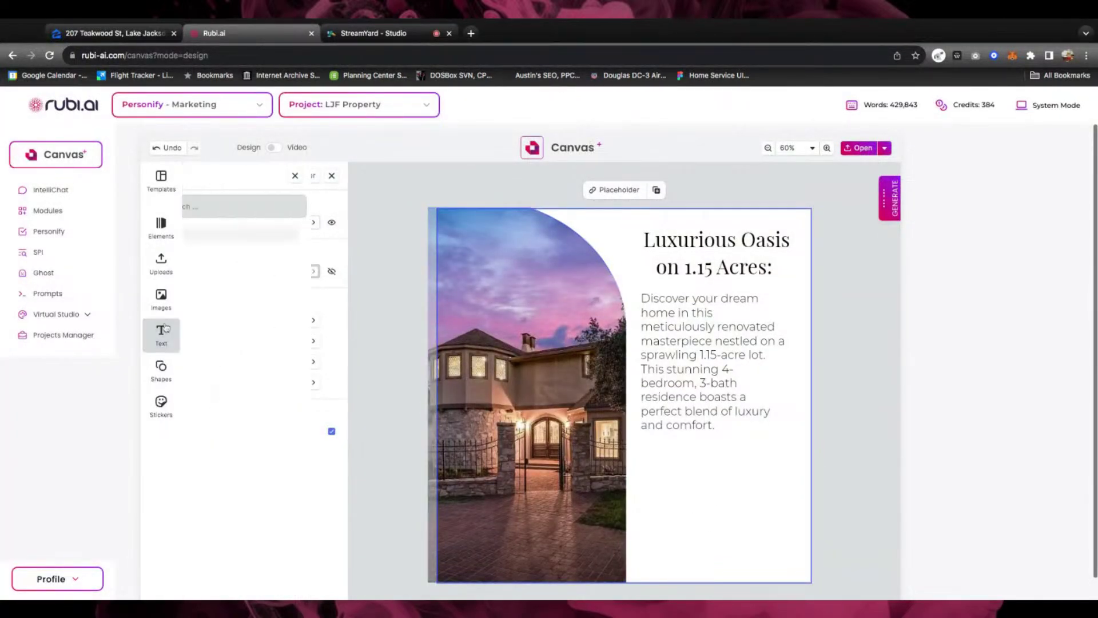
{"action": "left_click", "coordinate": [262, 247]}
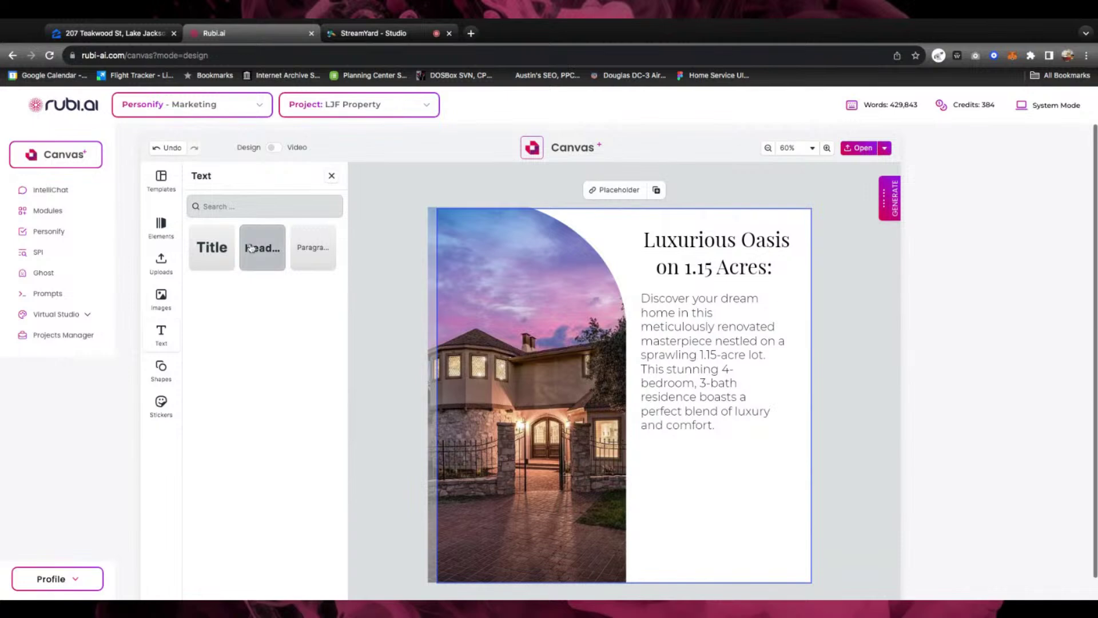
{"action": "left_click_drag", "start_coordinate": [562, 397], "coordinate": [670, 454]}
{"action": "double_click", "coordinate": [671, 454]}
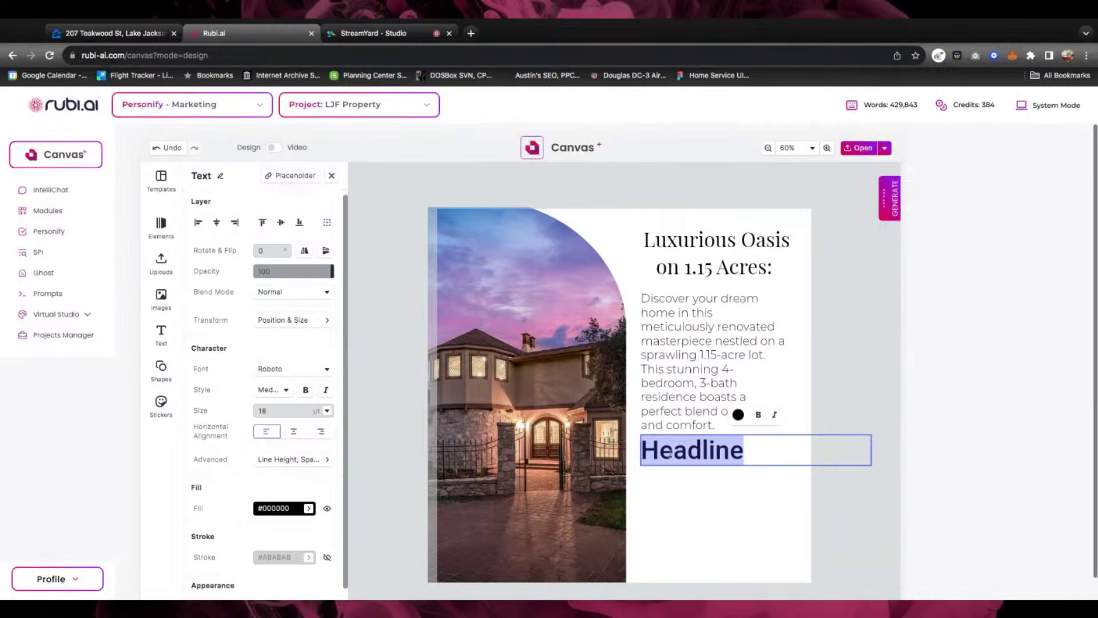
{"action": "type", "text": "$1,1"}
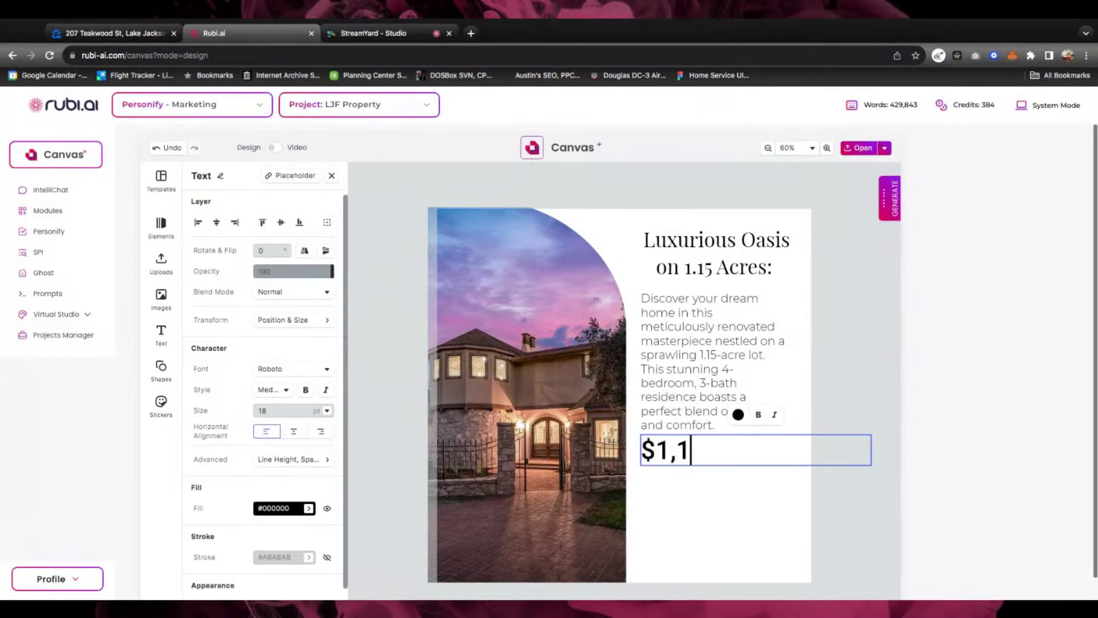
{"action": "type", "text": "99,000"}
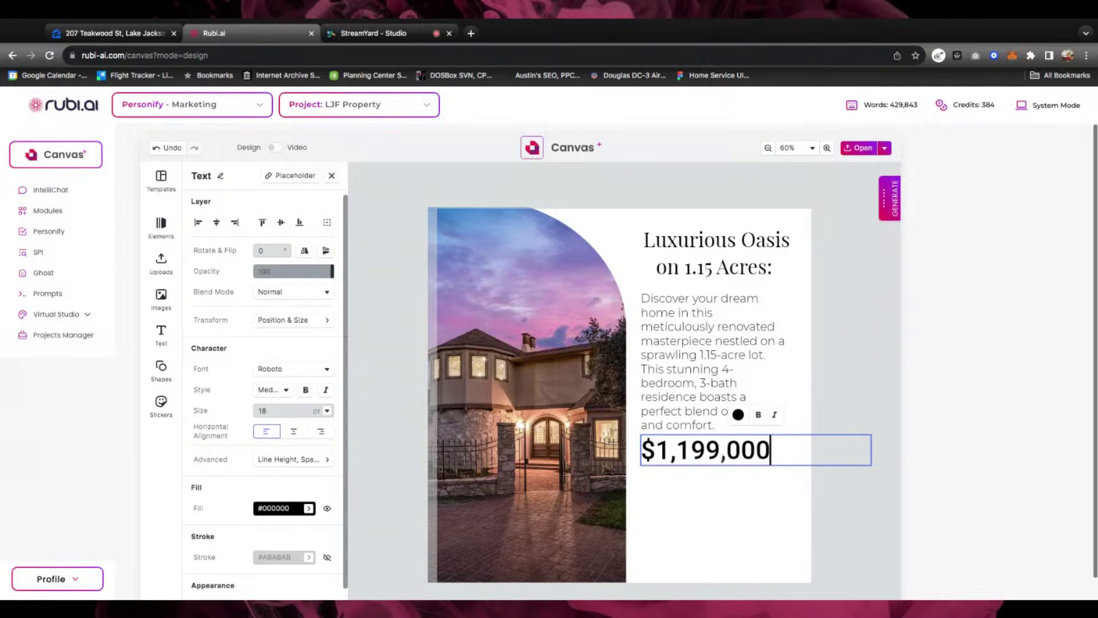
Set the price text in Montserrat SemiBold
{"action": "triple_click", "coordinate": [723, 455]}
{"action": "double_click", "coordinate": [722, 453]}
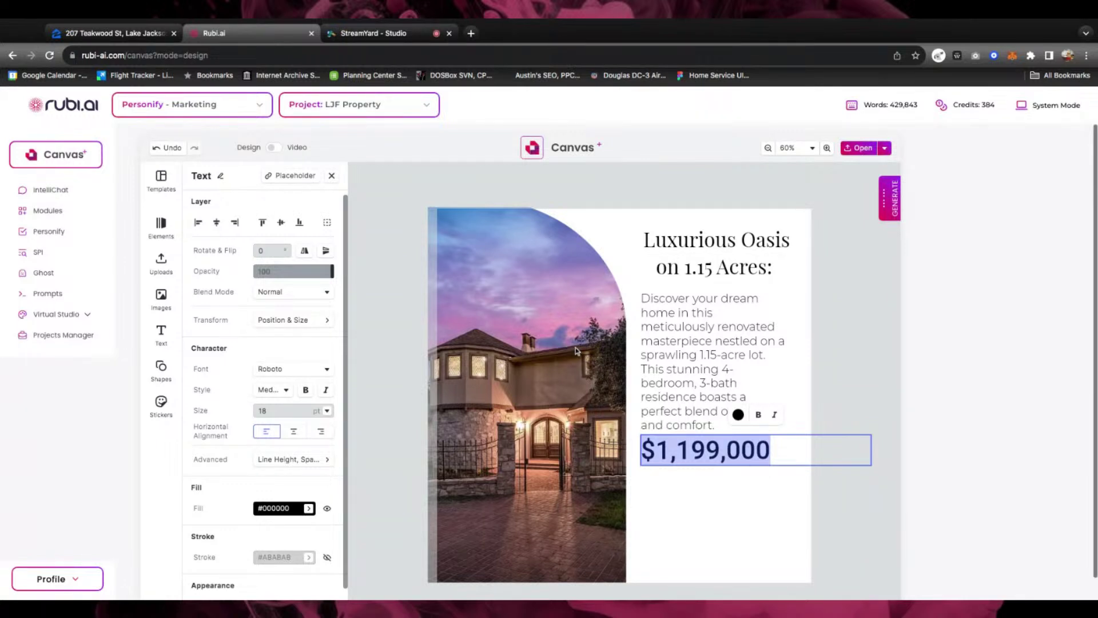
{"action": "left_click", "coordinate": [274, 370]}
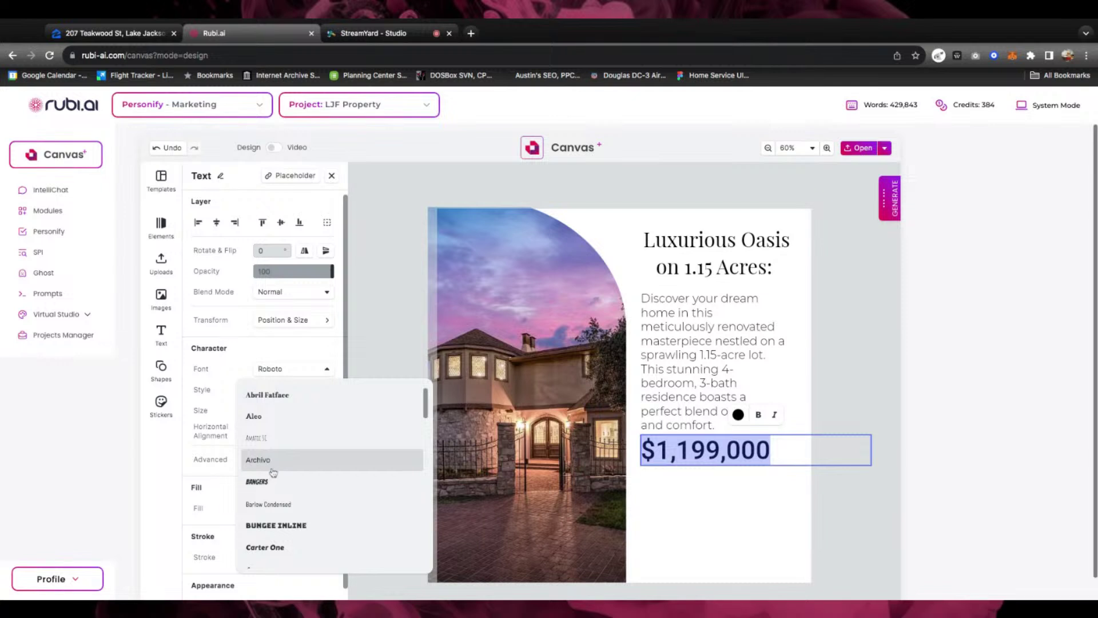
{"action": "scroll", "coordinate": [266, 463], "scroll_direction": "down", "scroll_amount": 2}
{"action": "scroll", "coordinate": [265, 463], "scroll_direction": "down", "scroll_amount": 4}
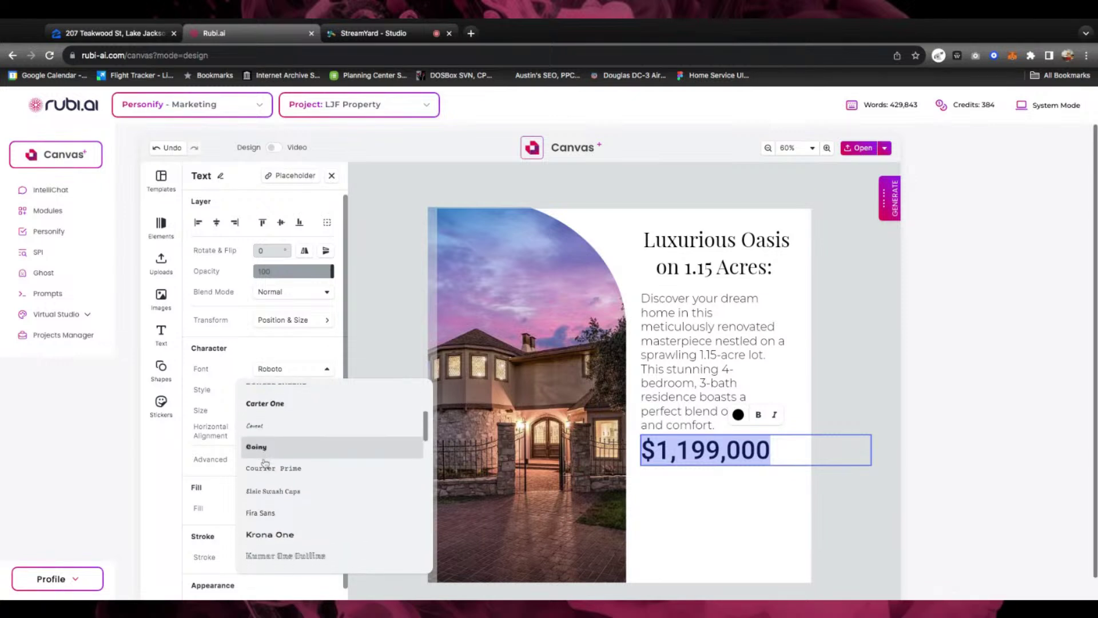
{"action": "scroll", "coordinate": [265, 463], "scroll_direction": "down", "scroll_amount": 3}
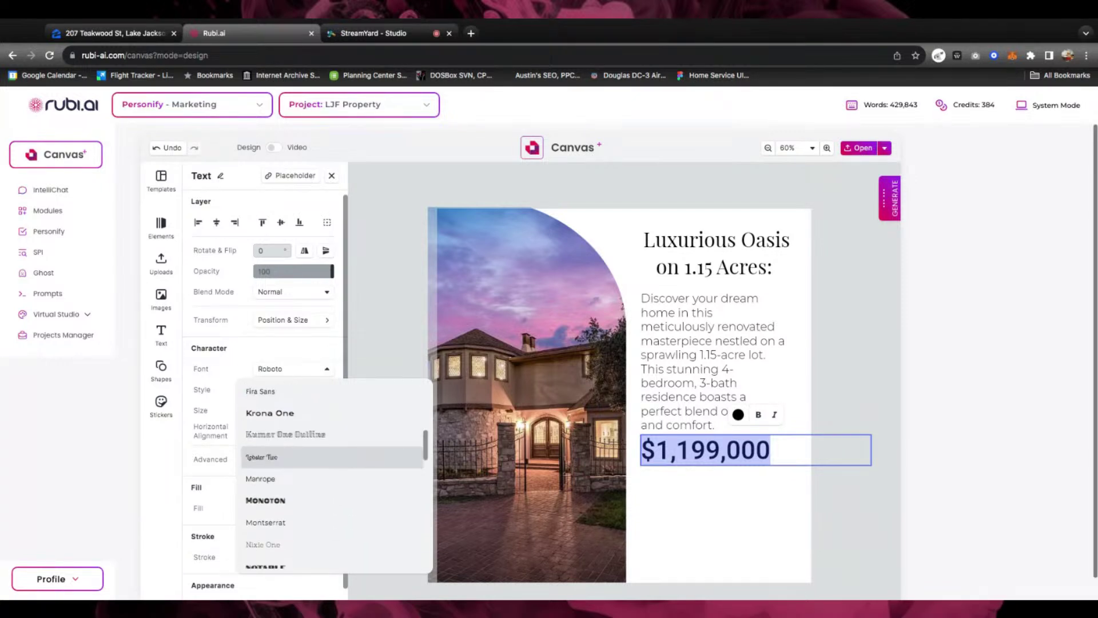
{"action": "scroll", "coordinate": [265, 438], "scroll_direction": "down", "scroll_amount": 4}
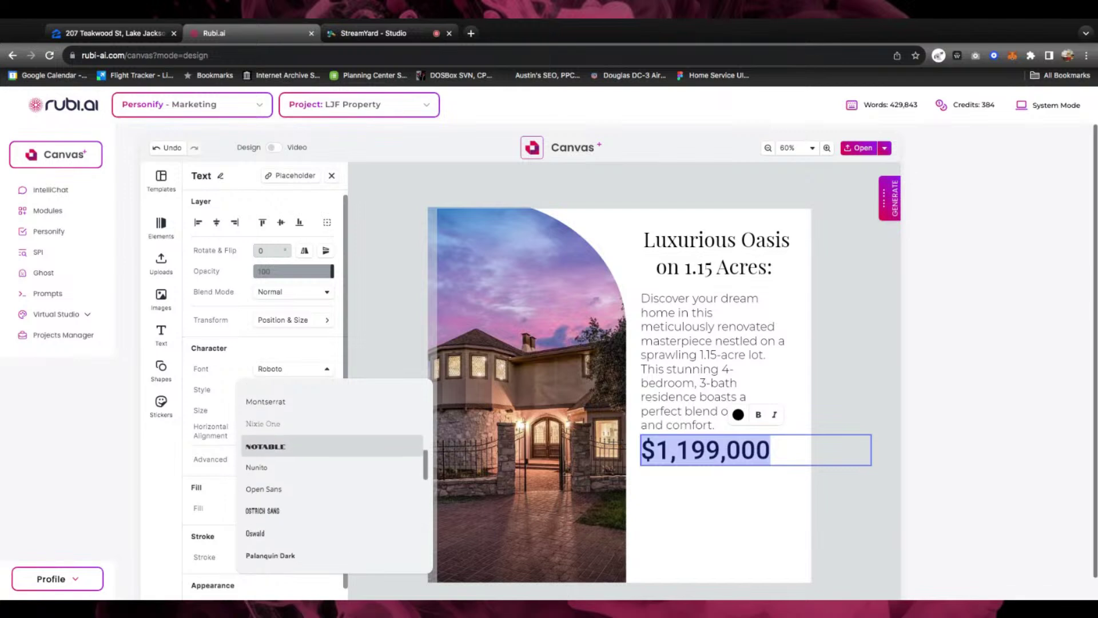
{"action": "scroll", "coordinate": [265, 446], "scroll_direction": "down", "scroll_amount": 3}
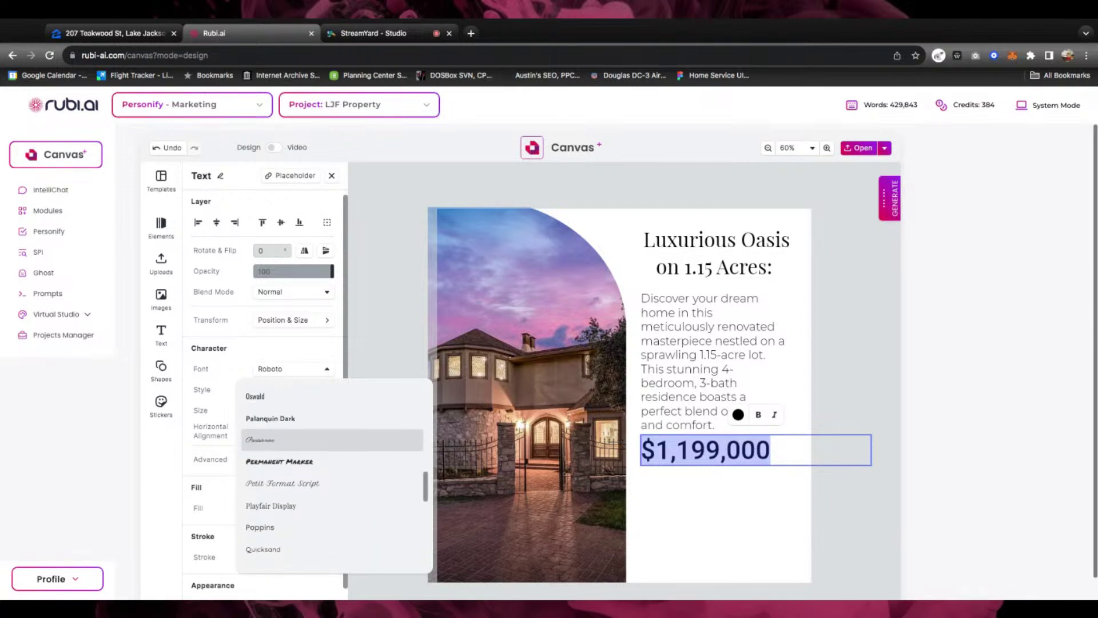
{"action": "scroll", "coordinate": [332, 475], "scroll_direction": "up", "scroll_amount": 5}
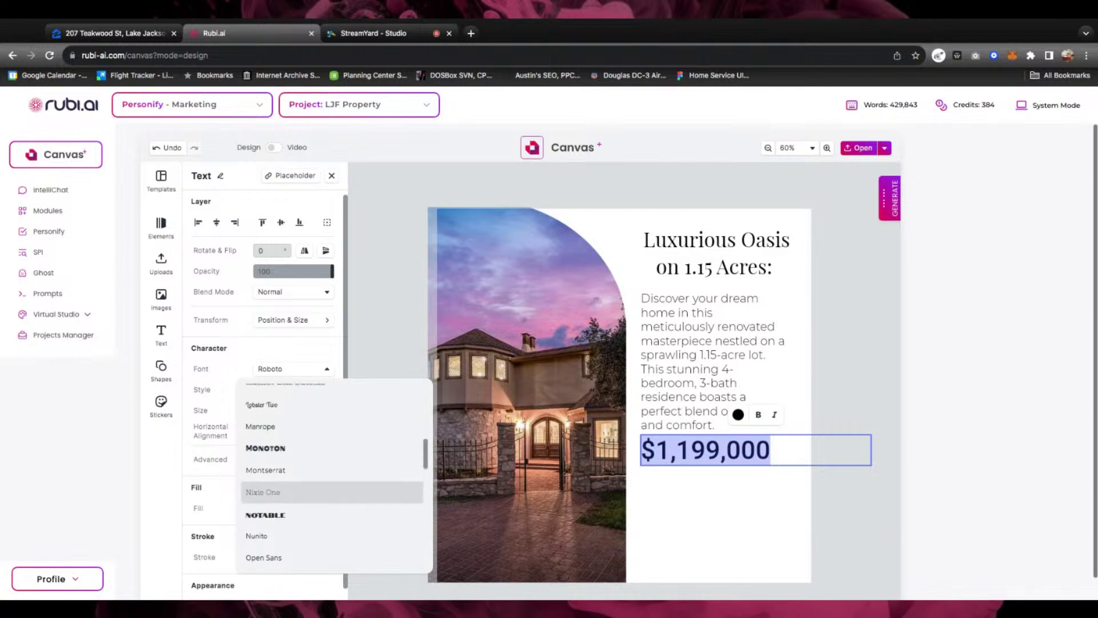
{"action": "left_click", "coordinate": [286, 477]}
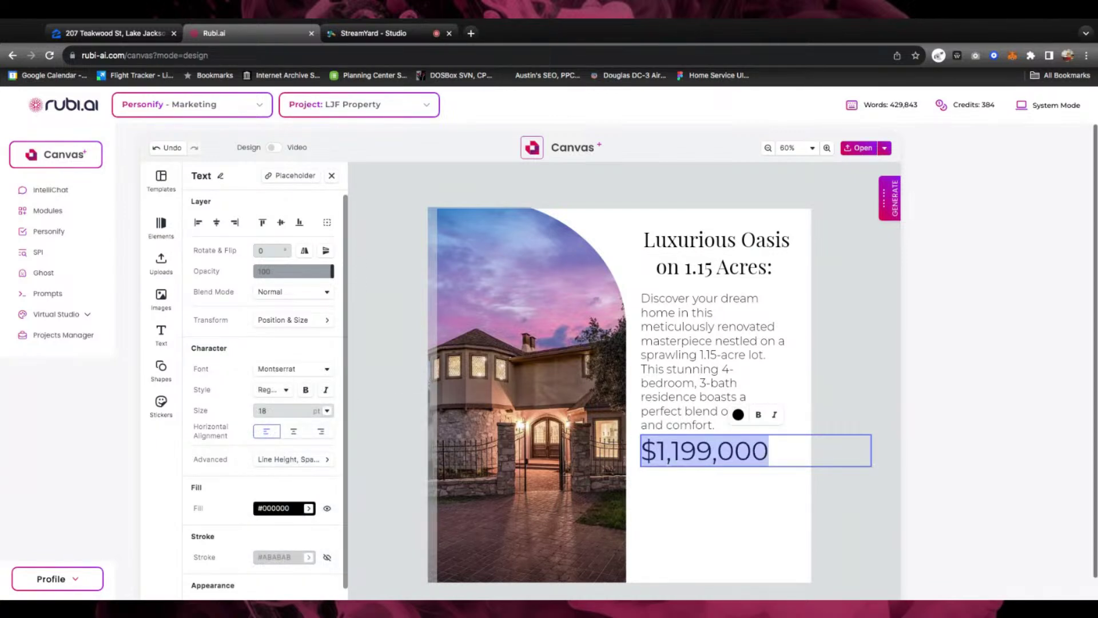
{"action": "left_click", "coordinate": [286, 390]}
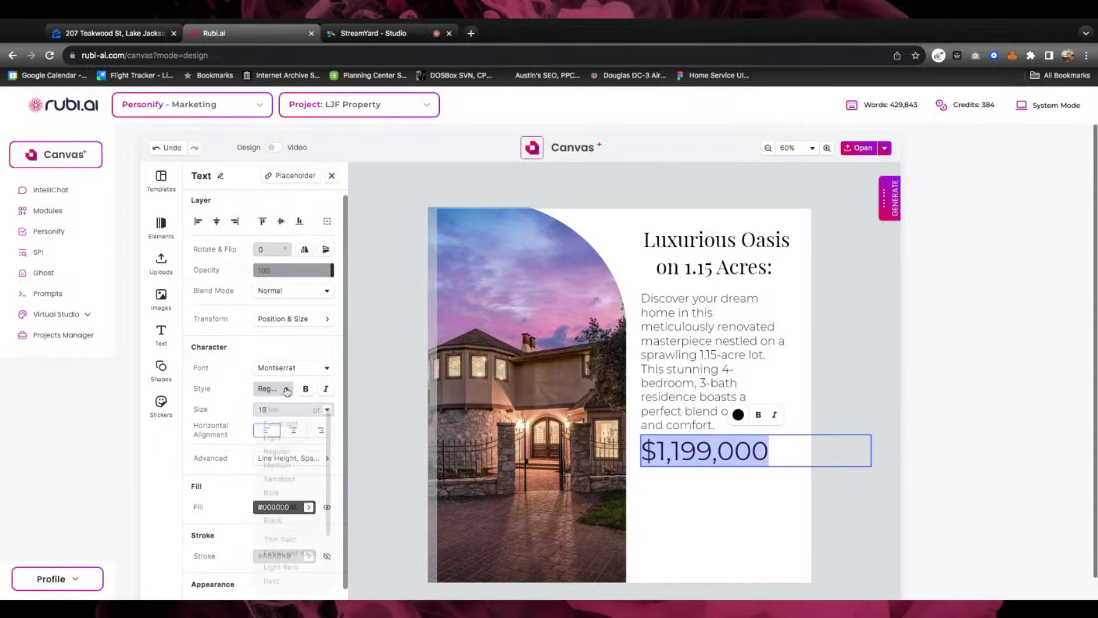
{"action": "left_click", "coordinate": [267, 480]}
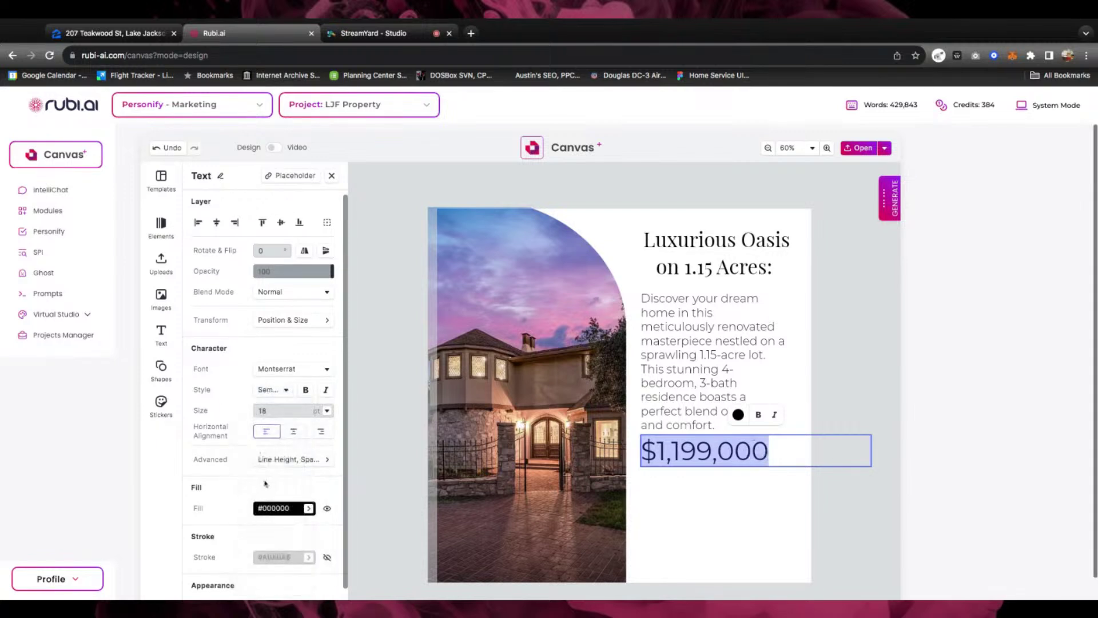
{"action": "left_click", "coordinate": [839, 341]}
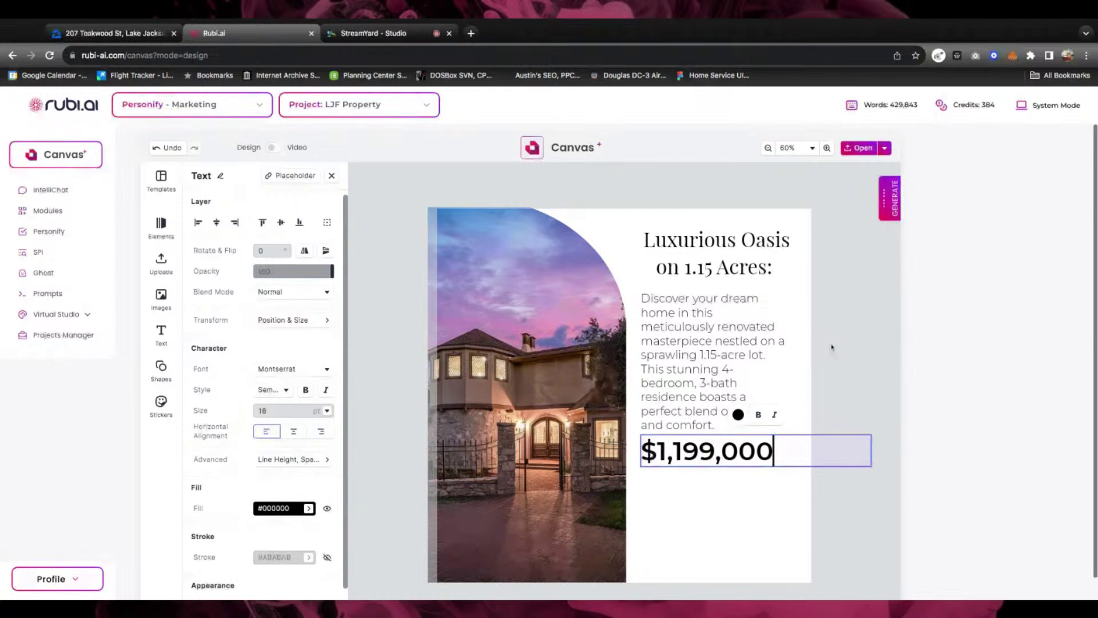
{"action": "left_click", "coordinate": [837, 412]}
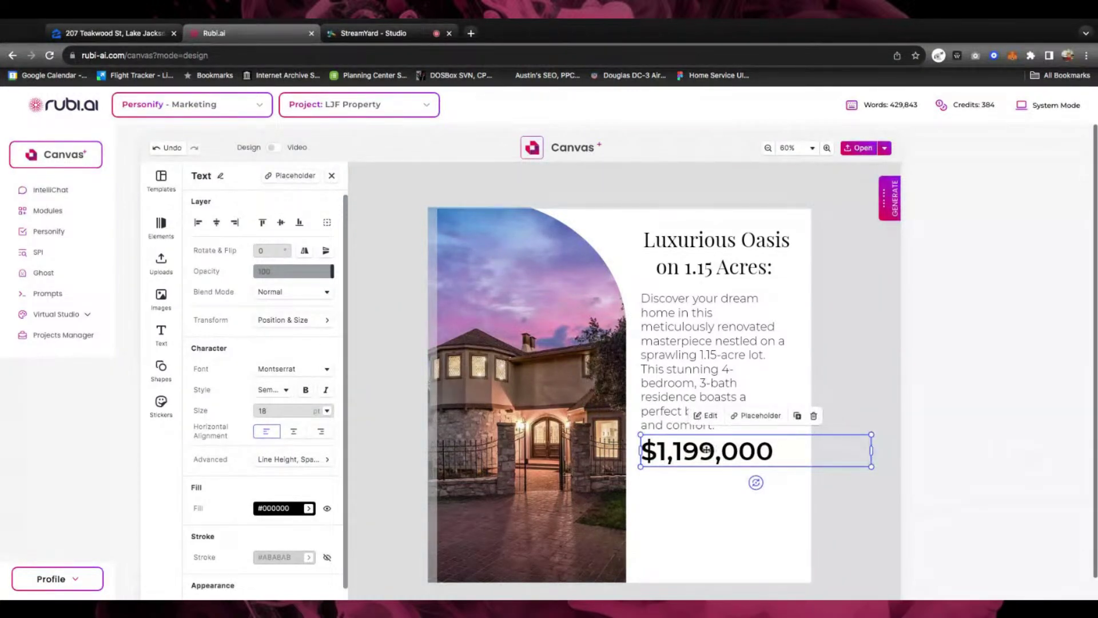
{"action": "left_click", "coordinate": [840, 382]}
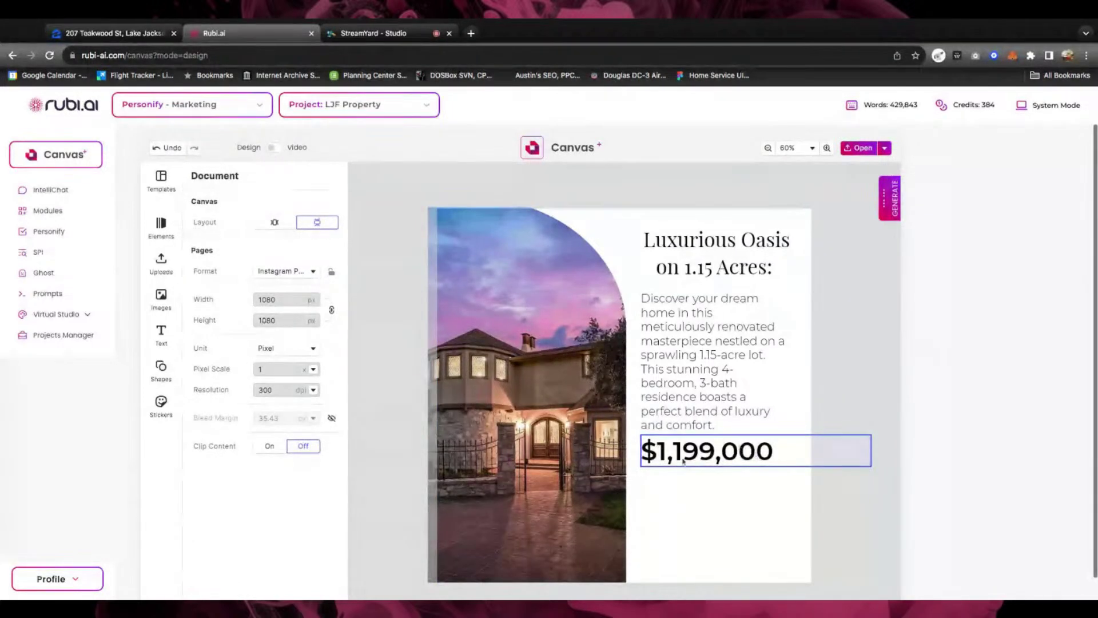
Add a paragraph under the price reading 'Reduced by $49,000'
{"action": "left_click", "coordinate": [698, 511]}
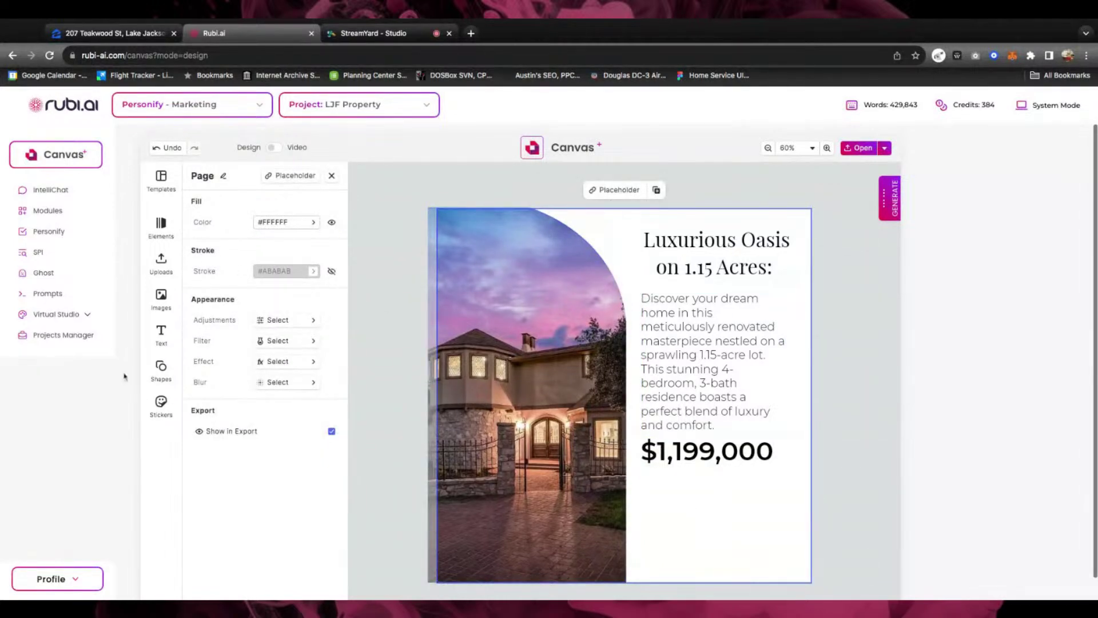
{"action": "left_click", "coordinate": [172, 330]}
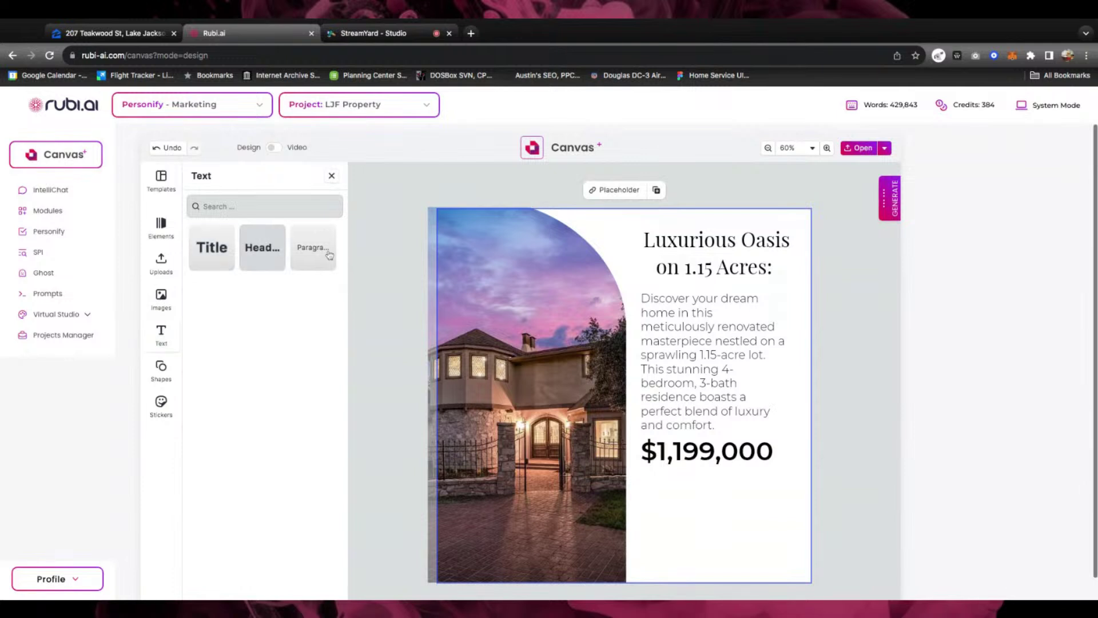
{"action": "left_click", "coordinate": [322, 268]}
{"action": "left_click_drag", "start_coordinate": [558, 378], "coordinate": [693, 478]}
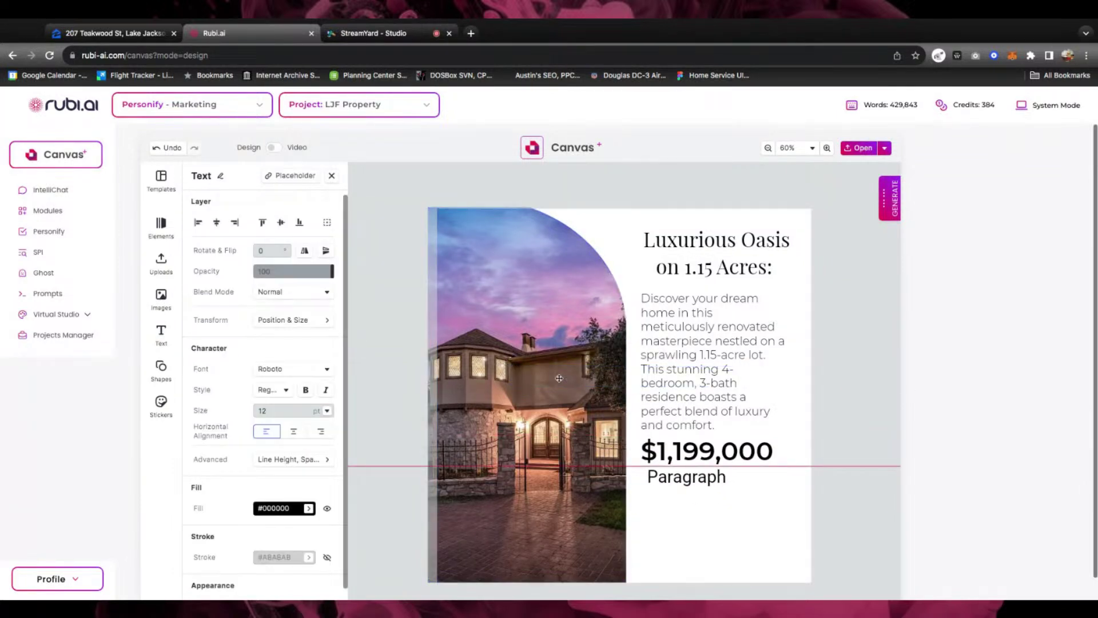
{"action": "left_click", "coordinate": [686, 477]}
{"action": "double_click", "coordinate": [684, 478]}
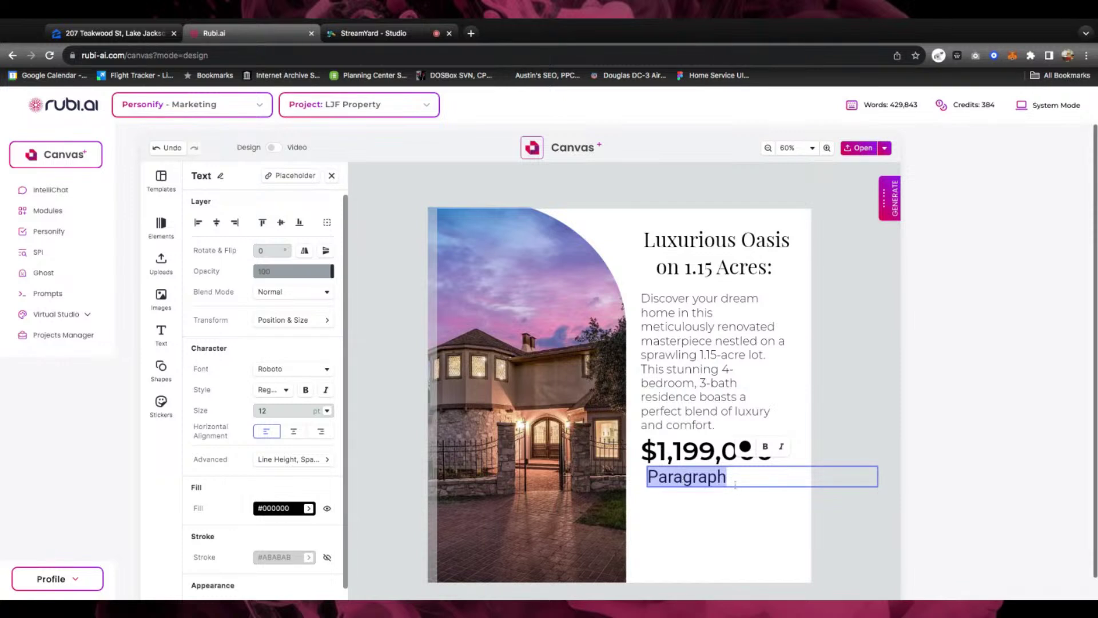
{"action": "type", "text": "Rde"}
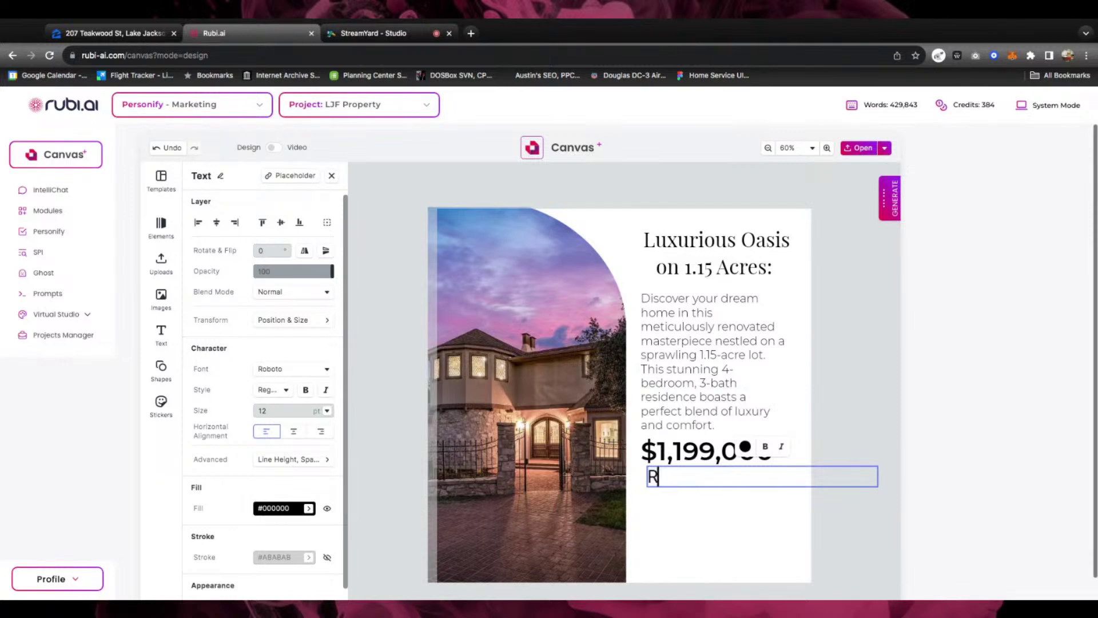
{"action": "key", "text": "BackSpace"}
{"action": "key", "text": "BackSpace"}
{"action": "type", "text": "i"}
{"action": "key", "text": "BackSpace"}
{"action": "type", "text": "educed from"}
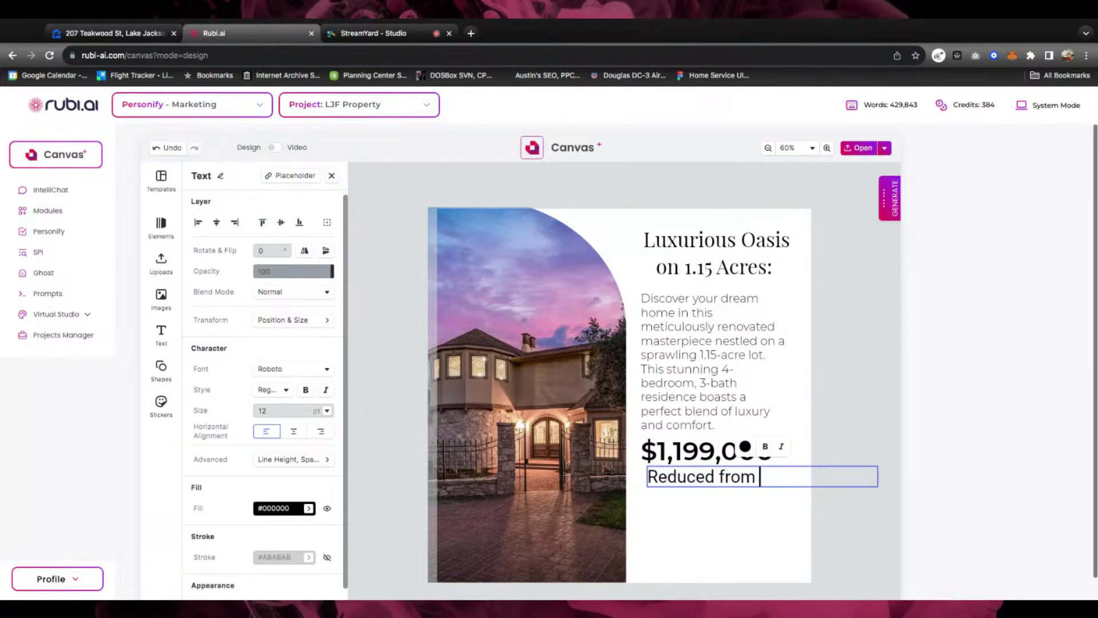
{"action": "key", "text": "BackSpace"}
{"action": "key", "text": "BackSpace"}
{"action": "key", "text": "BackSpace"}
{"action": "key", "text": "BackSpace"}
{"action": "key", "text": "BackSpace"}
{"action": "type", "text": "by $49,"}
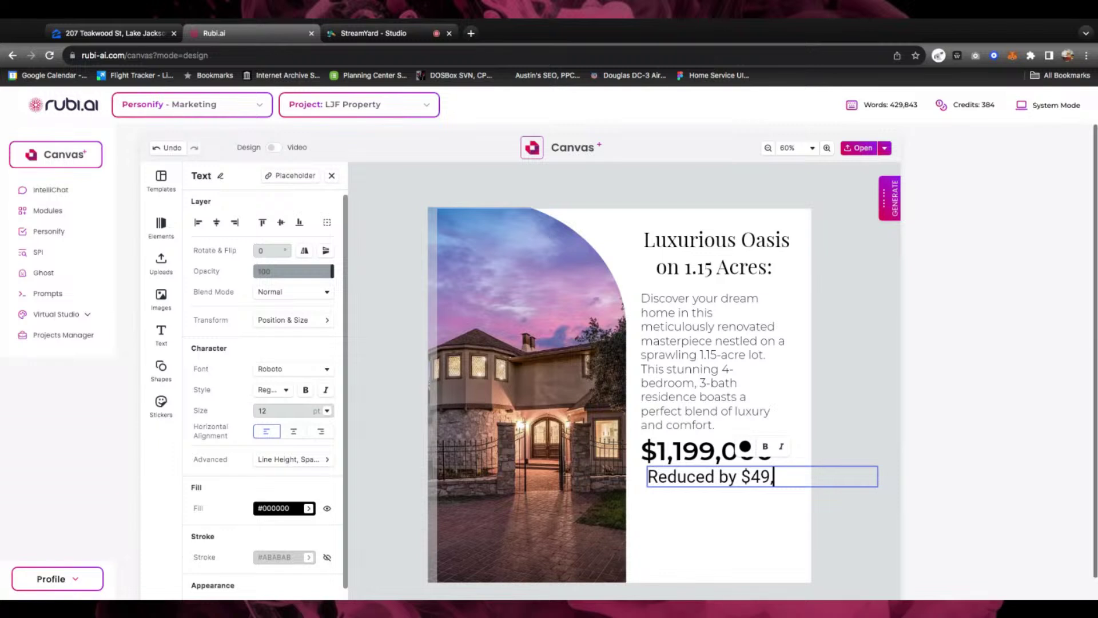
{"action": "type", "text": "000"}
Set the reduction line in regular-weight Montserrat at 10 pt
{"action": "triple_click", "coordinate": [760, 479]}
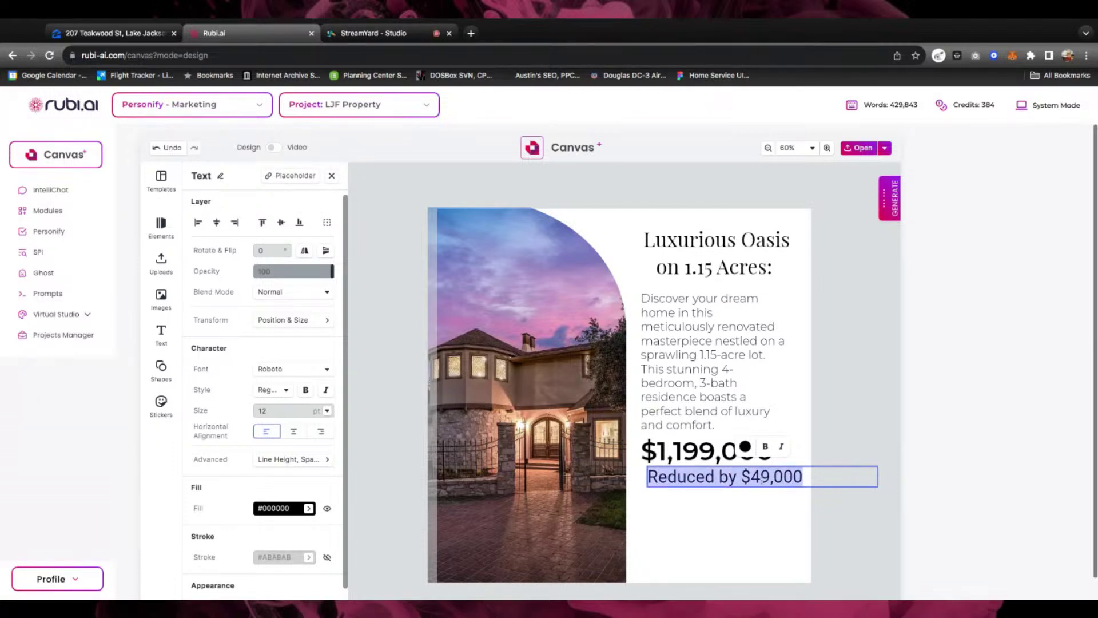
{"action": "left_click", "coordinate": [292, 368]}
{"action": "scroll", "coordinate": [292, 452], "scroll_direction": "down", "scroll_amount": 10}
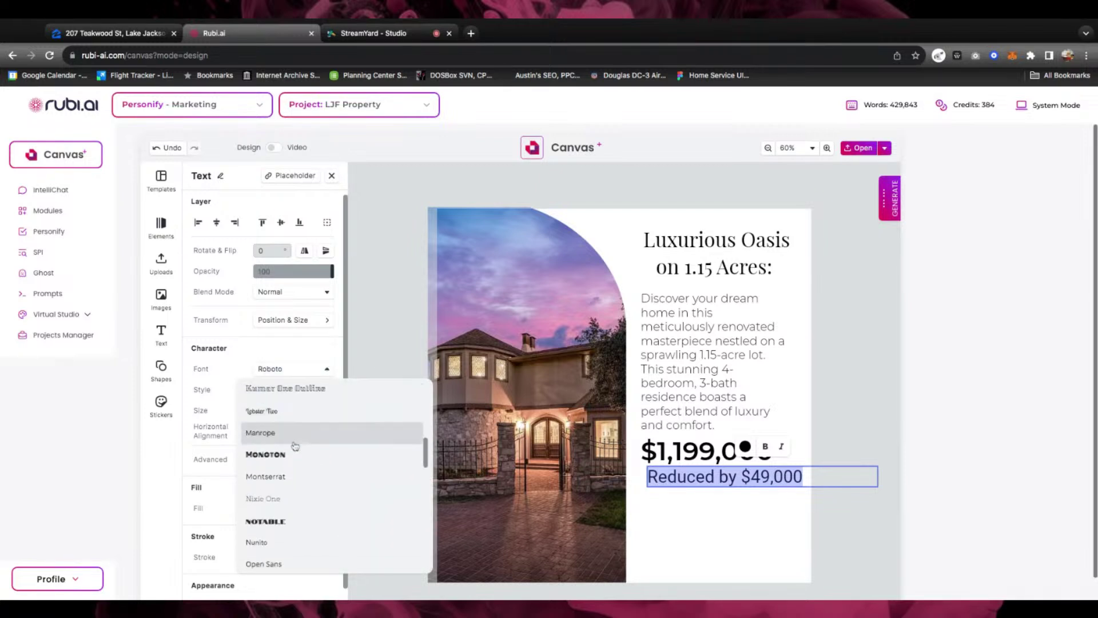
{"action": "left_click", "coordinate": [275, 461]}
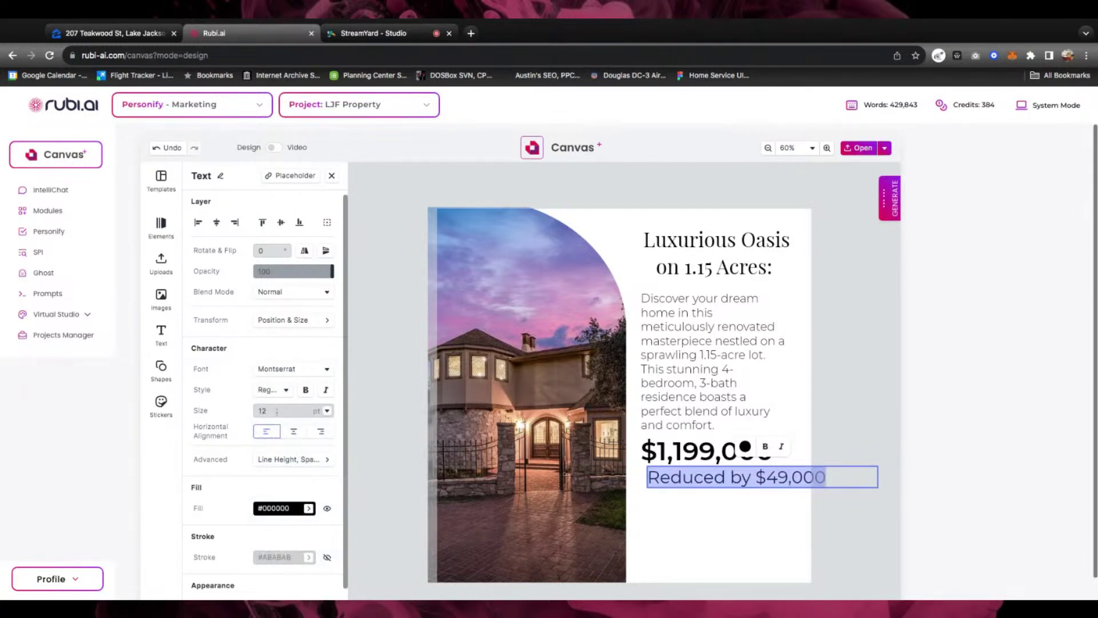
{"action": "left_click", "coordinate": [285, 390]}
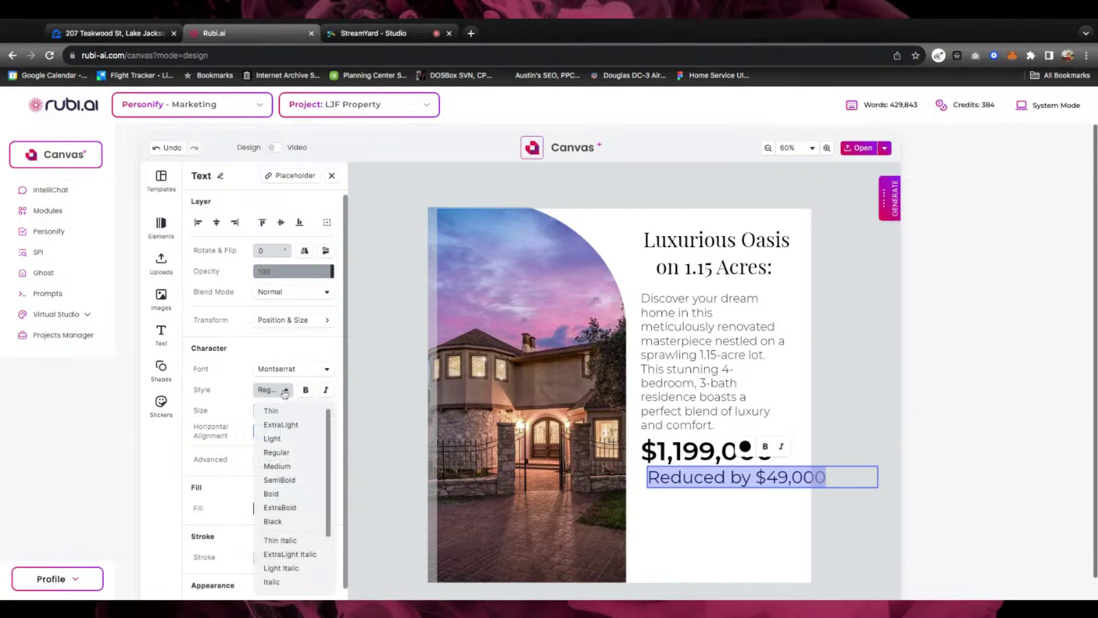
{"action": "left_click", "coordinate": [278, 454]}
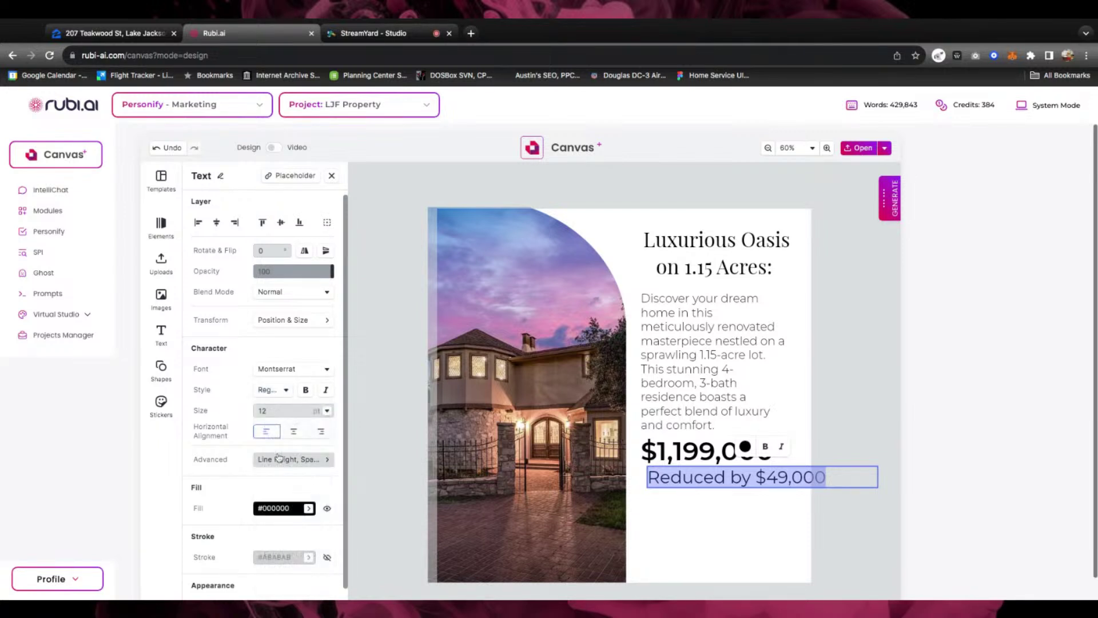
{"action": "left_click", "coordinate": [318, 412]}
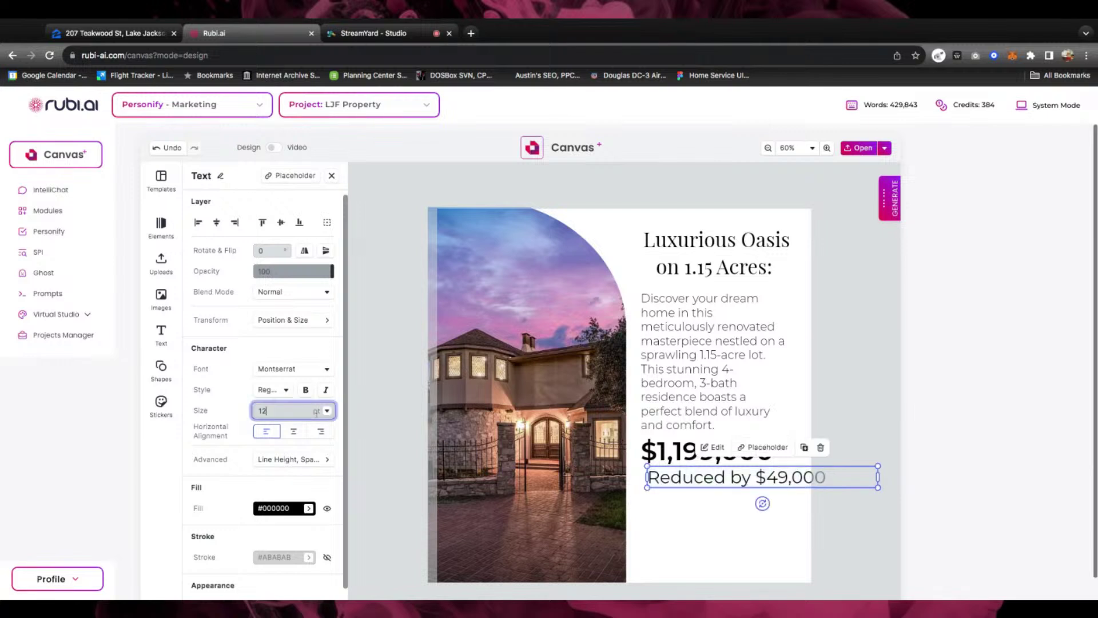
{"action": "left_click", "coordinate": [327, 411]}
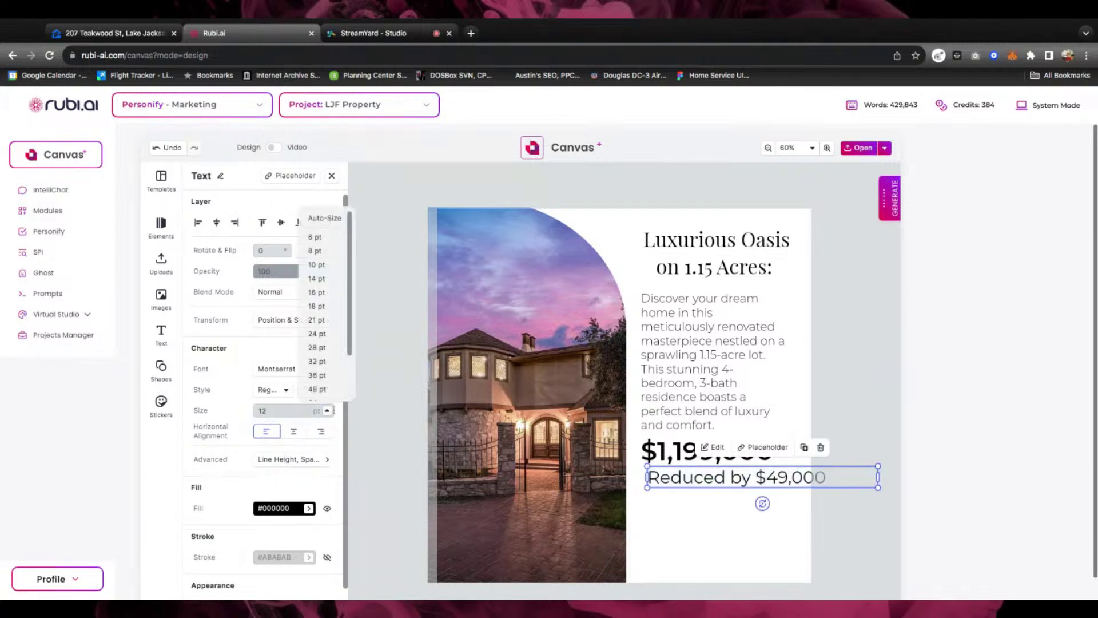
{"action": "left_click", "coordinate": [316, 264]}
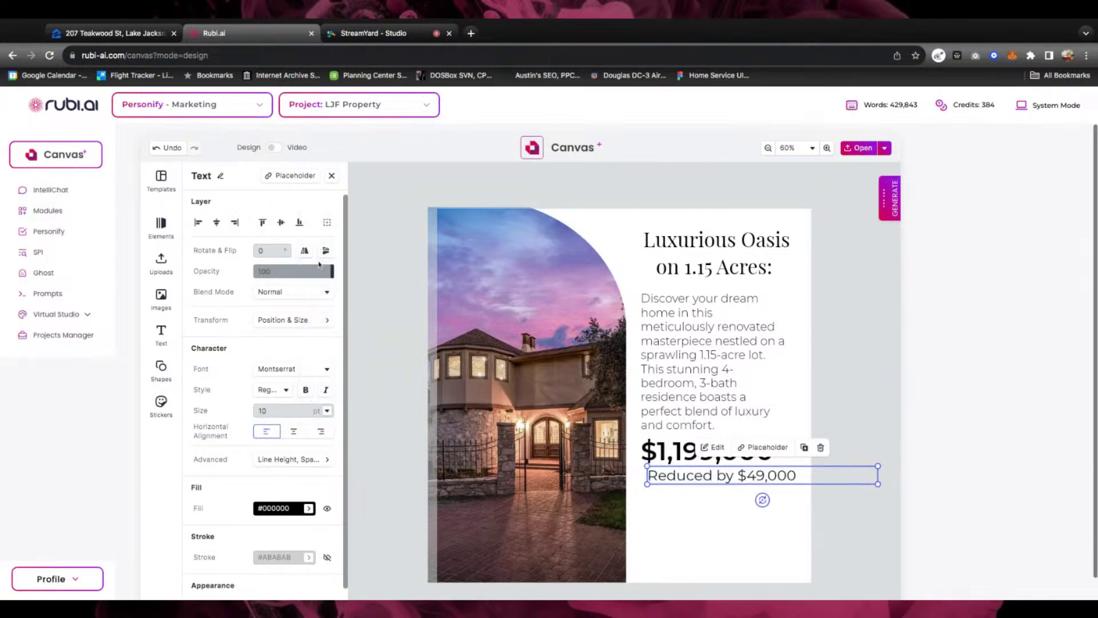
Align the reduction line with the price's left edge
{"action": "left_click", "coordinate": [688, 507]}
{"action": "left_click_drag", "start_coordinate": [701, 480], "coordinate": [701, 481]}
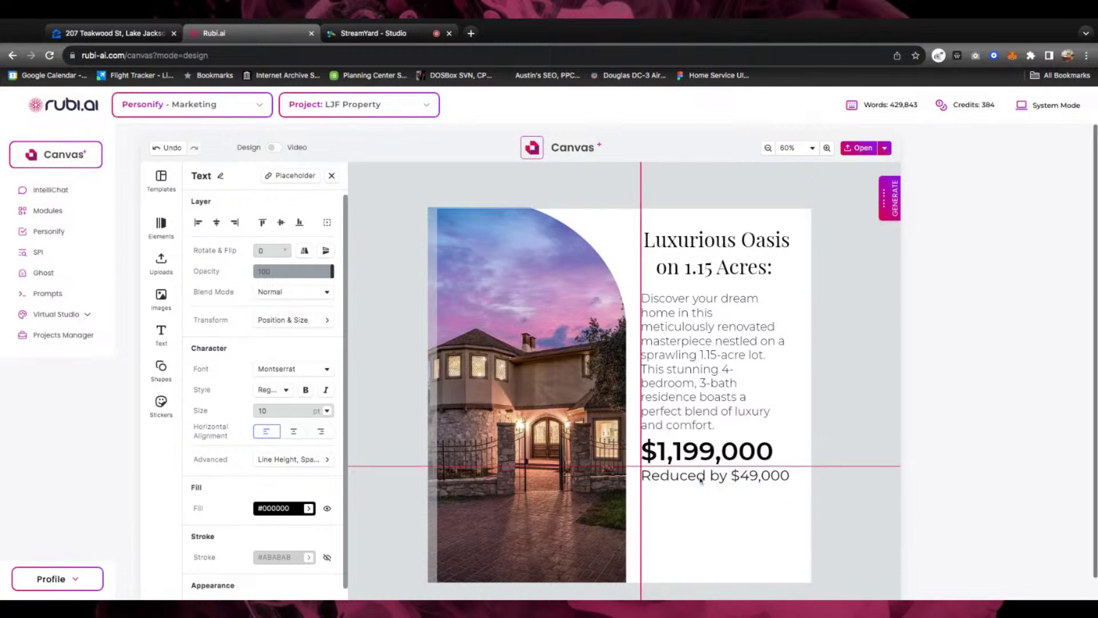
{"action": "left_click", "coordinate": [719, 523]}
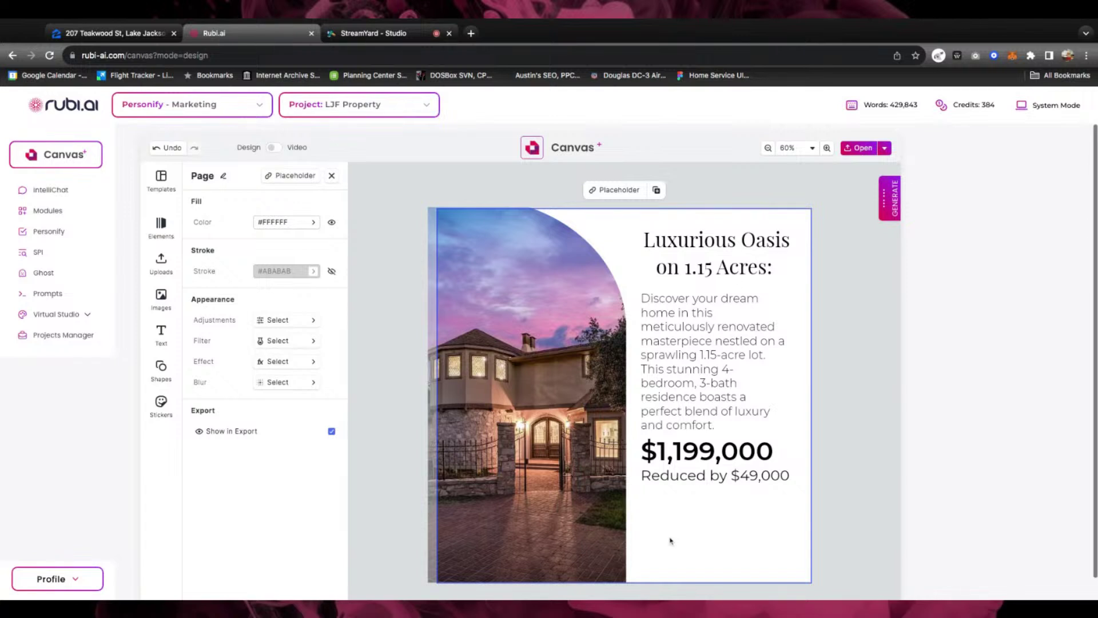
Upload the agent portrait, shrink it, and place it just below the reduction line
{"action": "left_click", "coordinate": [160, 295]}
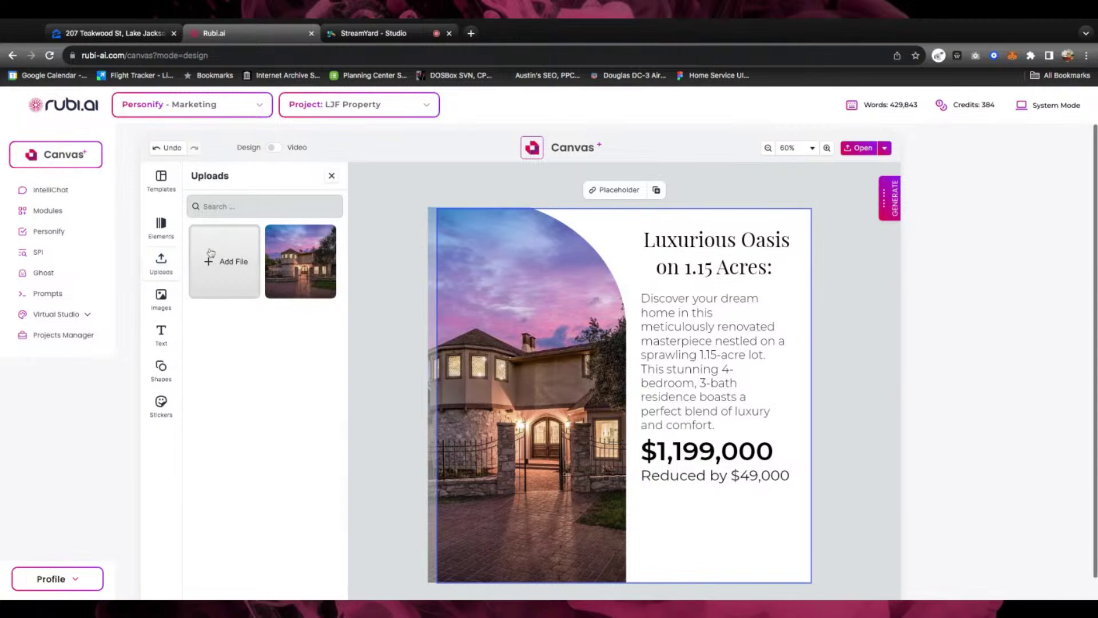
{"action": "left_click", "coordinate": [216, 264]}
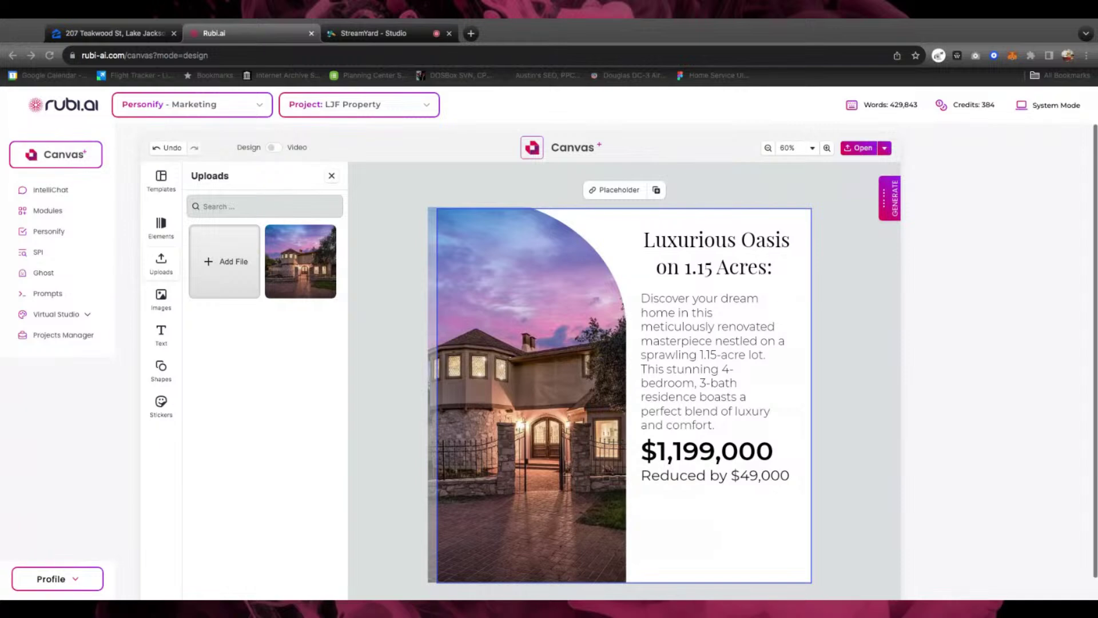
{"action": "key", "text": "Return"}
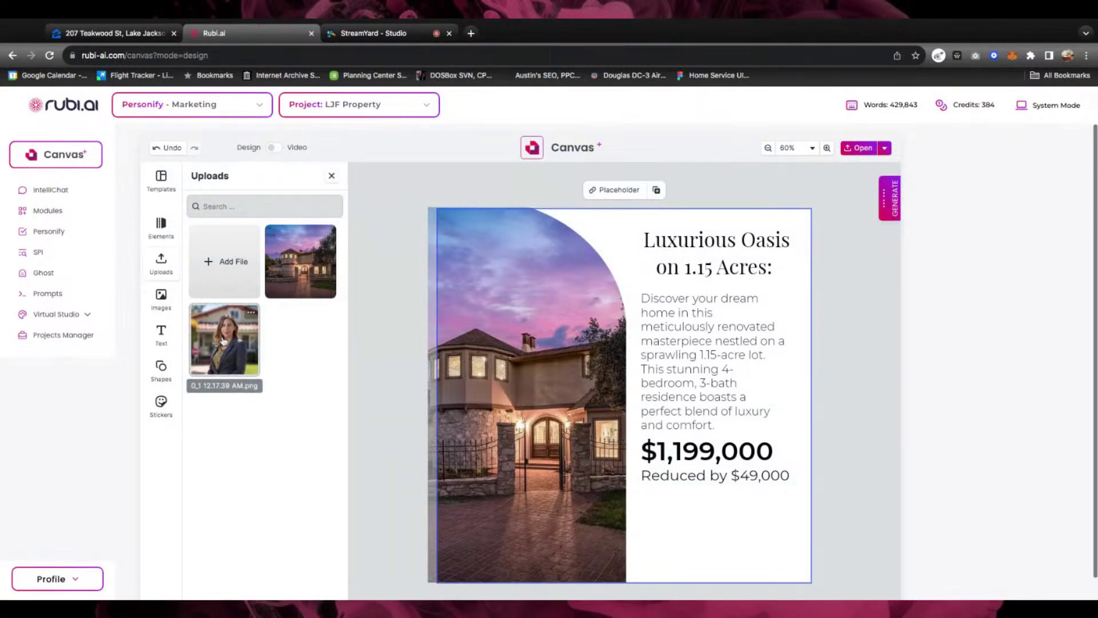
{"action": "left_click_drag", "start_coordinate": [223, 342], "coordinate": [673, 529]}
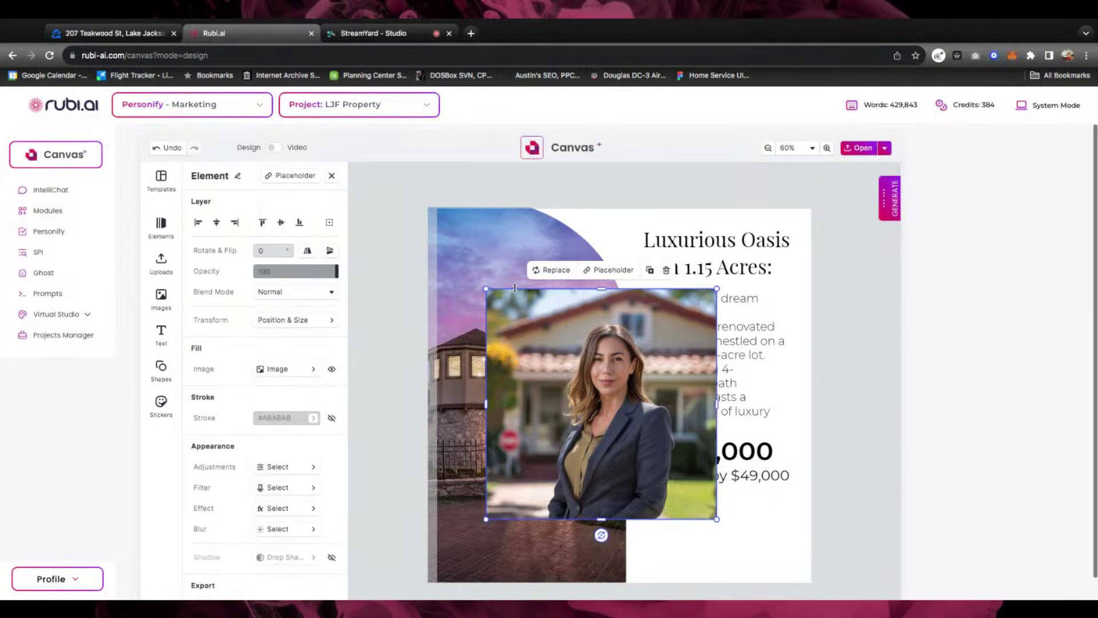
{"action": "left_click_drag", "start_coordinate": [486, 289], "coordinate": [681, 503]}
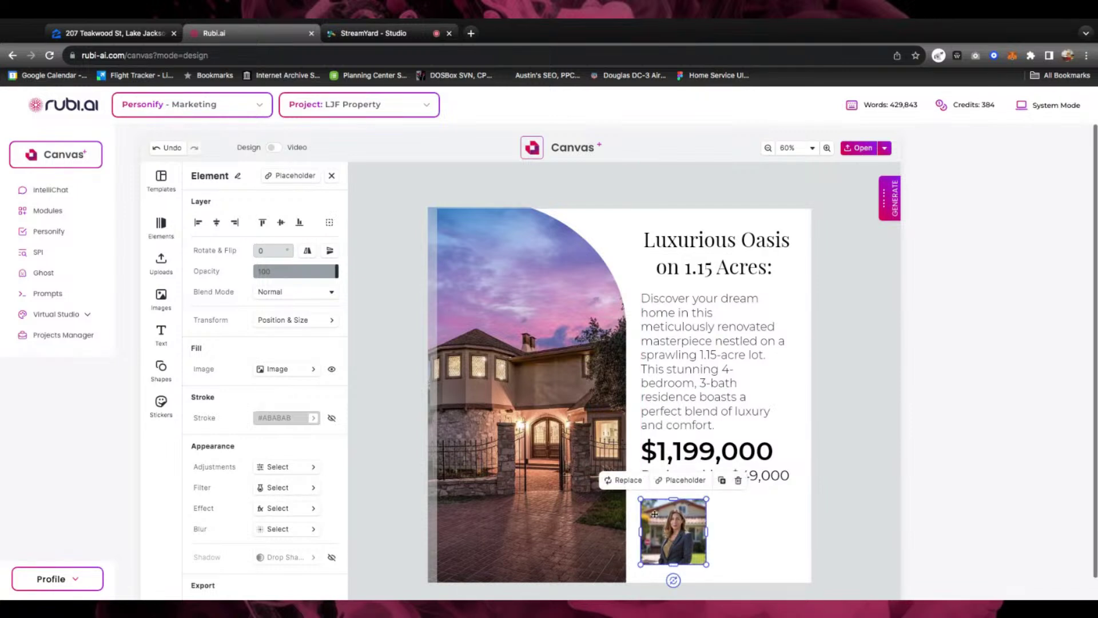
{"action": "left_click_drag", "start_coordinate": [706, 498], "coordinate": [708, 499]}
{"action": "left_click_drag", "start_coordinate": [673, 531], "coordinate": [670, 524]}
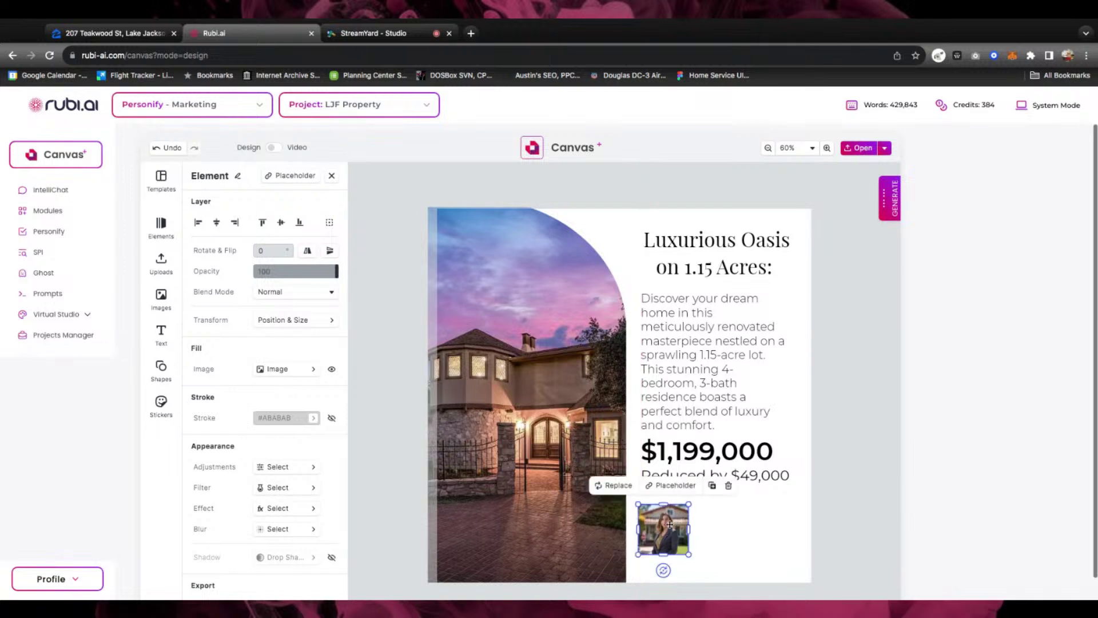
Select the reduction line, price, description and title along with the portrait
{"action": "left_click", "coordinate": [681, 477], "text": "shift"}
{"action": "left_click", "coordinate": [720, 455], "text": "shift"}
{"action": "left_click", "coordinate": [671, 375], "text": "shift"}
{"action": "left_click", "coordinate": [668, 269], "text": "shift"}
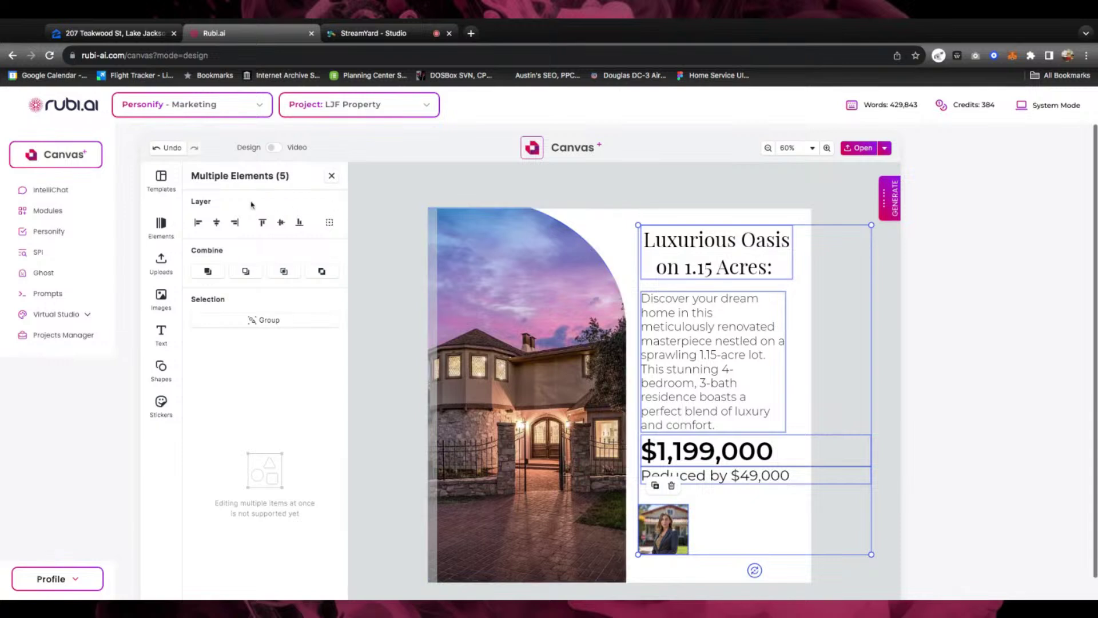
Nudge the five selected elements slightly left; a trial heading is added and undone
{"action": "left_click_drag", "start_coordinate": [710, 455], "coordinate": [708, 454]}
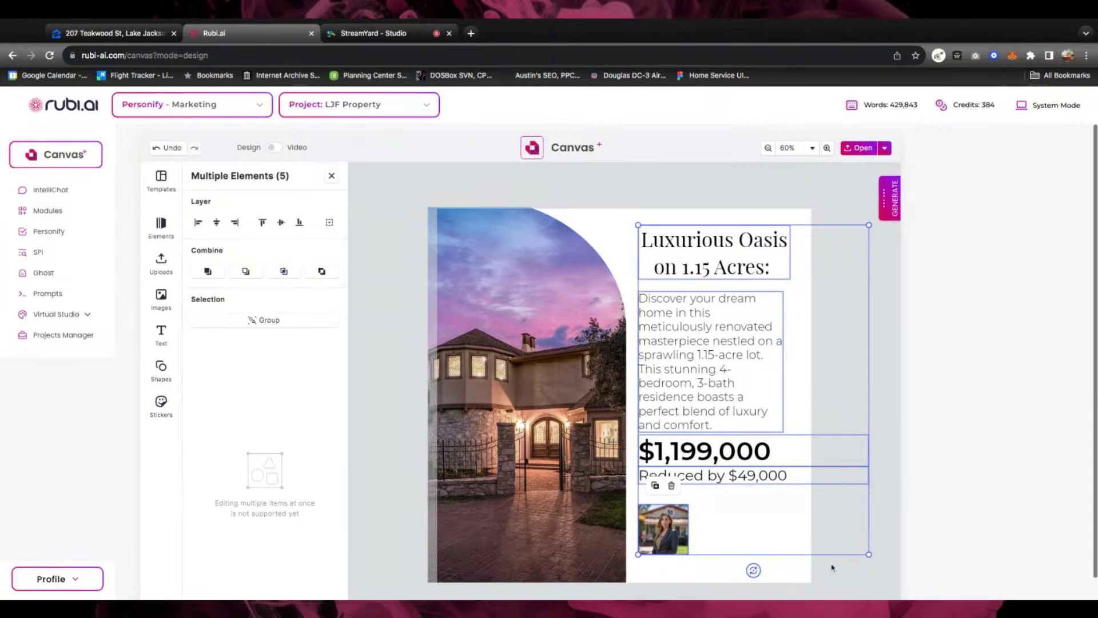
{"action": "left_click", "coordinate": [824, 553]}
{"action": "left_click", "coordinate": [759, 526]}
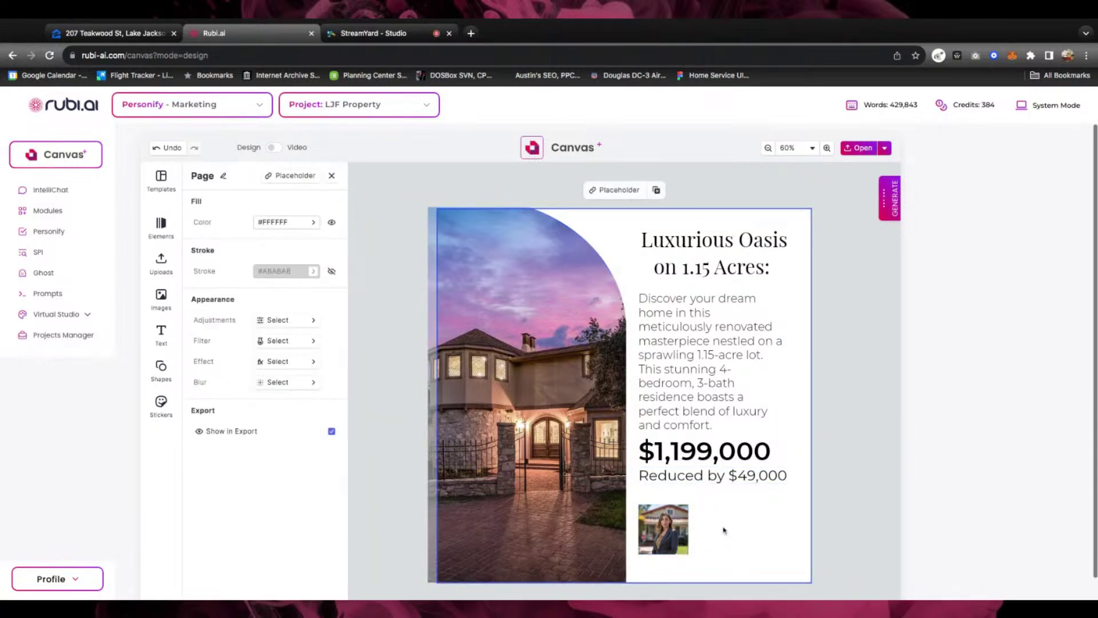
{"action": "left_click", "coordinate": [162, 336]}
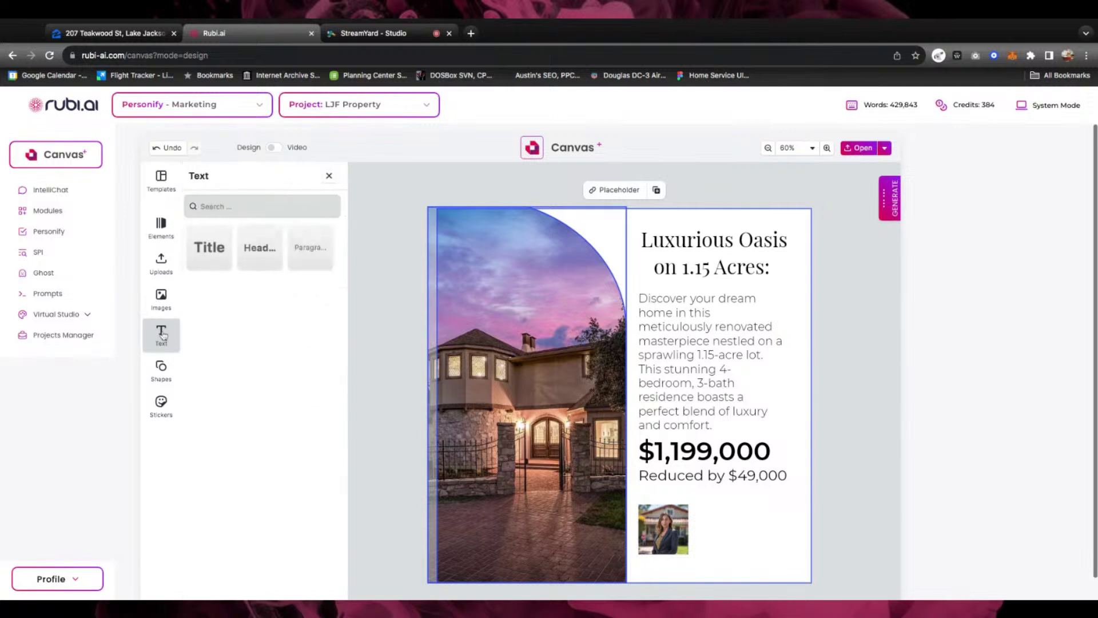
{"action": "left_click", "coordinate": [263, 248]}
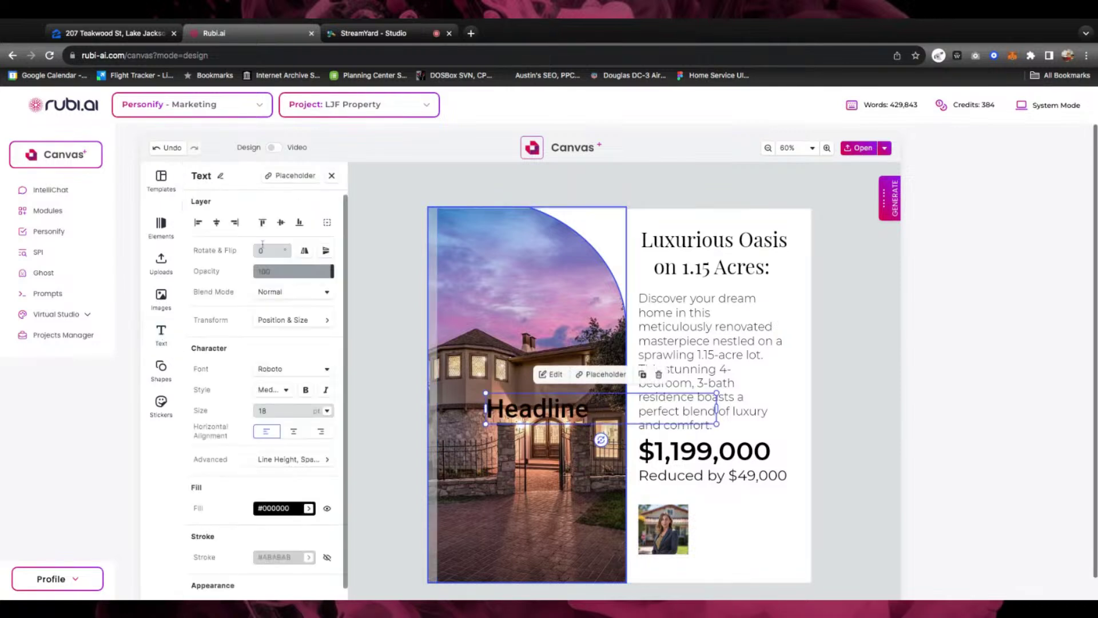
{"action": "left_click_drag", "start_coordinate": [566, 407], "coordinate": [676, 467]}
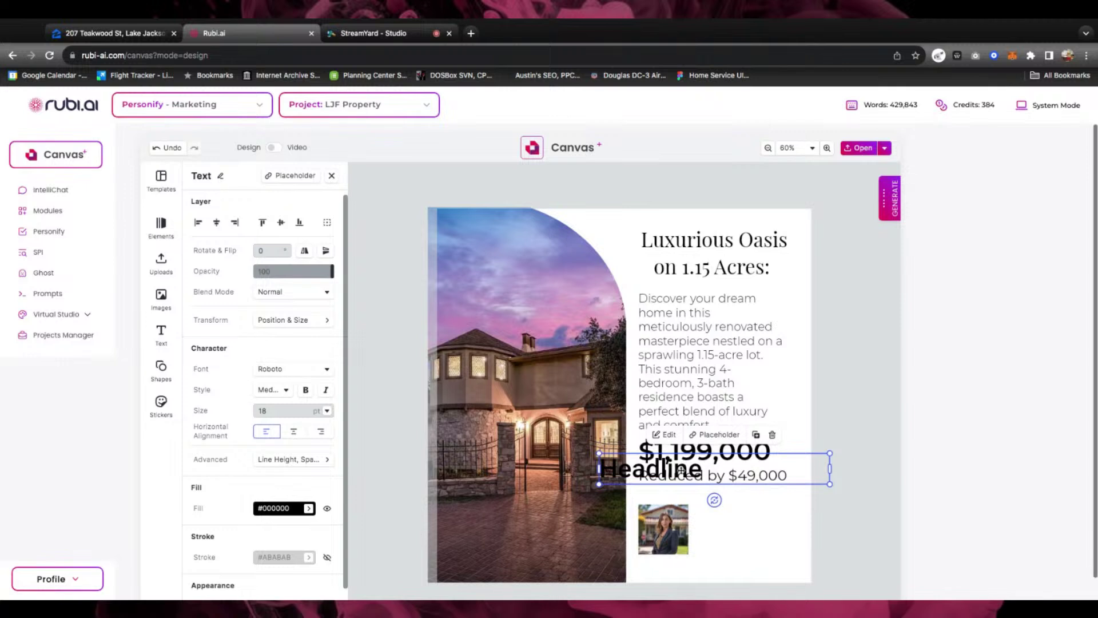
{"action": "key", "text": "super+z"}
{"action": "key", "text": "super+z"}
{"action": "key", "text": "super+z"}
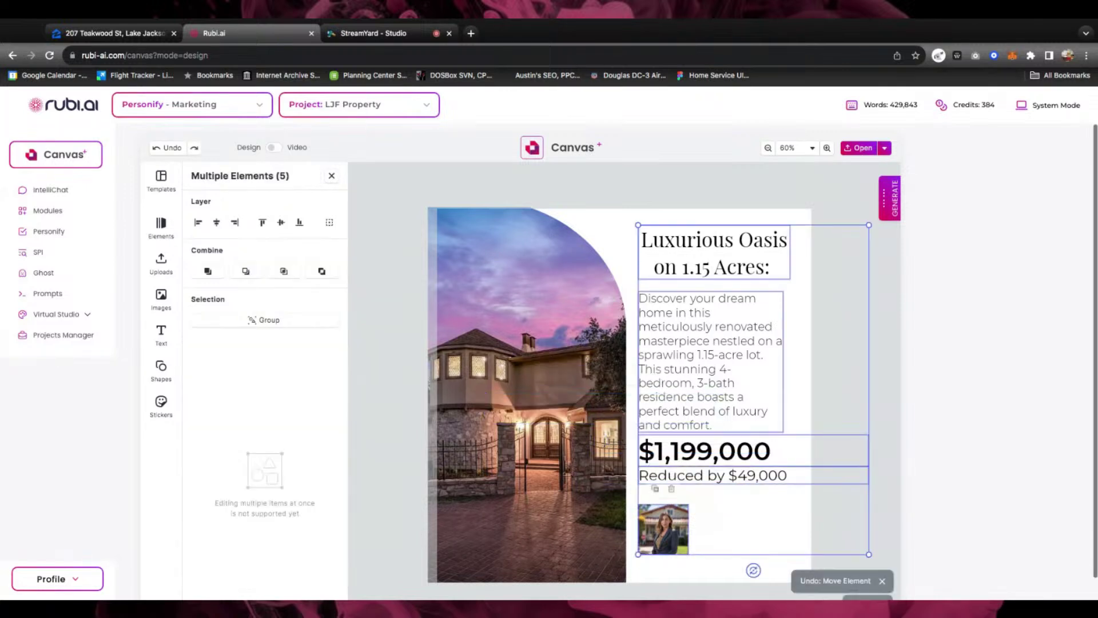
Drag the Luxurious Oasis title down over the description
{"action": "left_click", "coordinate": [883, 333]}
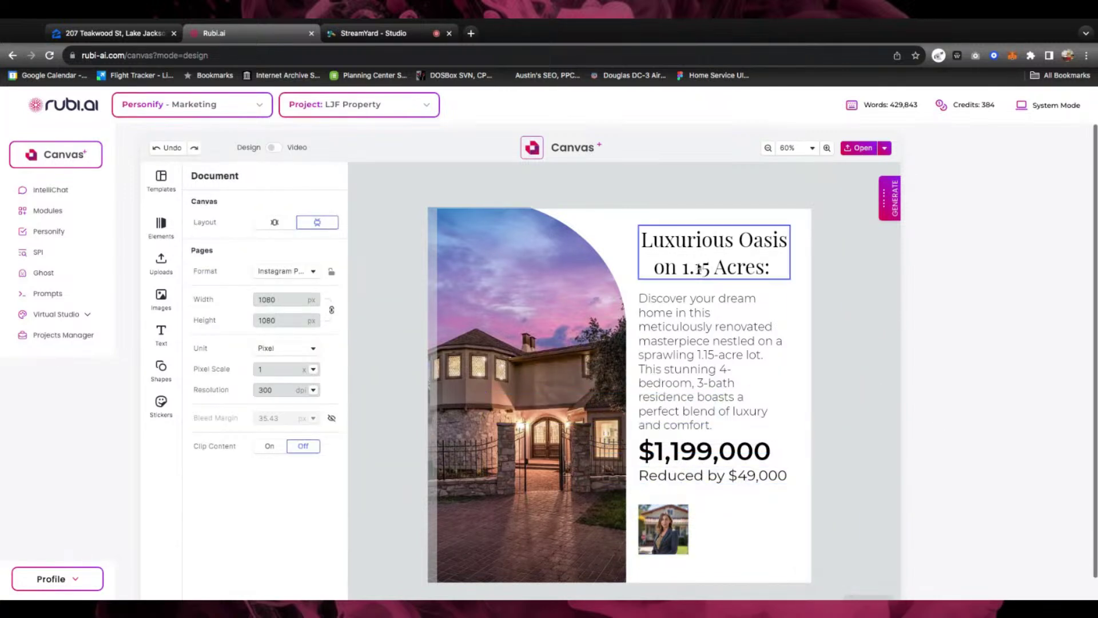
{"action": "left_click", "coordinate": [677, 247]}
{"action": "left_click_drag", "start_coordinate": [677, 247], "coordinate": [719, 414]}
Undo the title move, duplicate the title beside the agent photo, and replace its text with the agent's name
{"action": "key", "text": "ctrl+z"}
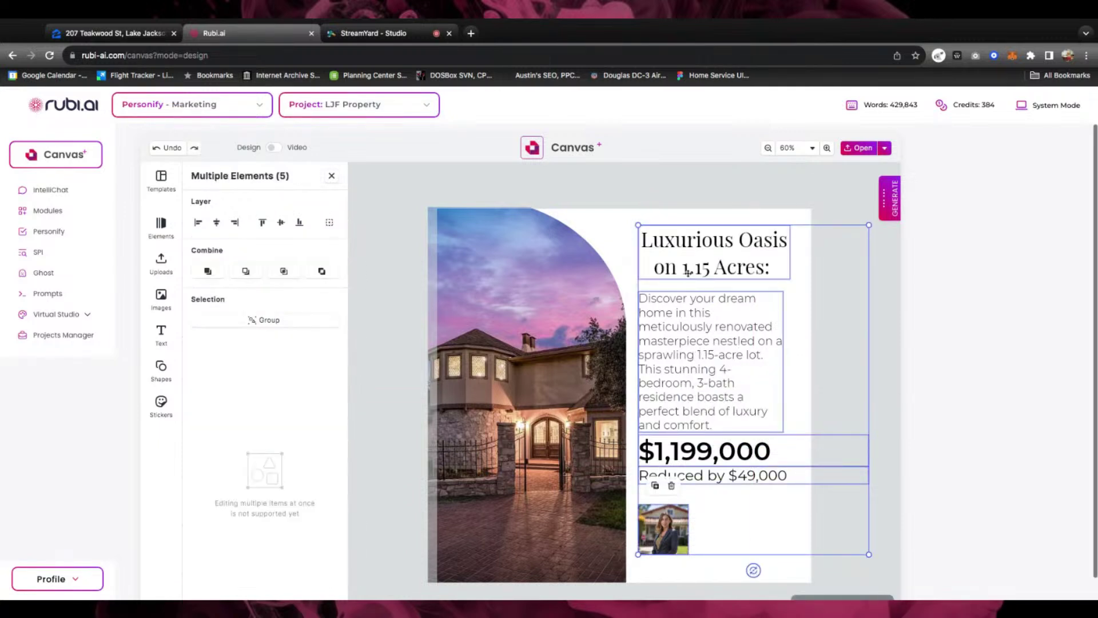
{"action": "left_click", "coordinate": [713, 240]}
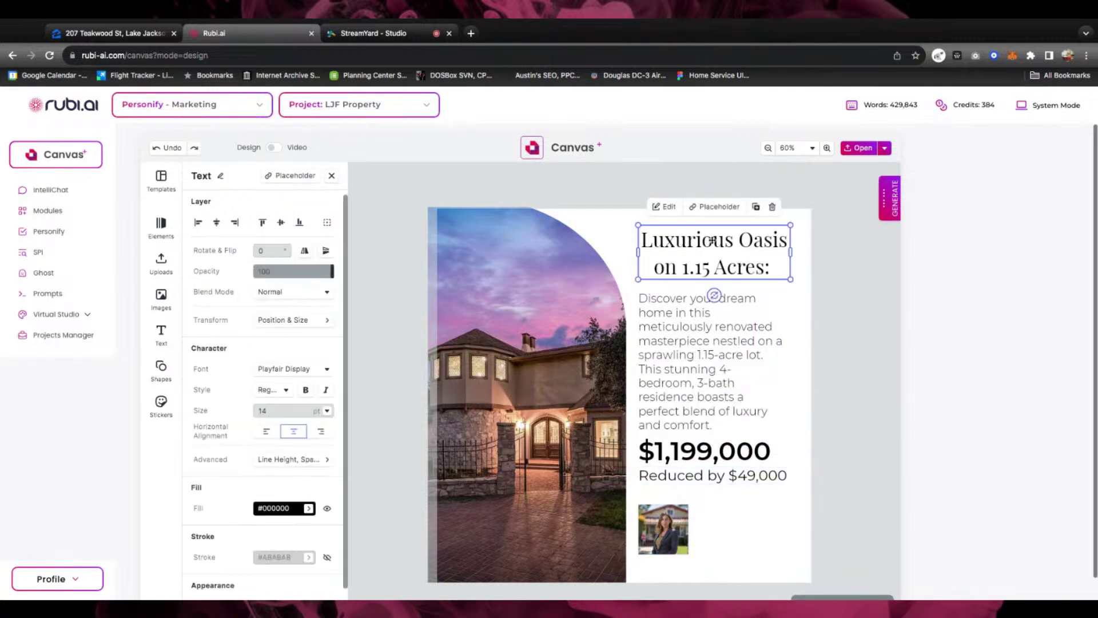
{"action": "left_click", "coordinate": [756, 207]}
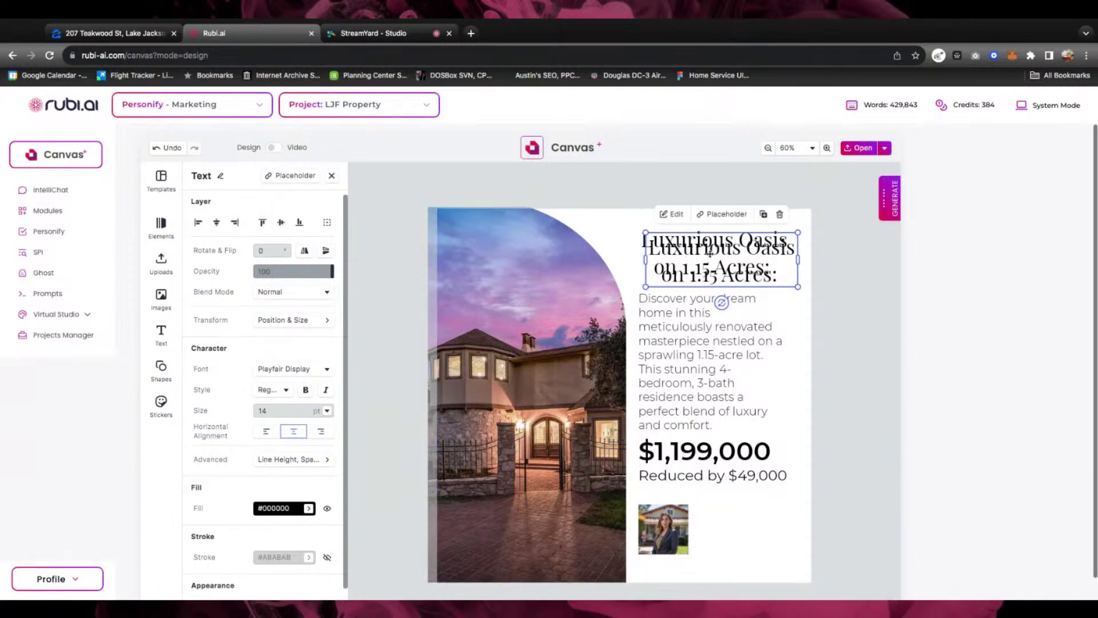
{"action": "left_click_drag", "start_coordinate": [721, 258], "coordinate": [733, 515]}
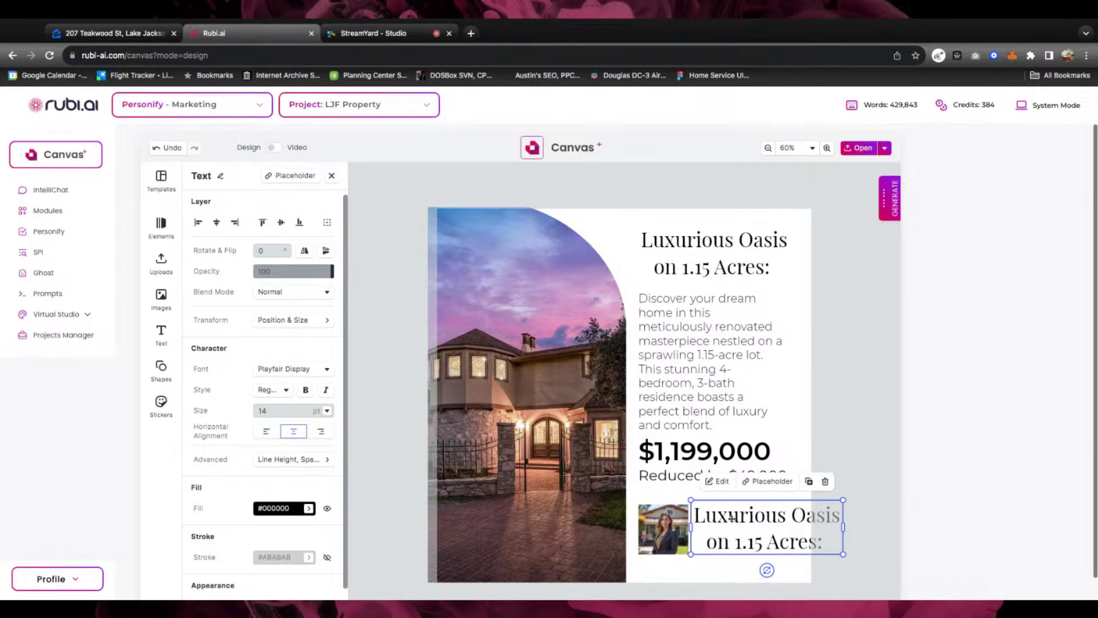
{"action": "double_click", "coordinate": [747, 510]}
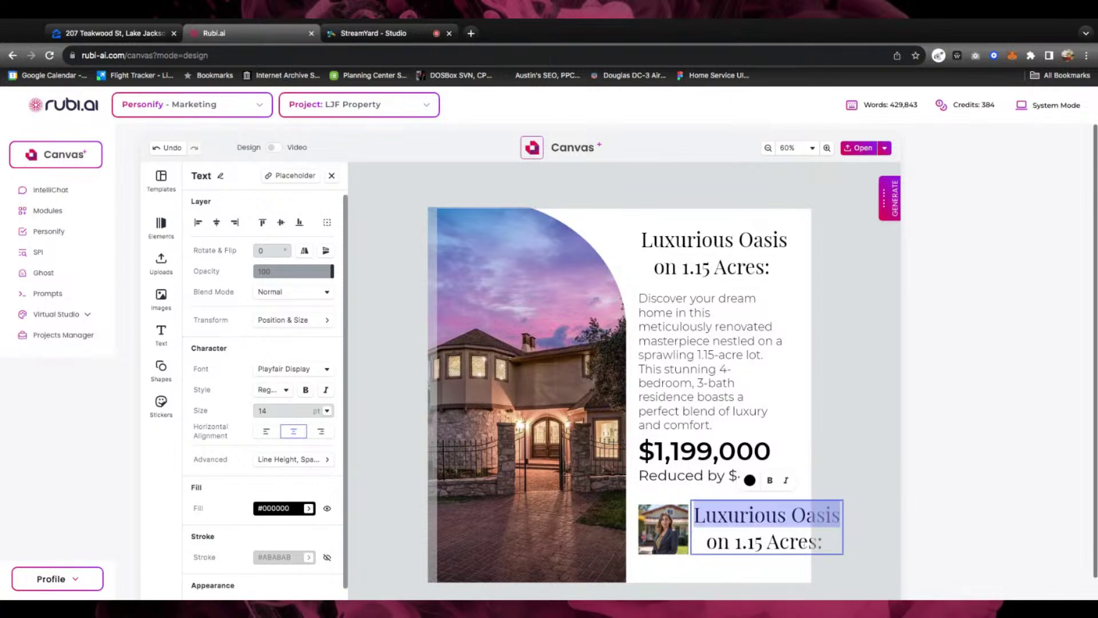
{"action": "key", "text": "ctrl+a"}
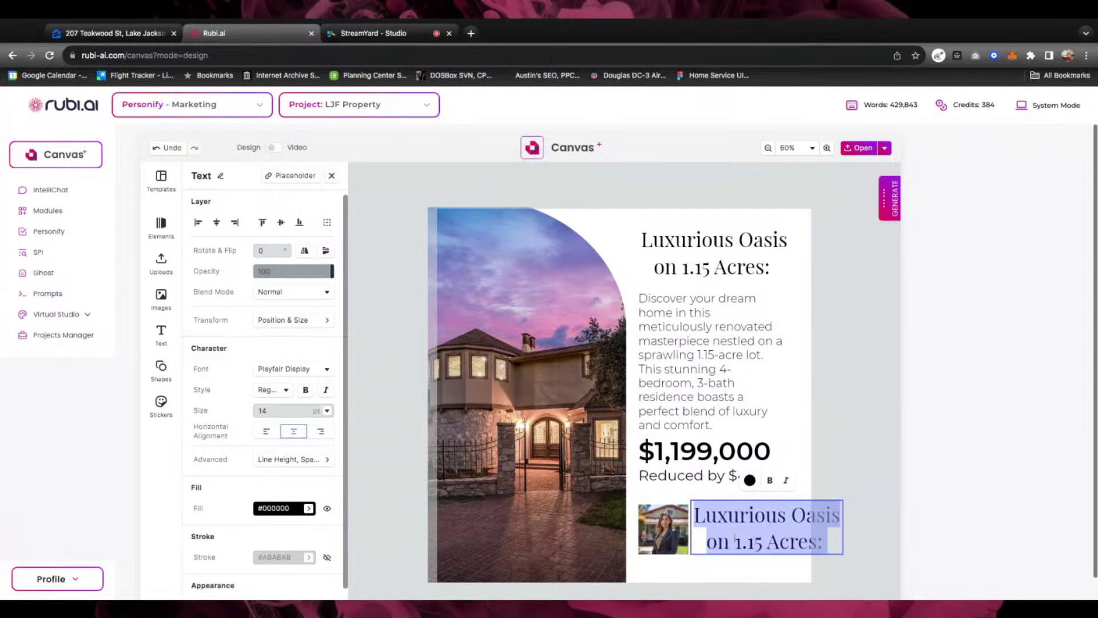
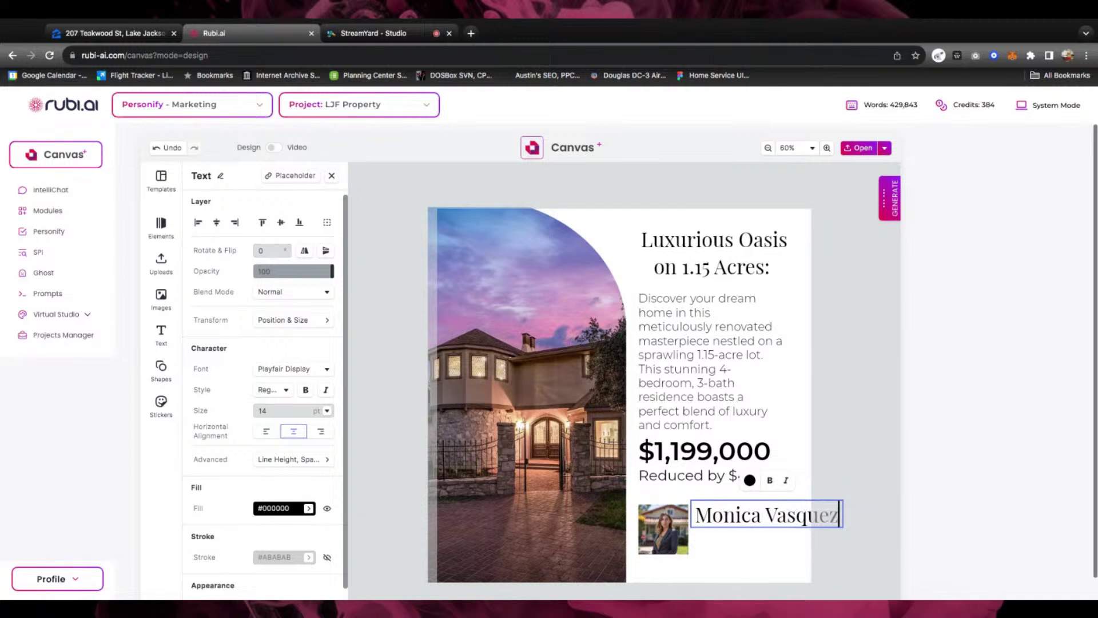
Set the agent's name in Parisienne at 10 pt
{"action": "triple_click", "coordinate": [750, 512]}
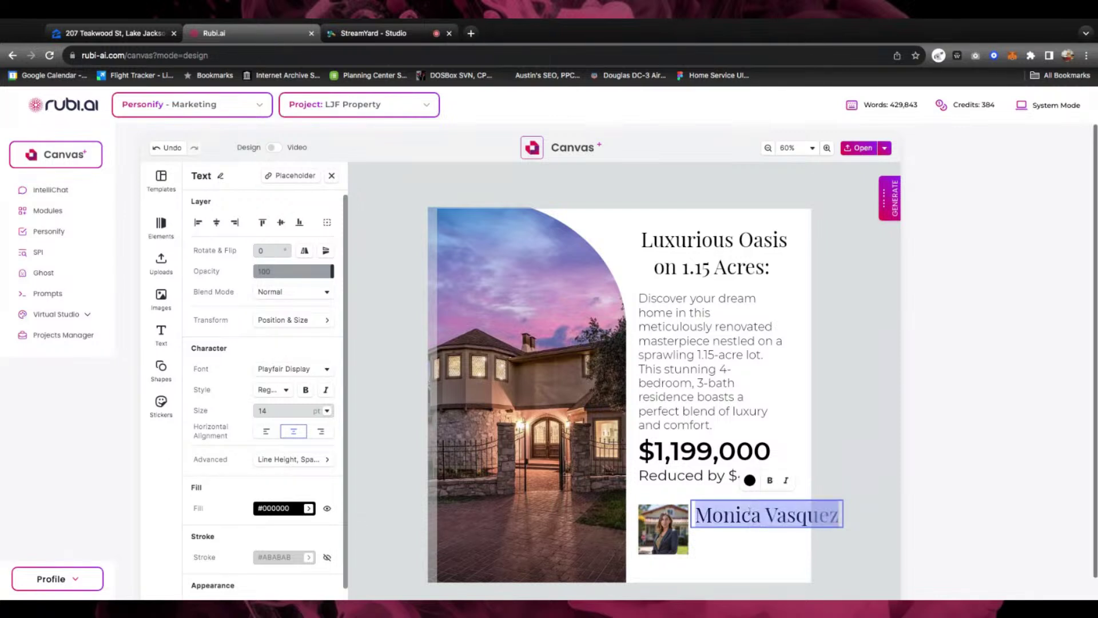
{"action": "left_click", "coordinate": [325, 369]}
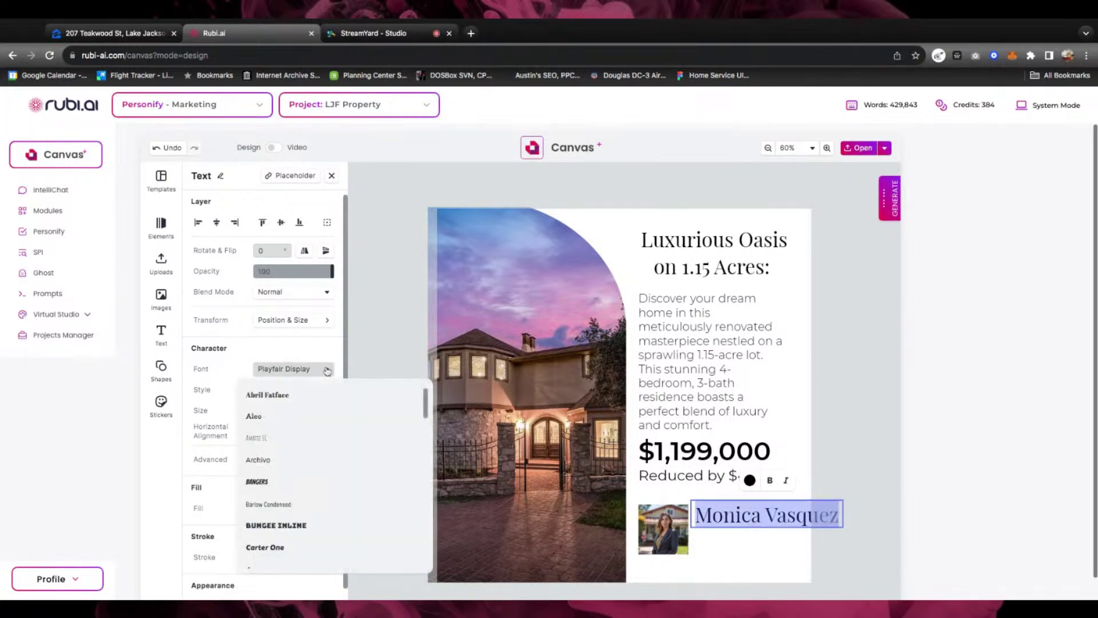
{"action": "scroll", "coordinate": [321, 454], "scroll_direction": "down", "scroll_amount": 15}
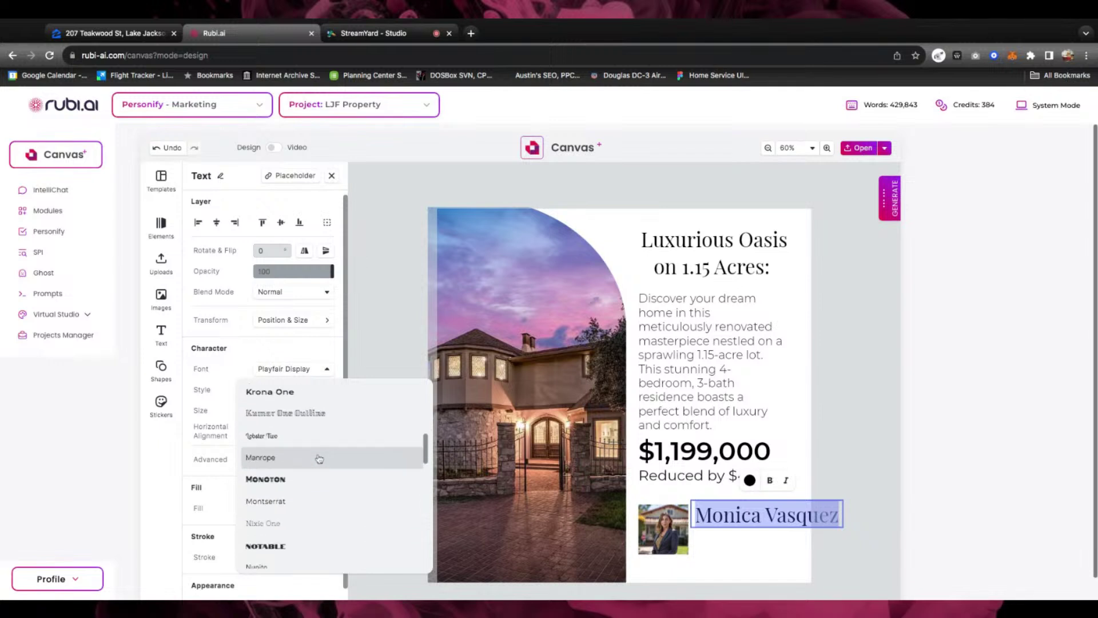
{"action": "scroll", "coordinate": [319, 459], "scroll_direction": "down", "scroll_amount": 2}
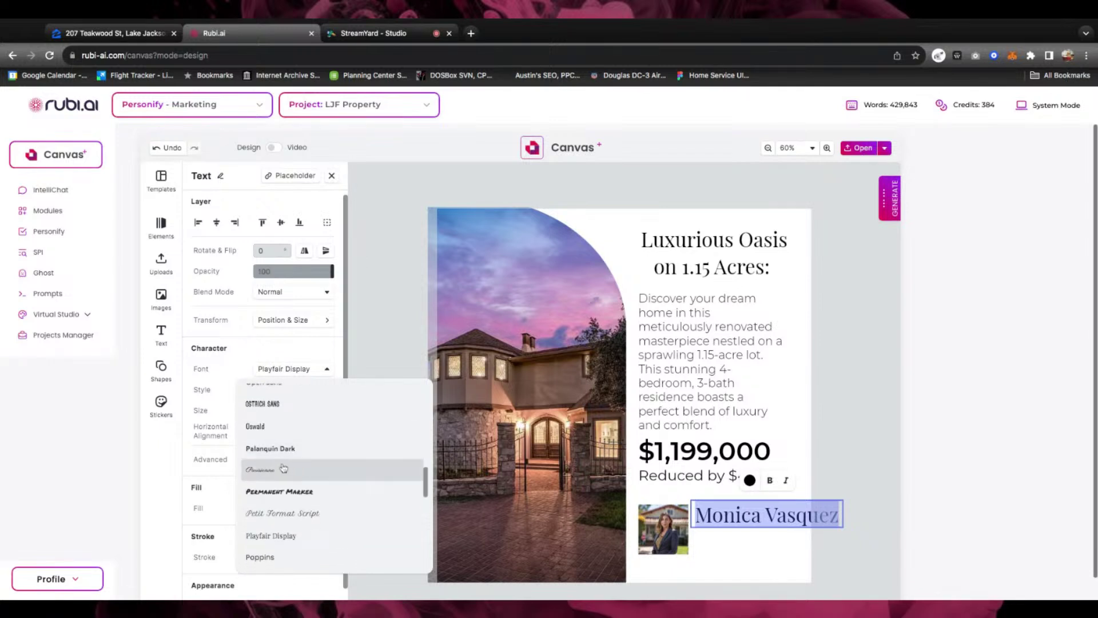
{"action": "left_click", "coordinate": [282, 467]}
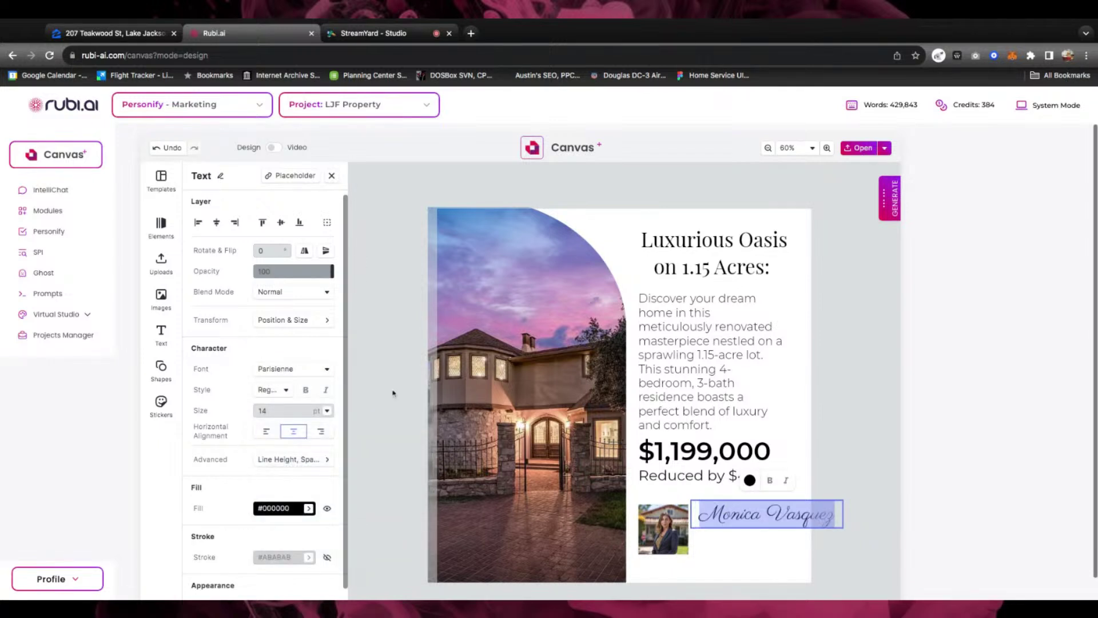
{"action": "left_click", "coordinate": [326, 412]}
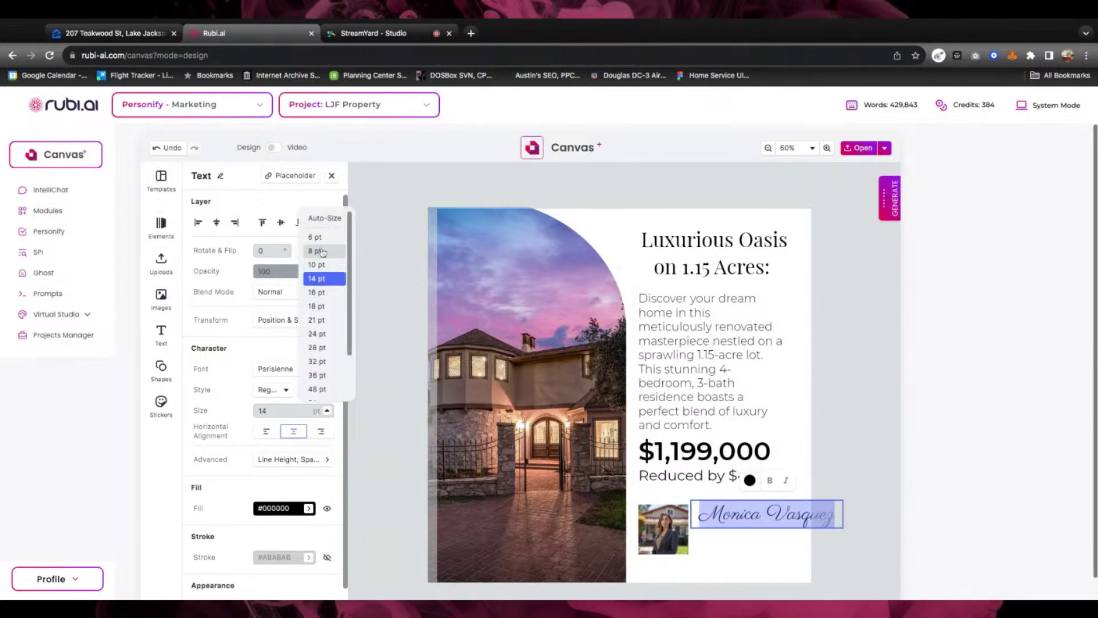
{"action": "left_click", "coordinate": [316, 251]}
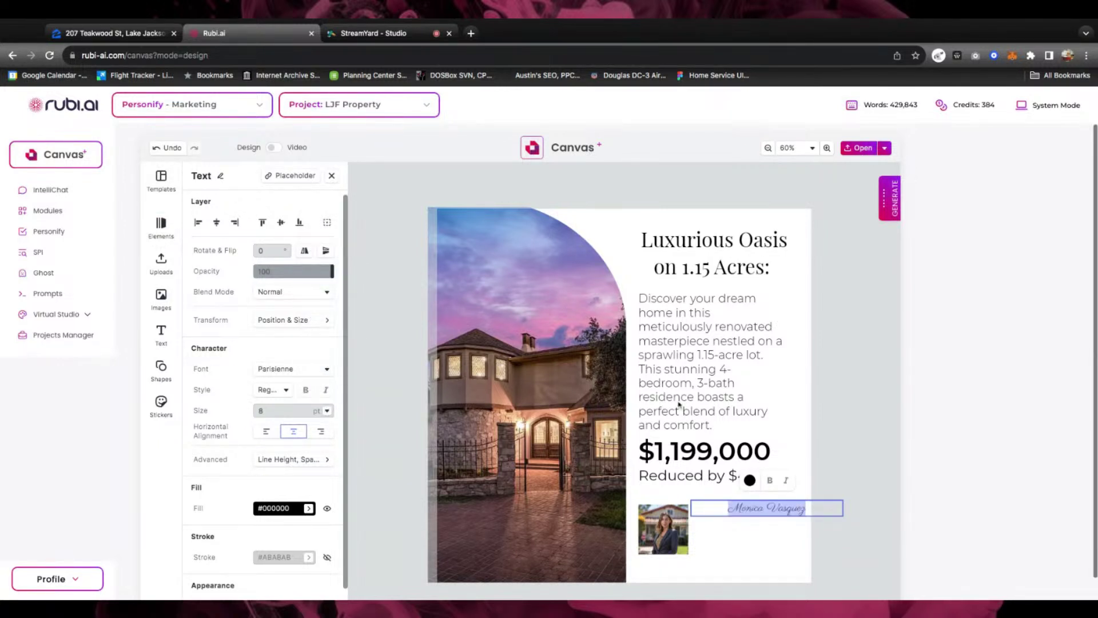
{"action": "left_click", "coordinate": [327, 411]}
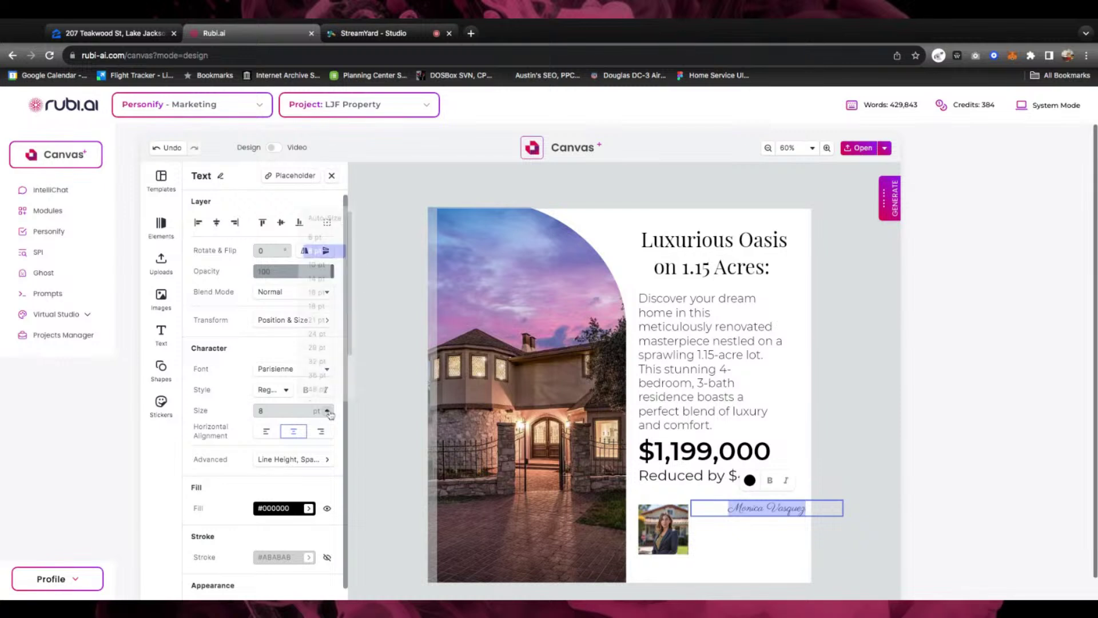
{"action": "left_click", "coordinate": [316, 264]}
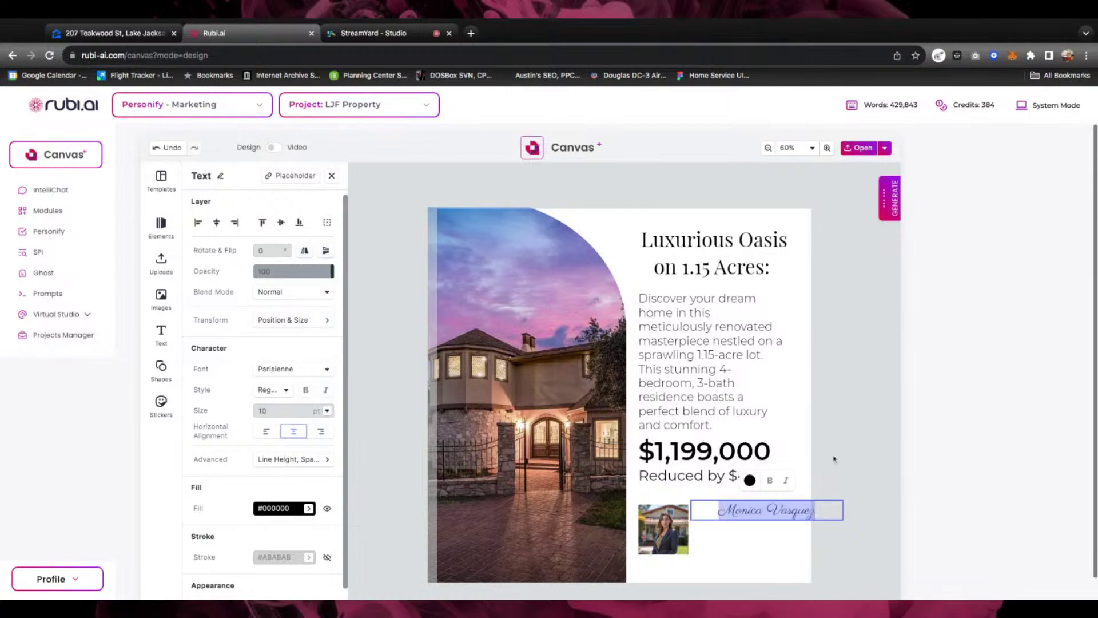
Left-align the agent's name text
{"action": "left_click", "coordinate": [816, 510]}
{"action": "key", "text": "super+a"}
{"action": "left_click", "coordinate": [266, 431]}
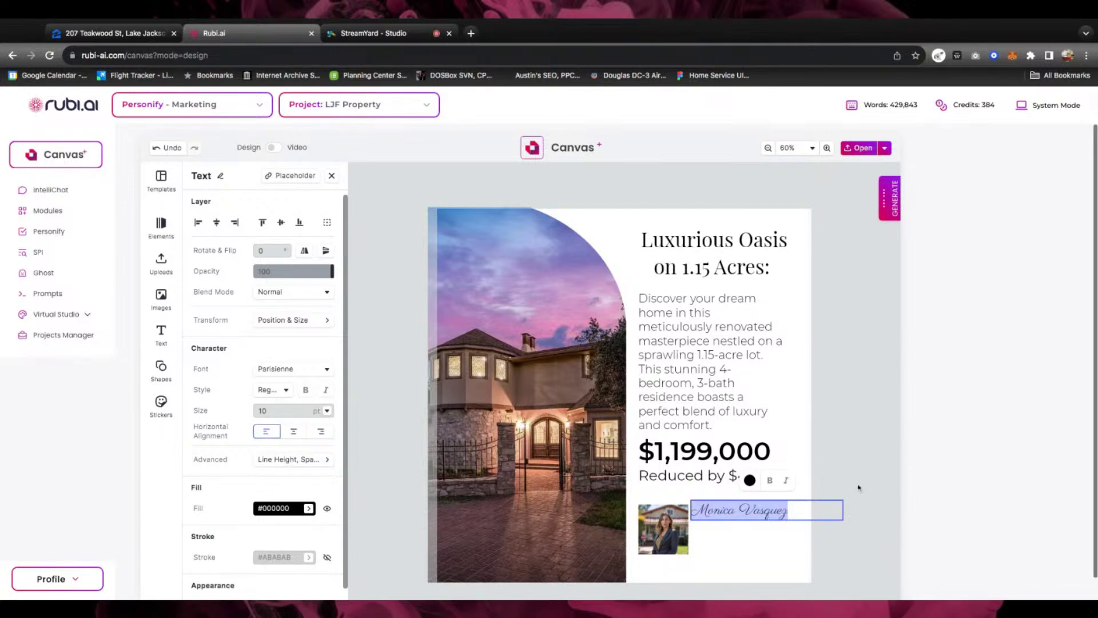
{"action": "left_click", "coordinate": [739, 510]}
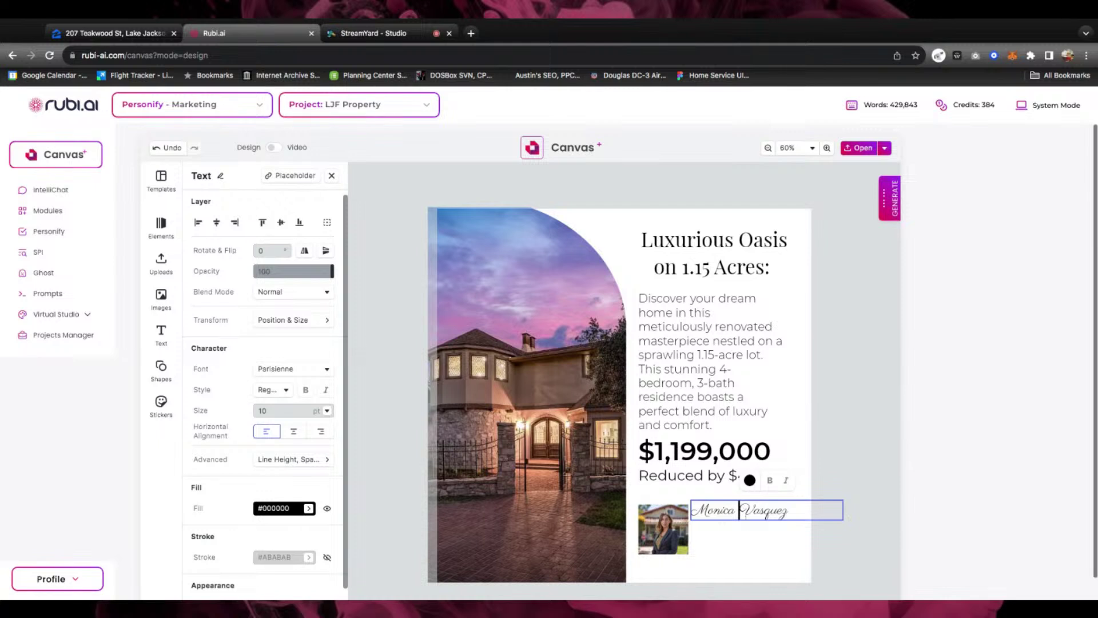
{"action": "left_click", "coordinate": [746, 539]}
Copy the name box below the original and replace its text with the agent's phone number
{"action": "left_click_drag", "start_coordinate": [731, 507], "coordinate": [739, 542]}
{"action": "double_click", "coordinate": [738, 542]}
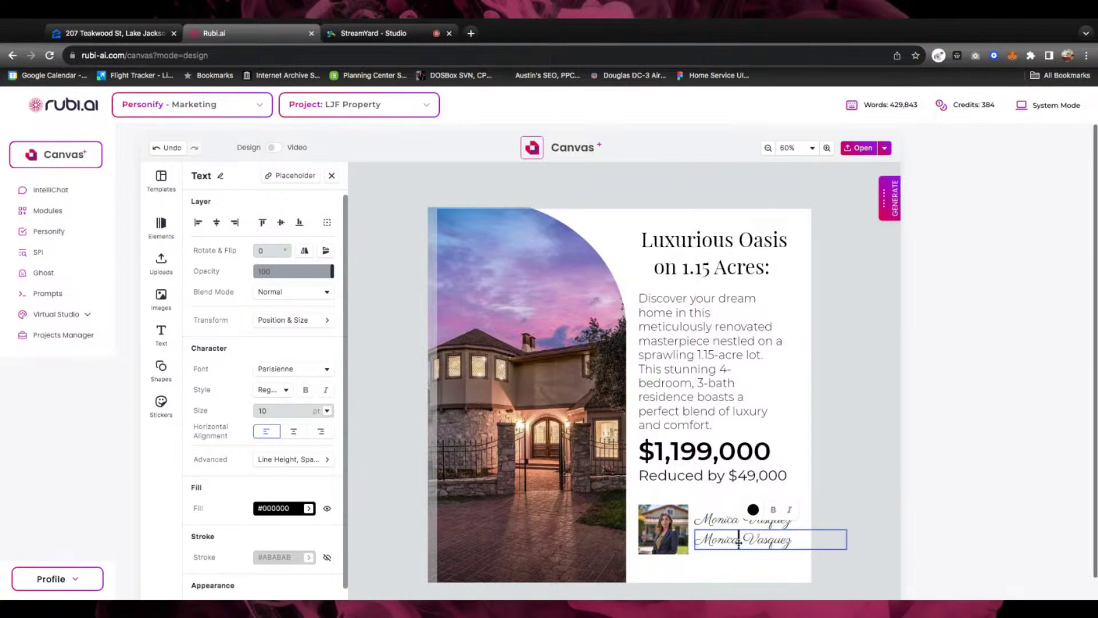
{"action": "triple_click", "coordinate": [738, 542]}
{"action": "type", "text": "512.555.5555"}
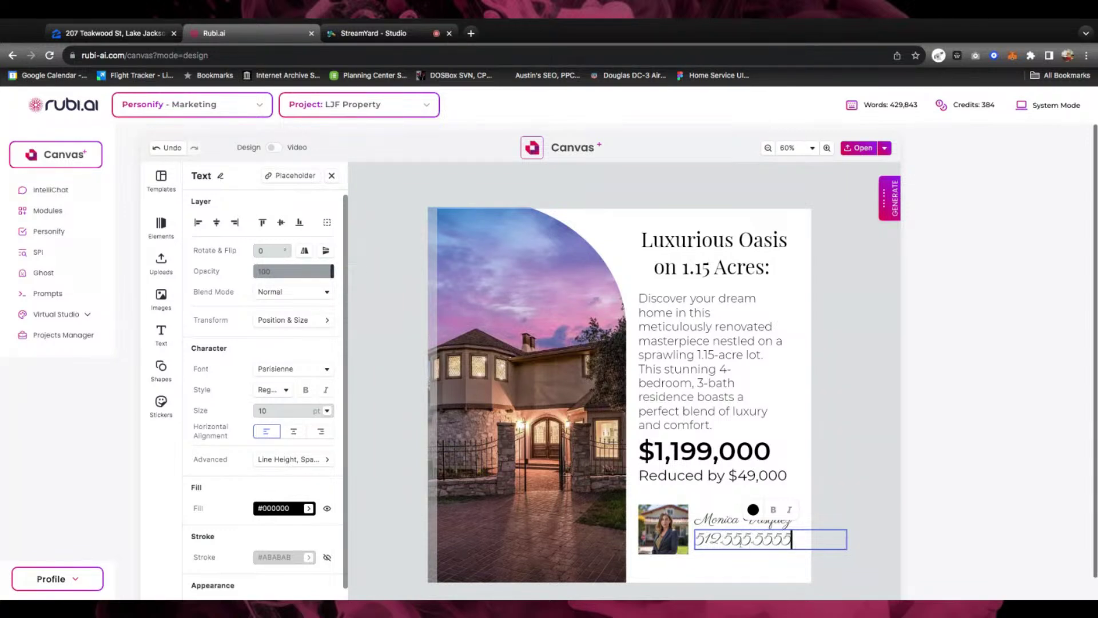
Set the phone number in Montserrat SemiBold
{"action": "triple_click", "coordinate": [739, 544]}
{"action": "left_click", "coordinate": [322, 372]}
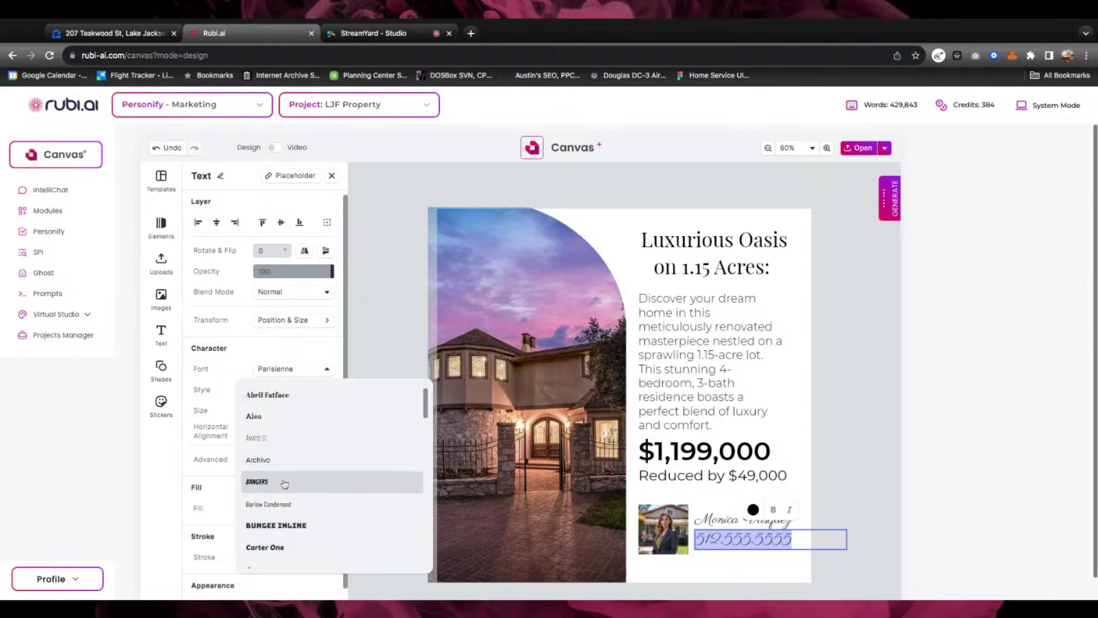
{"action": "scroll", "coordinate": [285, 485], "scroll_direction": "down", "scroll_amount": 10}
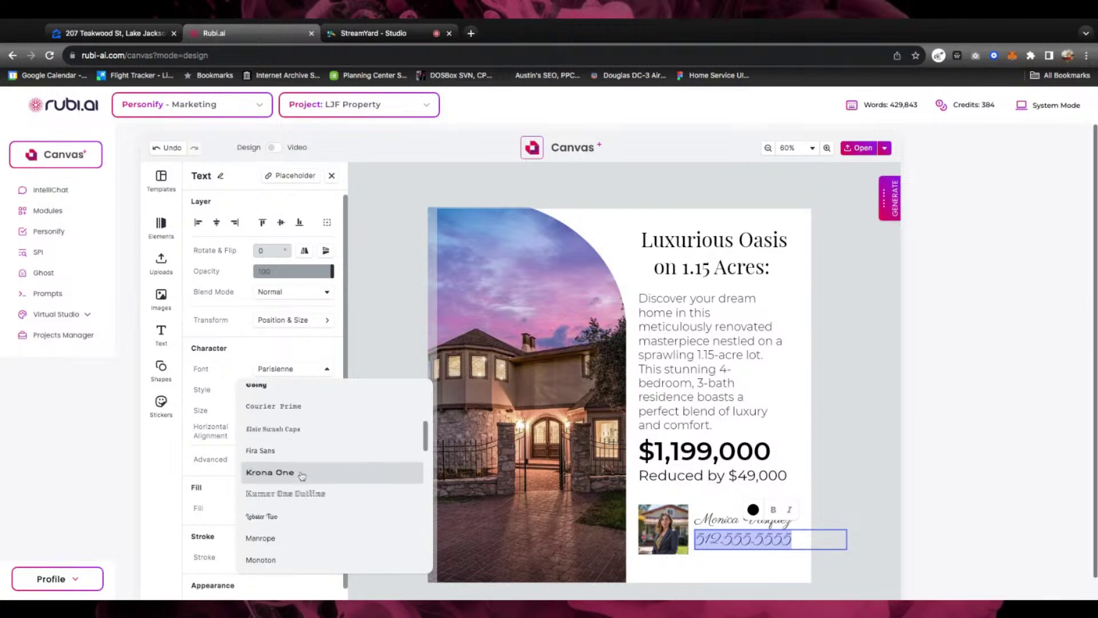
{"action": "left_click", "coordinate": [267, 468]}
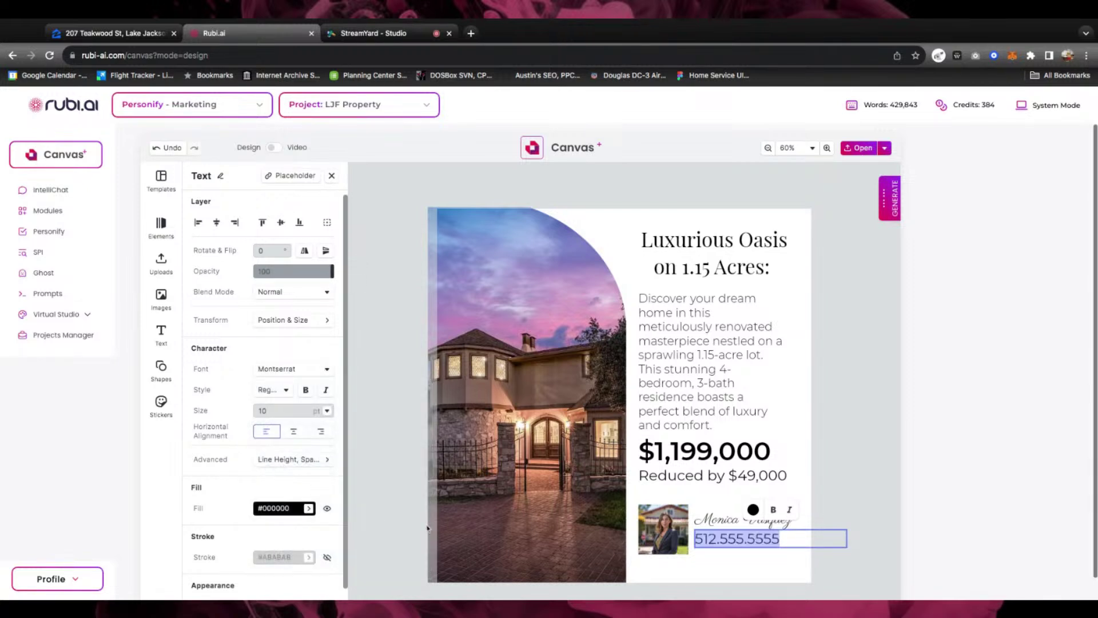
{"action": "left_click", "coordinate": [288, 391]}
{"action": "left_click", "coordinate": [285, 390]}
{"action": "left_click", "coordinate": [285, 391]}
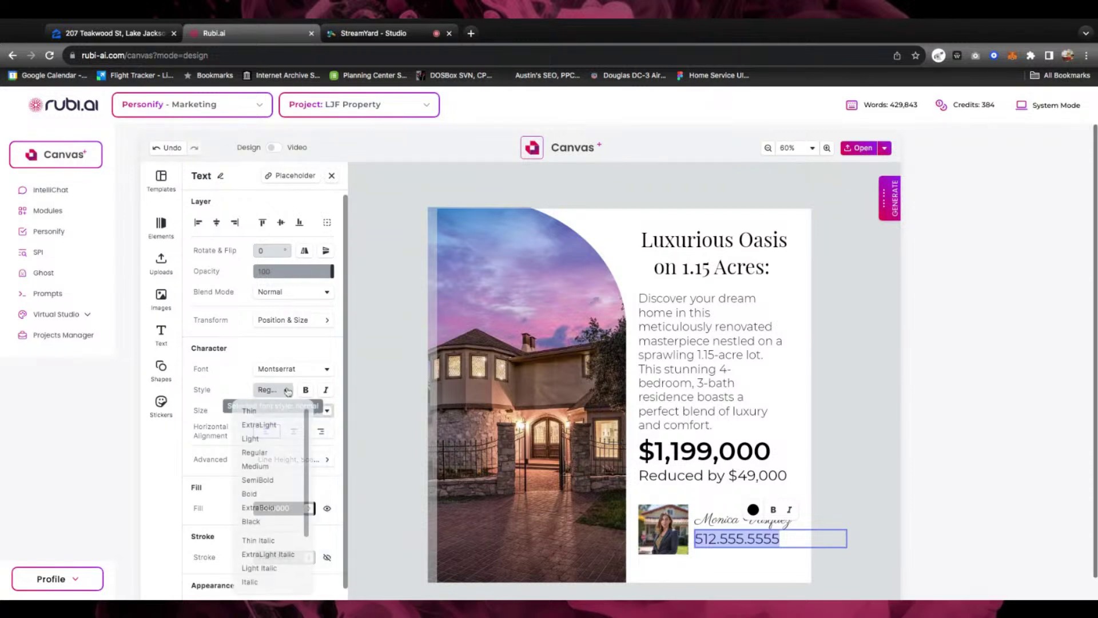
{"action": "left_click", "coordinate": [280, 481]}
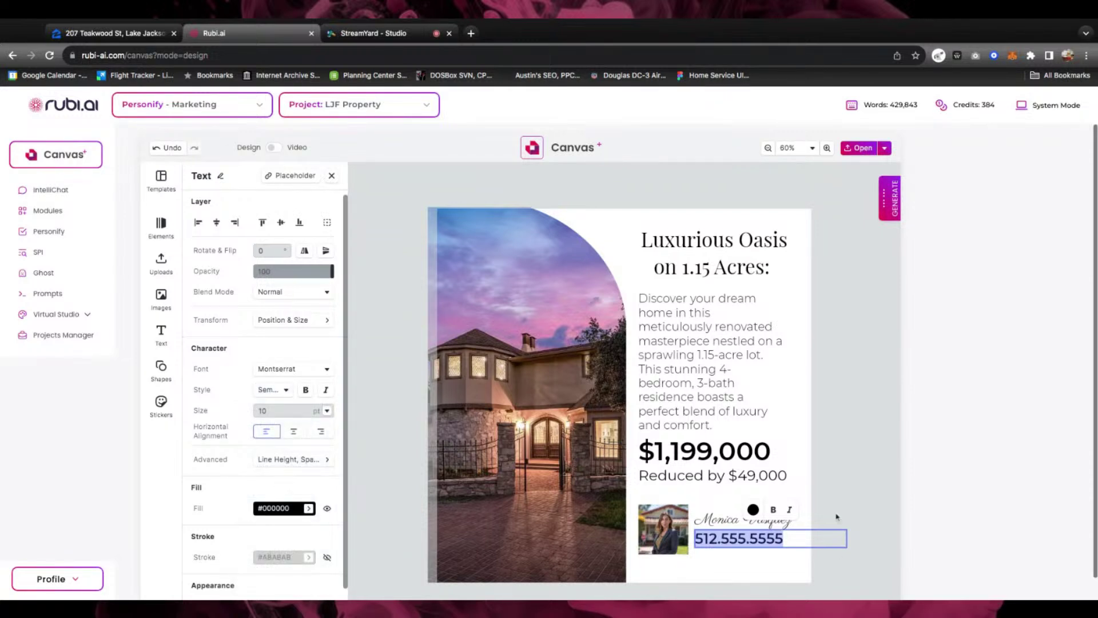
{"action": "left_click", "coordinate": [747, 558]}
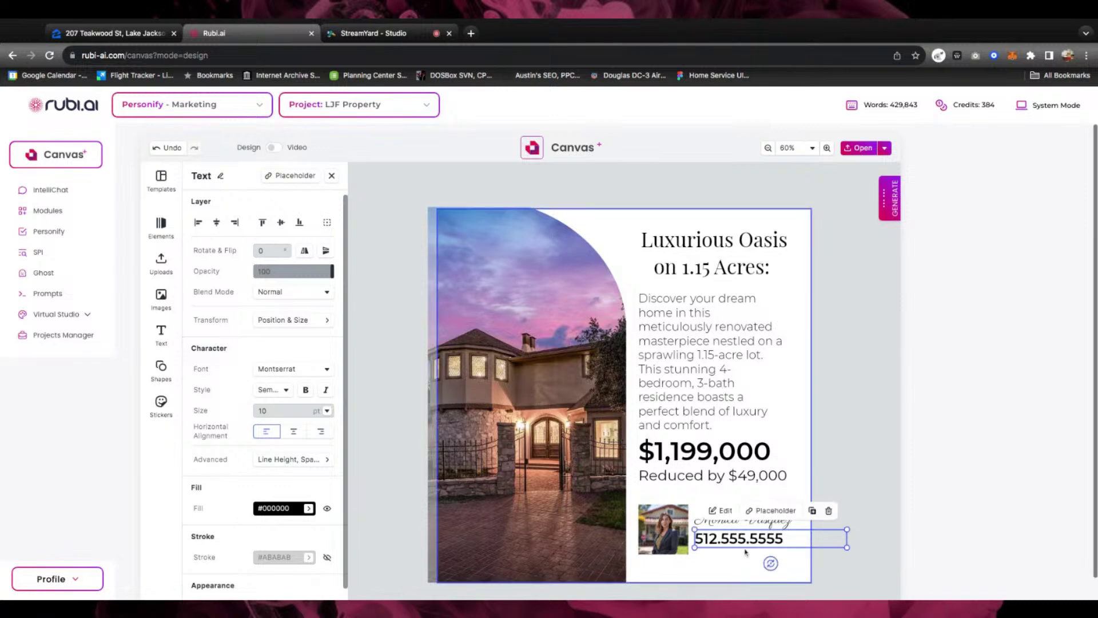
{"action": "left_click", "coordinate": [747, 558]}
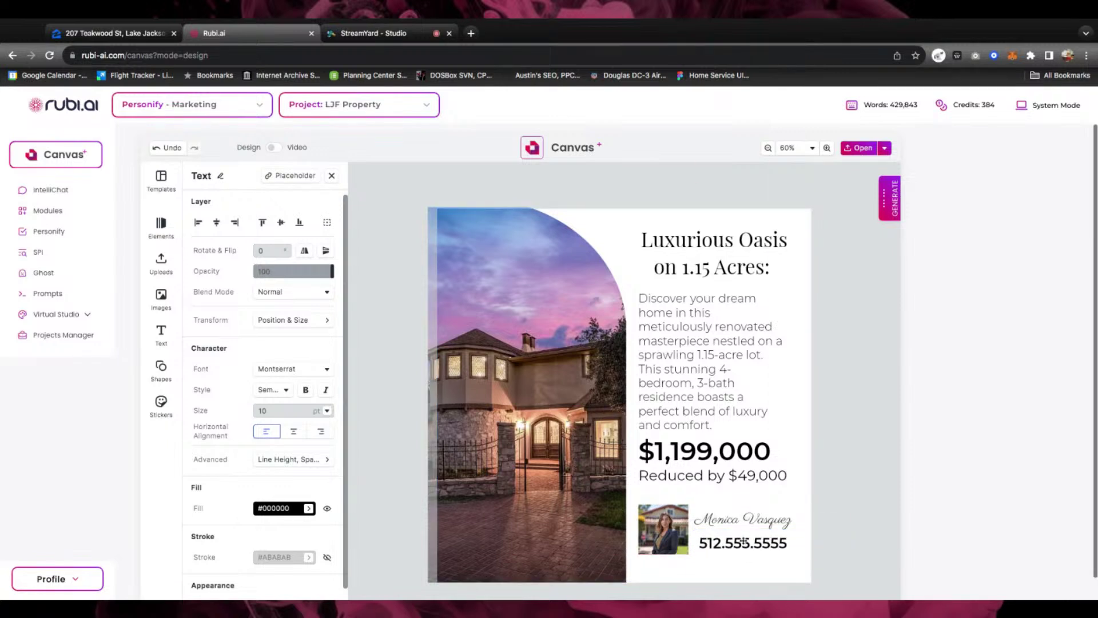
{"action": "left_click", "coordinate": [842, 408]}
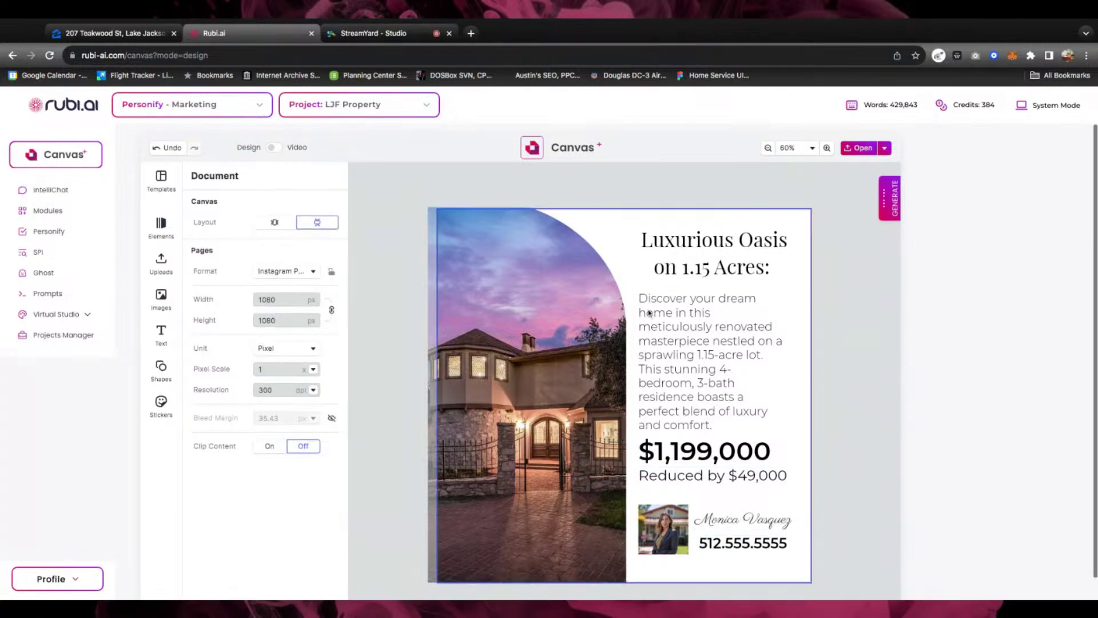
Render the design as a PNG named LJF_Insta
{"action": "left_click", "coordinate": [885, 150]}
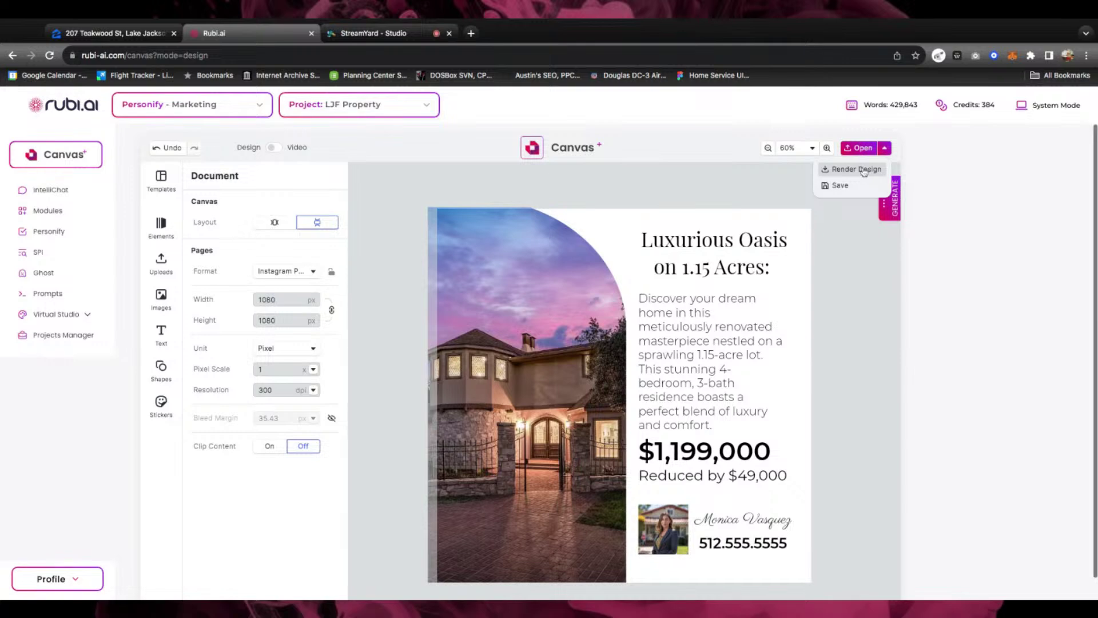
{"action": "left_click", "coordinate": [861, 170]}
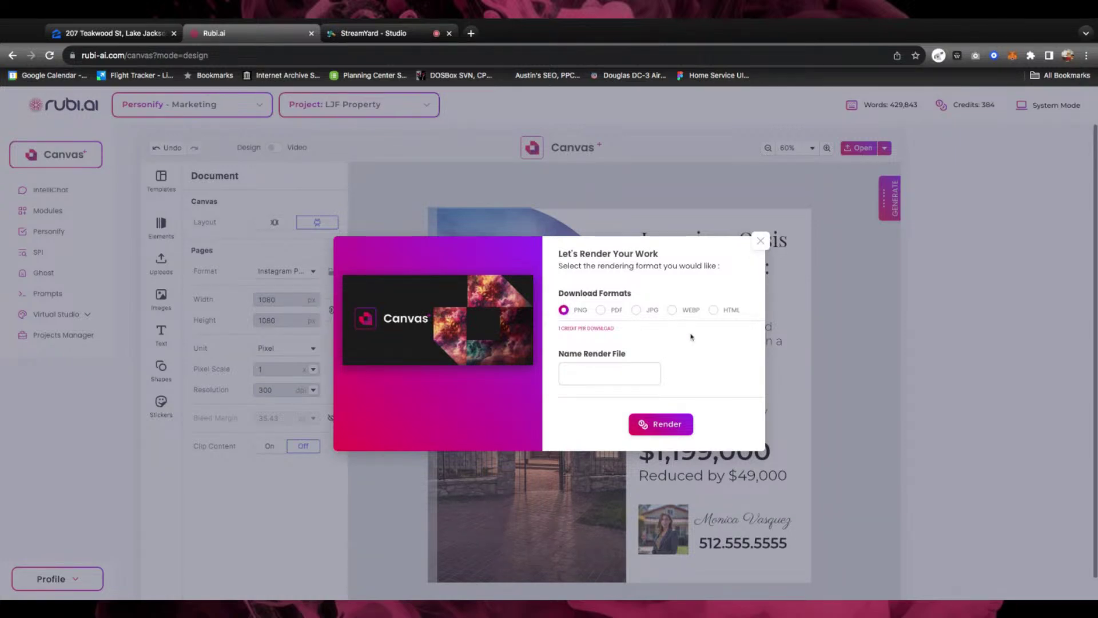
{"action": "left_click", "coordinate": [587, 373]}
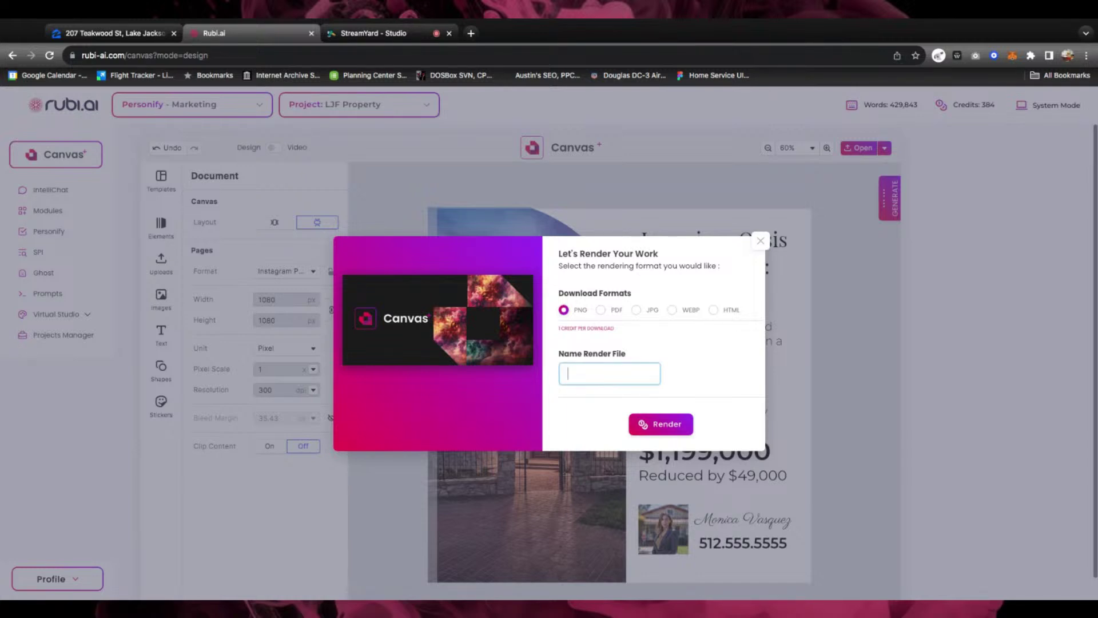
{"action": "type", "text": "LJF_Insta"}
{"action": "left_click", "coordinate": [672, 414]}
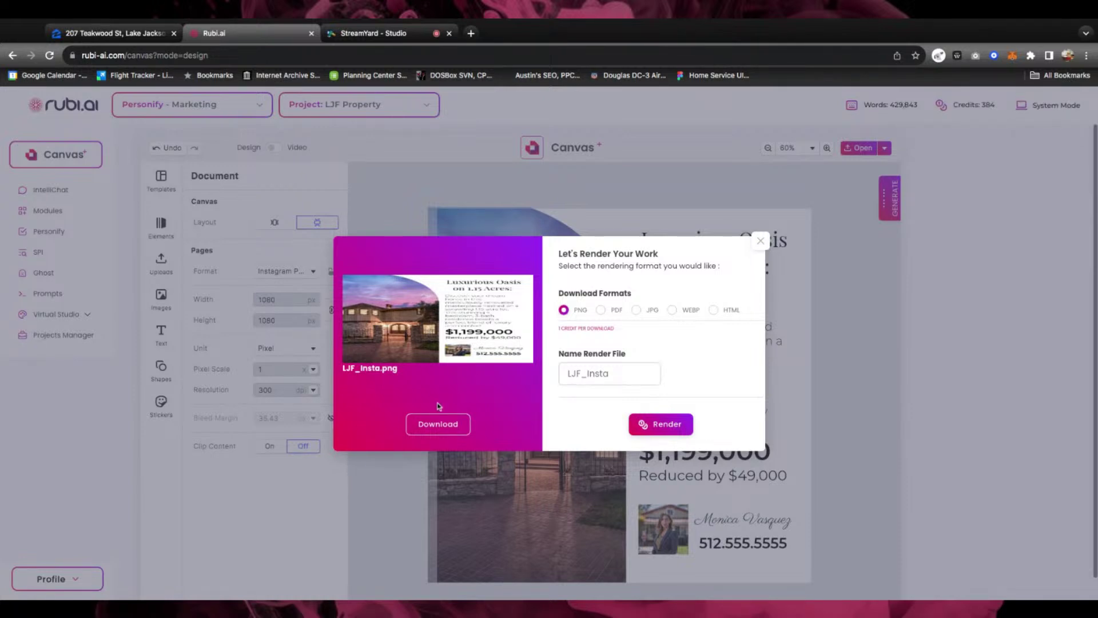
Download LJF_Insta.png, close the render window, and save the scene
{"action": "left_click", "coordinate": [449, 432]}
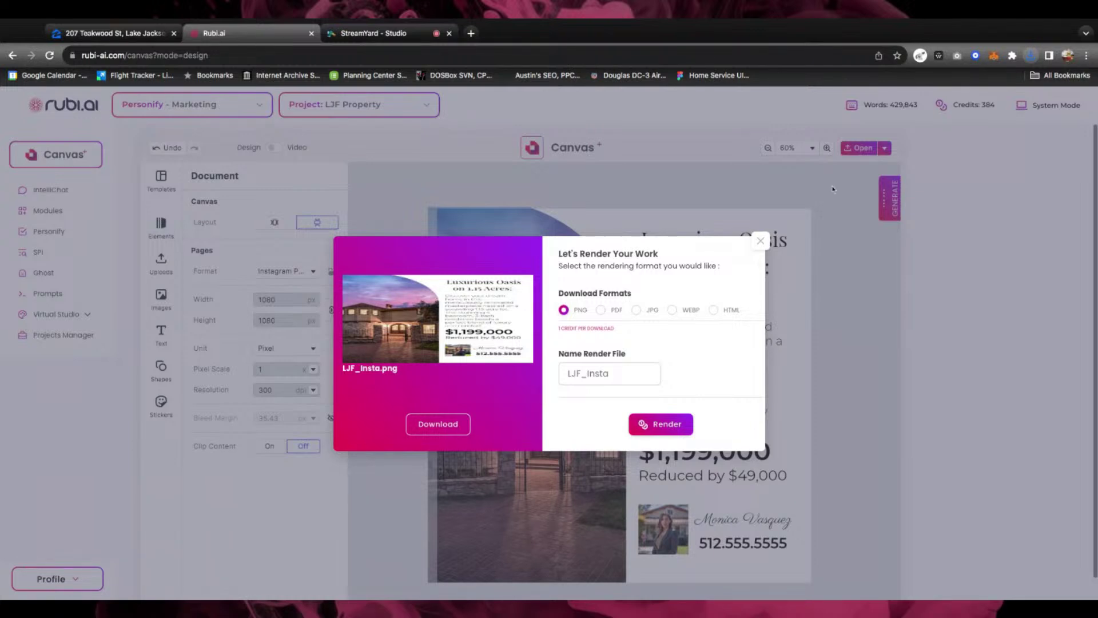
{"action": "left_click", "coordinate": [761, 241]}
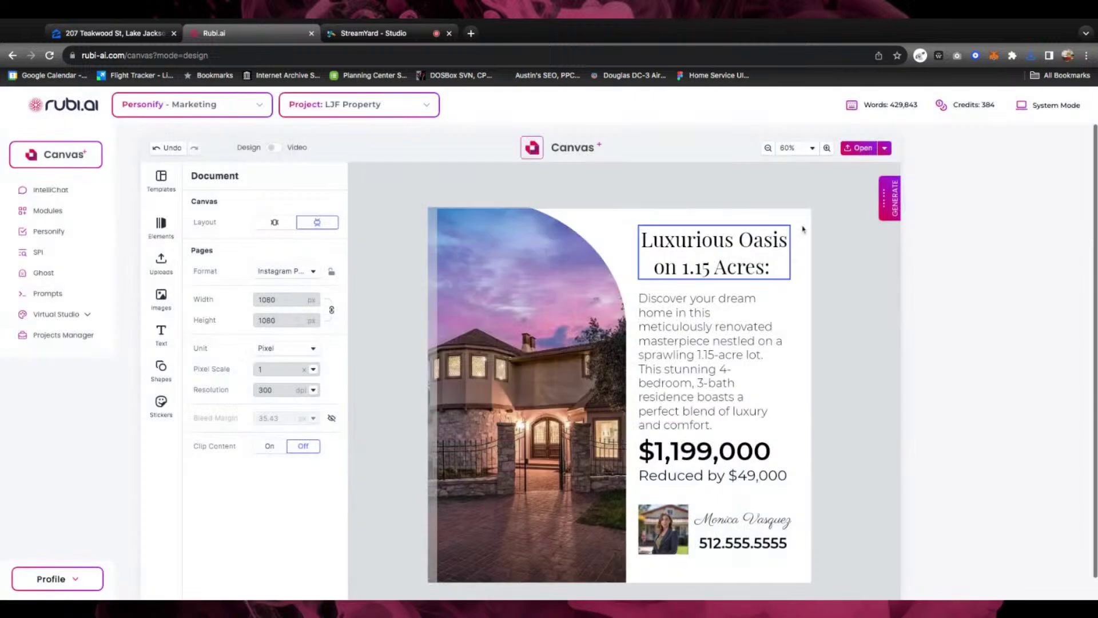
{"action": "left_click", "coordinate": [884, 148]}
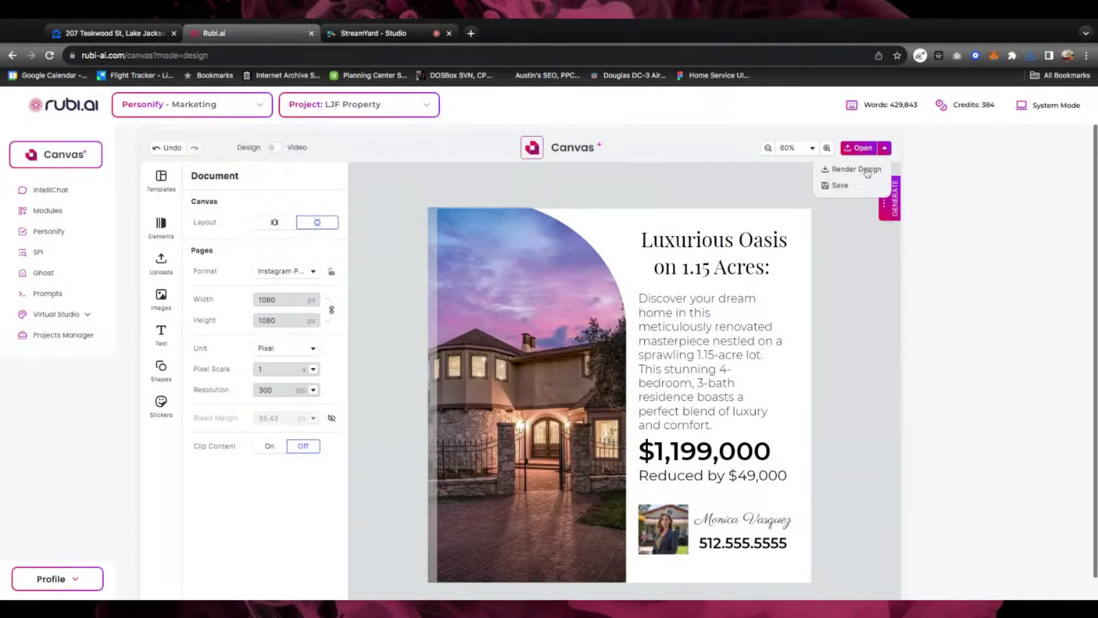
{"action": "left_click", "coordinate": [844, 186]}
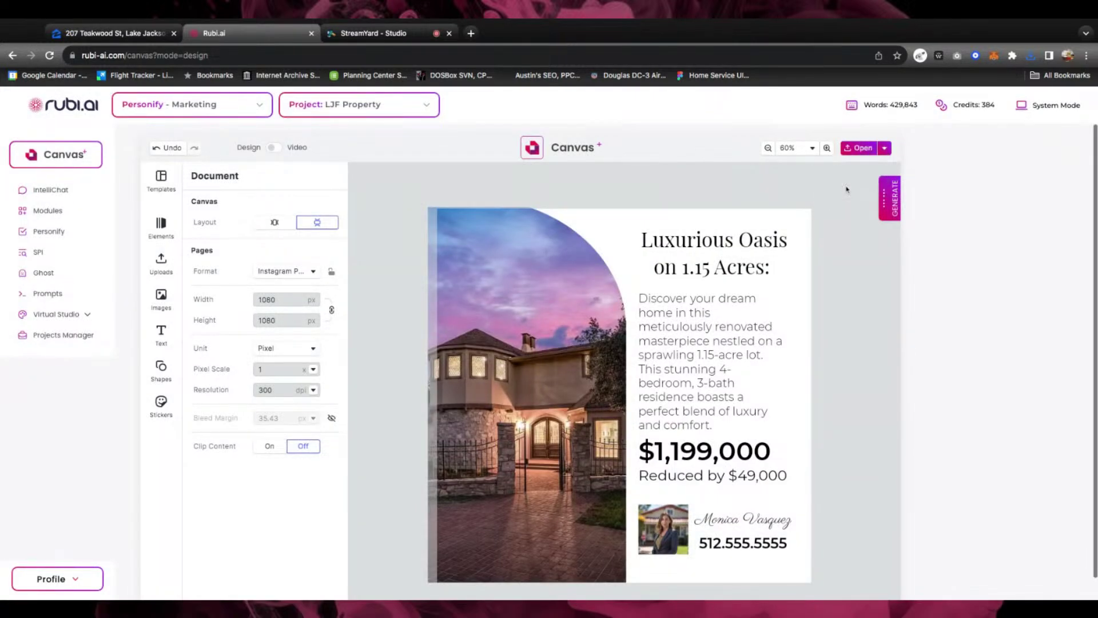
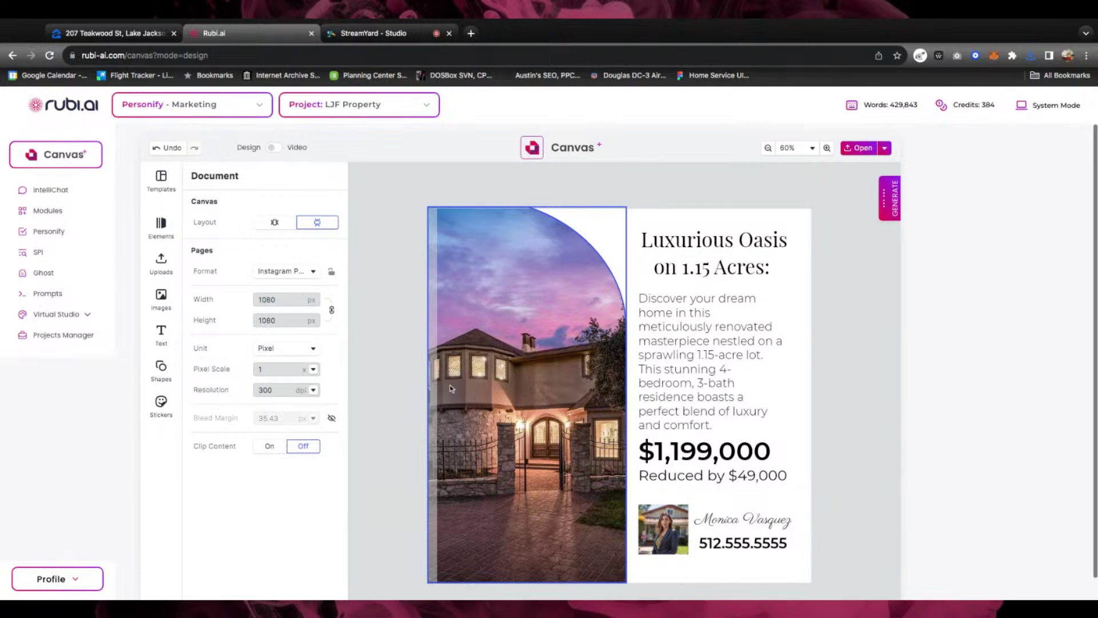
Open the basic and abstract shapes library beside the Luxurious Oasis listing post
{"action": "left_click", "coordinate": [169, 370]}
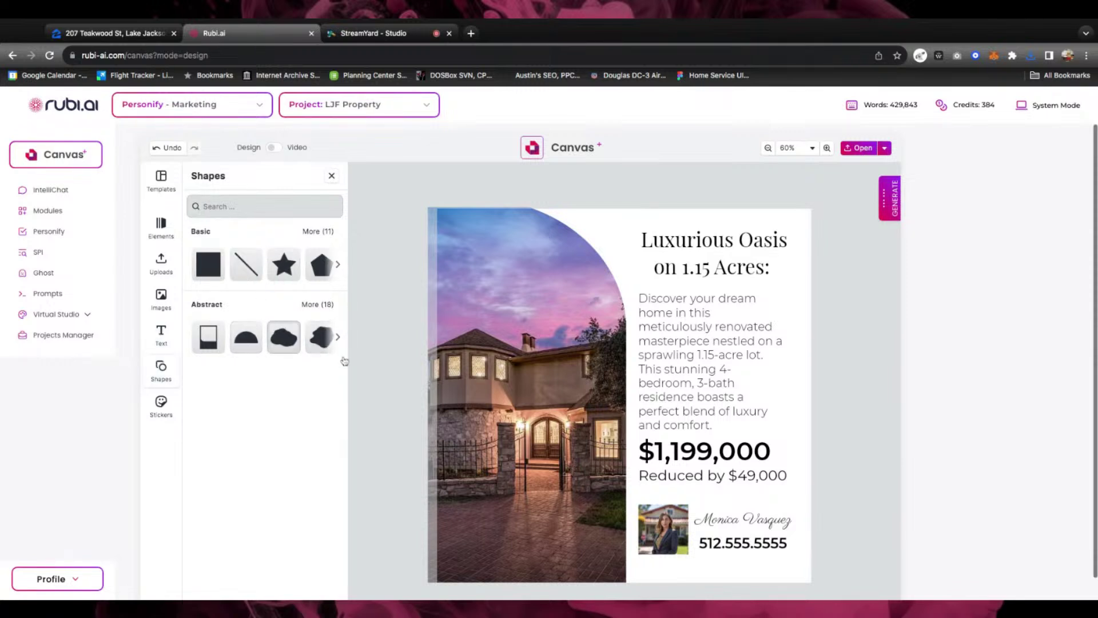
{"action": "left_click", "coordinate": [161, 369]}
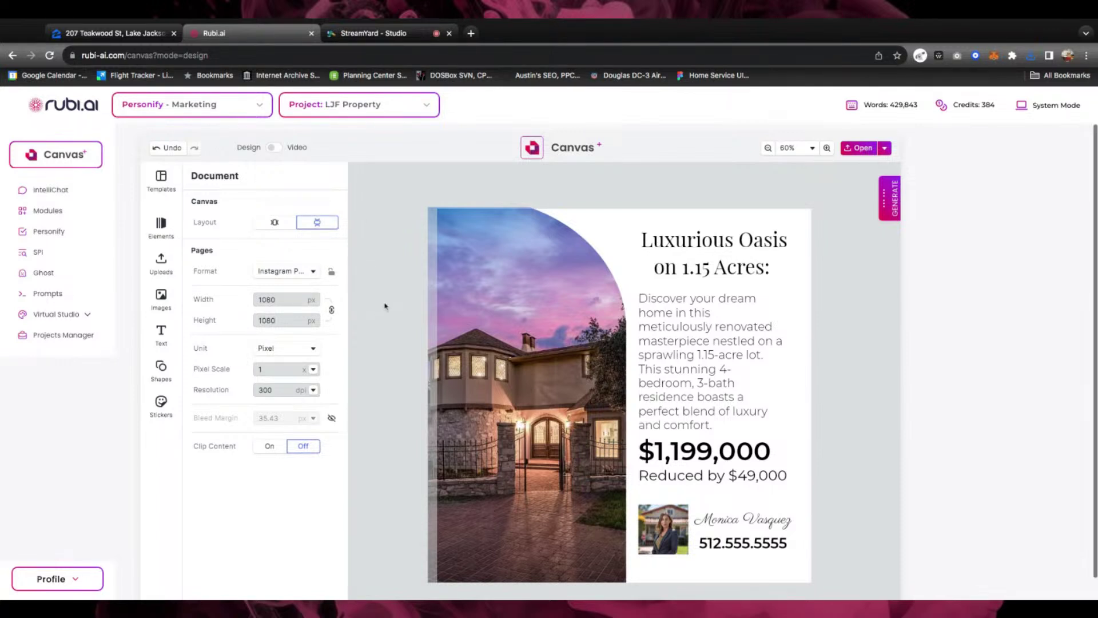
{"action": "left_click", "coordinate": [530, 255]}
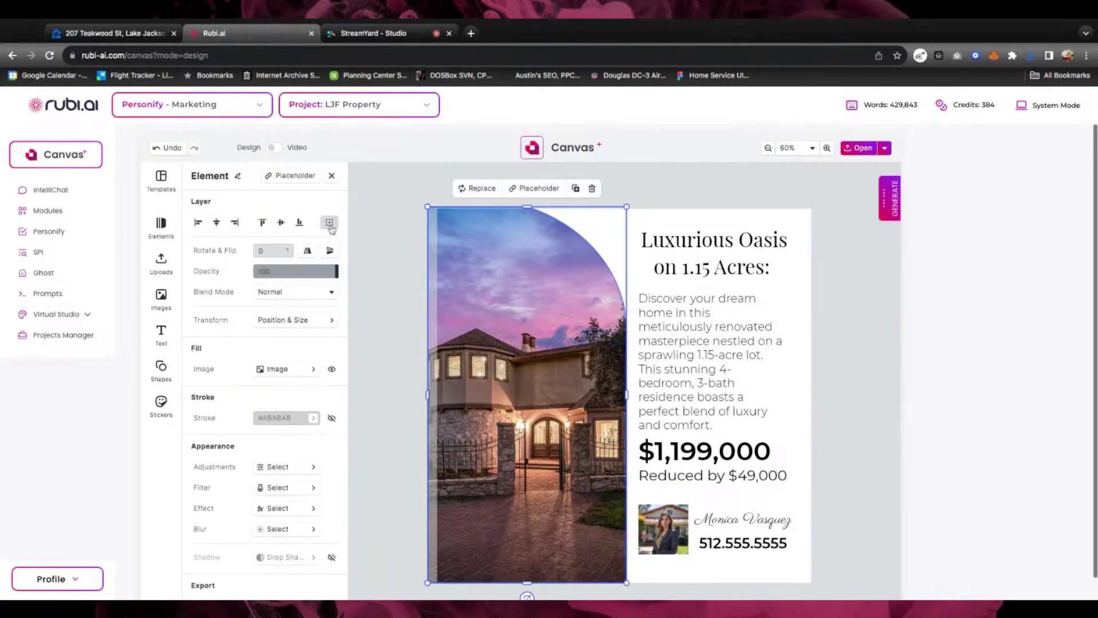
{"action": "left_click", "coordinate": [367, 228]}
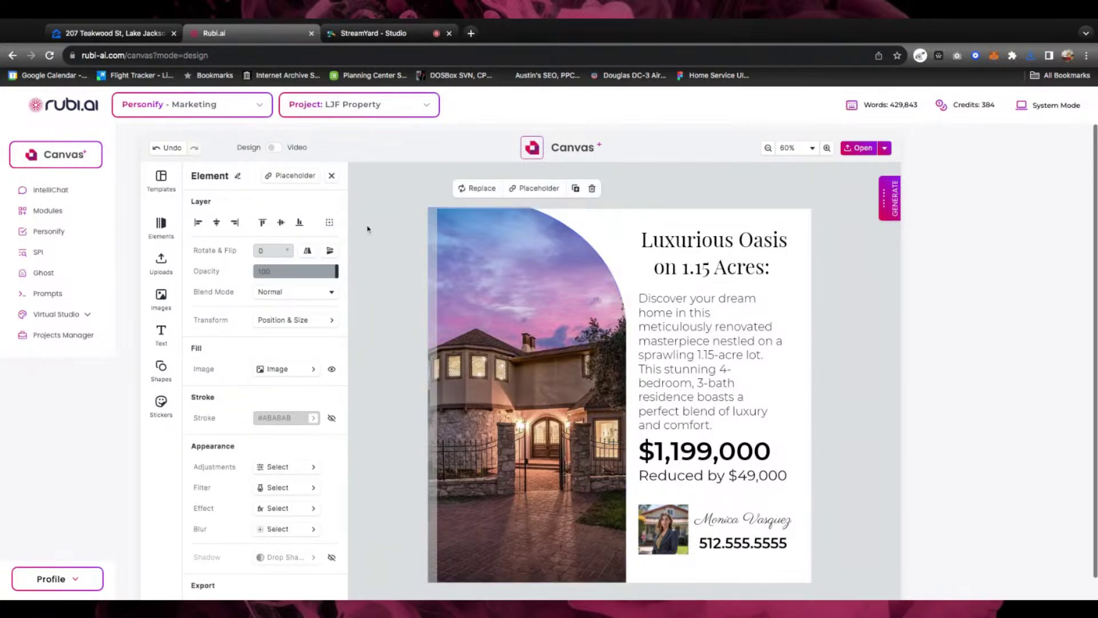
{"action": "left_click", "coordinate": [169, 374]}
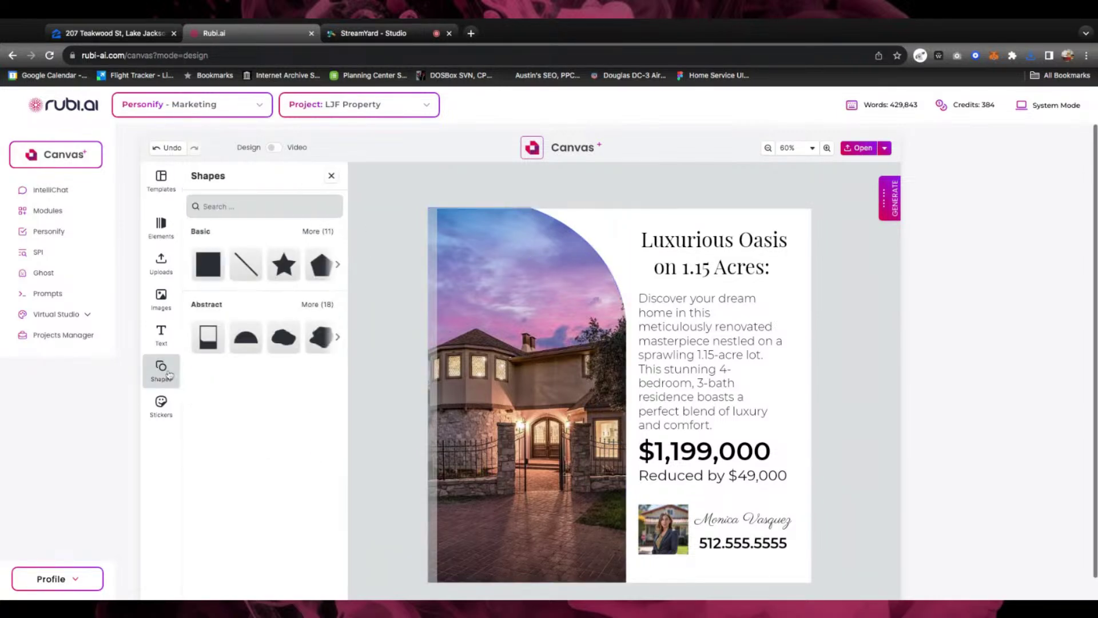
{"action": "left_click", "coordinate": [214, 270]}
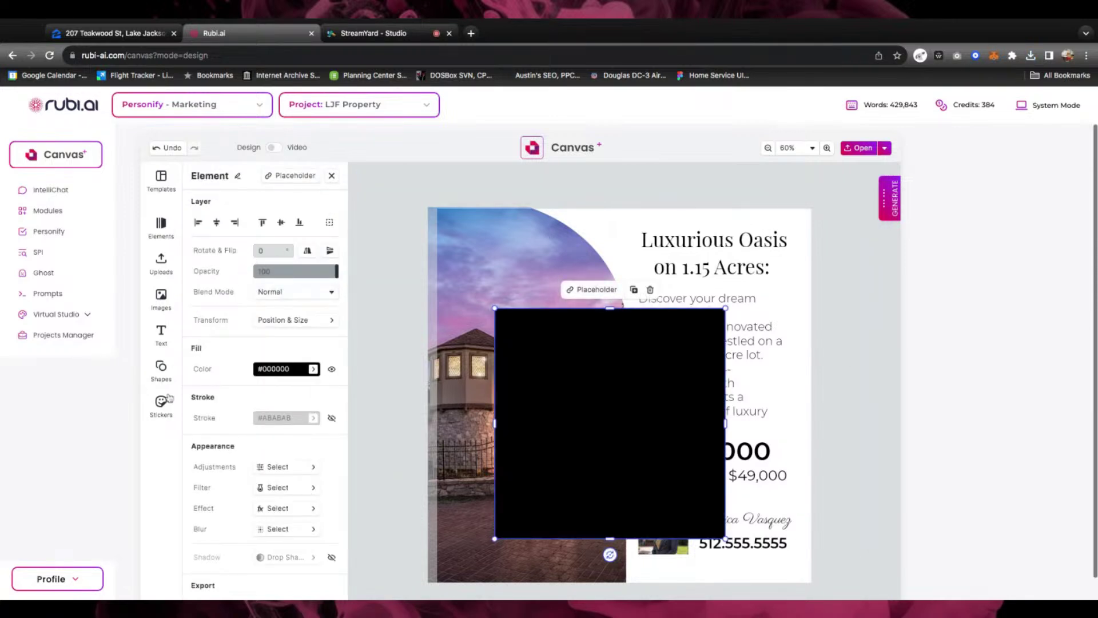
{"action": "left_click", "coordinate": [169, 364]}
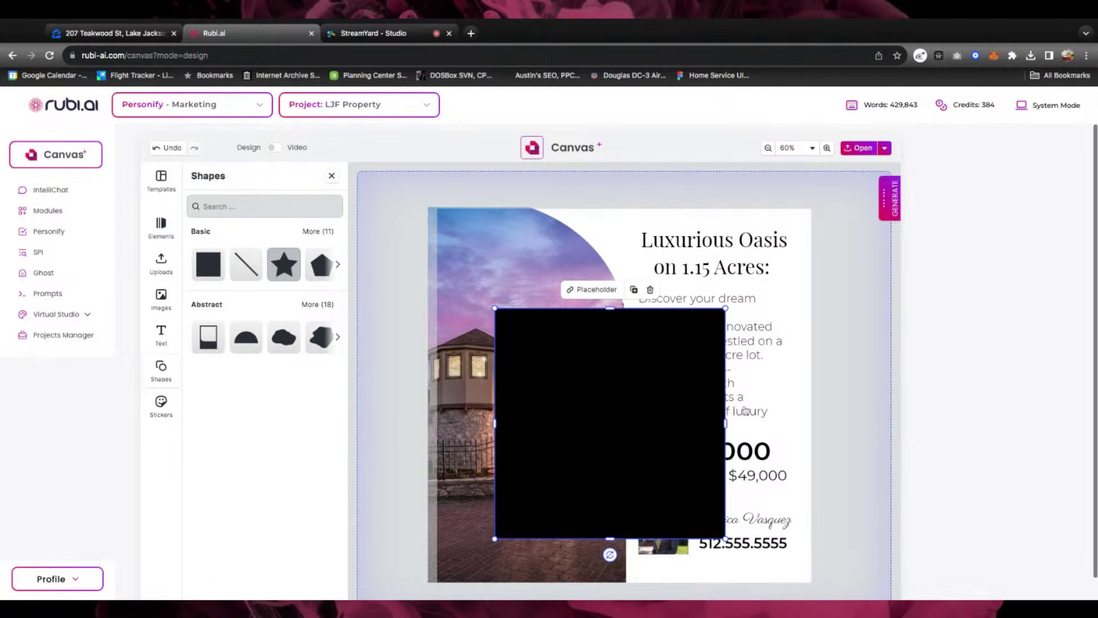
{"action": "left_click", "coordinate": [292, 272]}
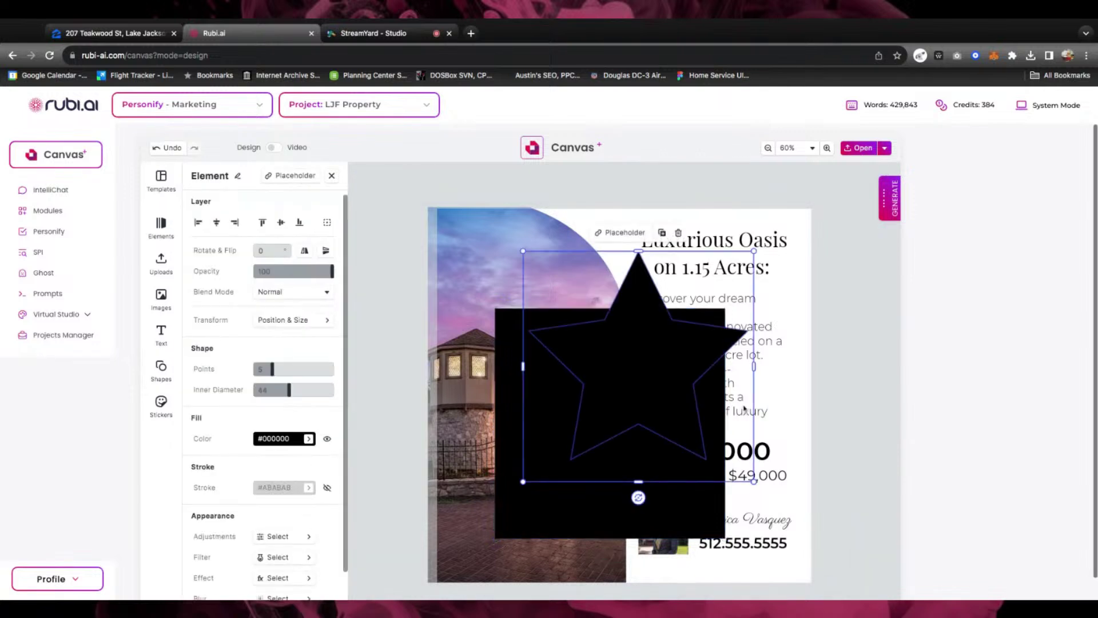
{"action": "left_click", "coordinate": [512, 415], "text": "shift"}
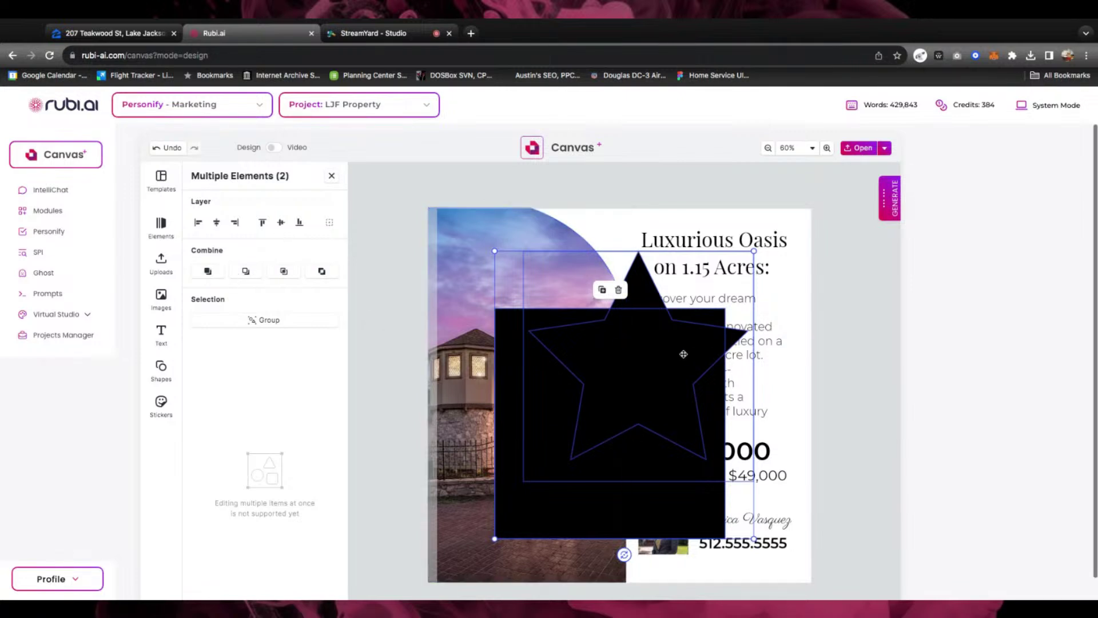
{"action": "left_click", "coordinate": [394, 252]}
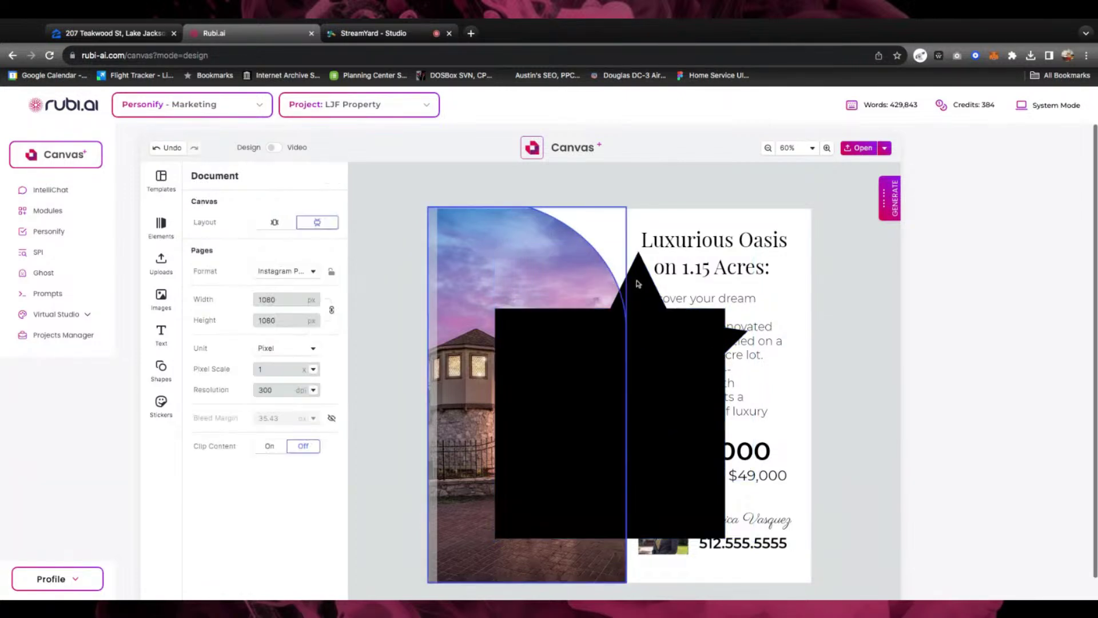
{"action": "mouse_move", "coordinate": [636, 284]}
{"action": "left_mouse_down"}
{"action": "mouse_move", "coordinate": [606, 277]}
{"action": "mouse_move", "coordinate": [639, 268]}
{"action": "left_mouse_up"}
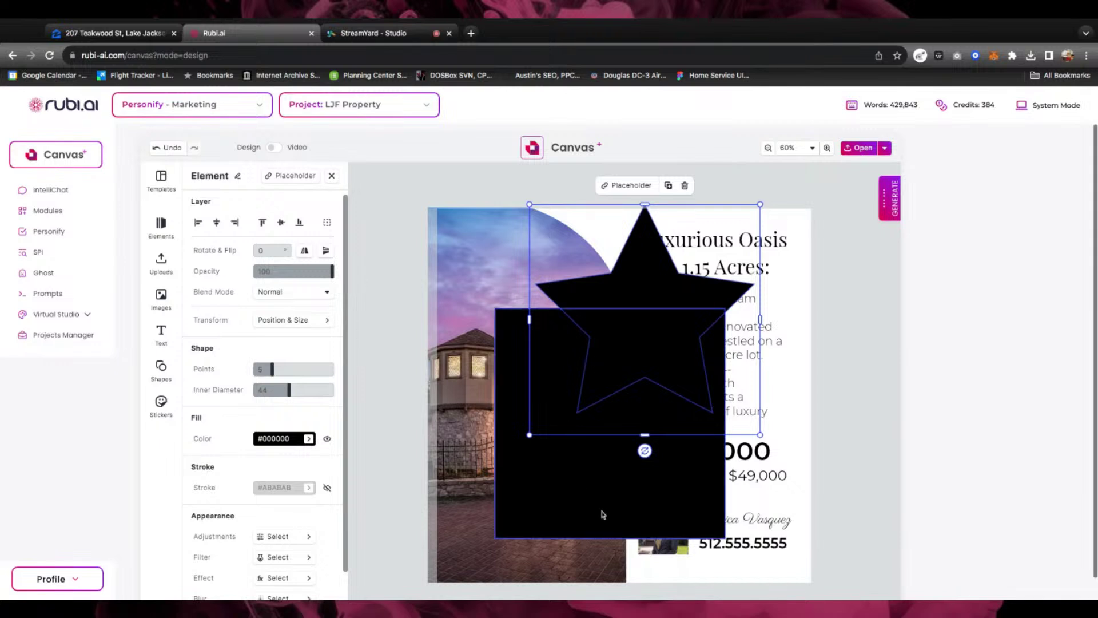
{"action": "left_click", "coordinate": [590, 480], "text": "shift"}
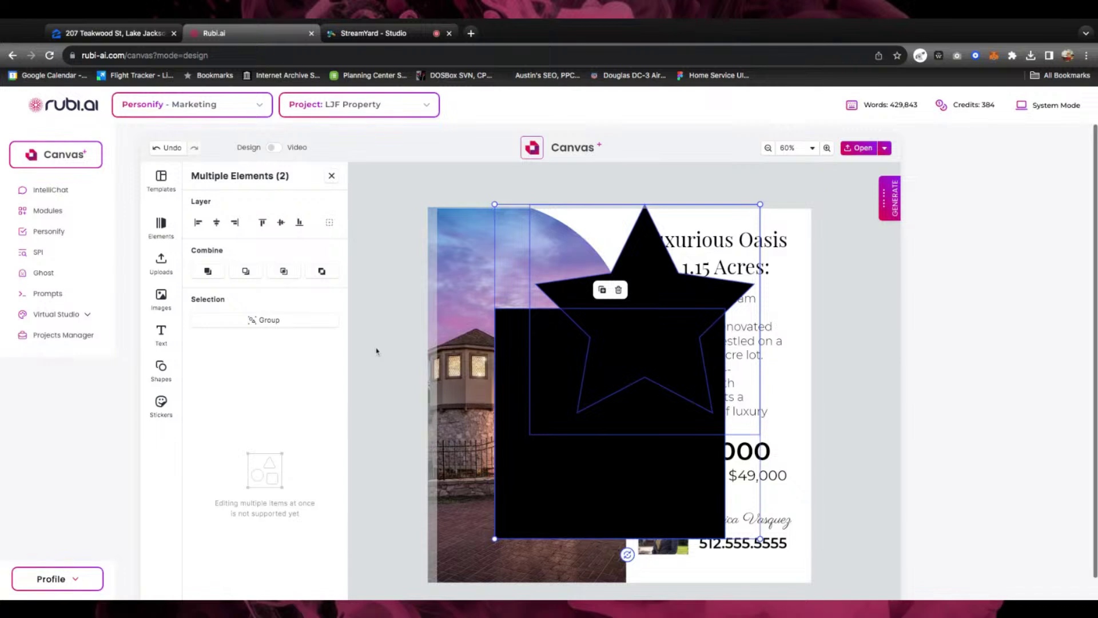
{"action": "left_click", "coordinate": [619, 289]}
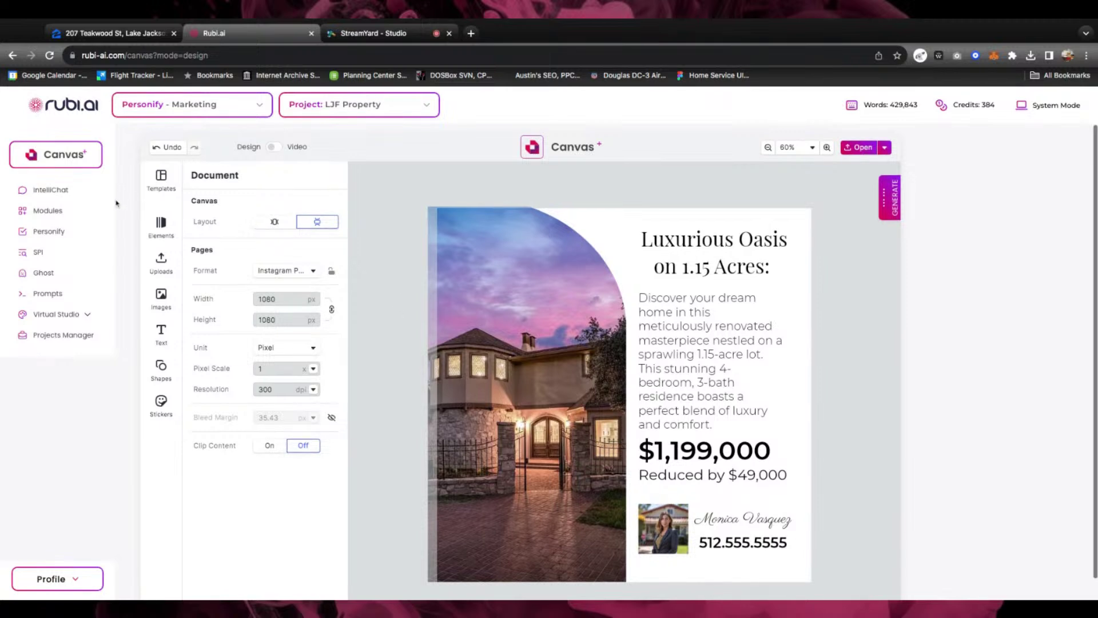
Try the blank template, cancel replacing the listing design, and return to the Canvas start page
{"action": "left_click", "coordinate": [161, 180]}
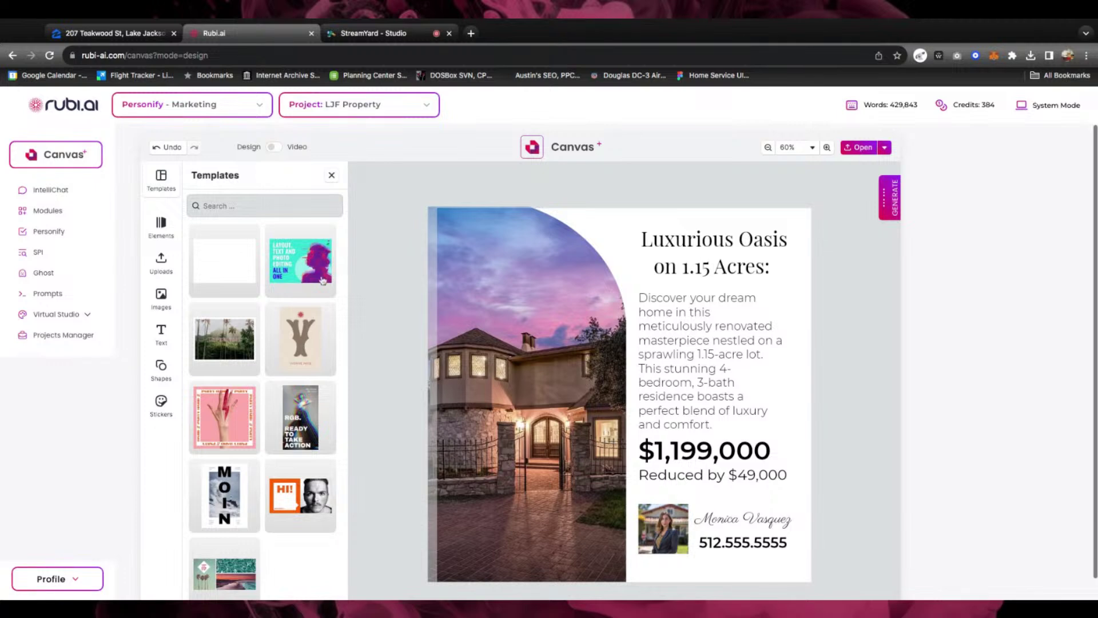
{"action": "left_click", "coordinate": [221, 265]}
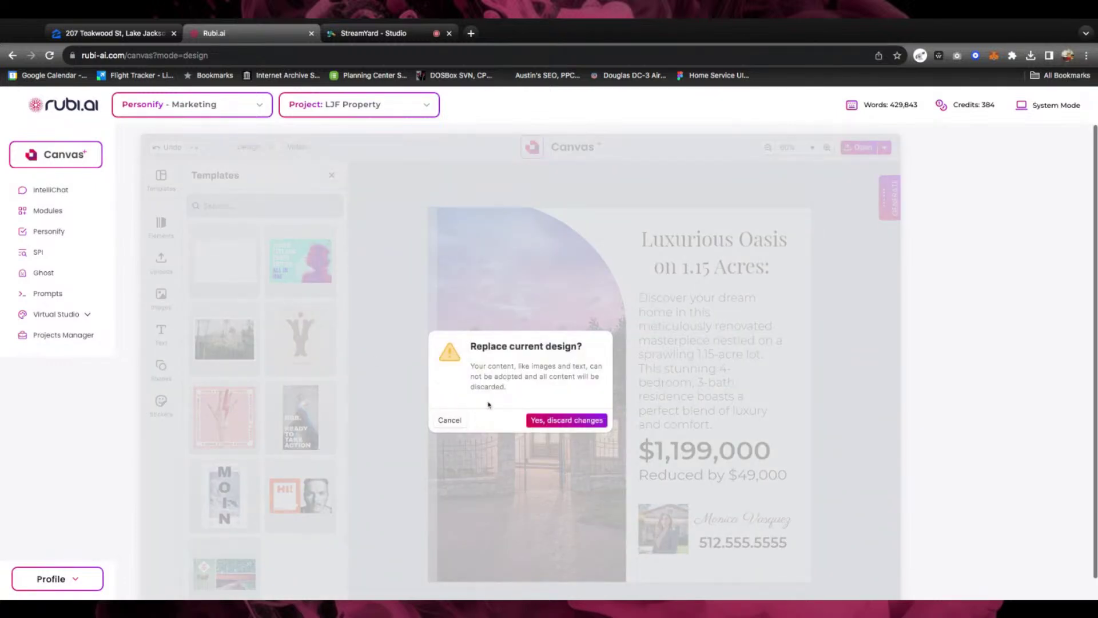
{"action": "left_click", "coordinate": [450, 420]}
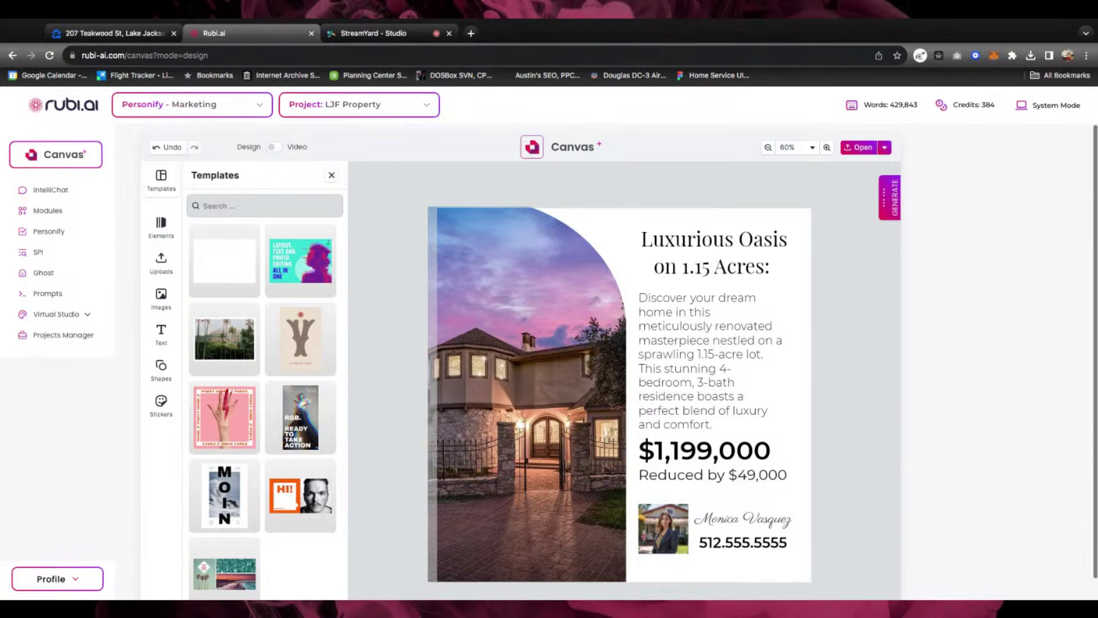
{"action": "left_click", "coordinate": [64, 156]}
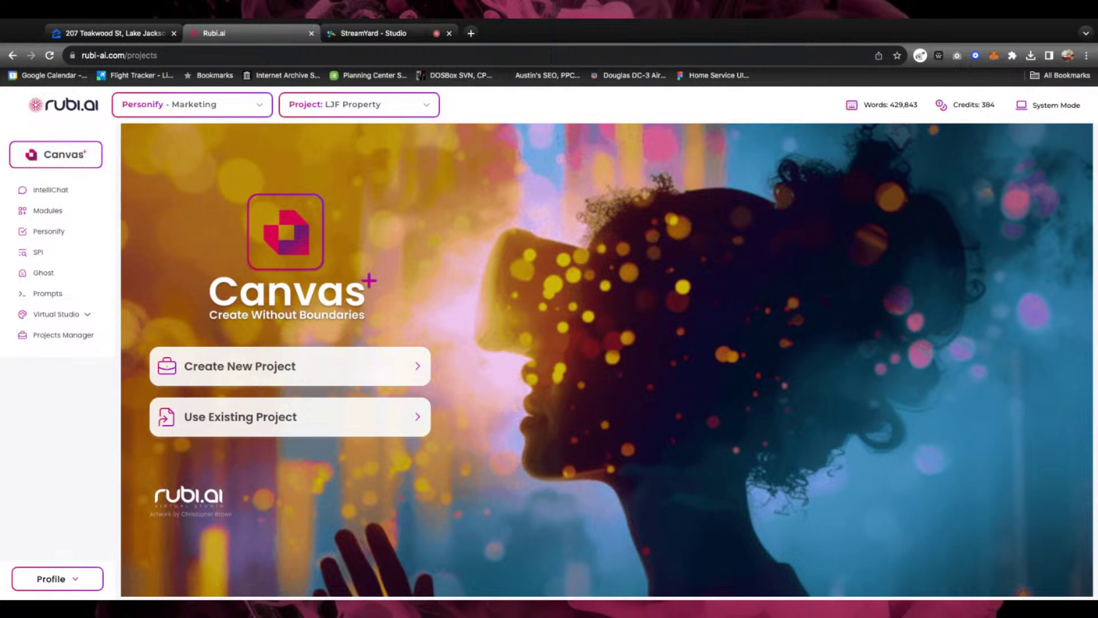
Start a new Design Editor design in the existing LJF Property project
{"action": "left_click", "coordinate": [314, 429]}
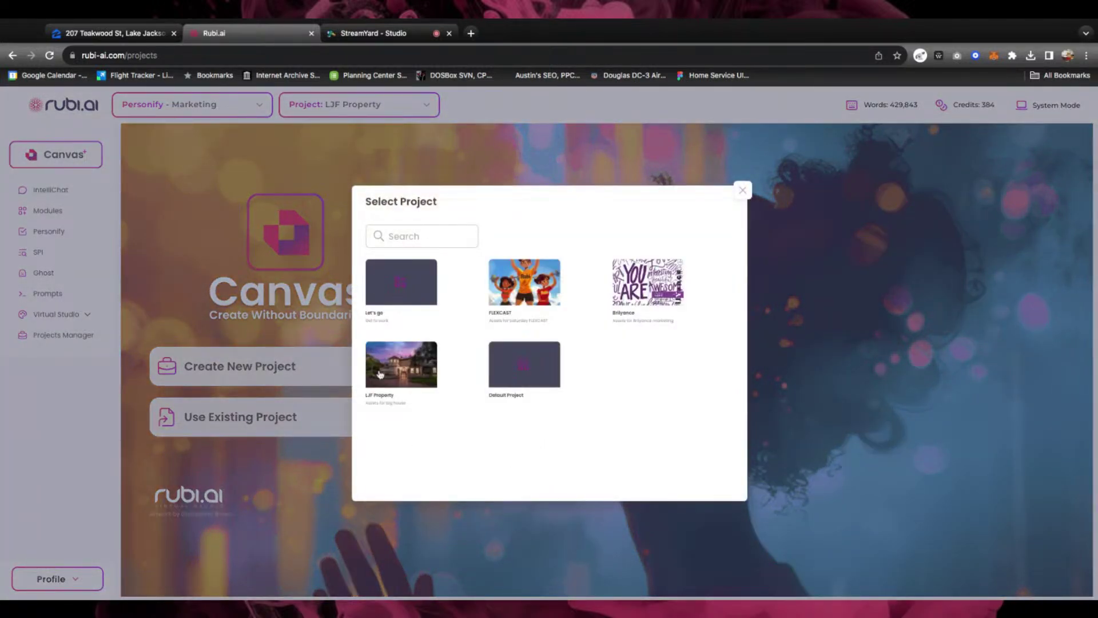
{"action": "left_click", "coordinate": [410, 369]}
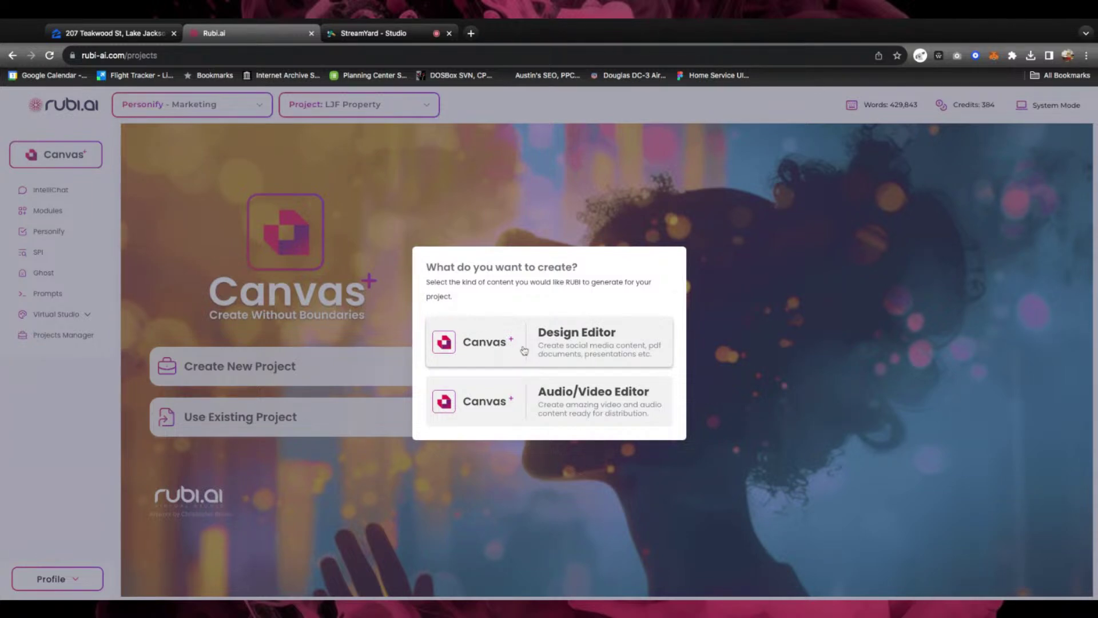
{"action": "left_click", "coordinate": [524, 350]}
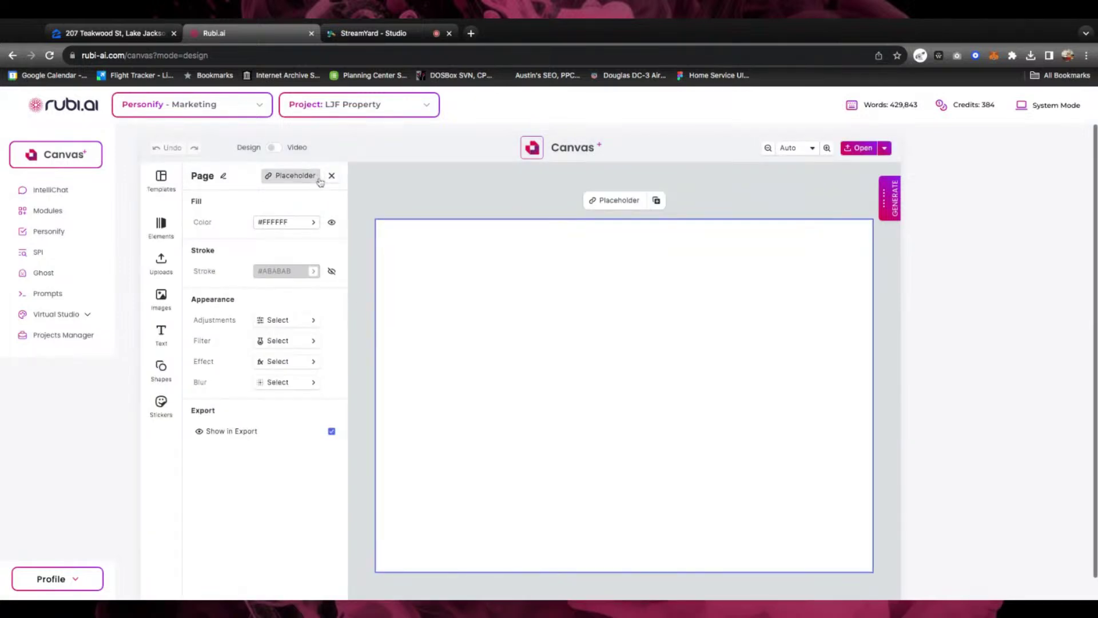
Browse the saved template assets, showing one scene dated Aug 24, 2024
{"action": "left_click", "coordinate": [332, 176]}
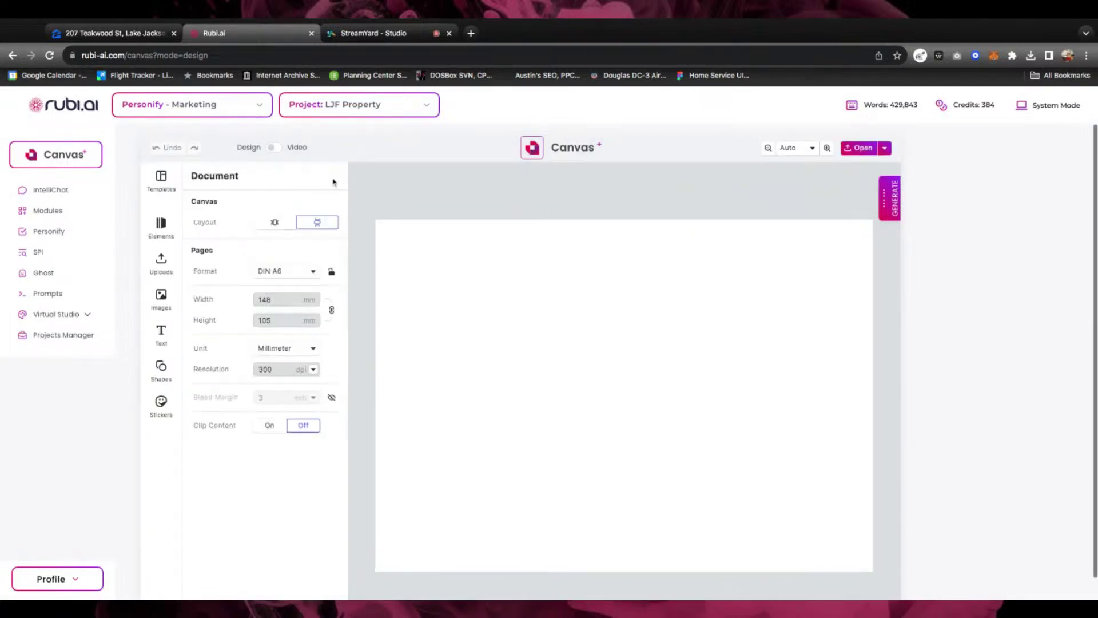
{"action": "left_click", "coordinate": [859, 147]}
{"action": "left_click", "coordinate": [478, 359]}
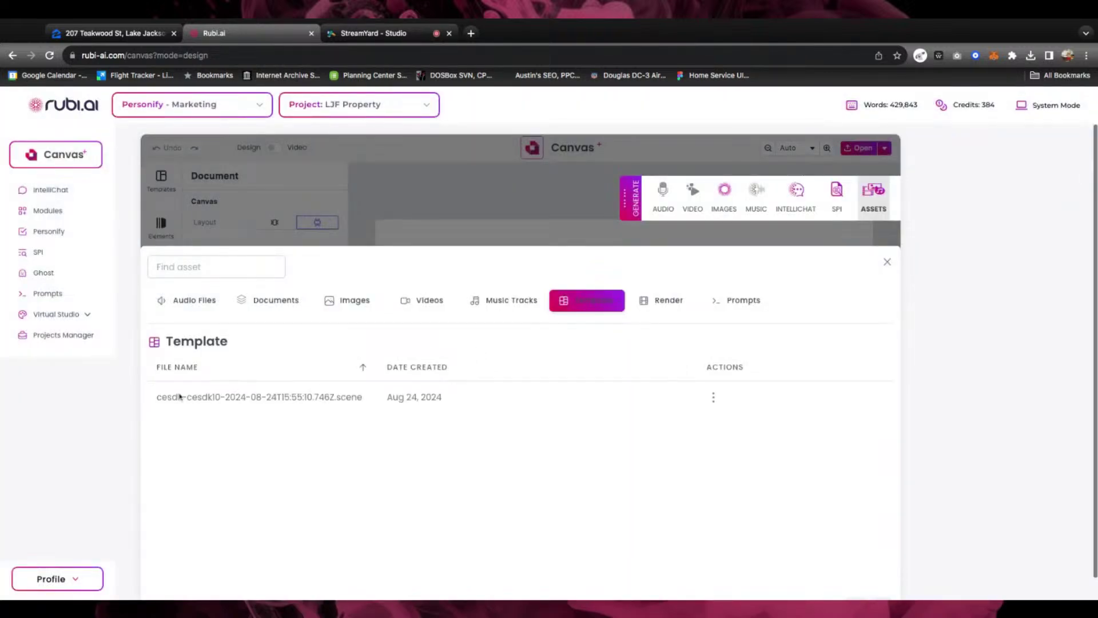
Insert the saved Luxurious Oasis scene onto the canvas, review it, then return to the start page
{"action": "left_click", "coordinate": [713, 397]}
{"action": "left_click", "coordinate": [713, 397]}
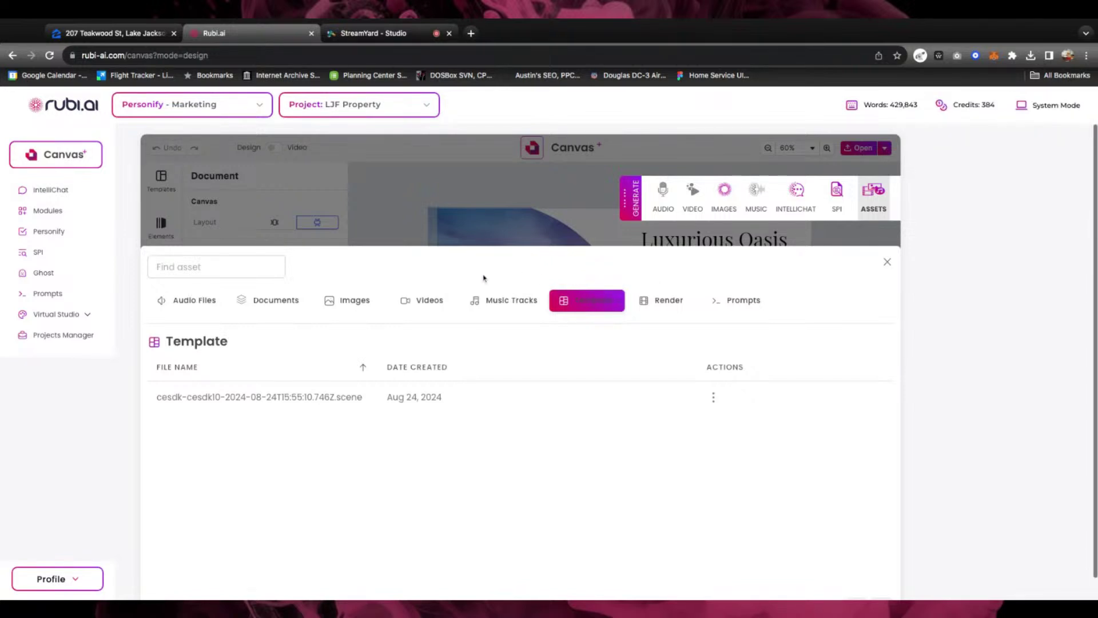
{"action": "left_click", "coordinate": [889, 262]}
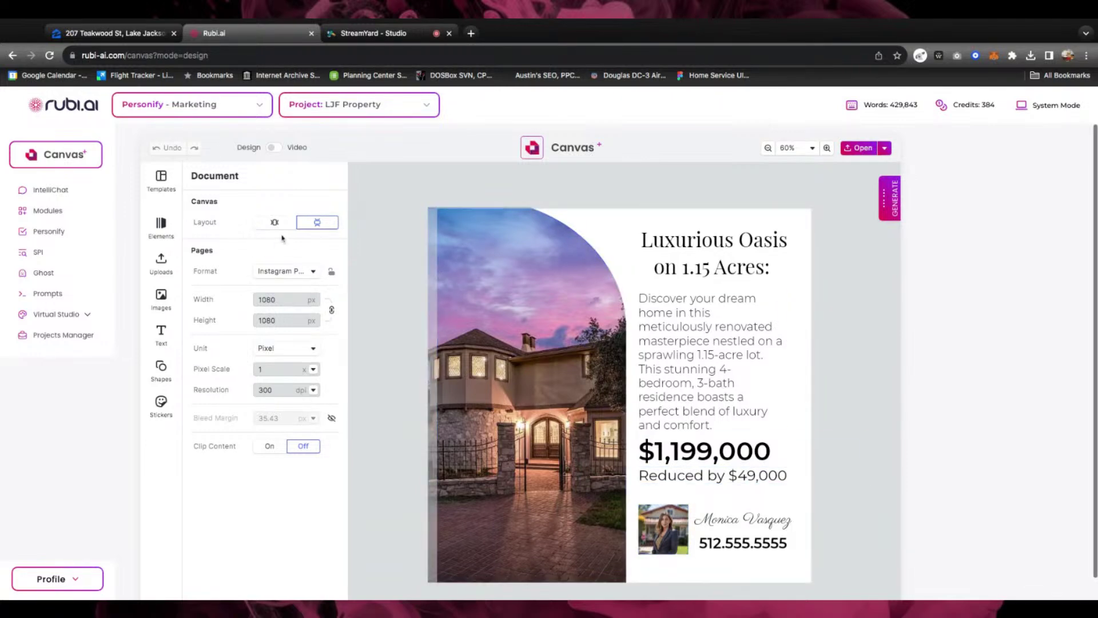
{"action": "left_click", "coordinate": [85, 161]}
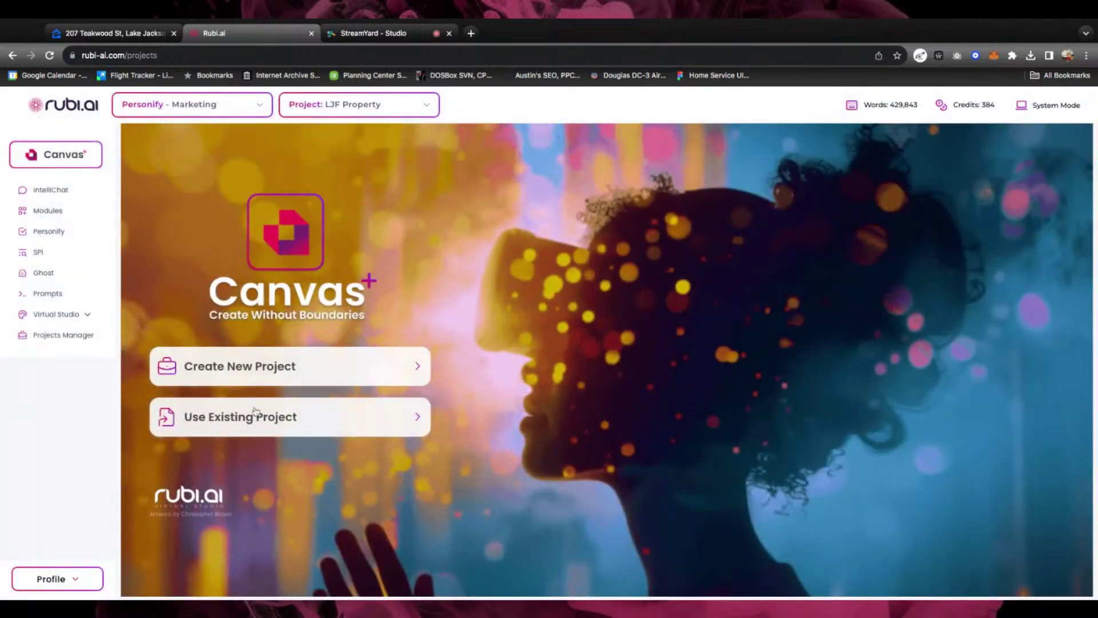
Create another new Design Editor design in the existing LJF Property project
{"action": "left_click", "coordinate": [256, 417]}
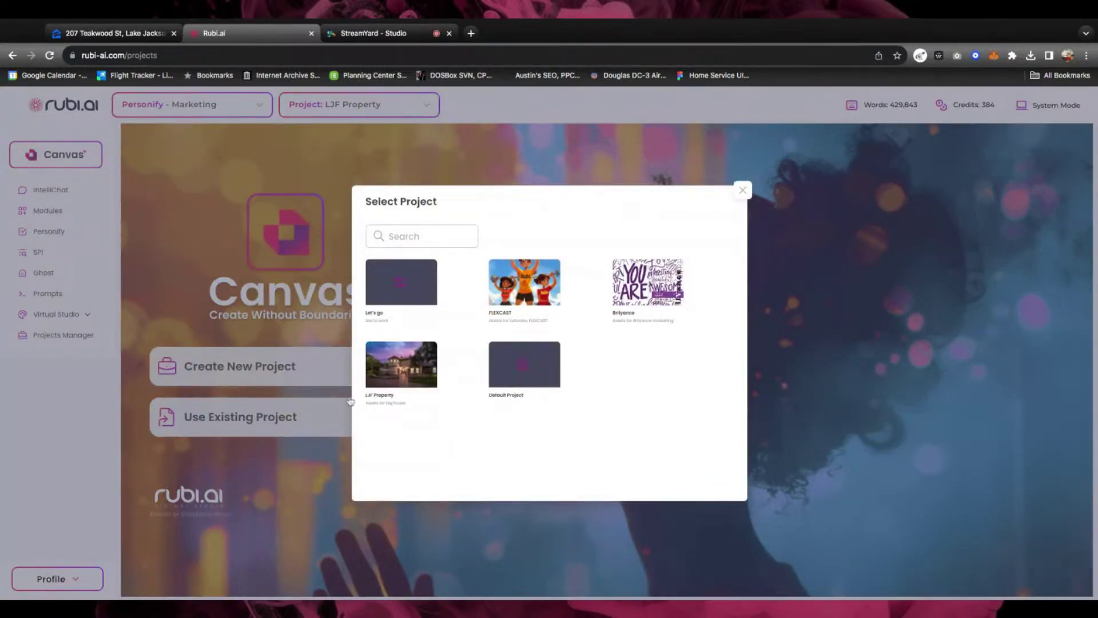
{"action": "left_click", "coordinate": [393, 376]}
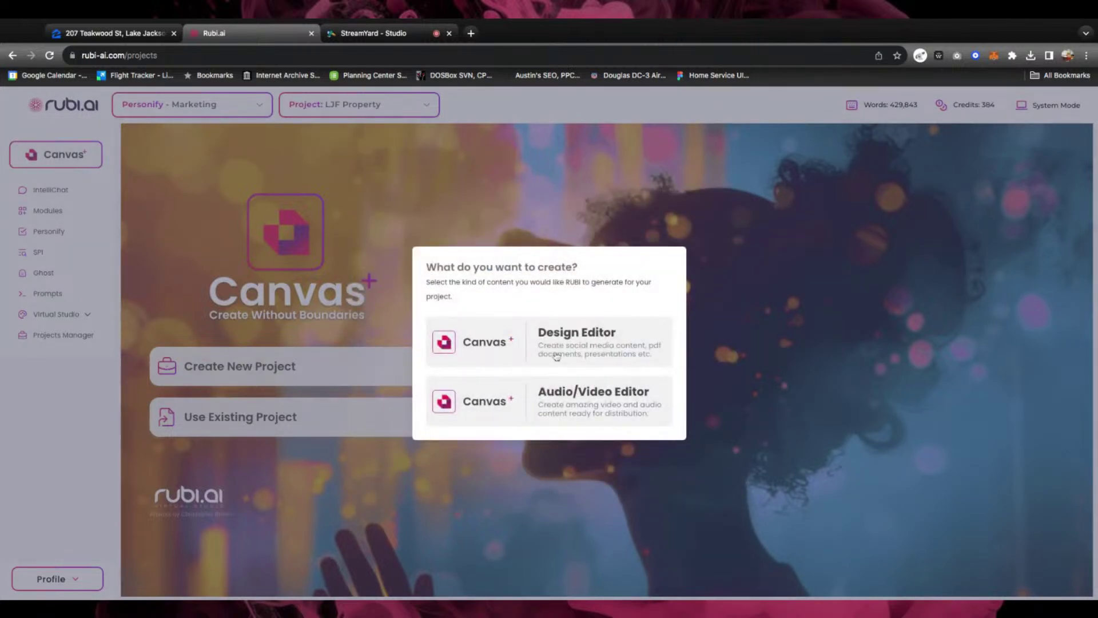
{"action": "left_click", "coordinate": [535, 362]}
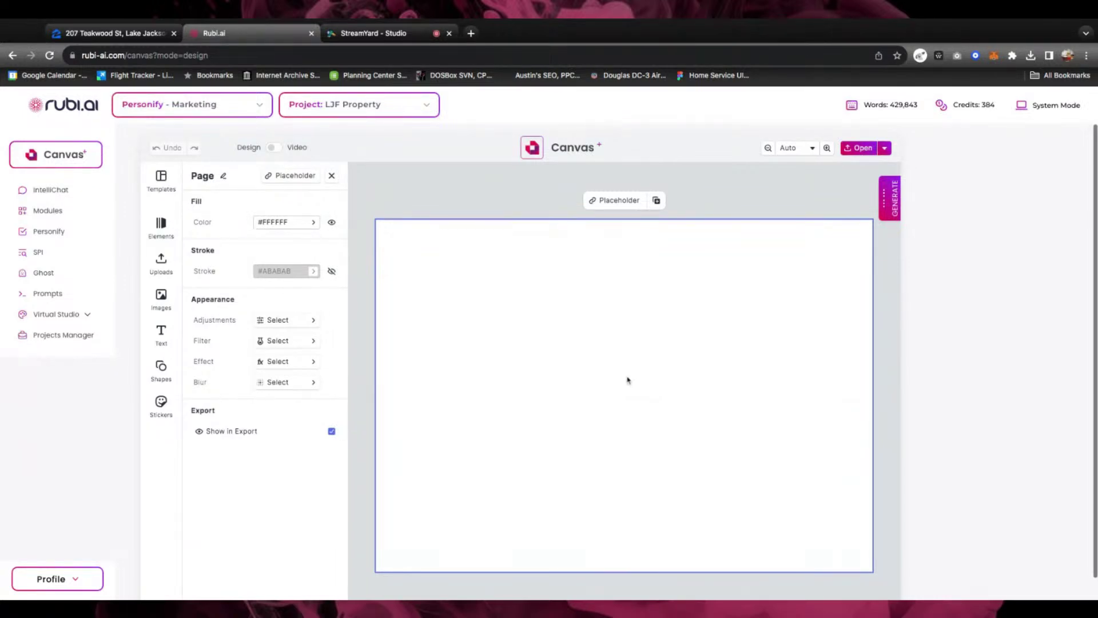
Switch the blank page format from DIN A6 to Letter, 8.5 × 11 in
{"action": "left_click", "coordinate": [332, 175]}
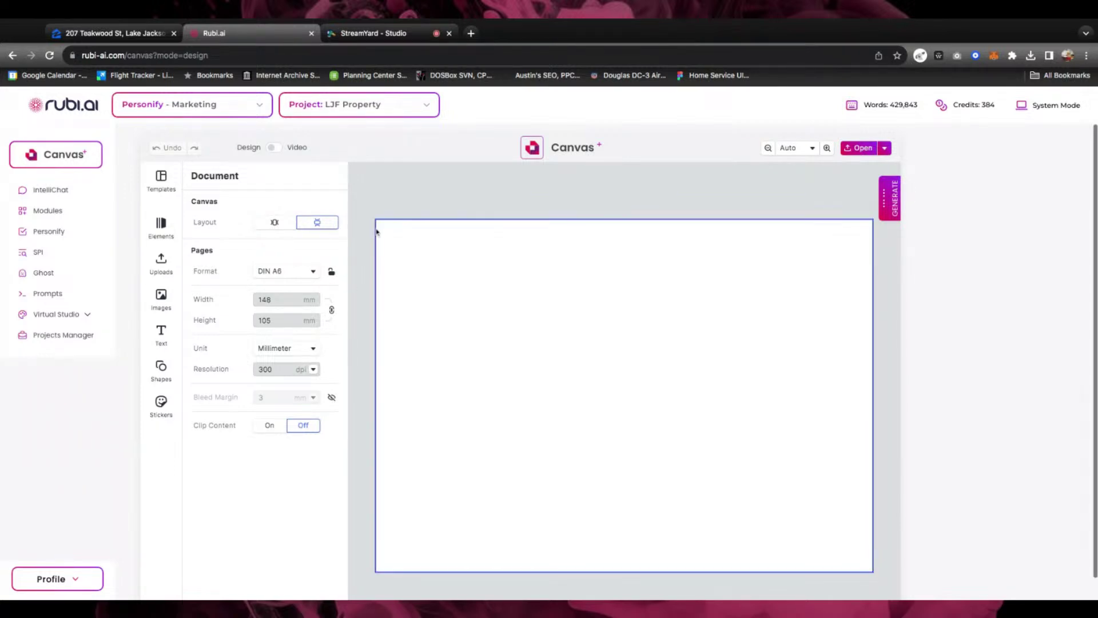
{"action": "left_click", "coordinate": [308, 271]}
{"action": "scroll", "coordinate": [303, 372], "scroll_direction": "down", "scroll_amount": 5}
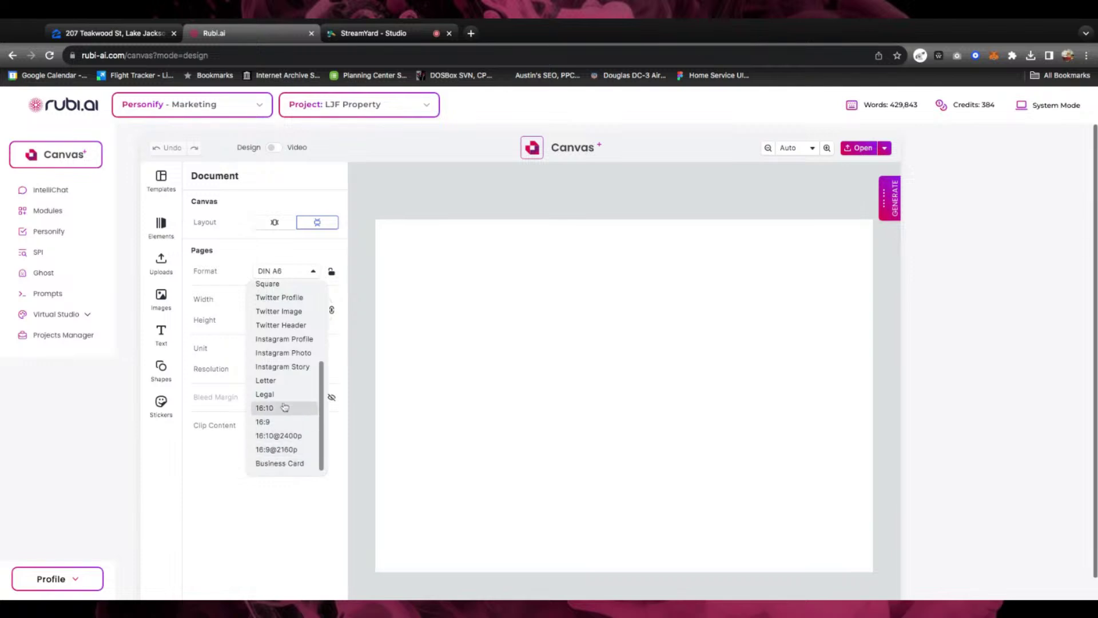
{"action": "left_click", "coordinate": [268, 381]}
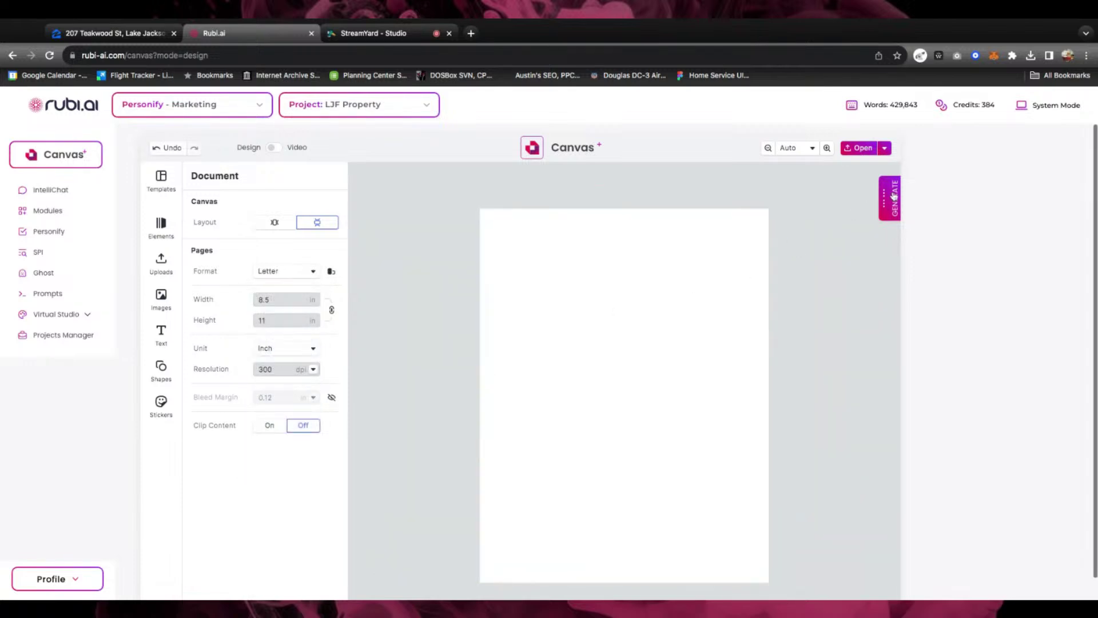
Open the MidJourney image generator and preview a house coloring-page image enlarged
{"action": "left_click", "coordinate": [890, 197]}
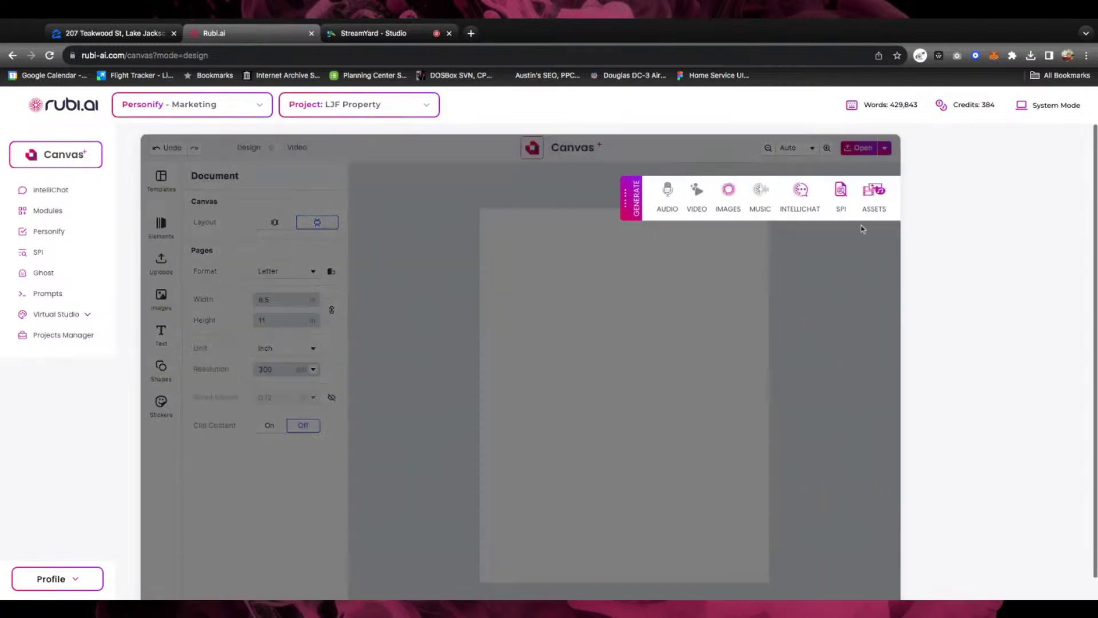
{"action": "left_click", "coordinate": [728, 194]}
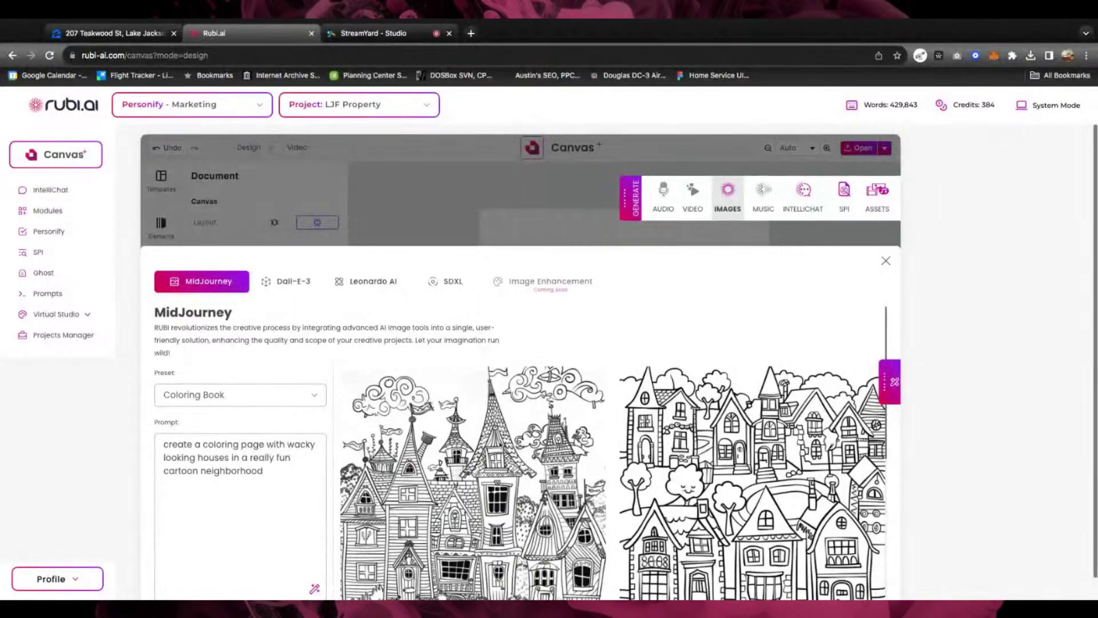
{"action": "scroll", "coordinate": [521, 452], "scroll_direction": "down", "scroll_amount": 5}
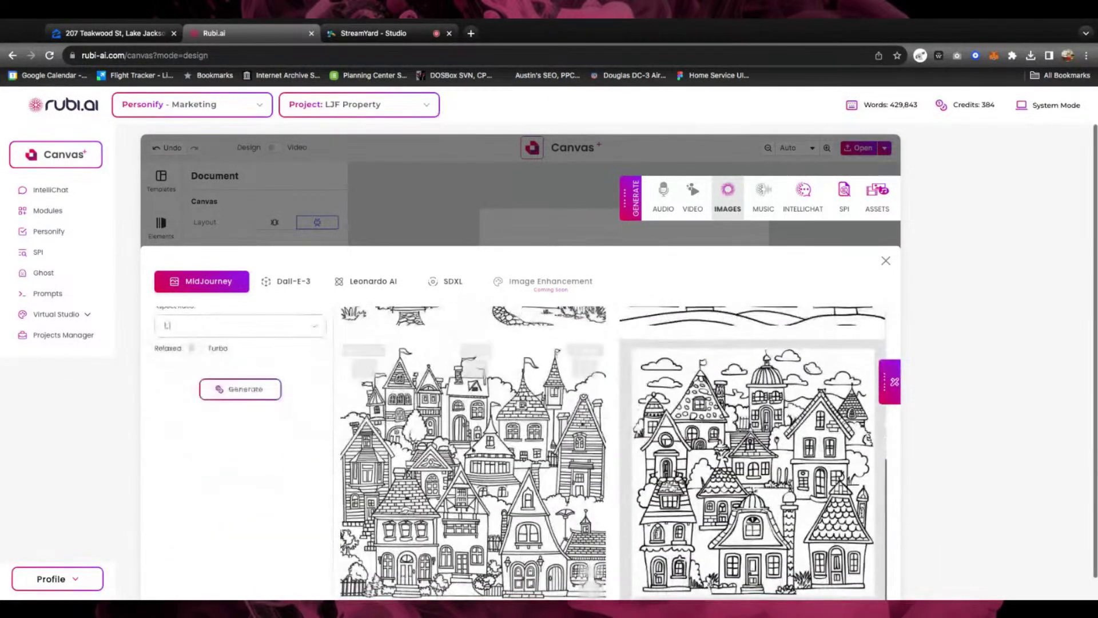
{"action": "left_click", "coordinate": [366, 373]}
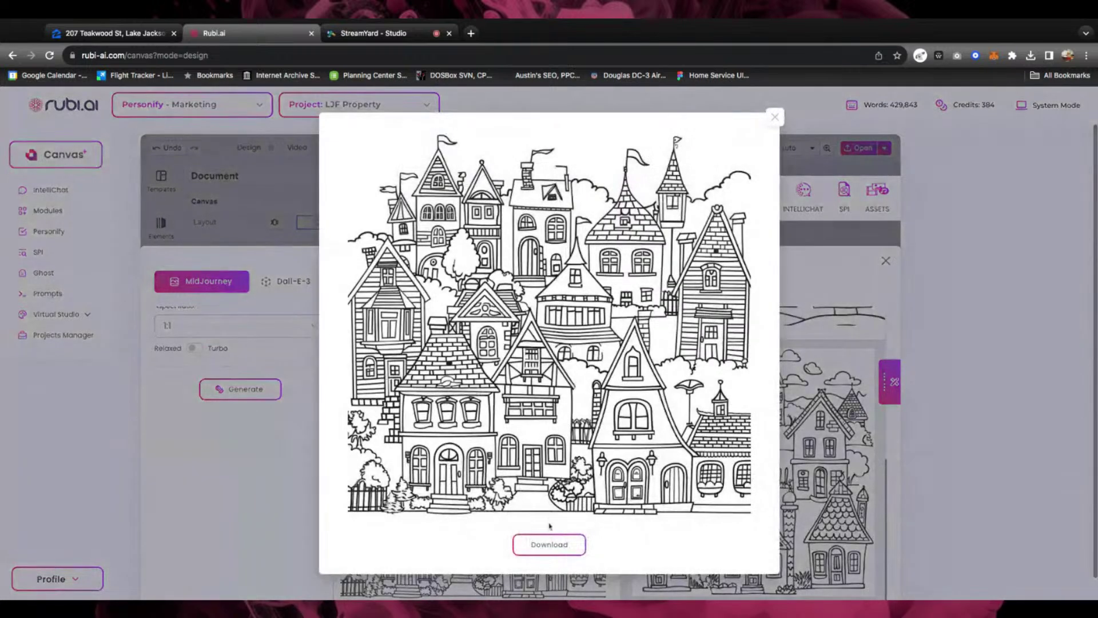
{"action": "left_click", "coordinate": [775, 117]}
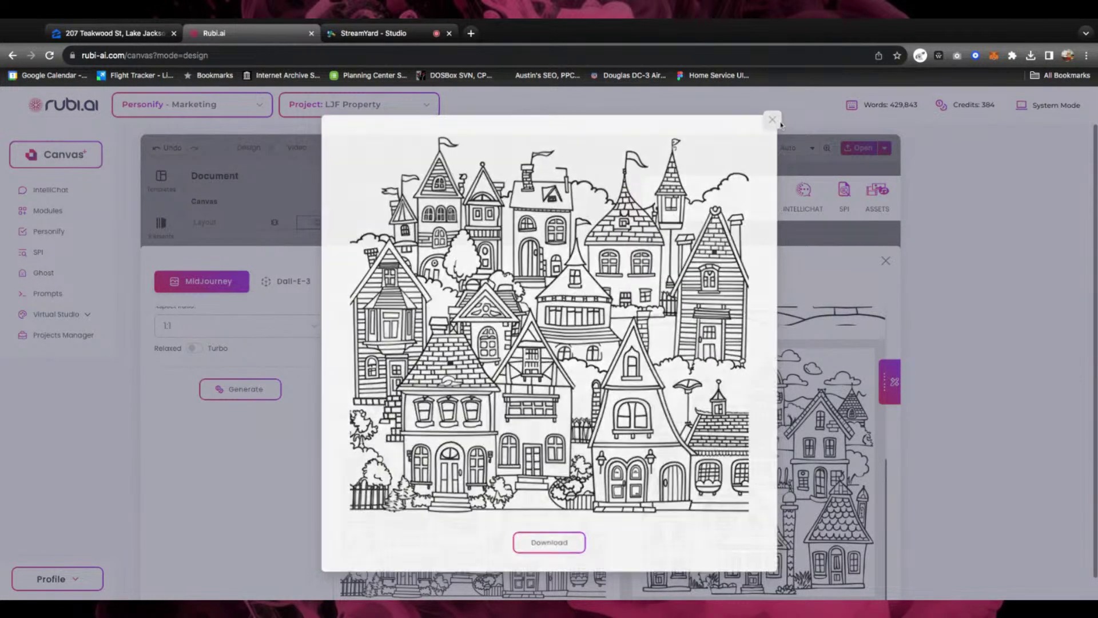
{"action": "left_click", "coordinate": [886, 260]}
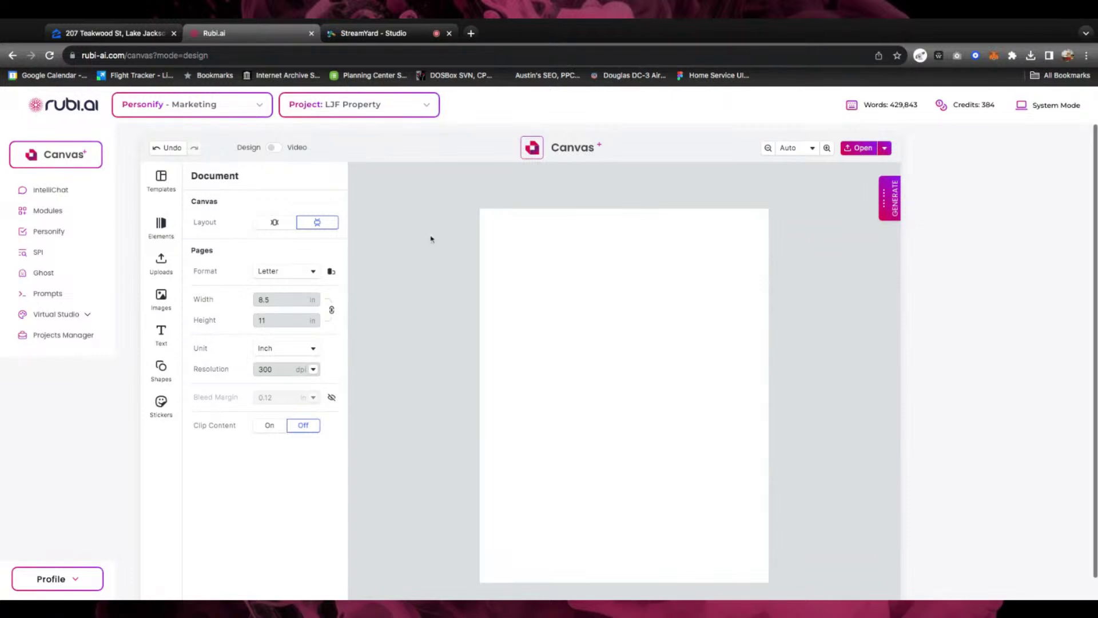
Reopen the image generator and add a house coloring-page image to assets
{"action": "left_click", "coordinate": [899, 204]}
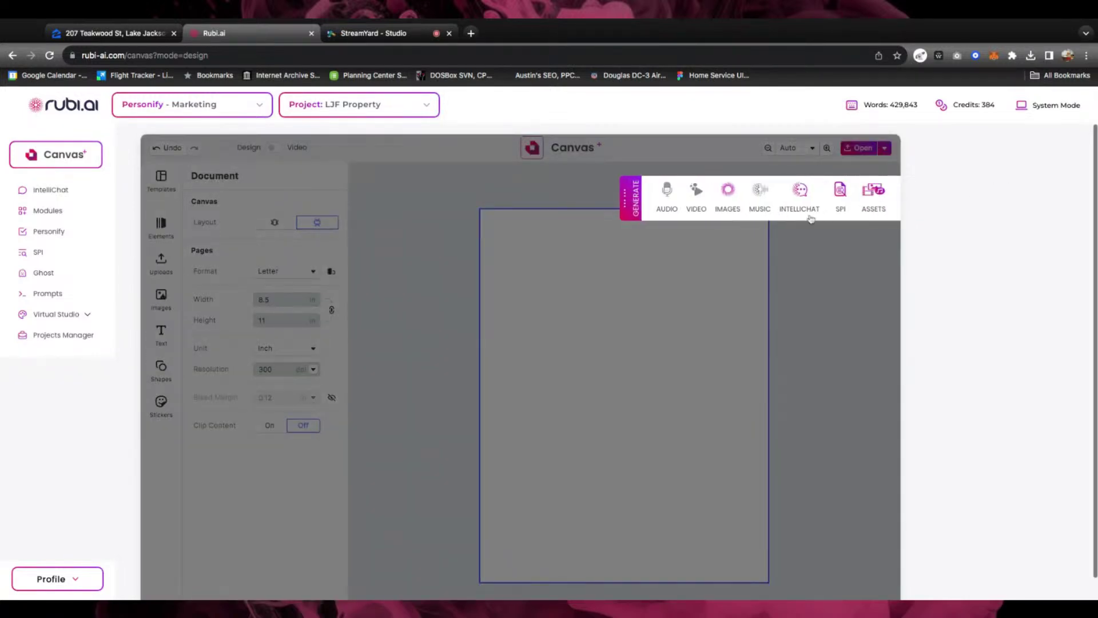
{"action": "left_click", "coordinate": [724, 201]}
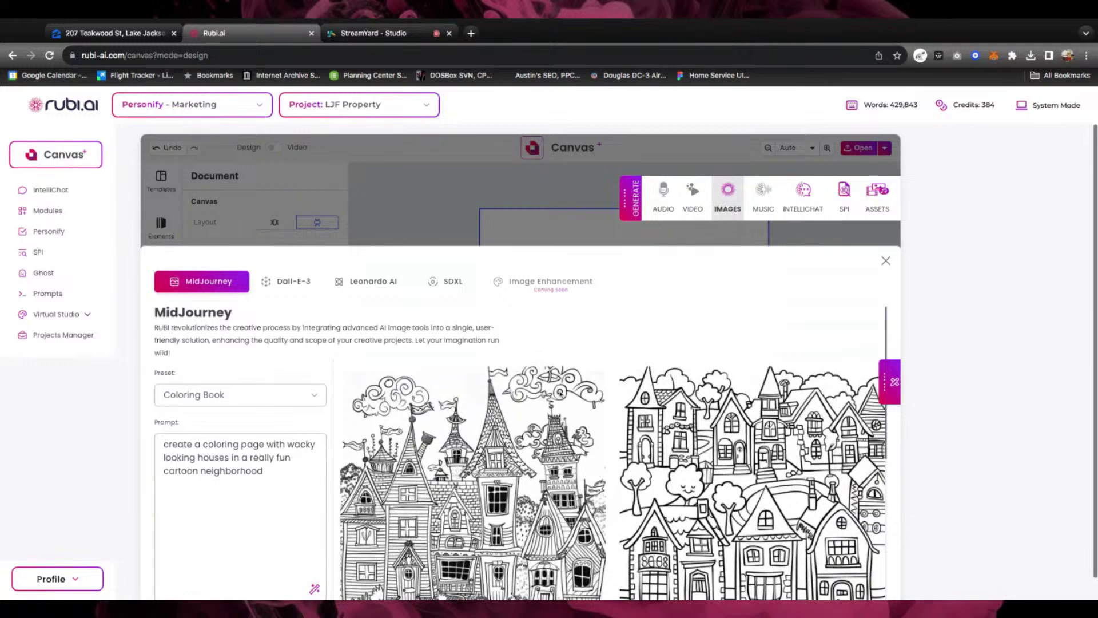
{"action": "scroll", "coordinate": [520, 455], "scroll_direction": "down", "scroll_amount": 3}
{"action": "scroll", "coordinate": [515, 452], "scroll_direction": "down", "scroll_amount": 2}
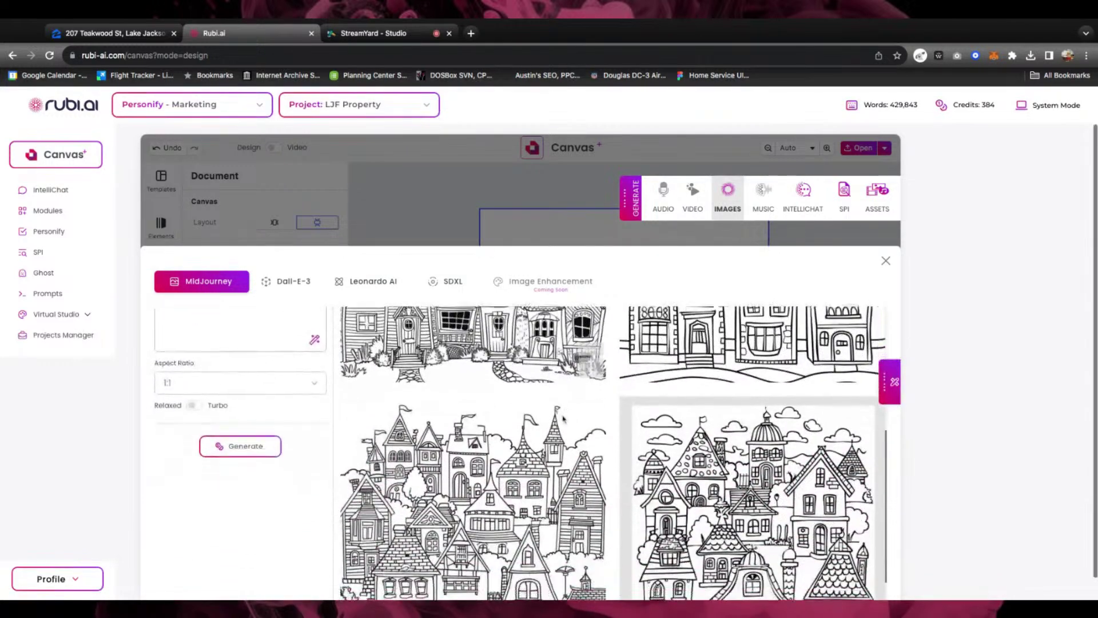
{"action": "scroll", "coordinate": [538, 451], "scroll_direction": "down", "scroll_amount": 1}
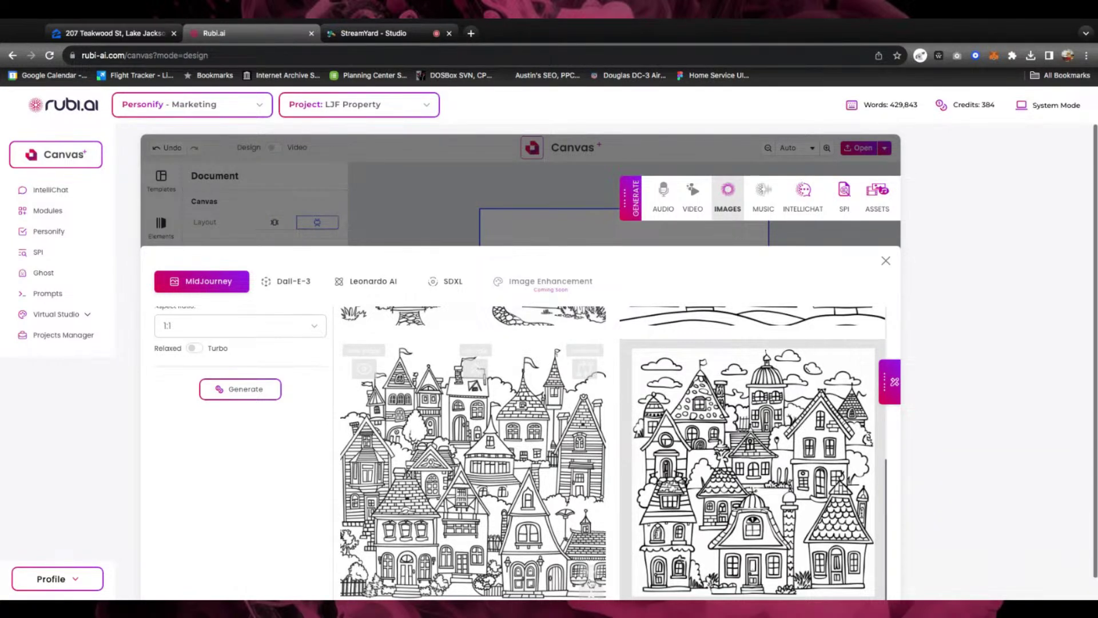
{"action": "left_click", "coordinate": [591, 582]}
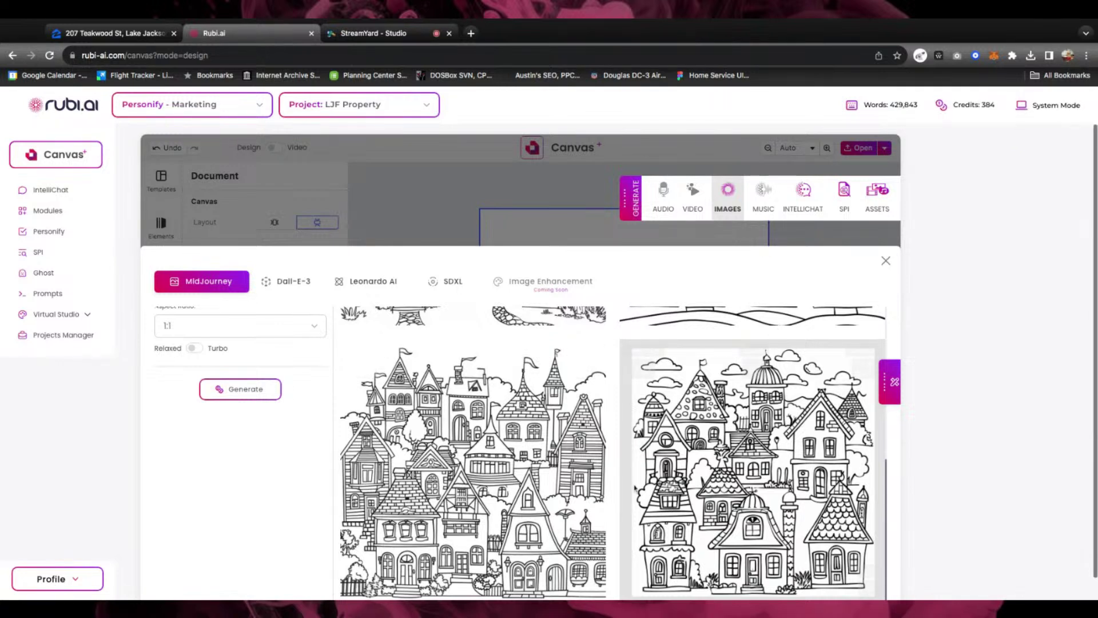
Switch the interface theme to dark mode and close the image generator
{"action": "left_click", "coordinate": [1024, 106]}
{"action": "left_click", "coordinate": [1026, 108]}
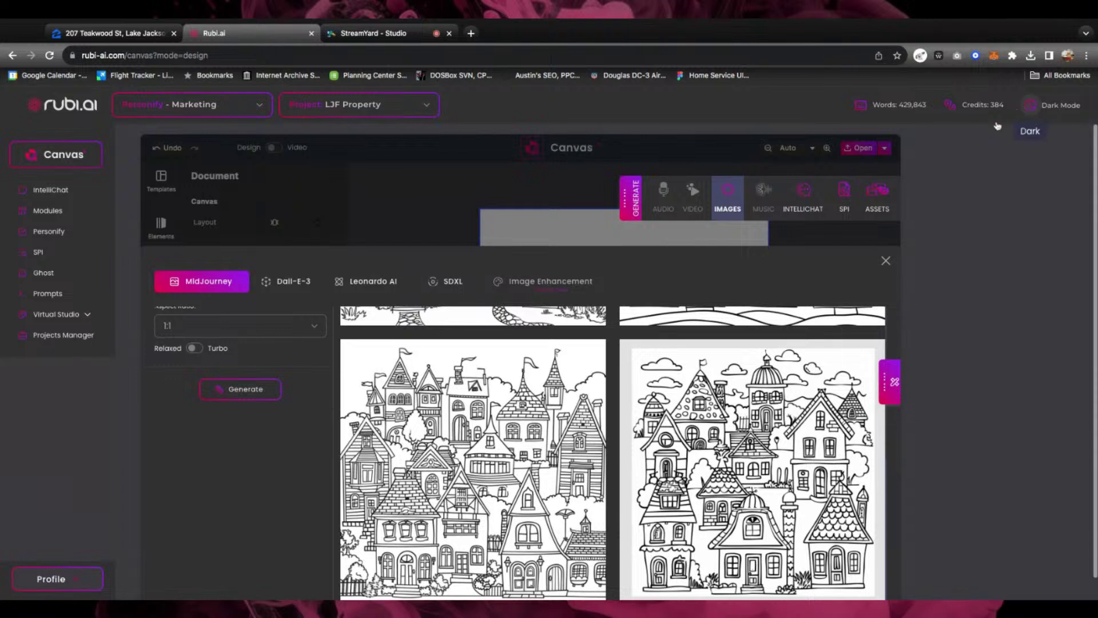
{"action": "scroll", "coordinate": [582, 549], "scroll_direction": "down", "scroll_amount": 1}
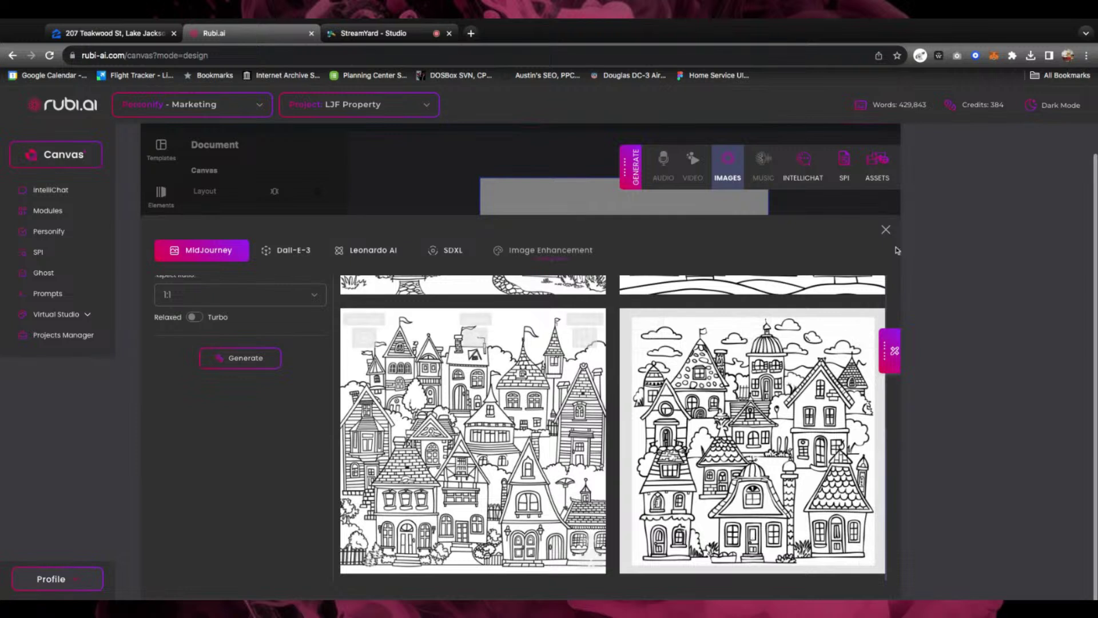
{"action": "left_click", "coordinate": [885, 231]}
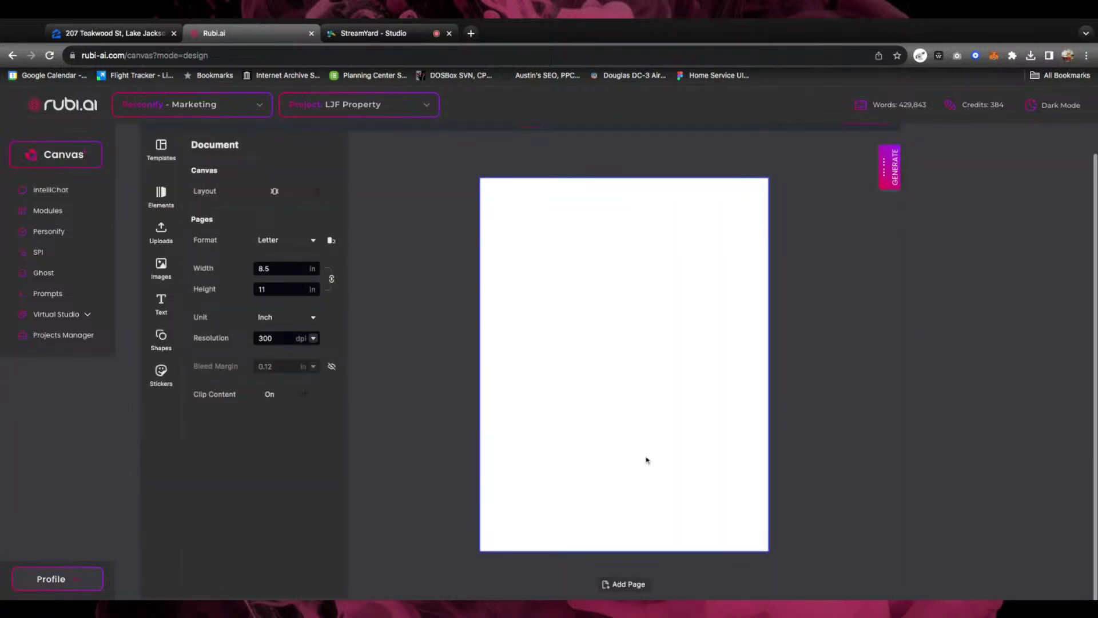
Add a cartoon-house coloring image to assets and return to the blank Letter page
{"action": "left_click", "coordinate": [895, 174]}
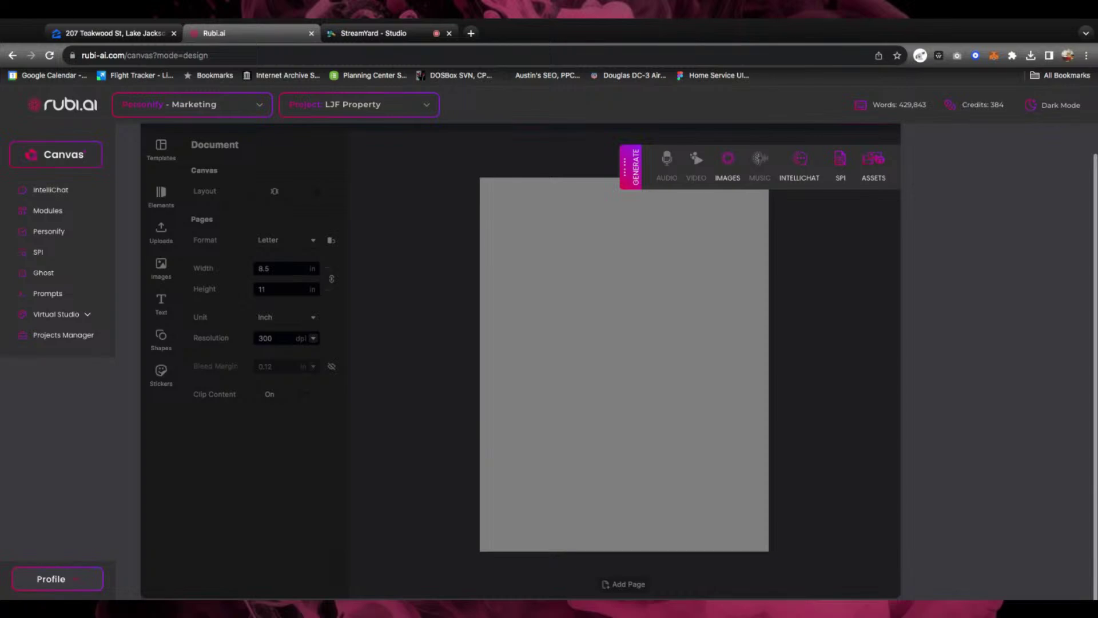
{"action": "left_click", "coordinate": [728, 163]}
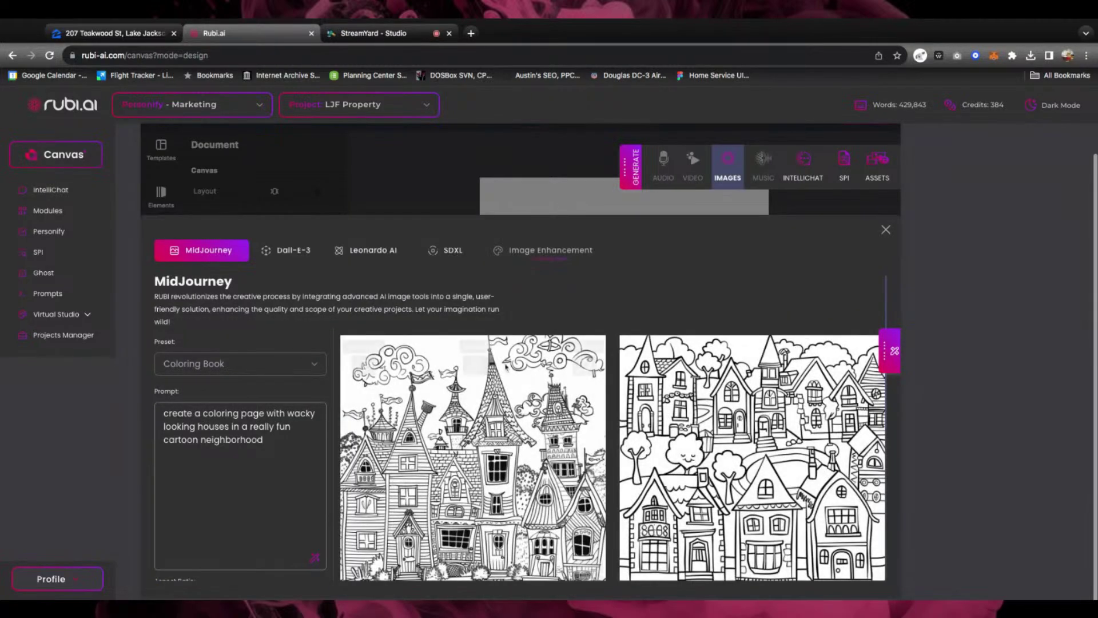
{"action": "scroll", "coordinate": [479, 404], "scroll_direction": "down", "scroll_amount": 4}
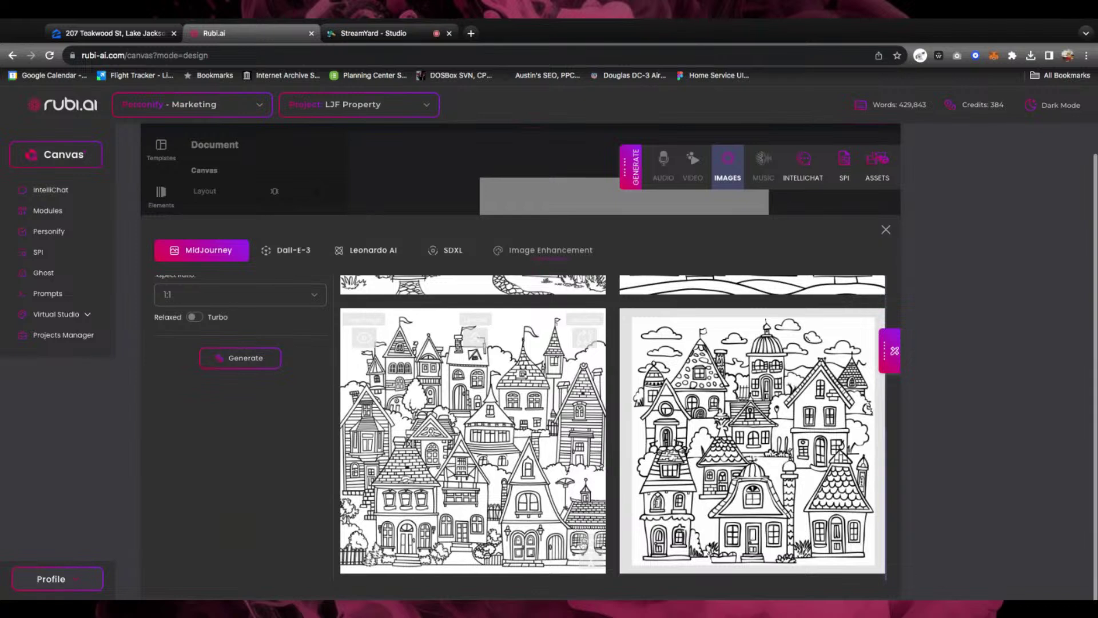
{"action": "left_click", "coordinate": [589, 553]}
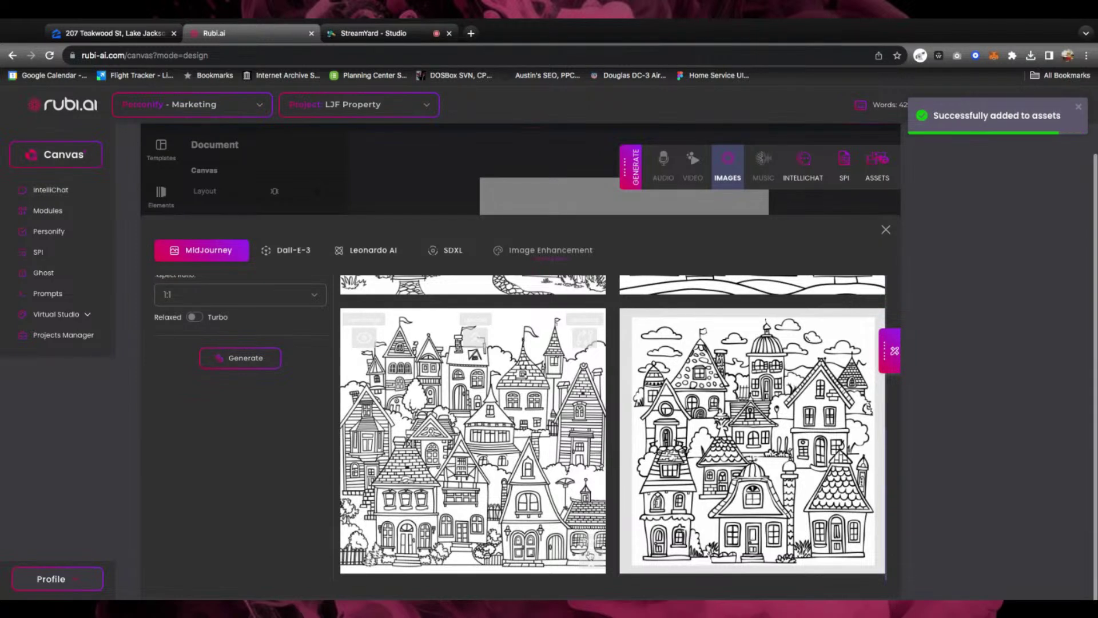
{"action": "left_click", "coordinate": [886, 229]}
{"action": "left_click", "coordinate": [617, 260]}
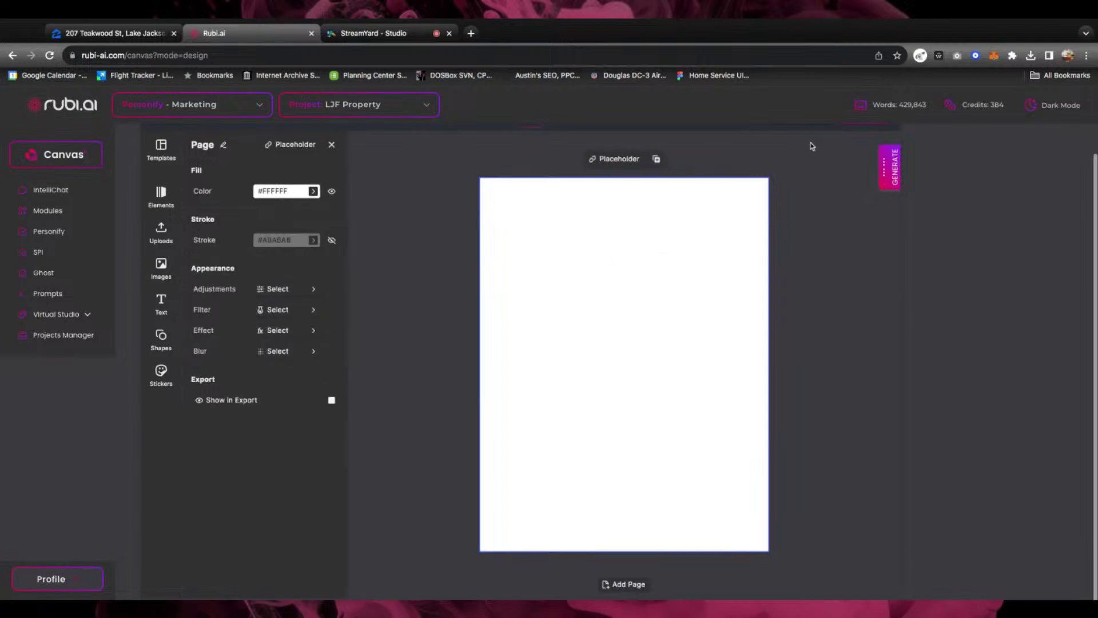
Check the LJF_Insta render under the assets Render tab, then return to the Canvas start screen
{"action": "left_click", "coordinate": [886, 170]}
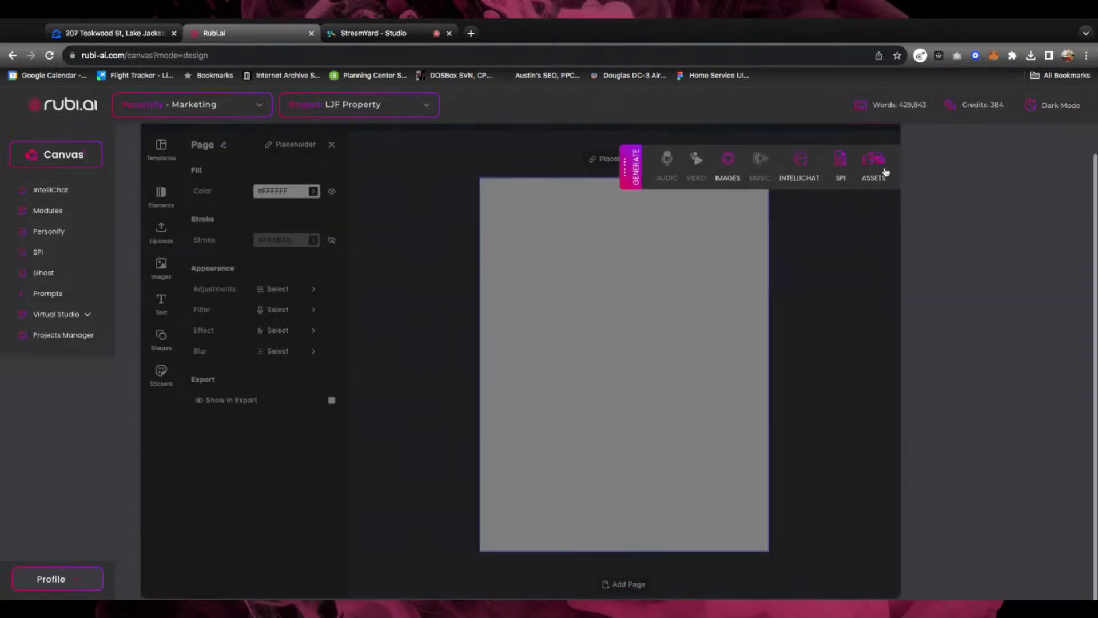
{"action": "left_click", "coordinate": [884, 172]}
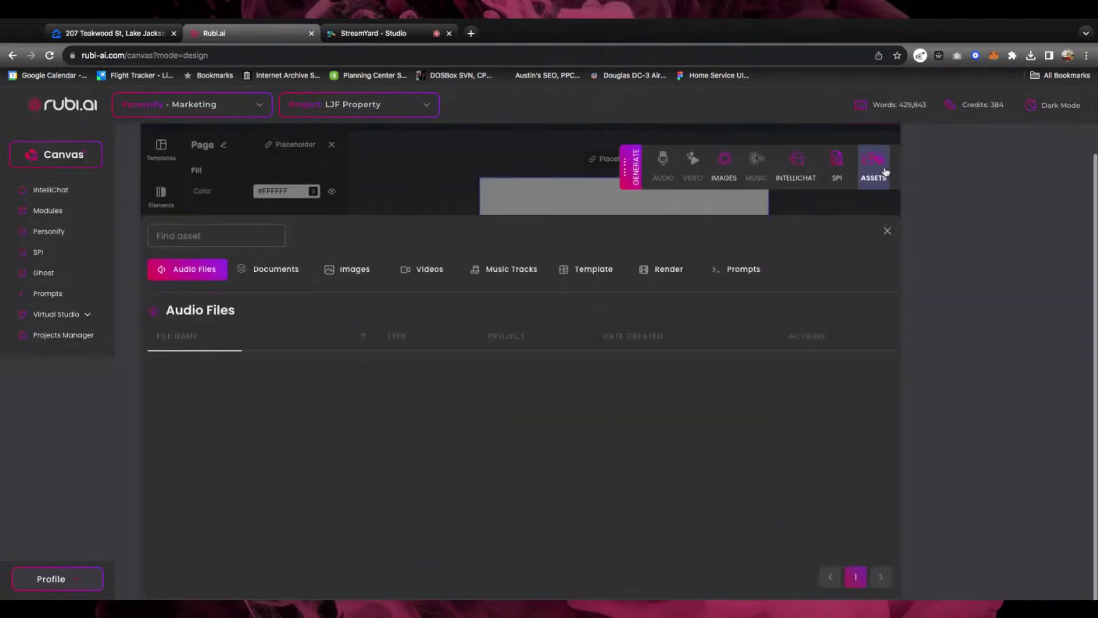
{"action": "left_click", "coordinate": [670, 272]}
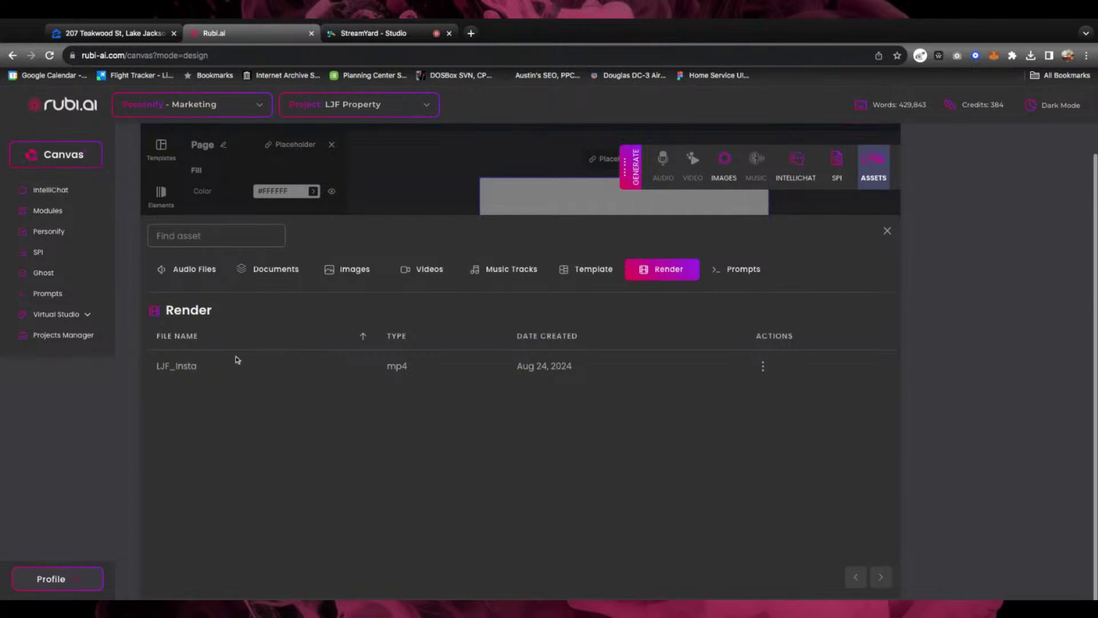
{"action": "left_click", "coordinate": [888, 232]}
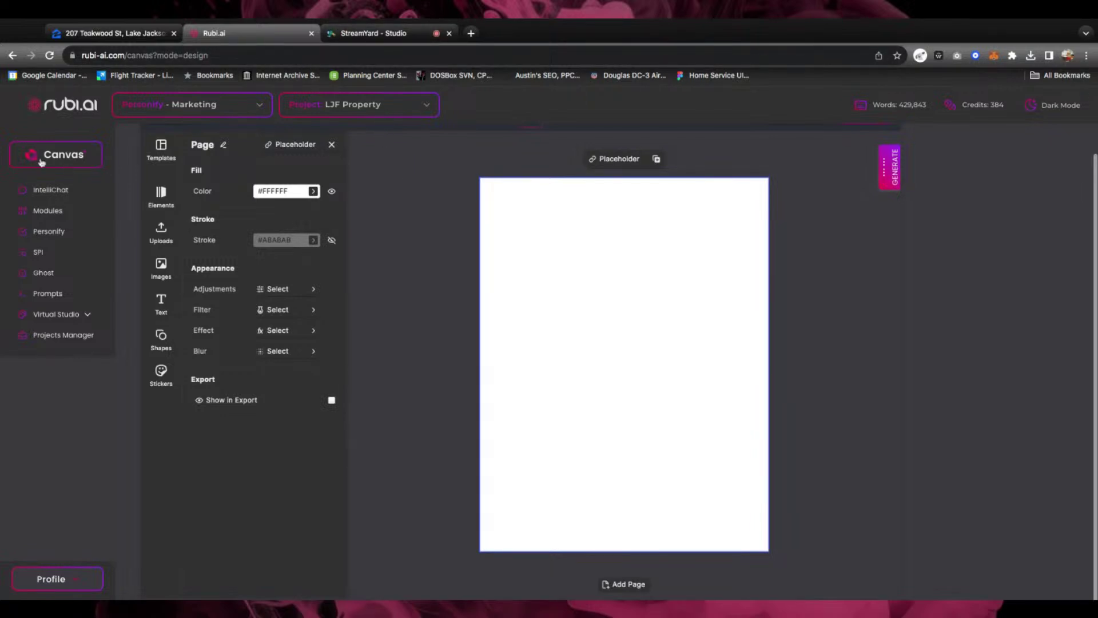
{"action": "left_click", "coordinate": [64, 164]}
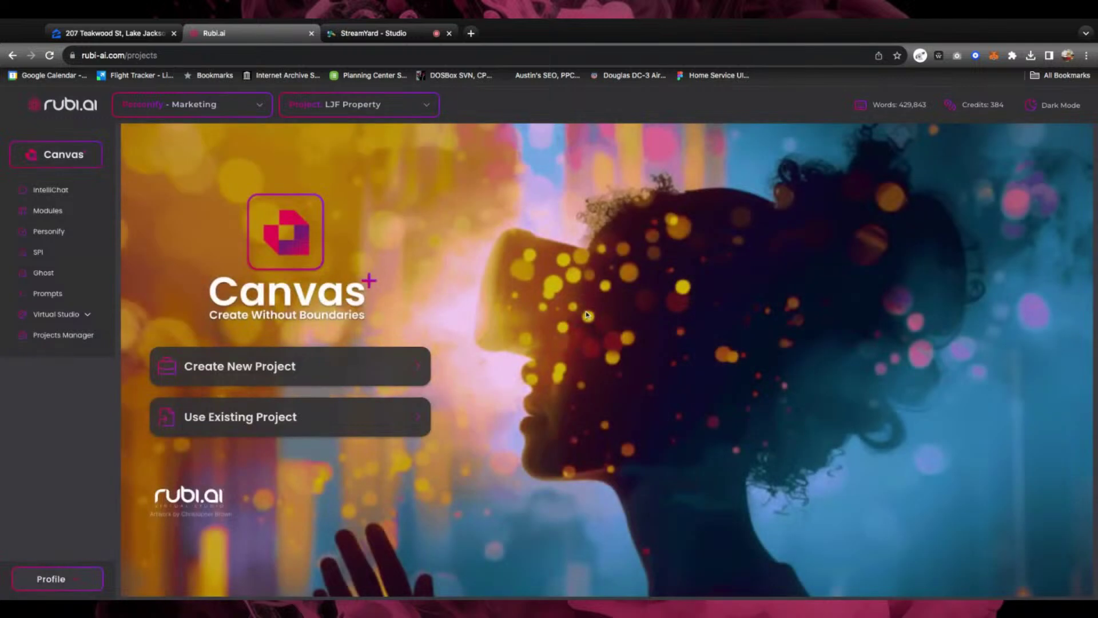